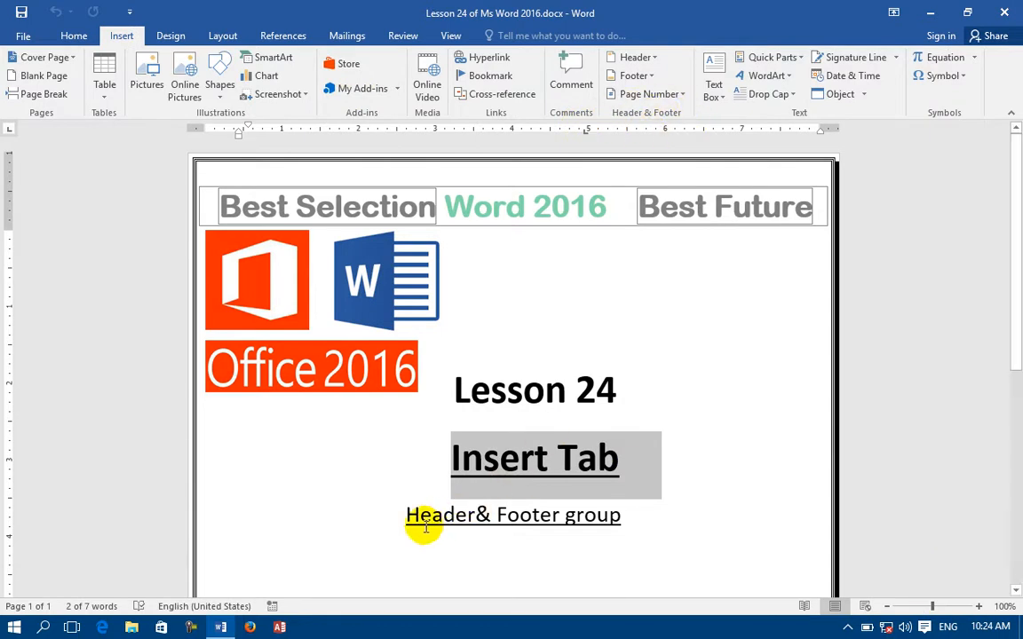
# Close the Lesson 24 document and start a new blank document.
pyautogui.moveTo(399, 517); pyautogui.dragTo(616, 509)
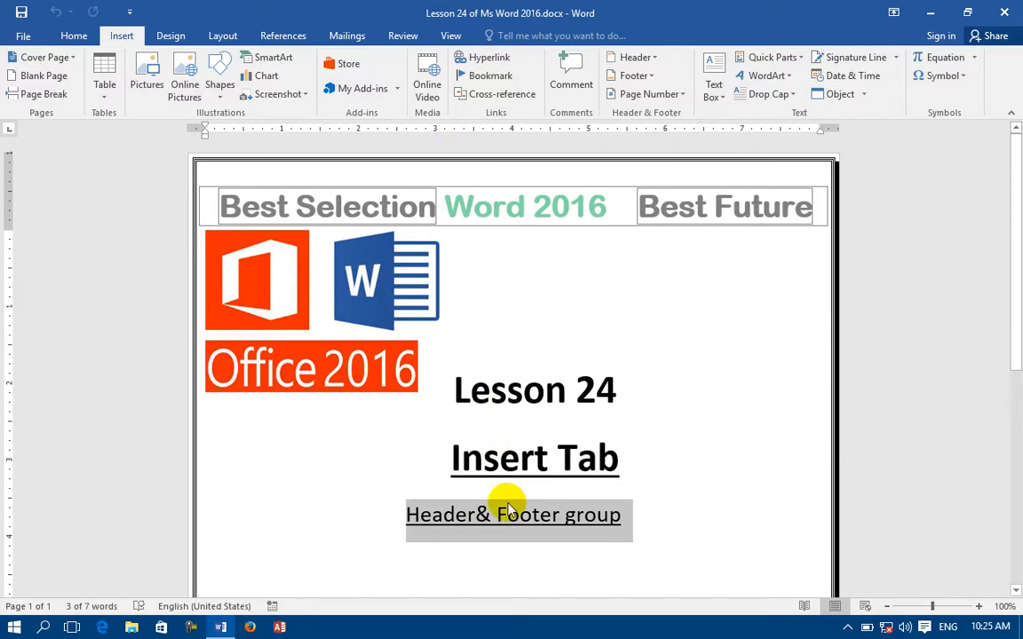
pyautogui.click(688, 587)
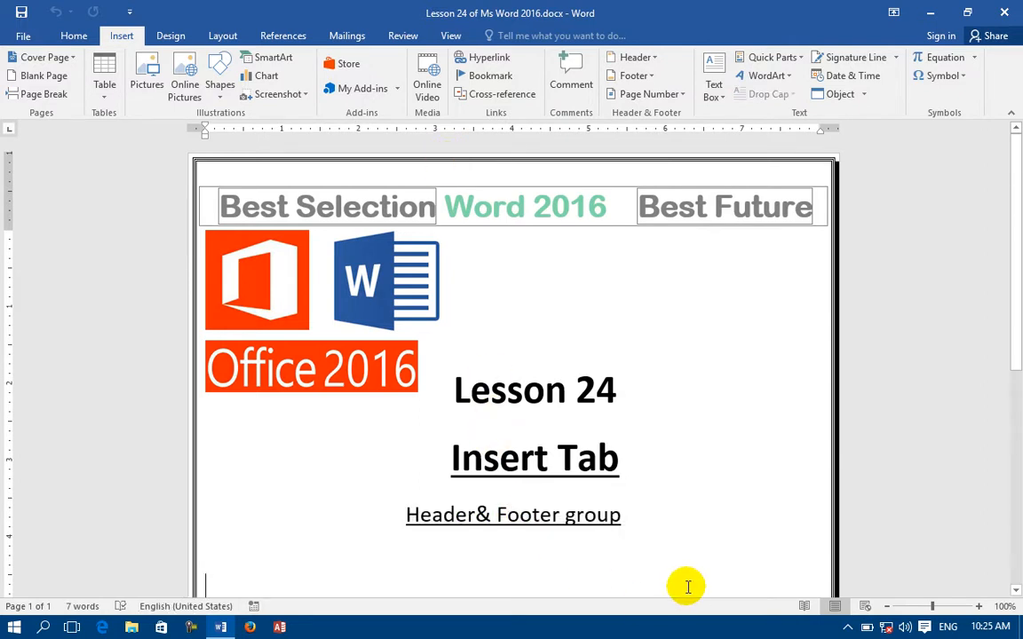
pyautogui.hotkey('ctrl', 'w')
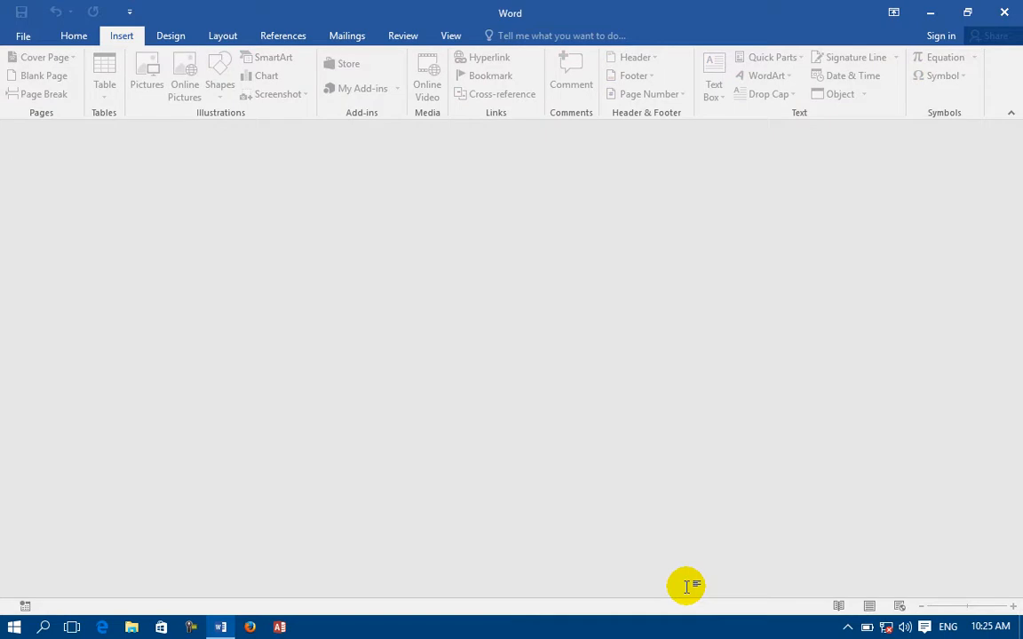
pyautogui.hotkey('ctrl', 'n')
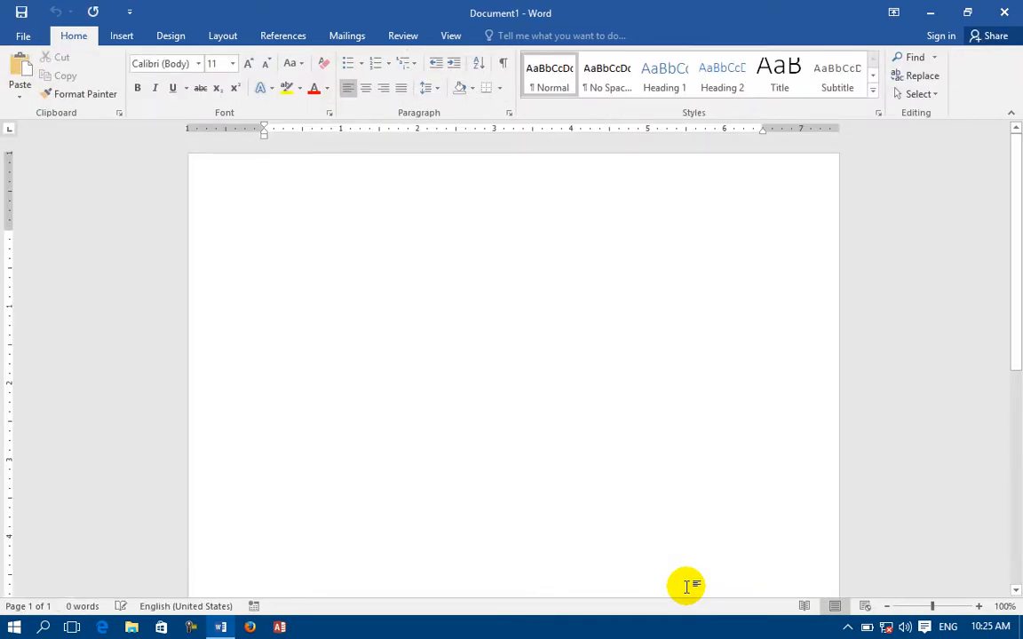
# Type CPU with =rand() sample paragraphs, then paste the CPU block a second time.
pyautogui.write('CPU')
pyautogui.press('Return')
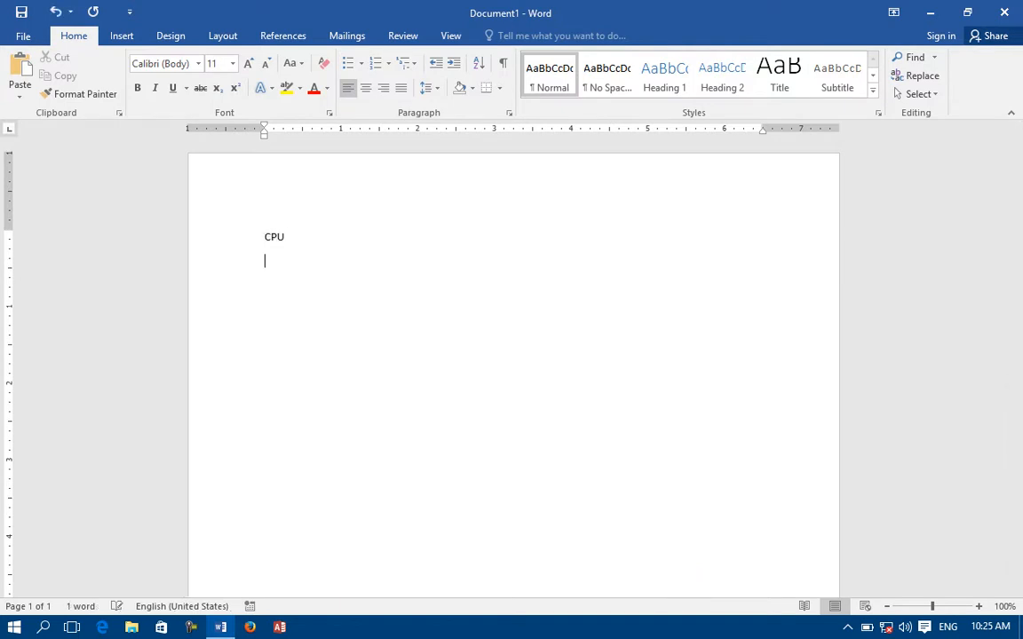
pyautogui.write('=rand()')
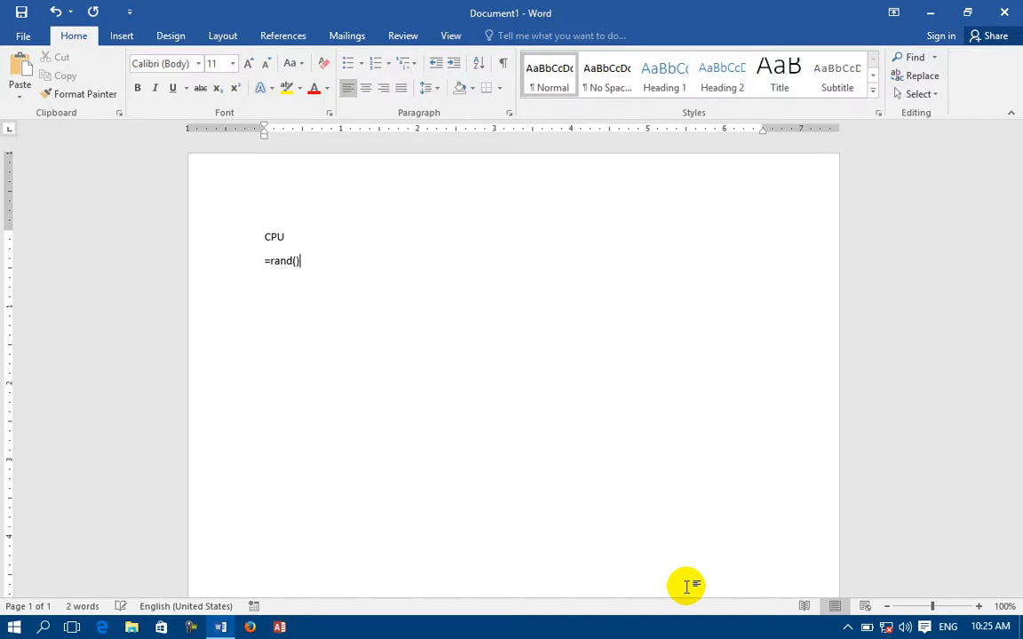
pyautogui.press('Return')
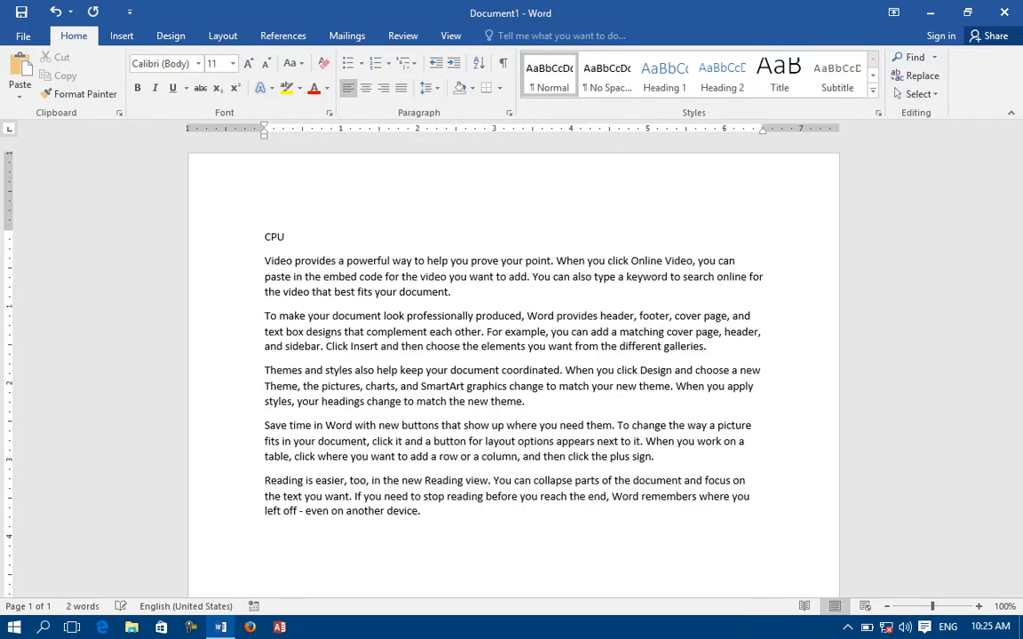
pyautogui.write('CPU Video provides a powerful way to help you prove your point. When you click Online Video, you can paste in the embed code for the video you want to add. You can also type a keyword to search online for the video that best fits your document. To make your document look professionally produced, Word provides header, footer, cover page, and text box designs that complement each other. For example, you can add a matching cover page, header, and sidebar. Click Insert and then choose the elements you want from the different galleries. Themes and styles also help keep your document coordinated. When you click Design and choose a new Theme, the pictures, charts, and SmartArt graphics change to match your new theme. When you apply styles, your headings change to match the new theme. Save time in Word with new buttons that show up where you need them. To change the way a picture fits in your document, click it and a button for layout options appears next to it. When you work on a table, click where you want to add a row or a column, and then click the plus sign. Reading is easier, too, in the new Reading view. You can collapse parts of the document and focus on the text you want. If you need to stop reading before you reach the end, Word remembers where you left off - even on another device.')
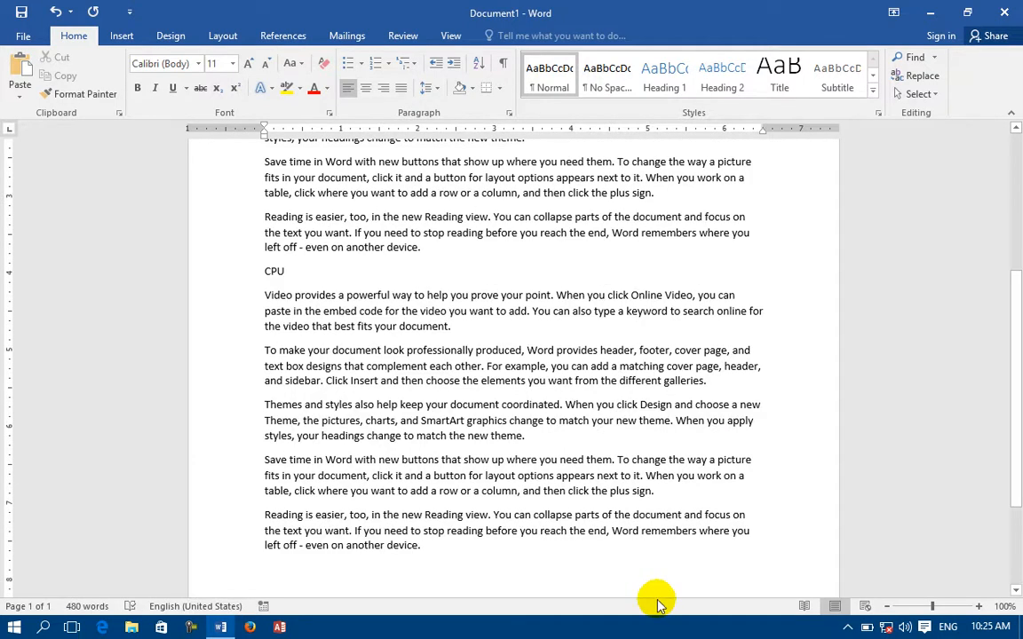
# Centre the first CPU line as the document heading.
pyautogui.scroll(5, 621, 488)
pyautogui.click(231, 238)
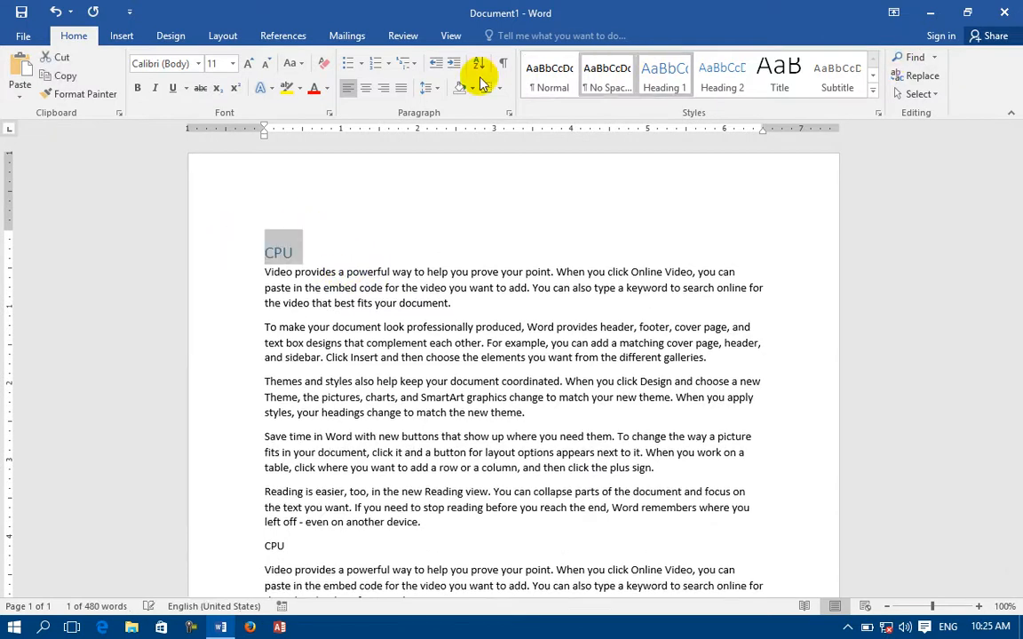
pyautogui.click(365, 88)
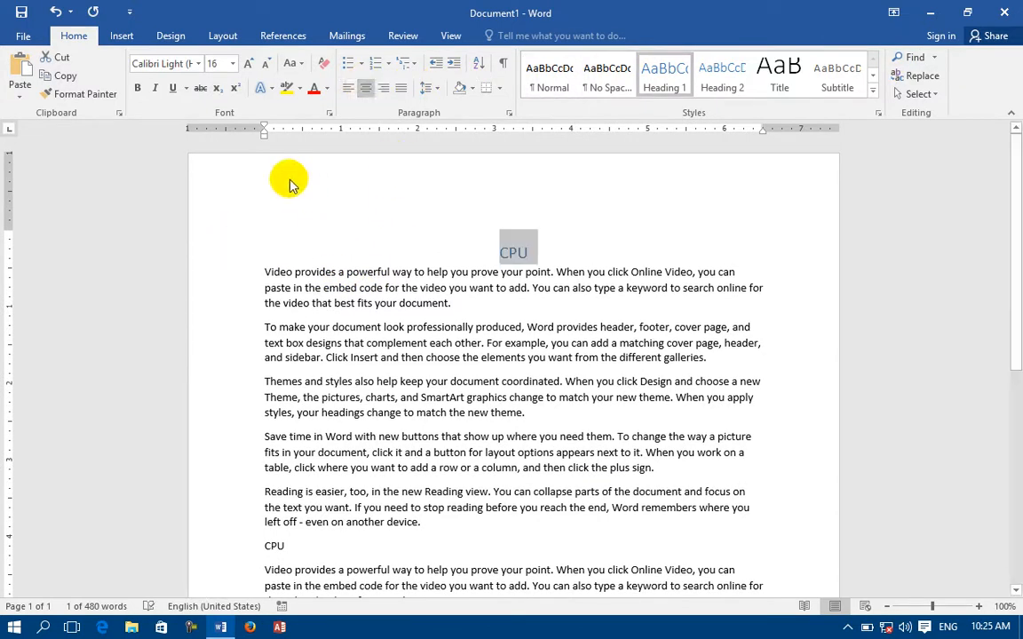
pyautogui.scroll(-8, 372, 196)
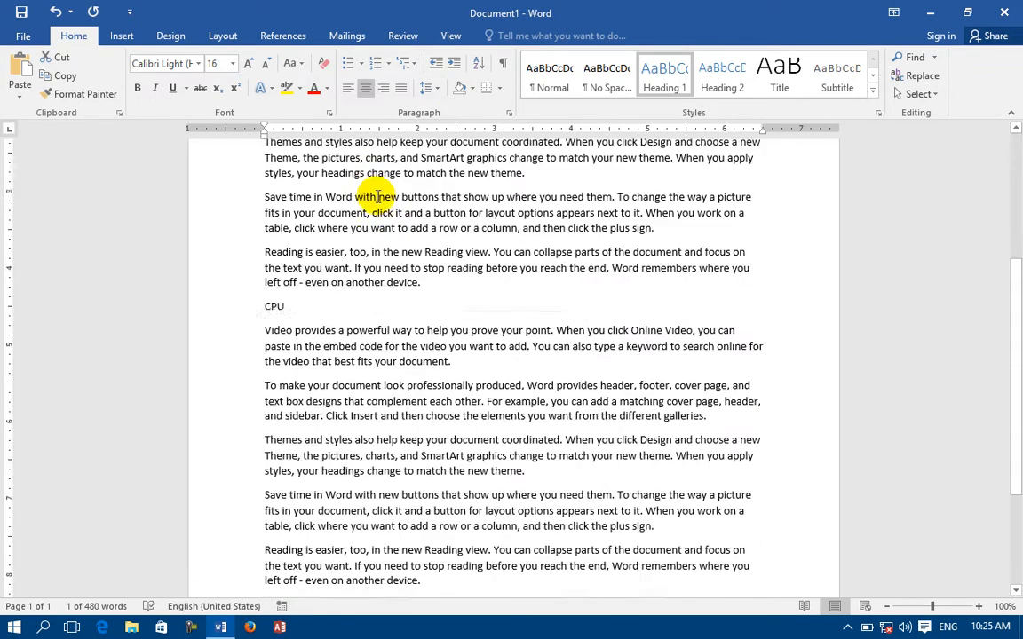
pyautogui.scroll(10, 315, 512)
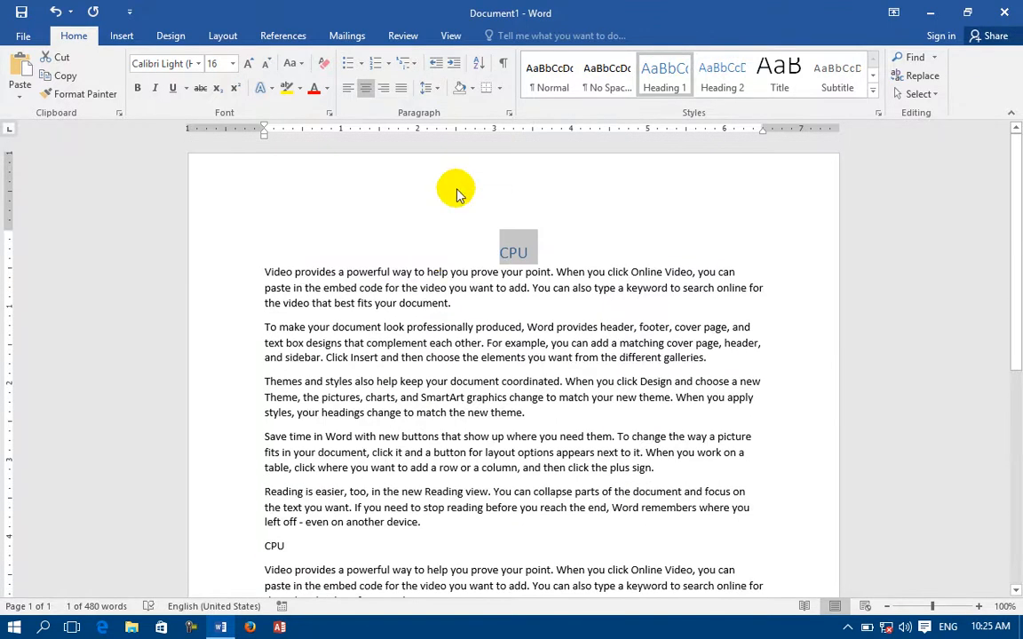
pyautogui.doubleClick(287, 186)
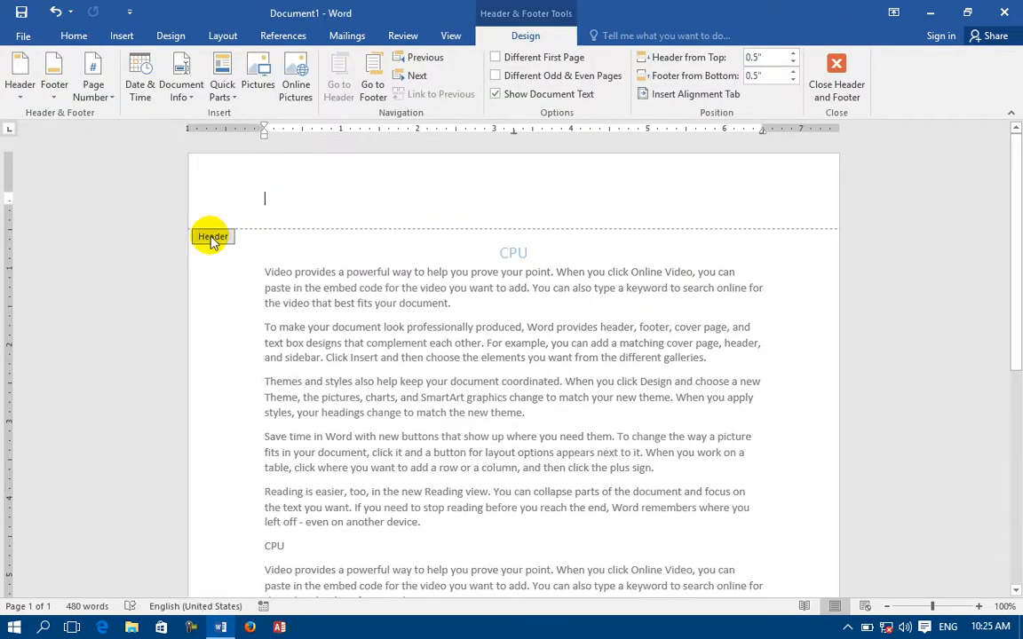
pyautogui.scroll(-8, 212, 427)
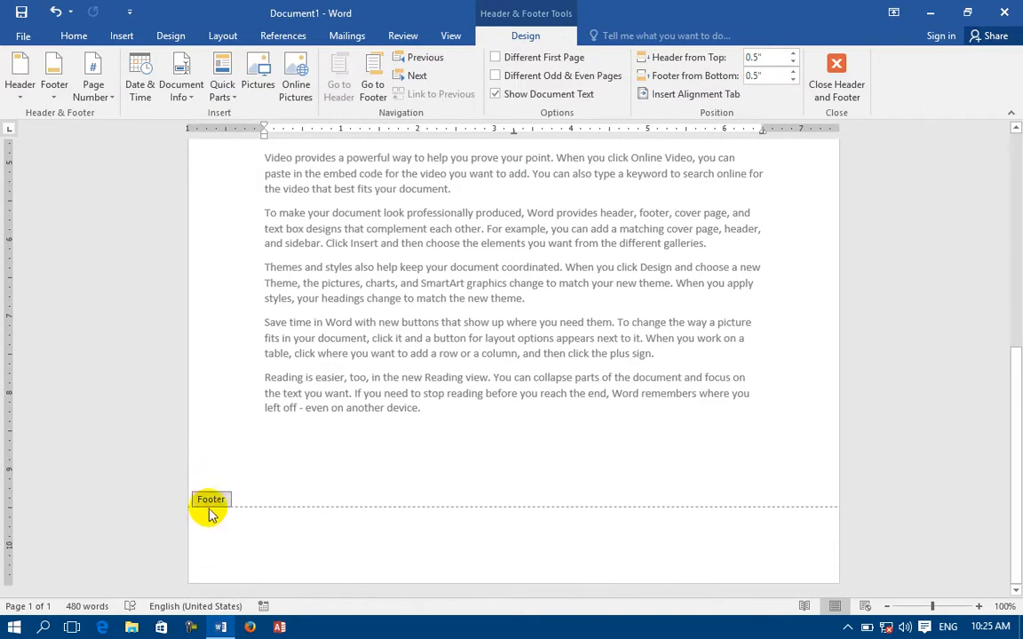
pyautogui.scroll(8, 213, 360)
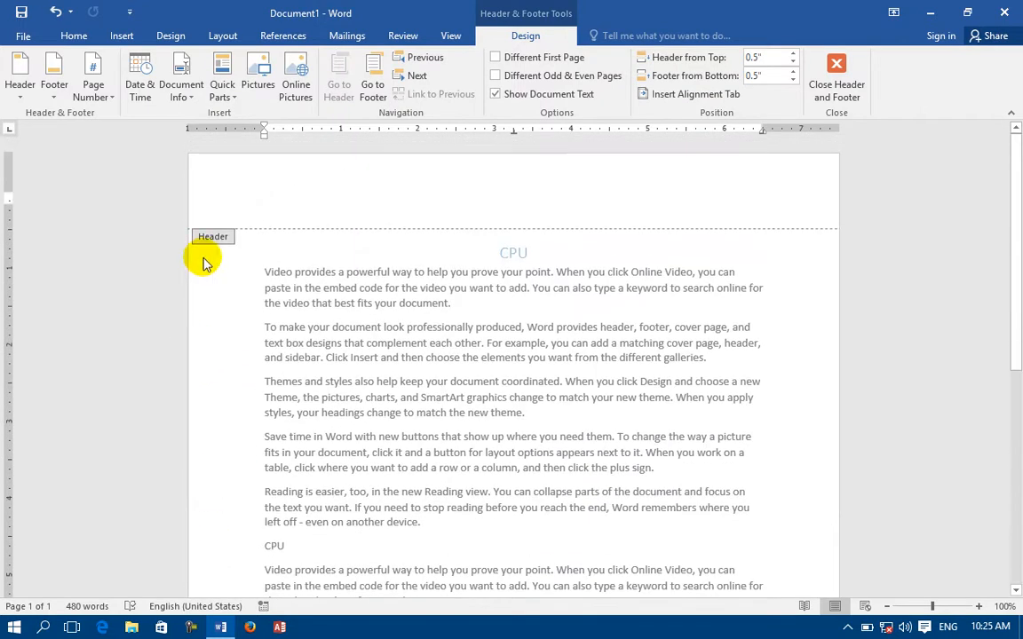
pyautogui.scroll(-8, 236, 542)
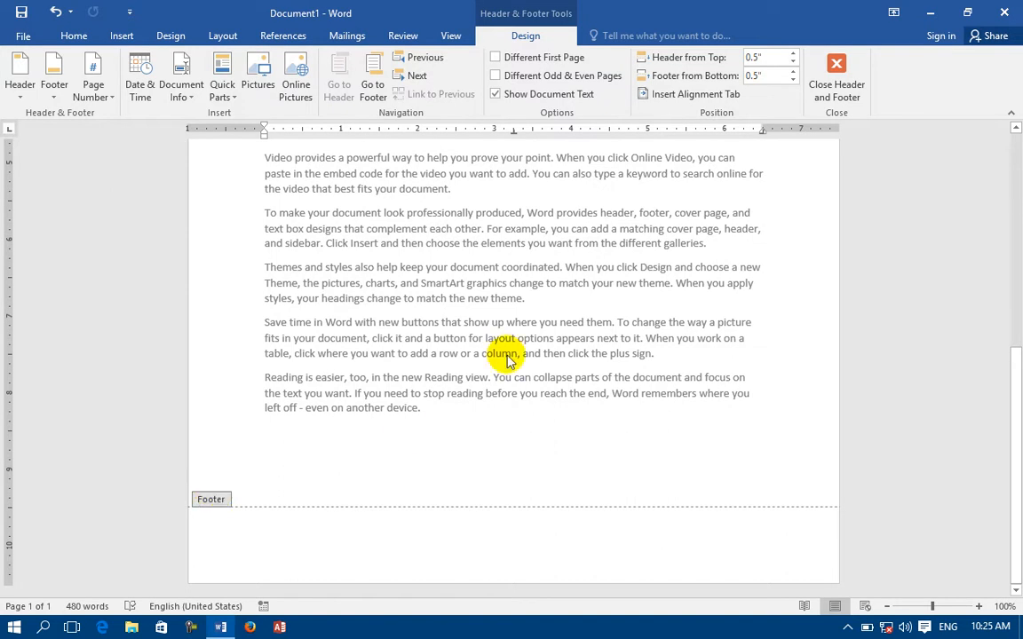
pyautogui.doubleClick(509, 360)
pyautogui.scroll(2, 349, 187)
pyautogui.doubleClick(355, 189)
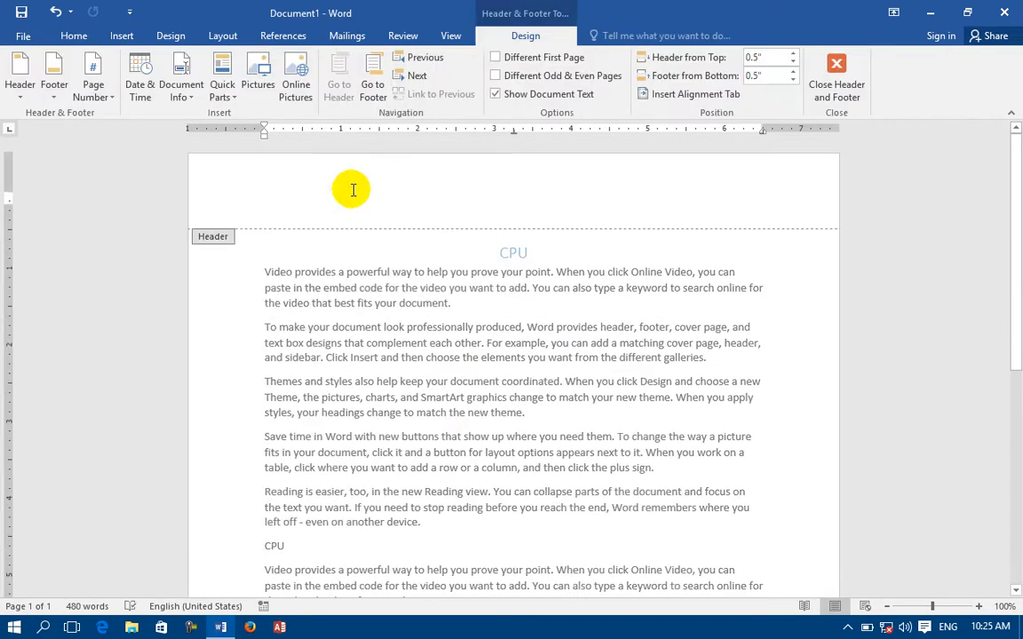
pyautogui.doubleClick(230, 322)
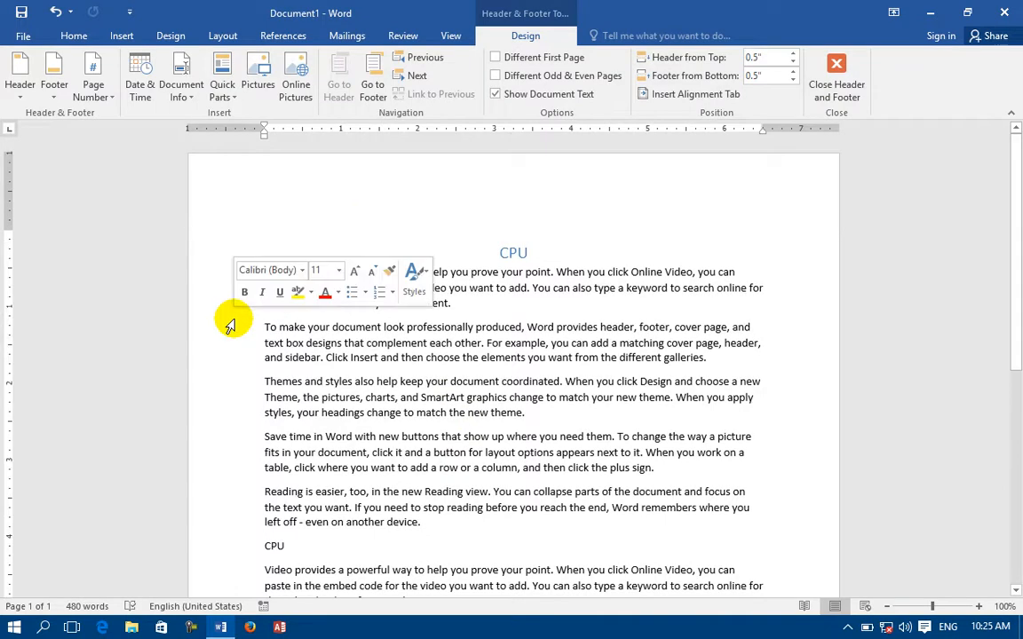
# Insert the Blank header design, type 'About CPU' into its placeholder and select it.
pyautogui.click(124, 38)
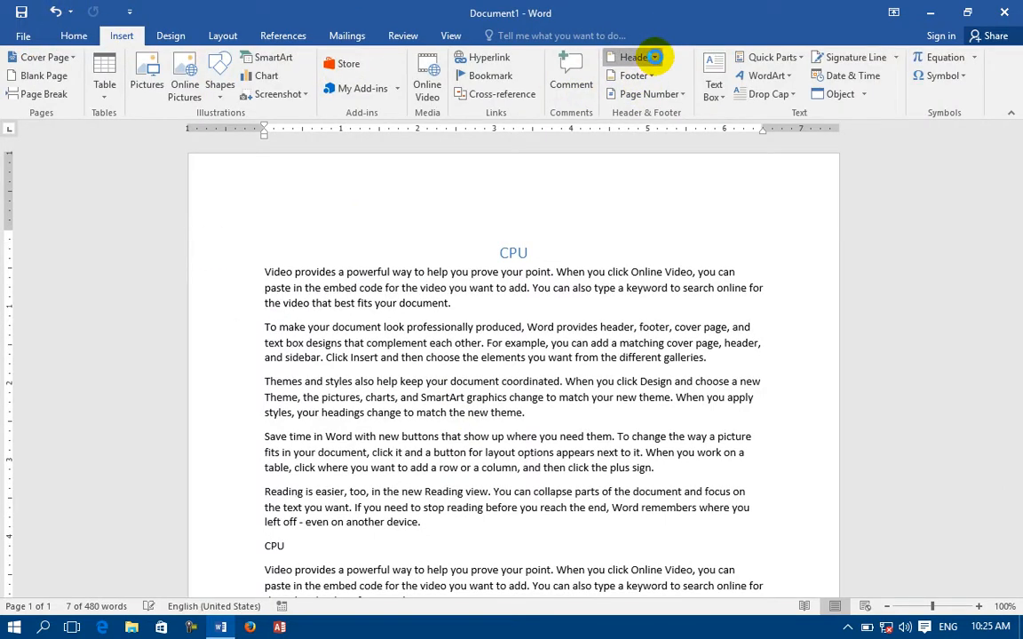
pyautogui.click(657, 60)
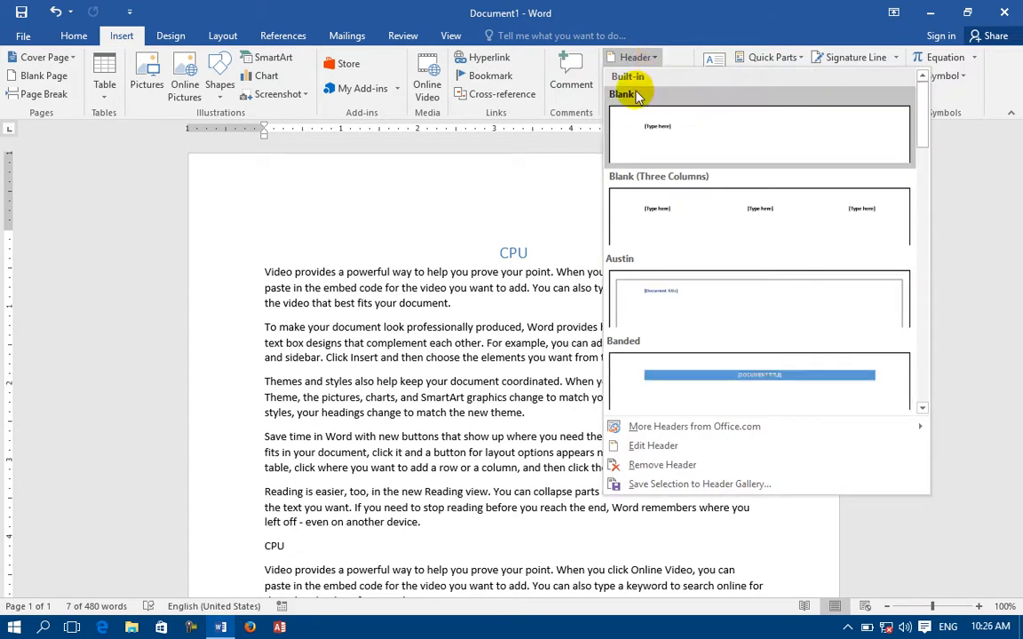
pyautogui.click(636, 122)
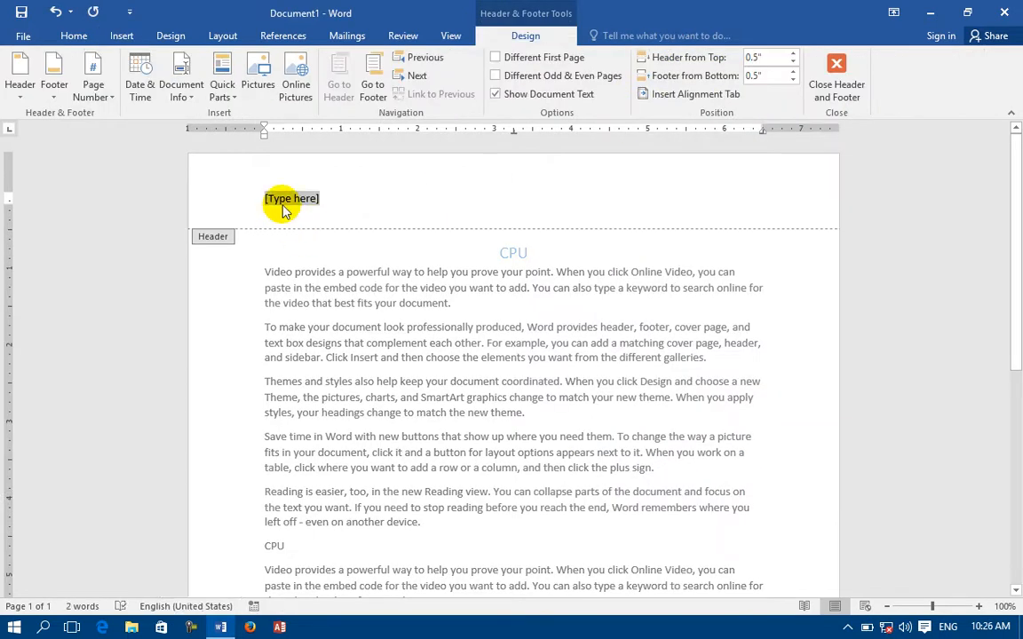
pyautogui.write('AO')
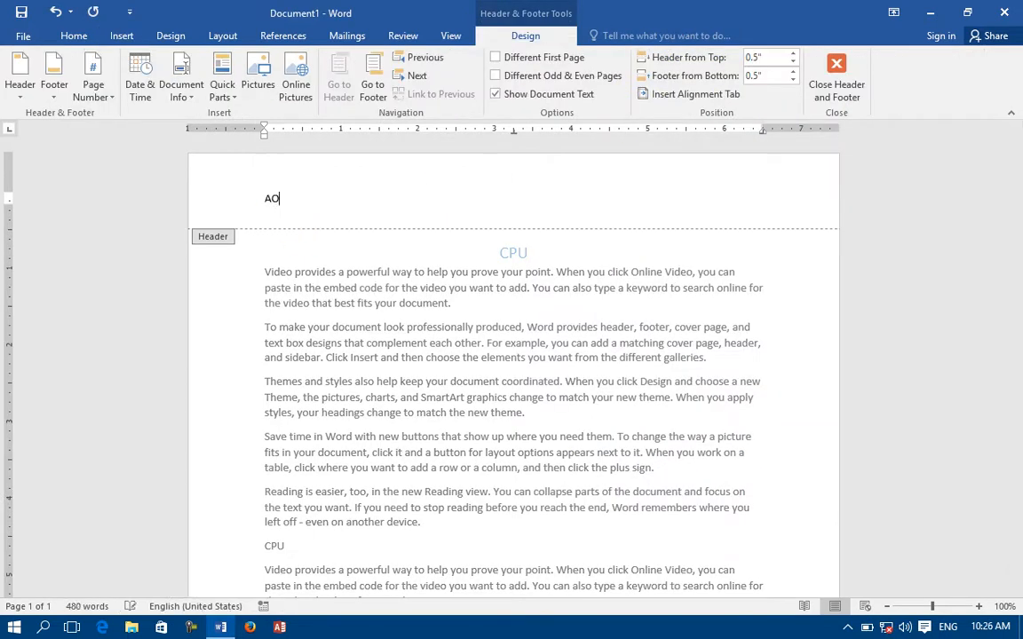
pyautogui.click(283, 205)
pyautogui.write('bout CPU')
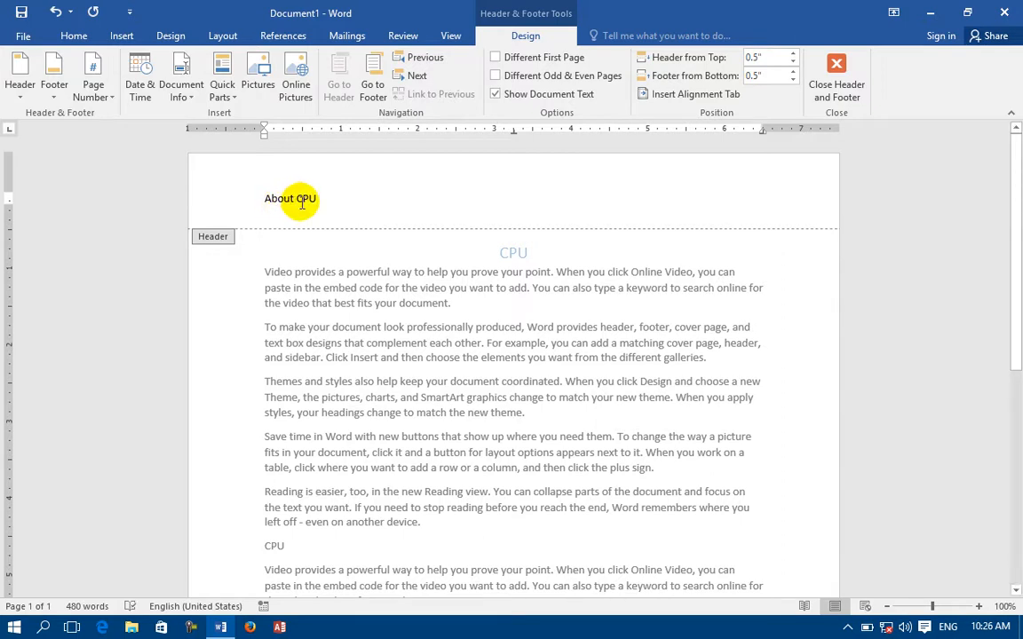
pyautogui.moveTo(276, 198); pyautogui.dragTo(228, 201)
pyautogui.click(74, 37)
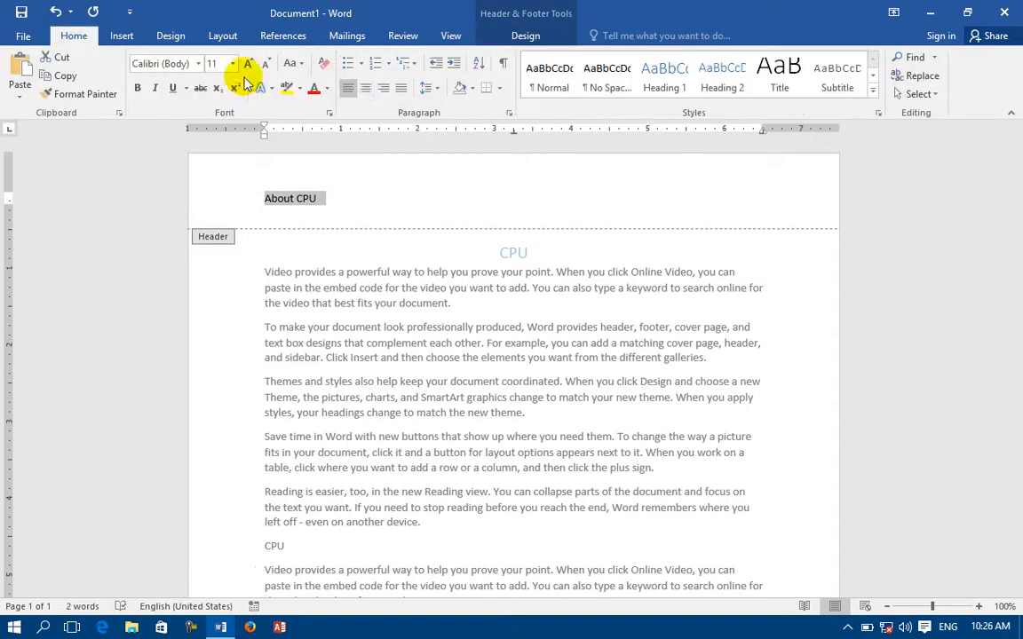
# Centre the About CPU header, grow it to 20 pt and make it bold.
pyautogui.click(366, 91)
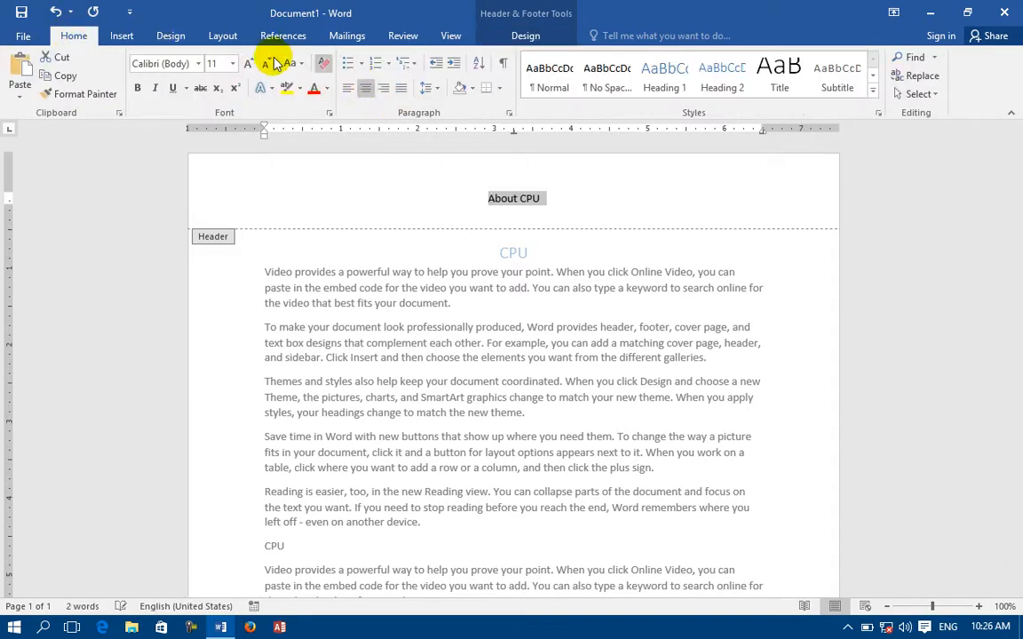
pyautogui.click(250, 64)
pyautogui.click(250, 64)
pyautogui.click(250, 64)
pyautogui.click(250, 64)
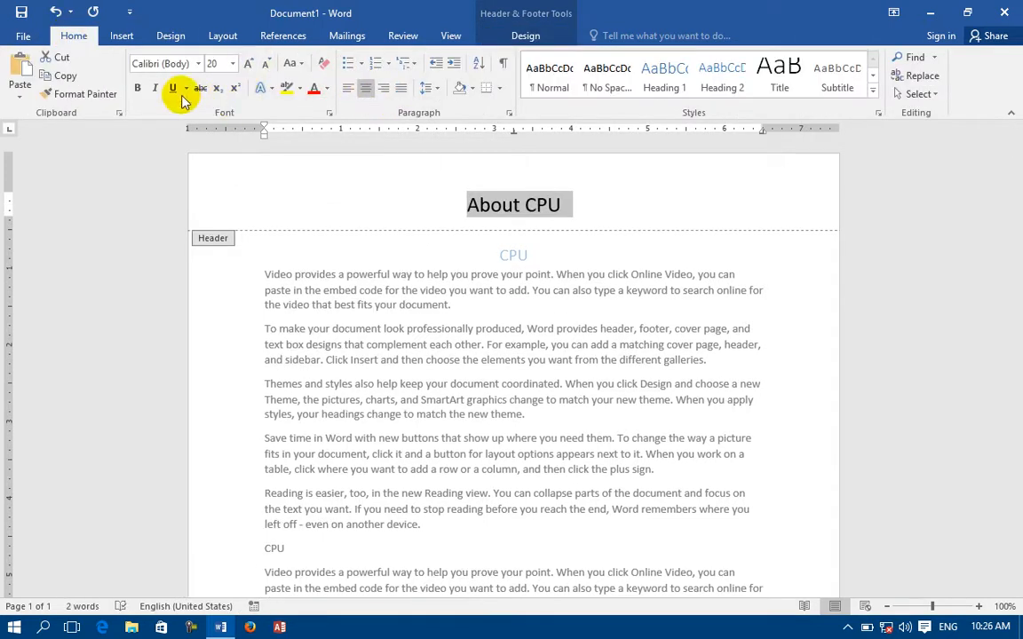
pyautogui.click(139, 90)
# Return to the body and insert a page break after the sample text.
pyautogui.doubleClick(429, 269)
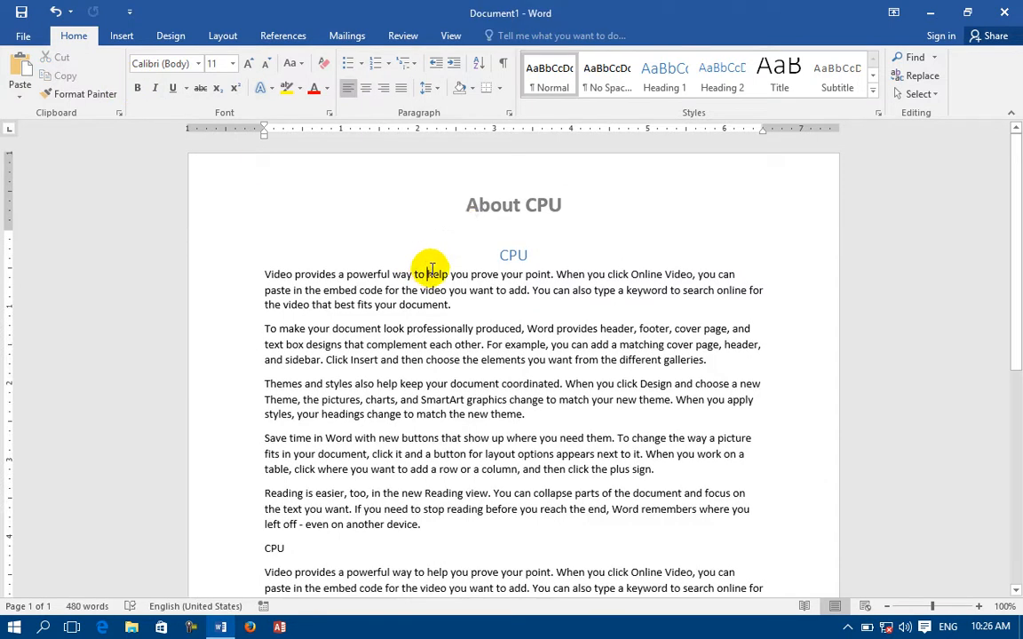
pyautogui.scroll(-8, 471, 229)
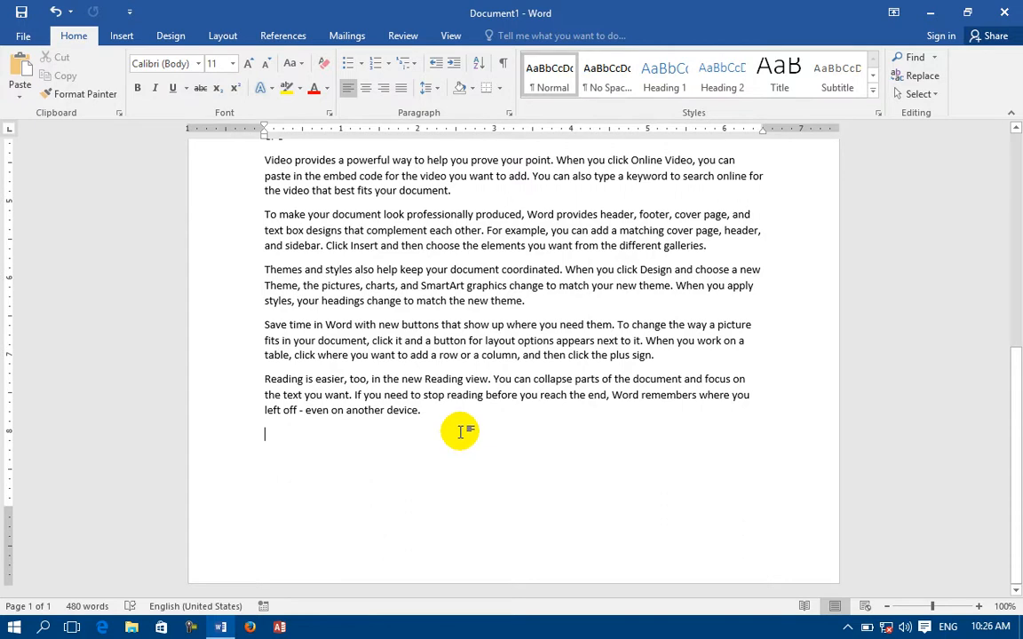
pyautogui.hotkey('ctrl', 'Return')
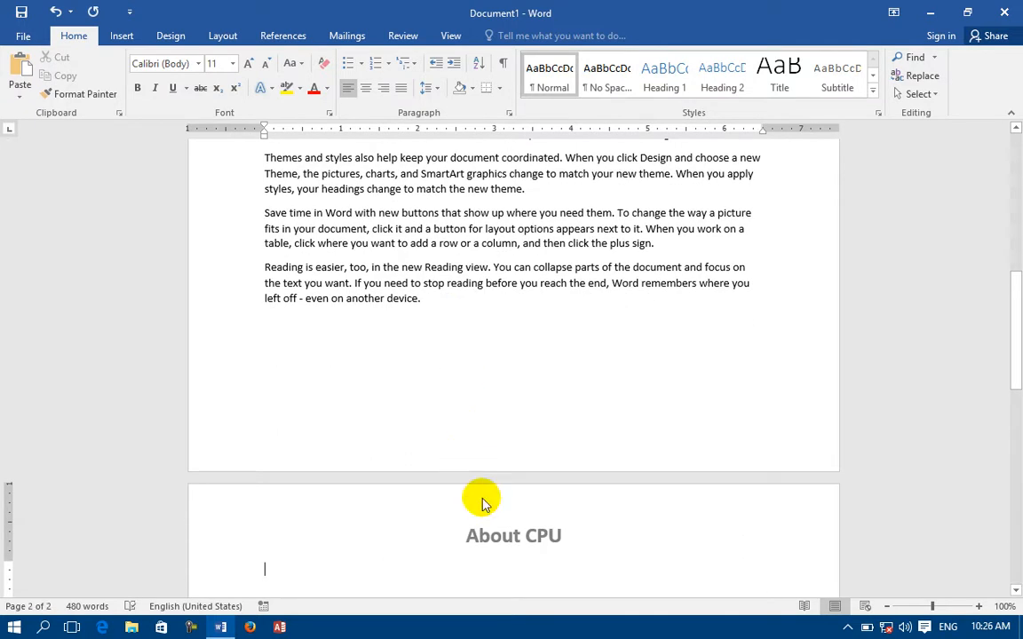
pyautogui.scroll(9, 347, 257)
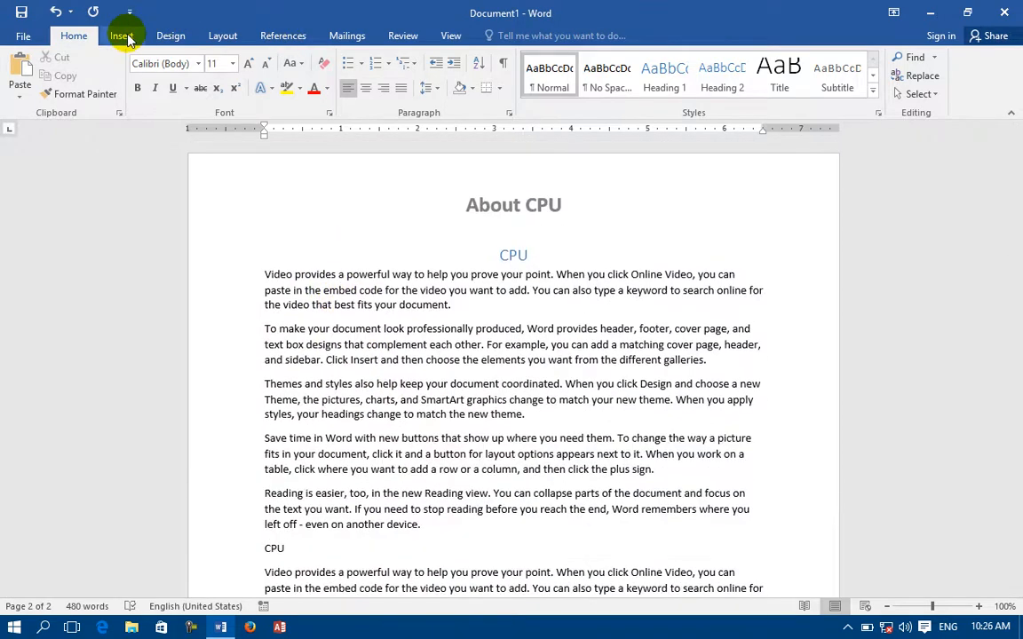
# Insert the Blank (Three Columns) header design.
pyautogui.click(130, 40)
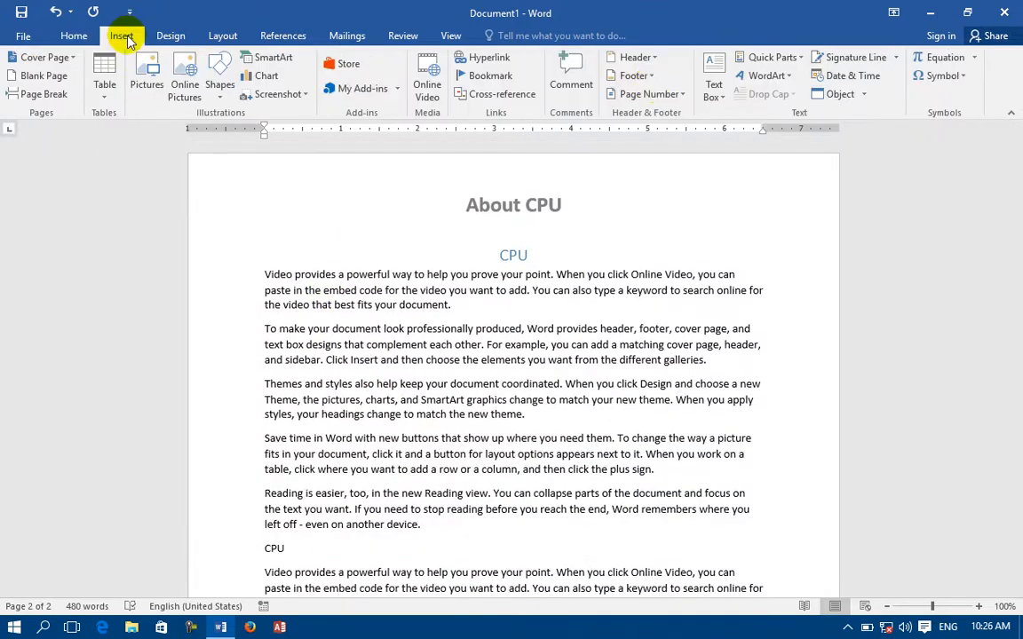
pyautogui.click(636, 59)
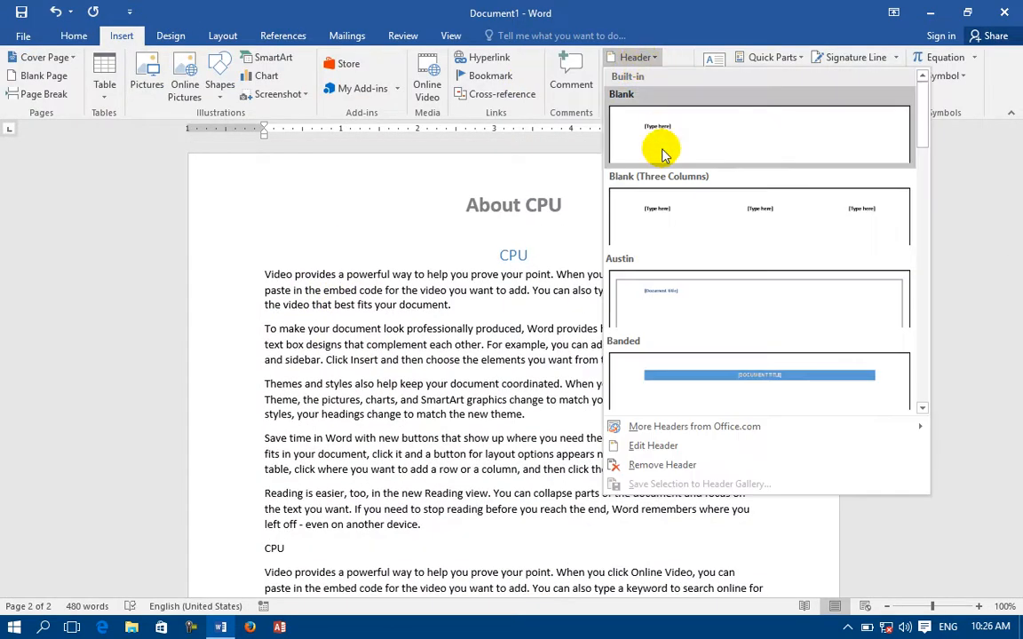
pyautogui.click(636, 198)
pyautogui.scroll(3, 252, 199)
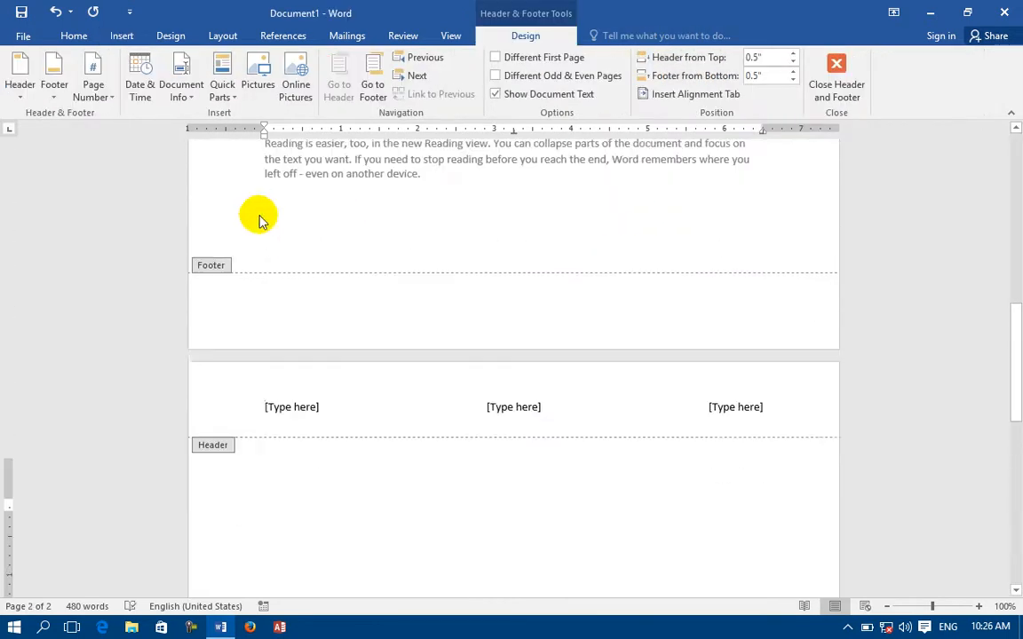
pyautogui.scroll(10, 264, 224)
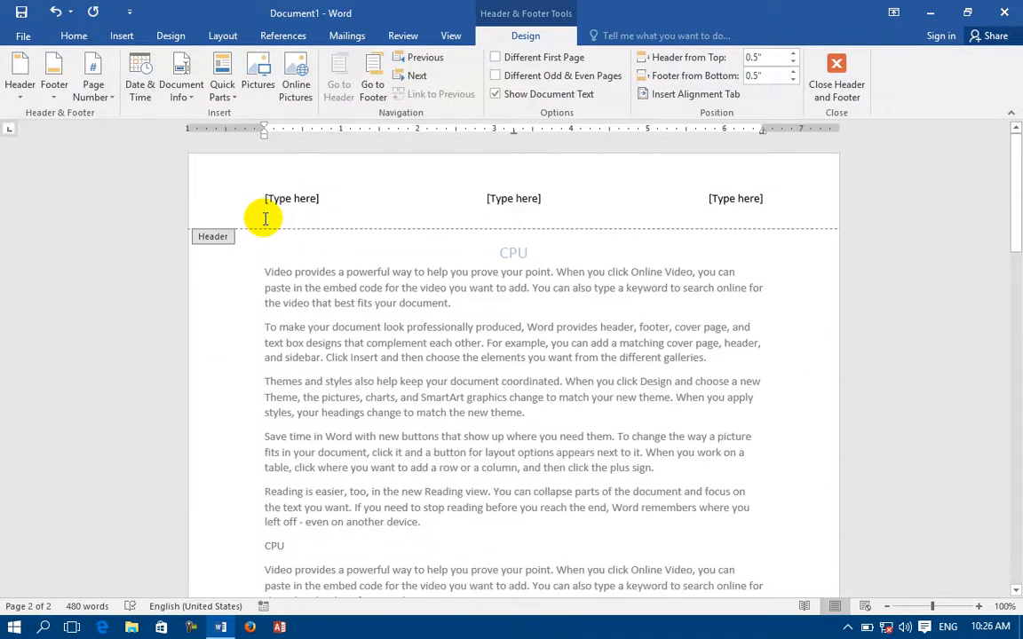
# Fill the left, centre and right header placeholders with Offer, offer, offer.
pyautogui.click(276, 197)
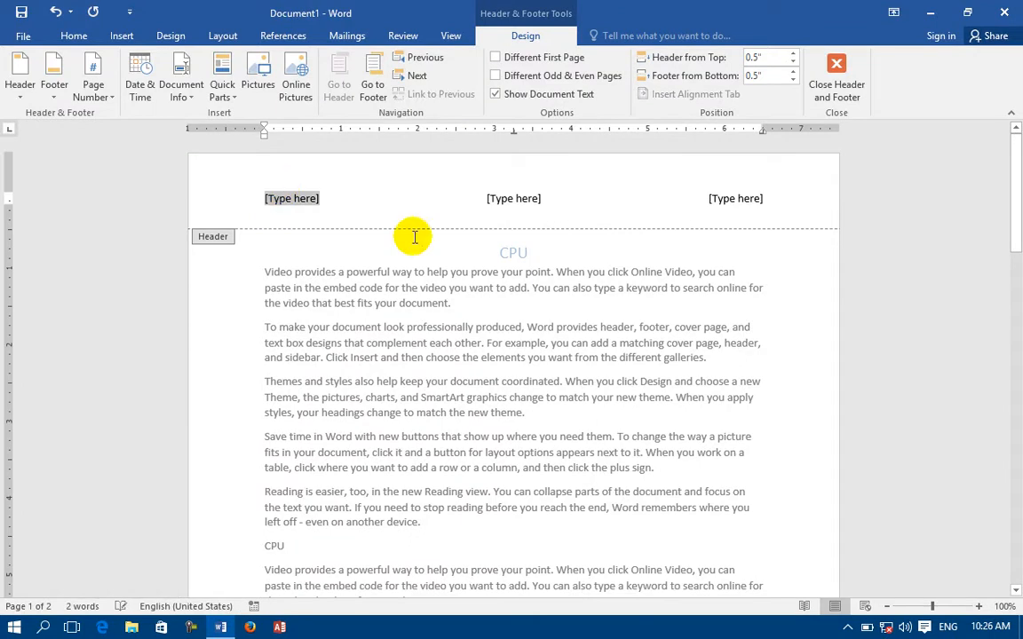
pyautogui.click(752, 198)
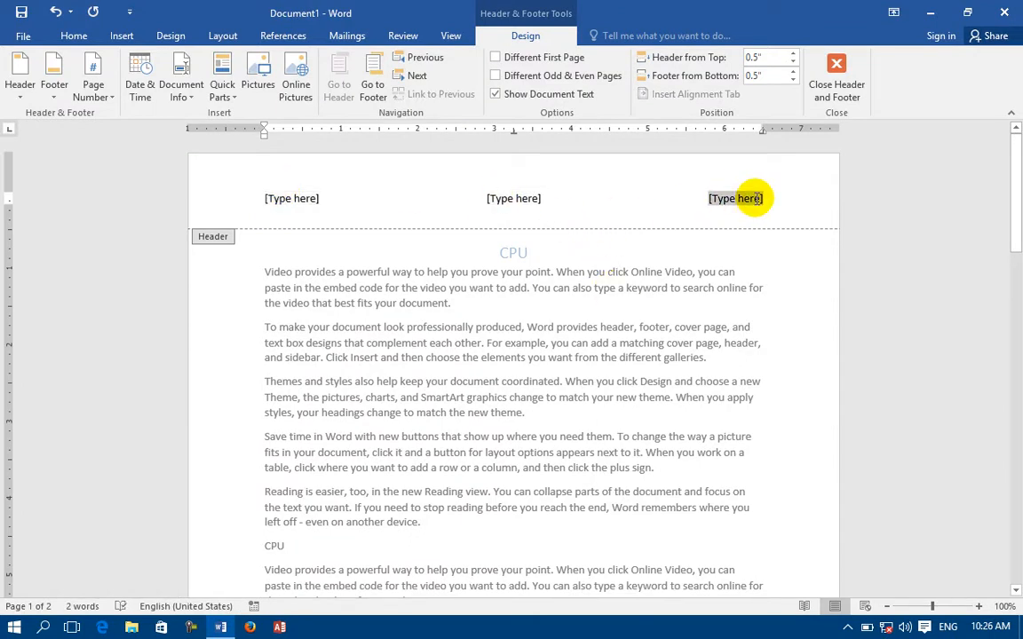
pyautogui.click(302, 197)
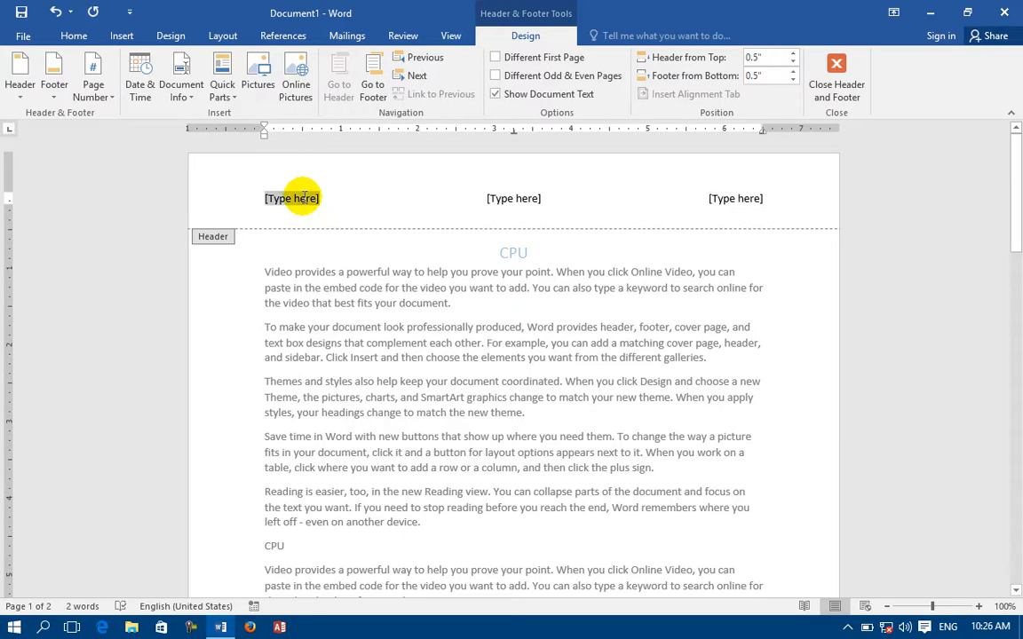
pyautogui.write('oo')
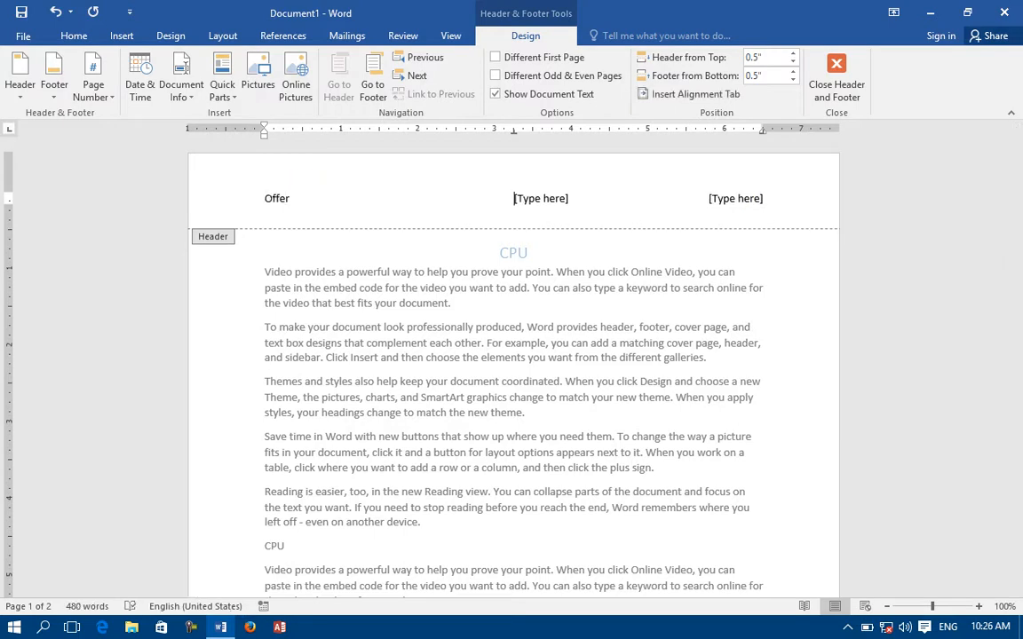
pyautogui.click(549, 201)
pyautogui.write('pg')
pyautogui.click(740, 196)
pyautogui.write('offer')
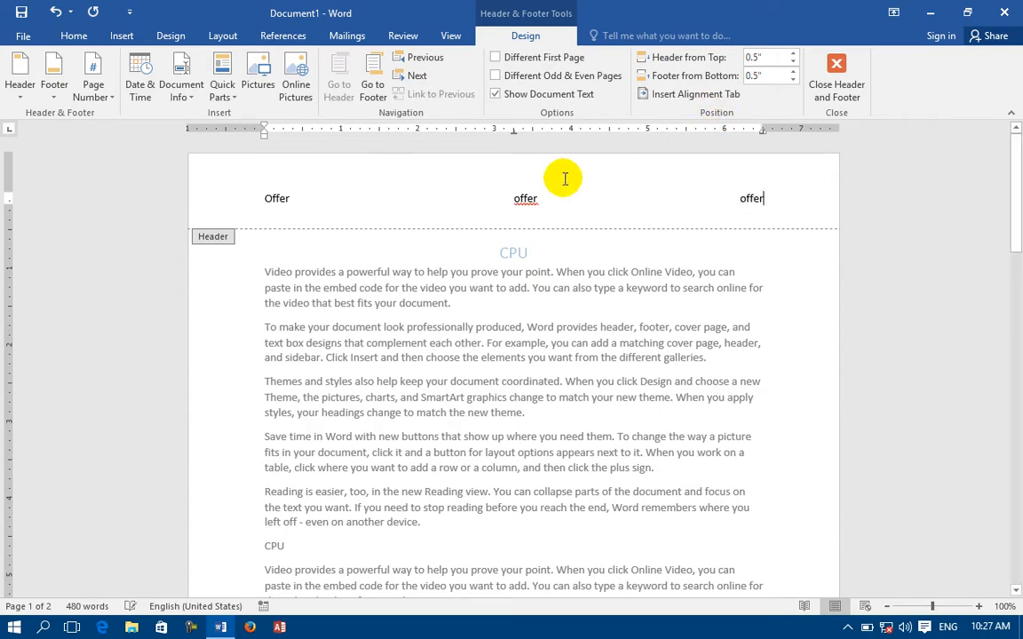
# Check the header words' context options, then reopen the header and select the Offer offer offer line.
pyautogui.rightClick(527, 201)
pyautogui.rightClick(521, 201)
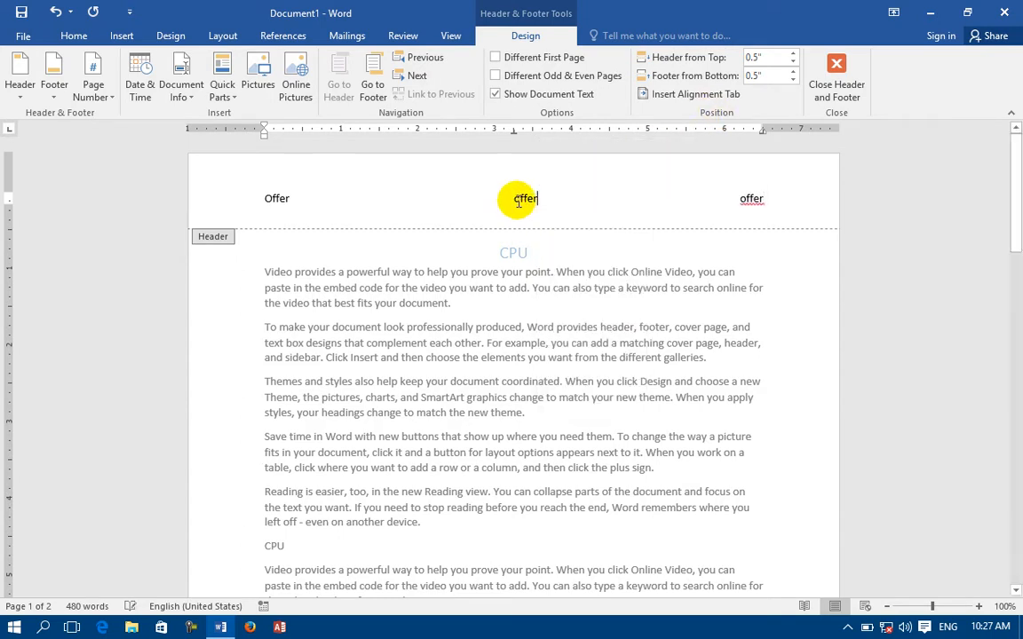
pyautogui.rightClick(750, 200)
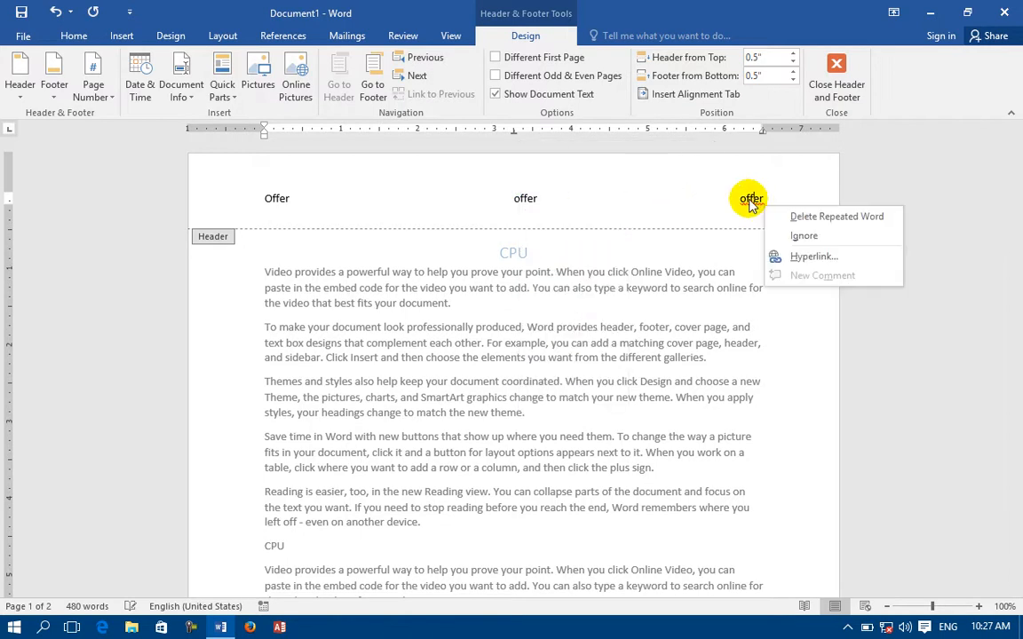
pyautogui.click(789, 256)
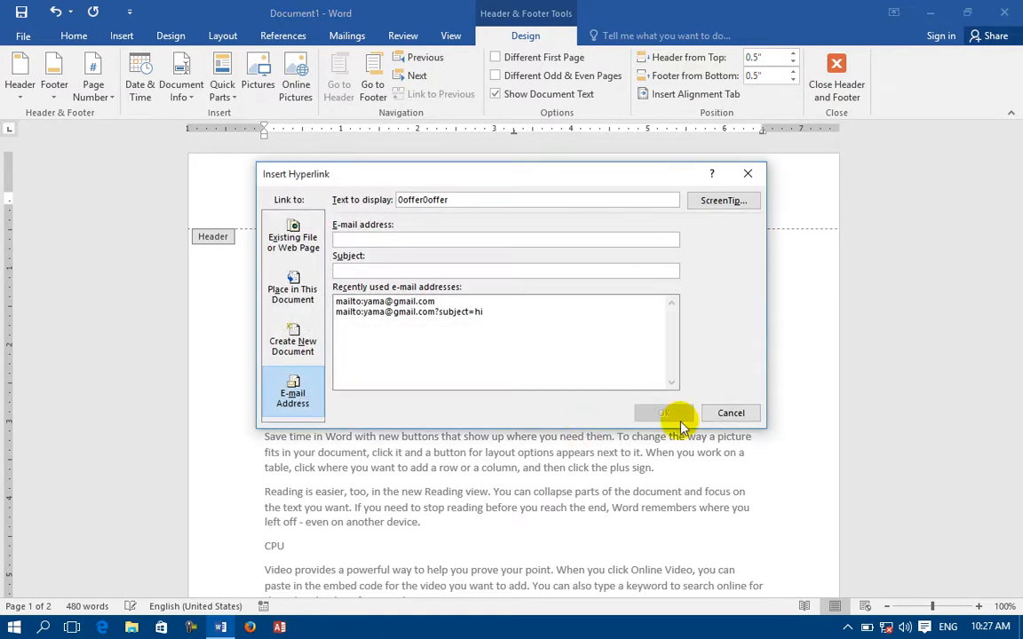
pyautogui.click(753, 413)
pyautogui.press('Escape')
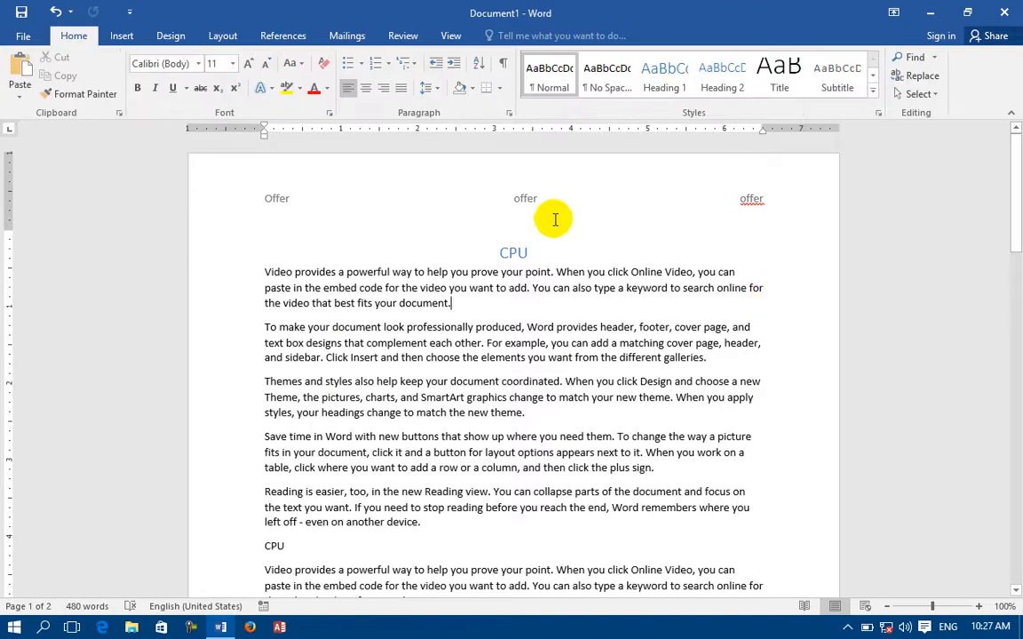
pyautogui.doubleClick(281, 200)
pyautogui.tripleClick(275, 199)
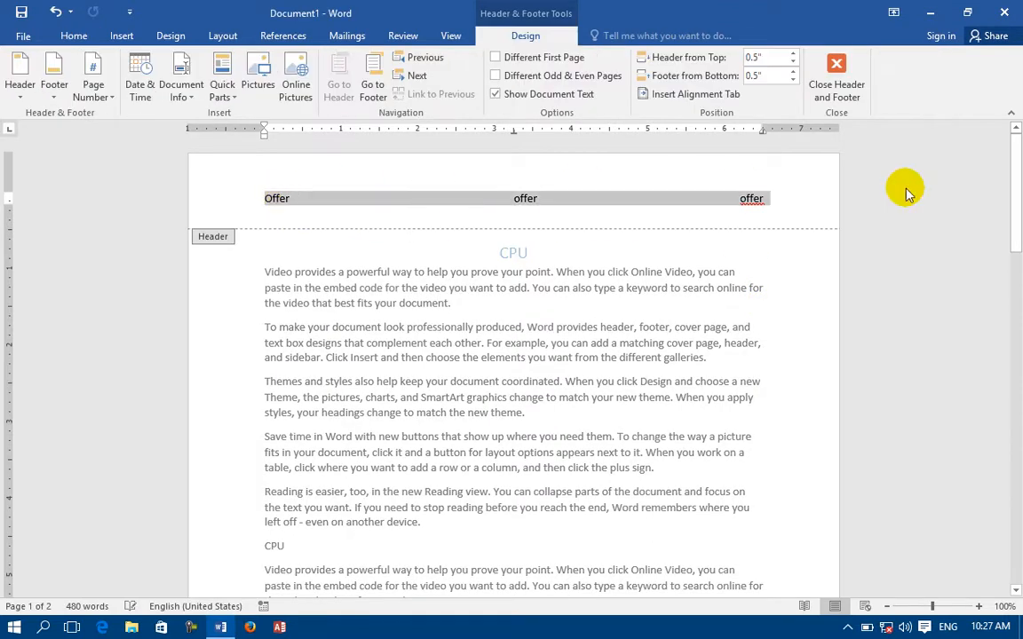
# Apply the Austin bordered header and type 'Info About CPU' into its title field.
pyautogui.click(118, 36)
pyautogui.click(659, 66)
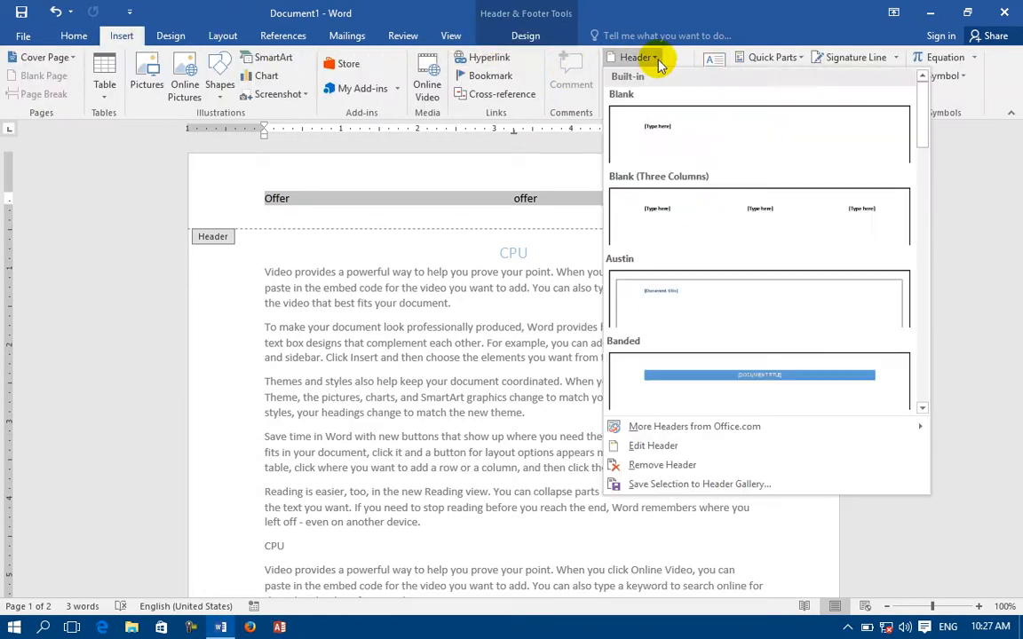
pyautogui.click(662, 290)
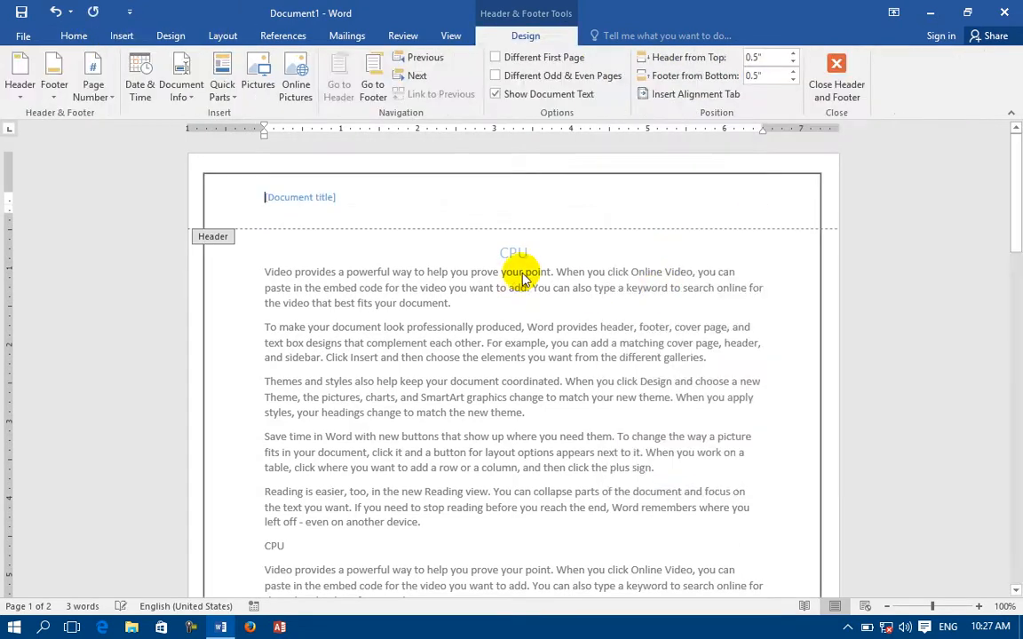
pyautogui.click(315, 203)
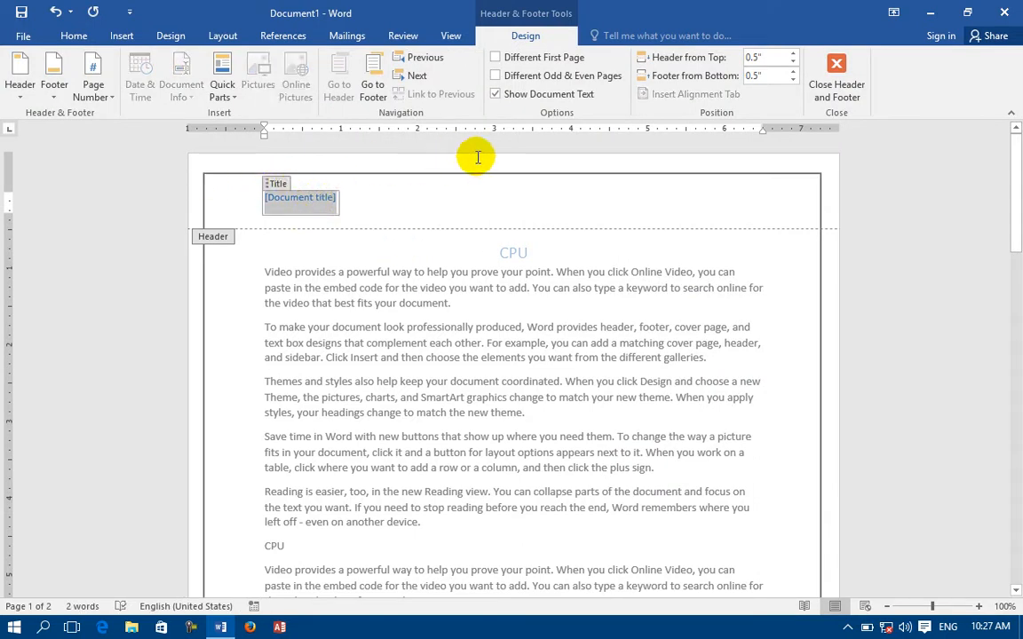
pyautogui.press('Delete')
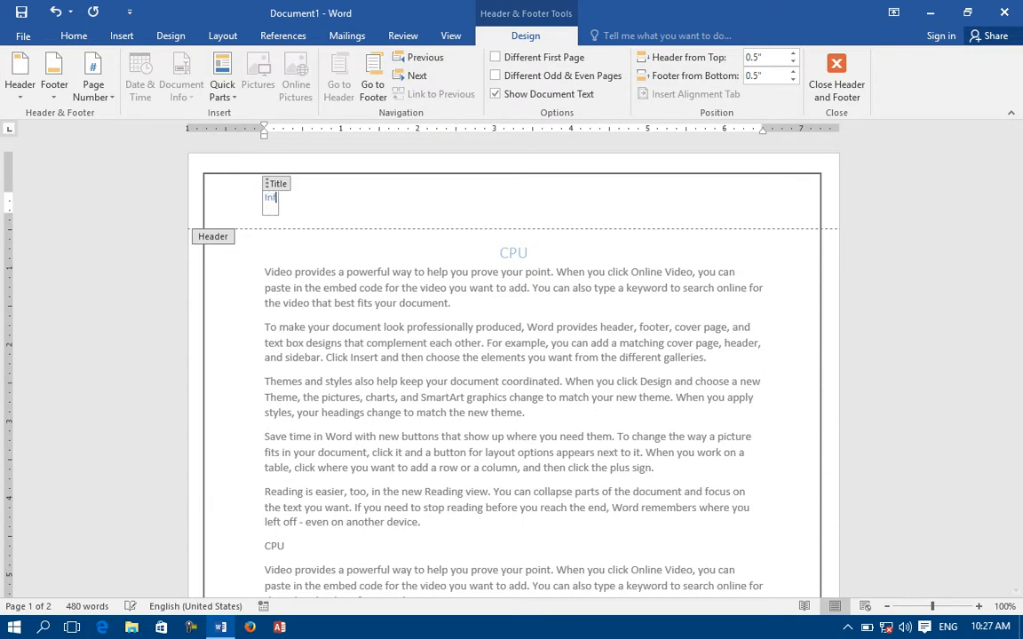
pyautogui.write('Info A')
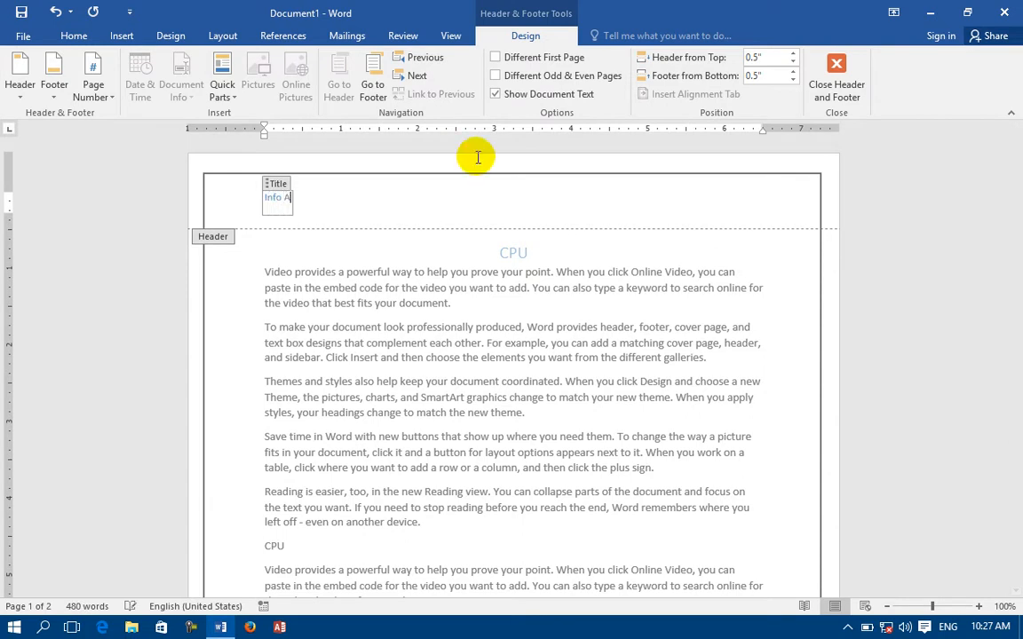
pyautogui.write('bvut CPU')
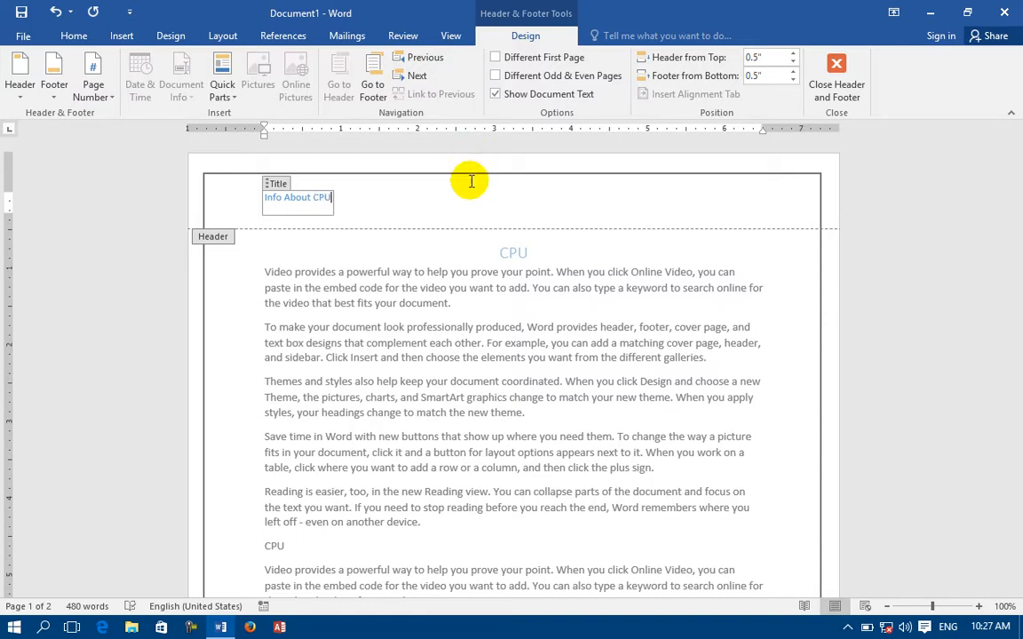
# Try the blue banded header, then the blue corner page-number header.
pyautogui.click(121, 36)
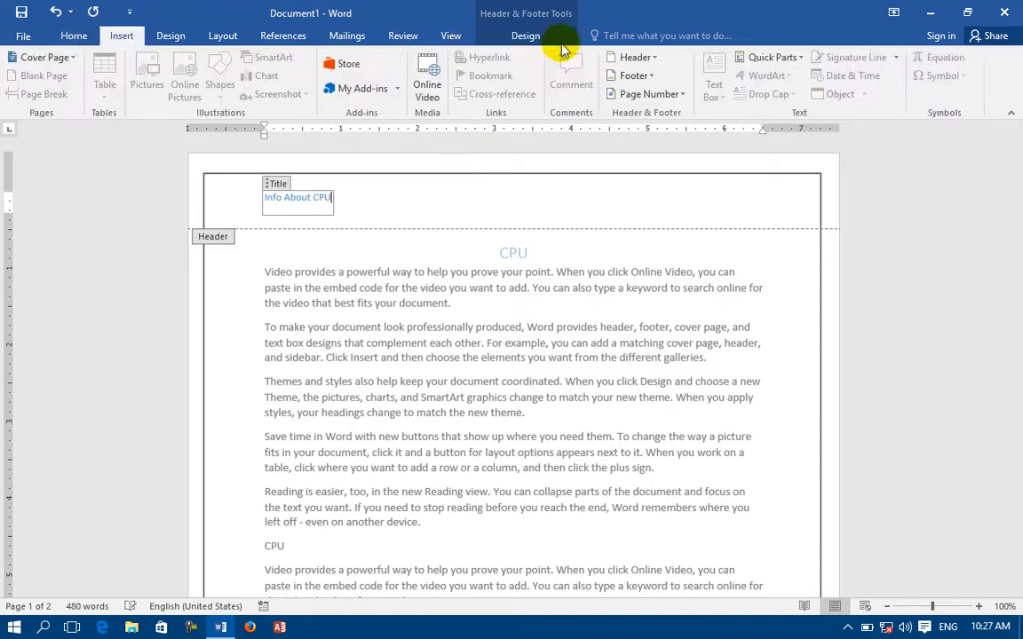
pyautogui.click(635, 58)
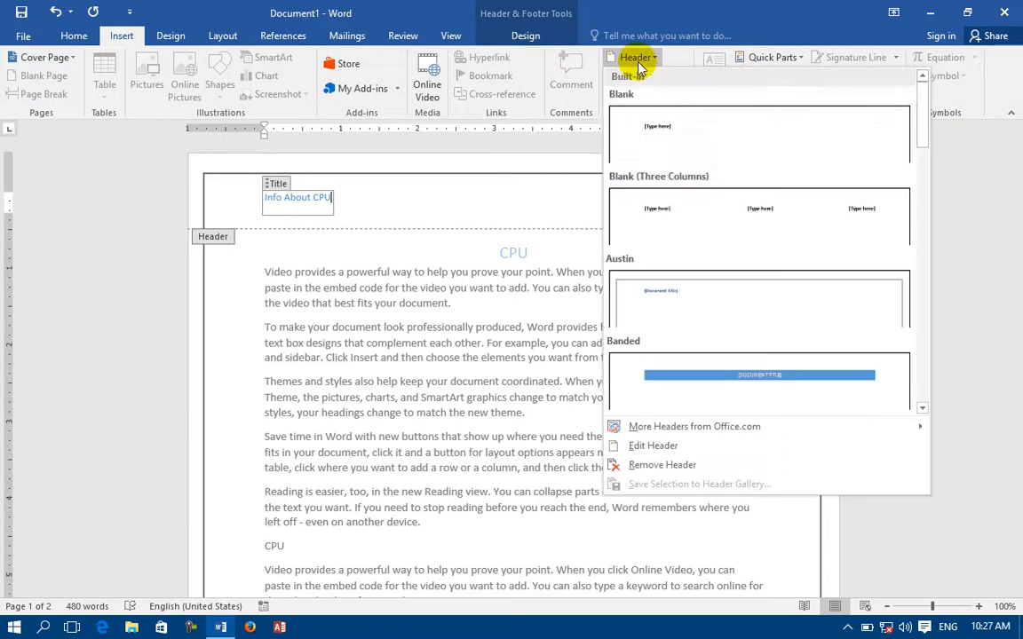
pyautogui.click(703, 347)
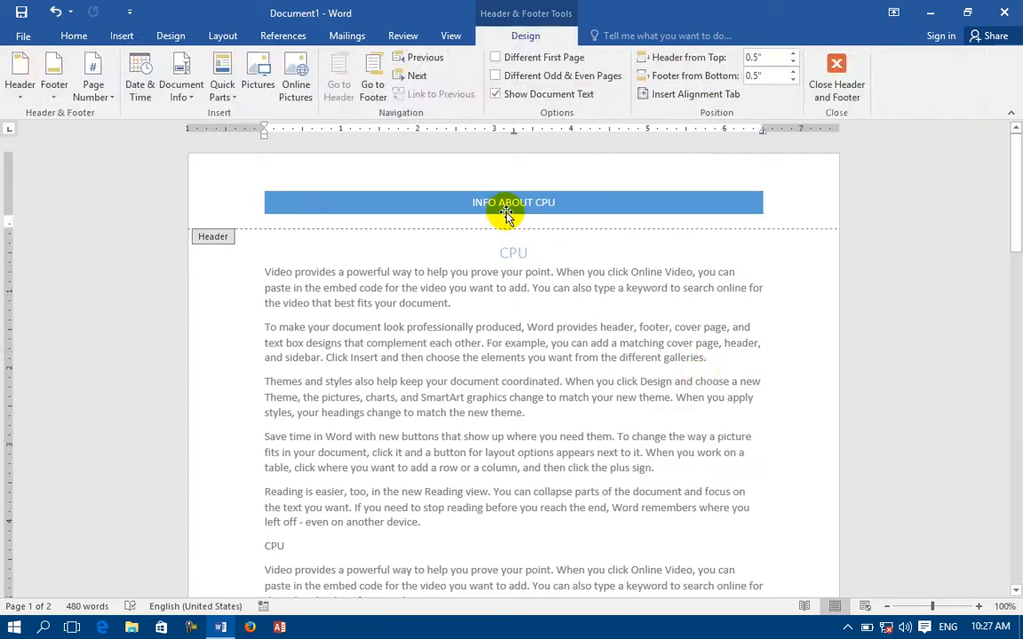
pyautogui.click(121, 35)
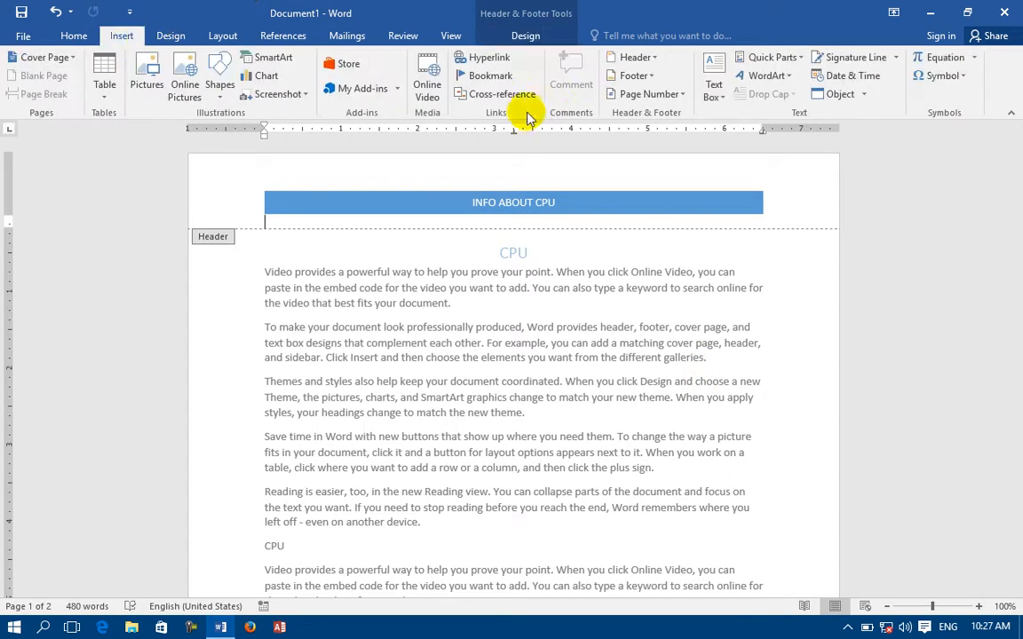
pyautogui.click(618, 57)
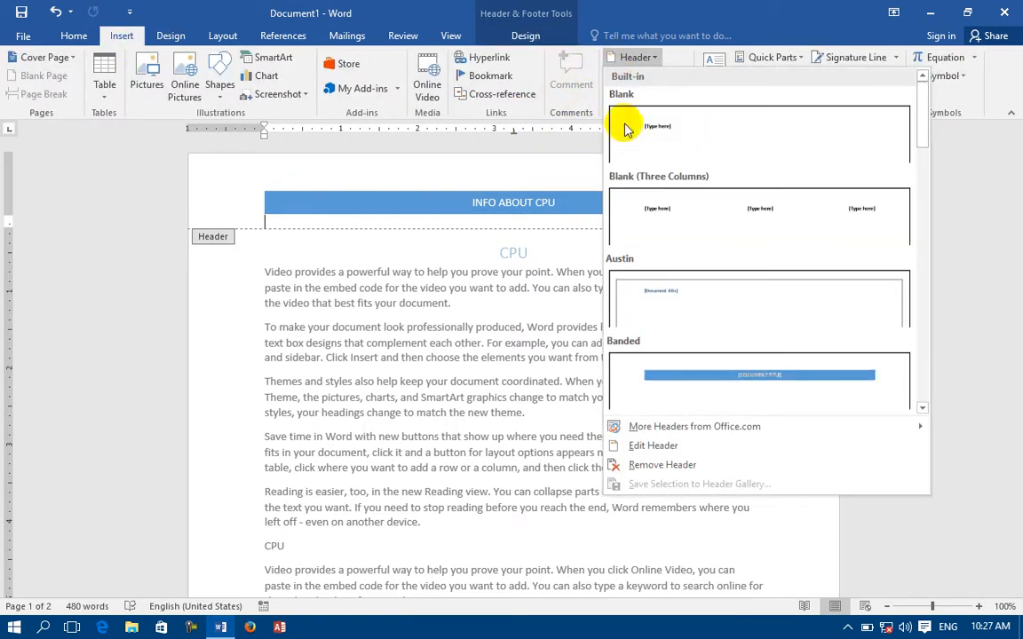
pyautogui.click(923, 407)
pyautogui.click(673, 221)
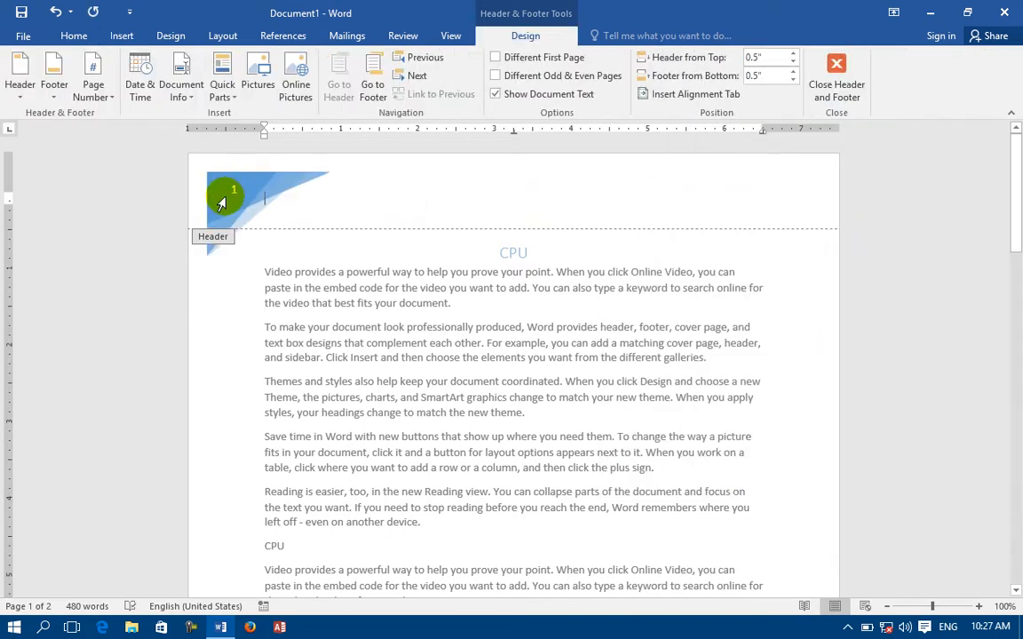
# Switch the header to the Facet (Odd Page) corner page-number design.
pyautogui.click(122, 35)
pyautogui.click(633, 57)
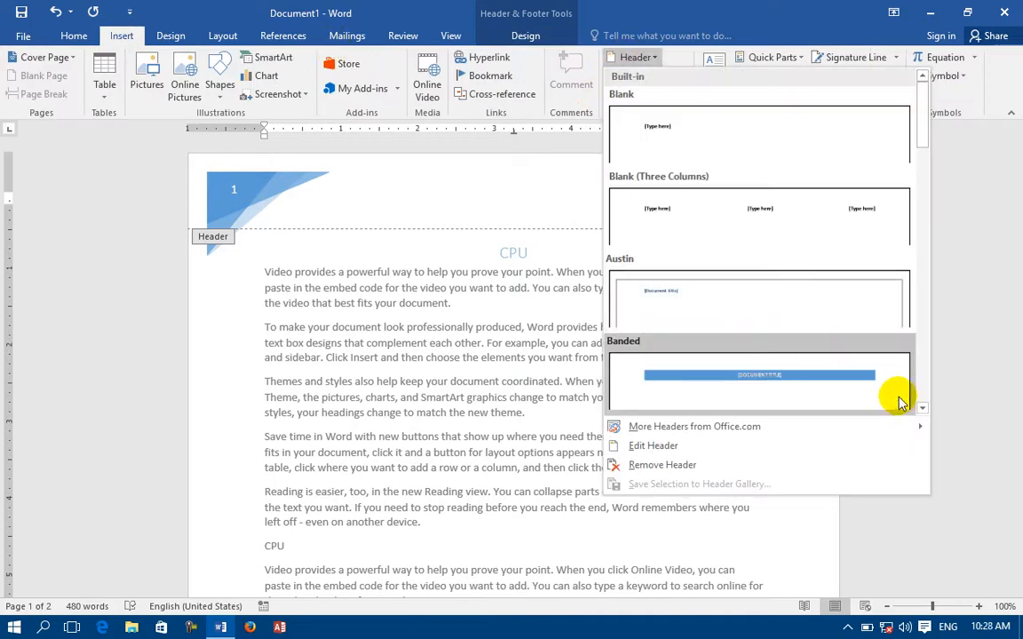
pyautogui.click(923, 409)
pyautogui.click(924, 408)
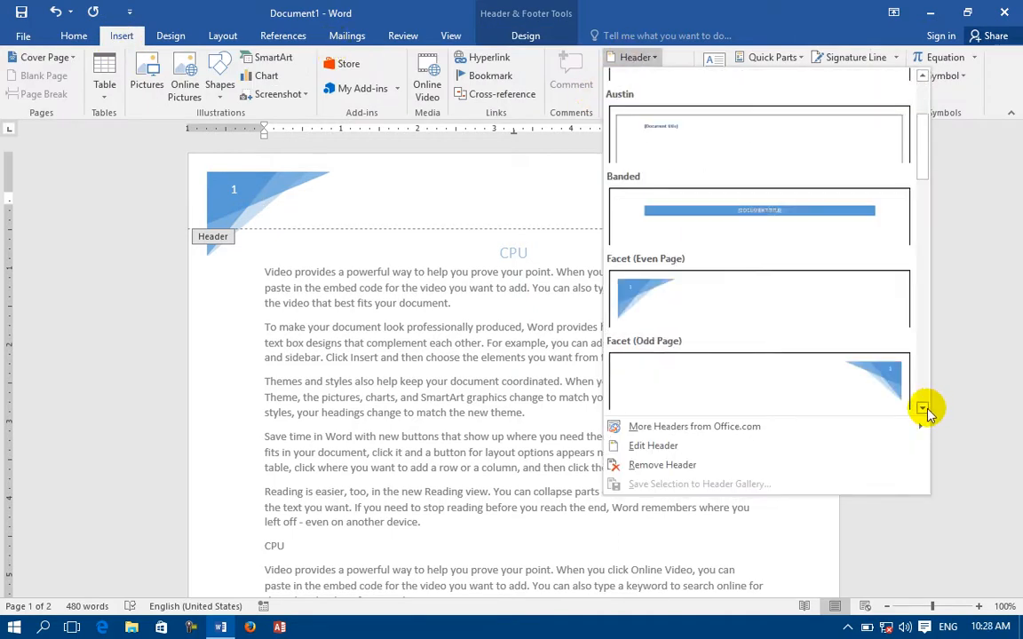
pyautogui.click(924, 409)
pyautogui.click(923, 408)
pyautogui.click(854, 236)
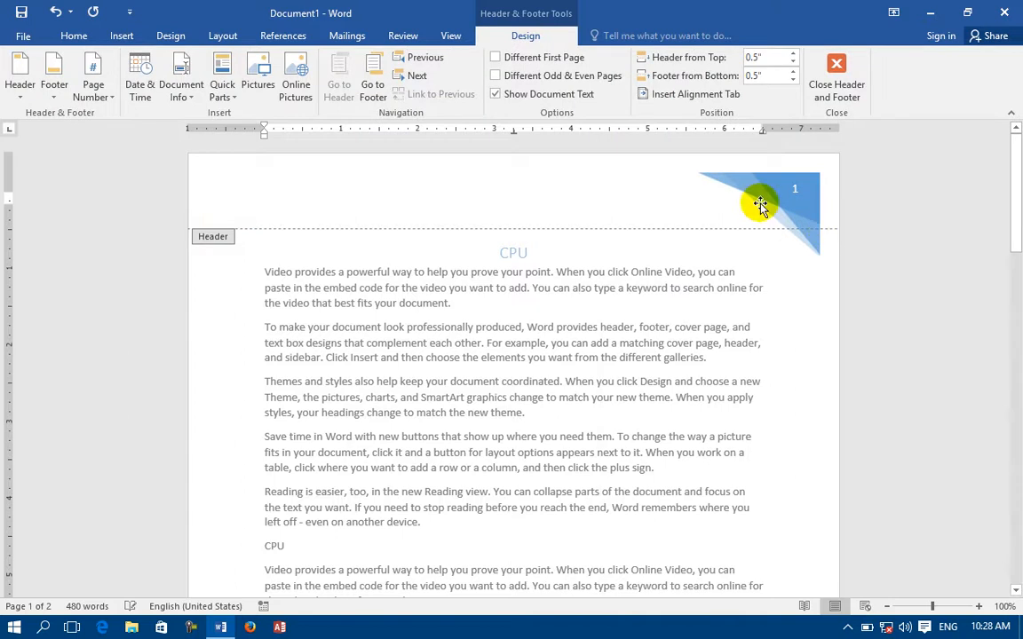
pyautogui.click(127, 35)
pyautogui.click(648, 58)
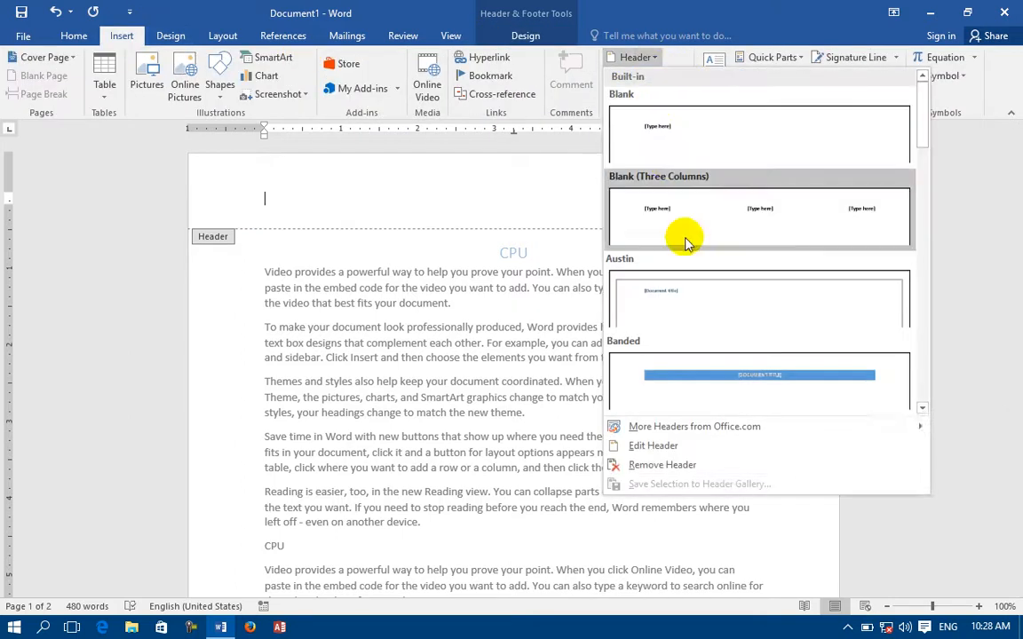
# Apply the Filigree header with title and author fields.
pyautogui.click(921, 409)
pyautogui.click(921, 409)
pyautogui.click(921, 409)
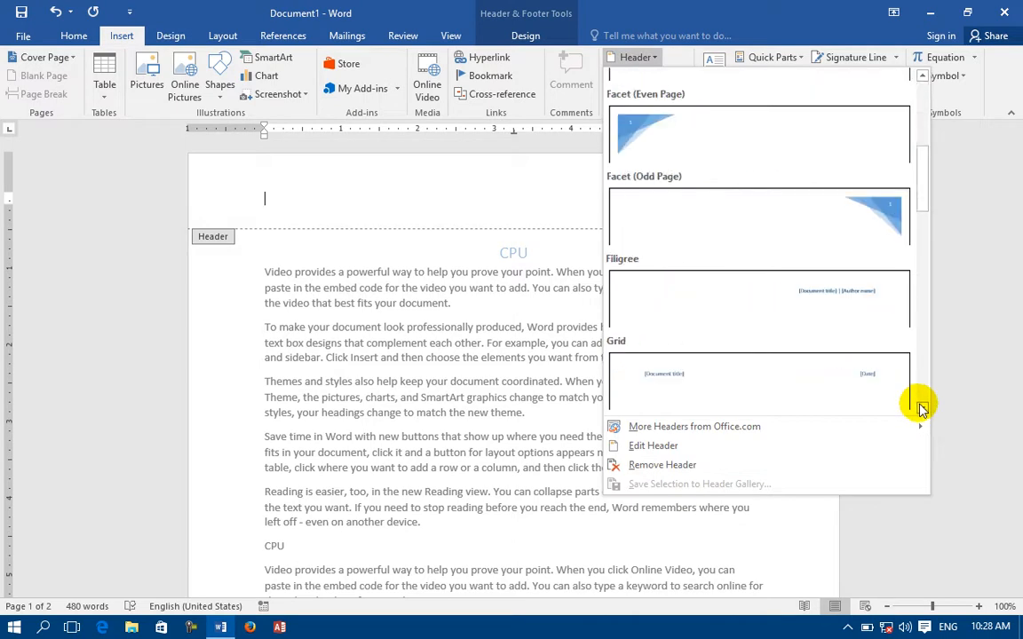
pyautogui.click(921, 410)
pyautogui.click(921, 410)
pyautogui.click(793, 206)
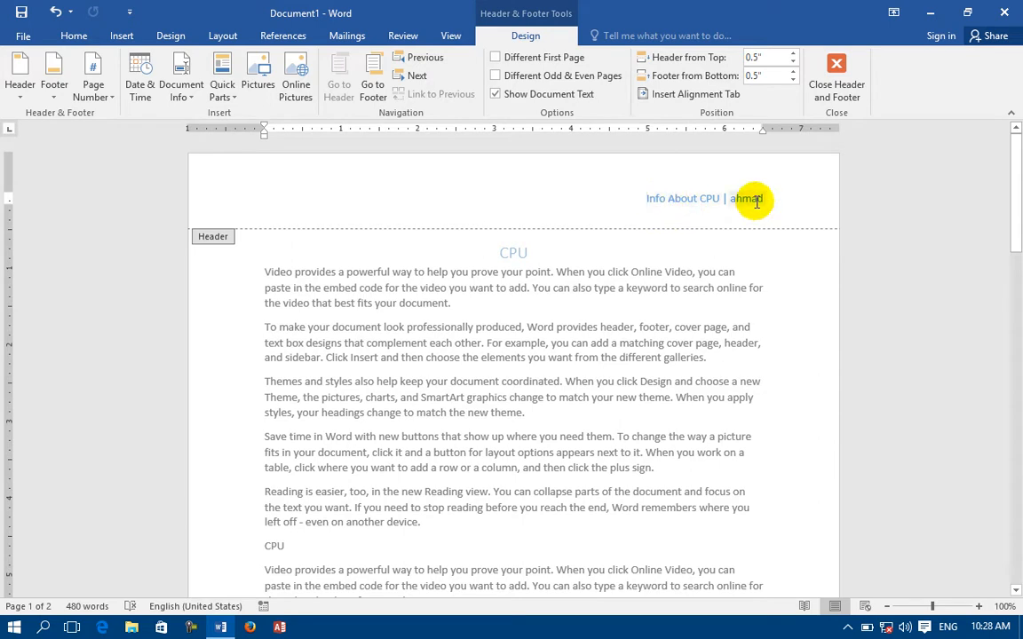
# Replace it with the Grid header and set its date to February 25, 2016.
pyautogui.click(122, 35)
pyautogui.click(635, 63)
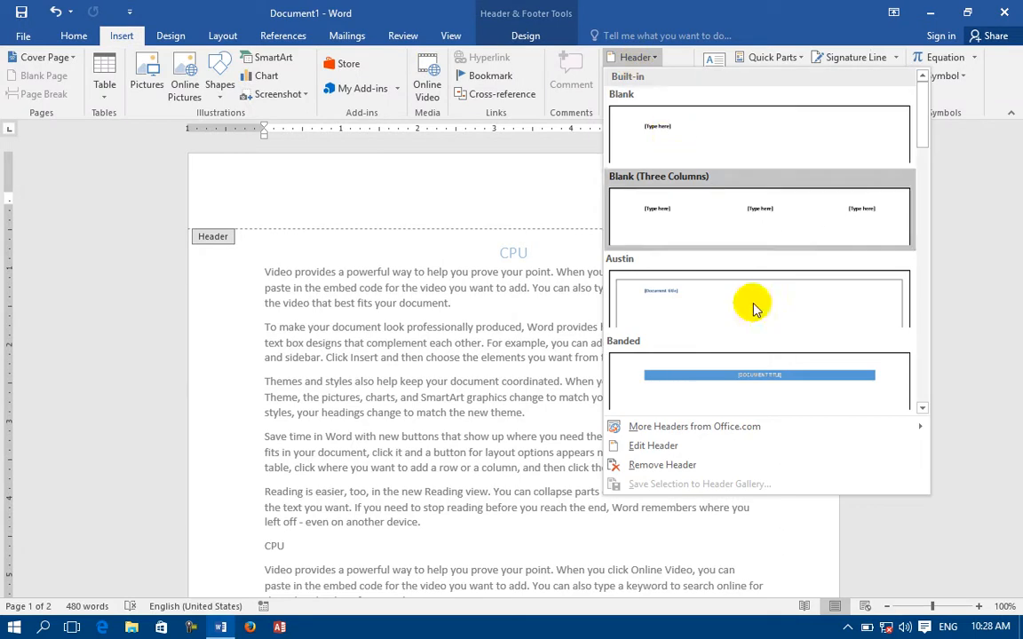
pyautogui.click(923, 408)
pyautogui.click(923, 408)
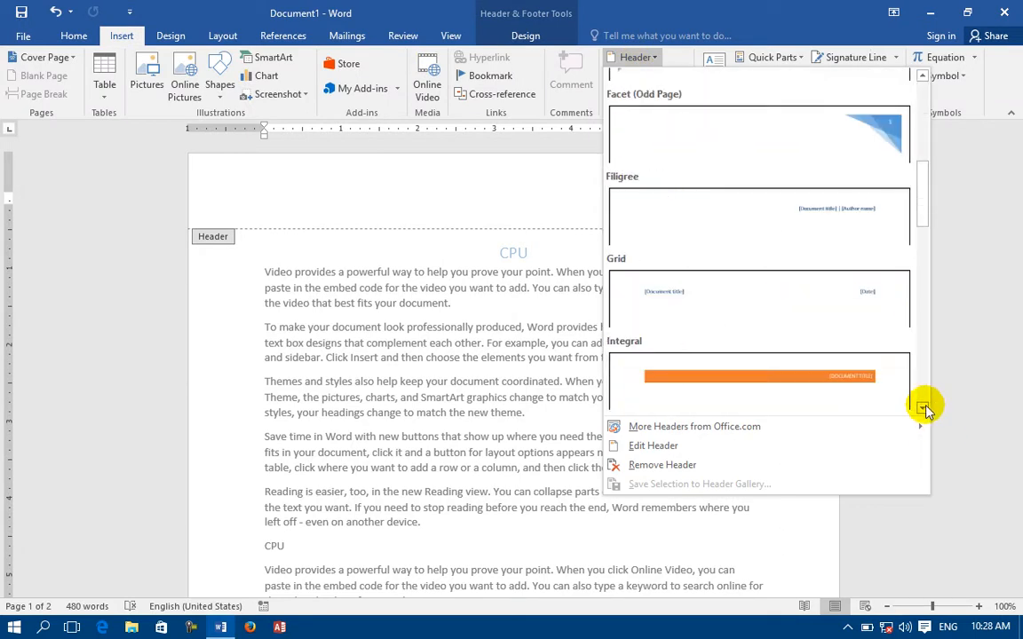
pyautogui.click(719, 306)
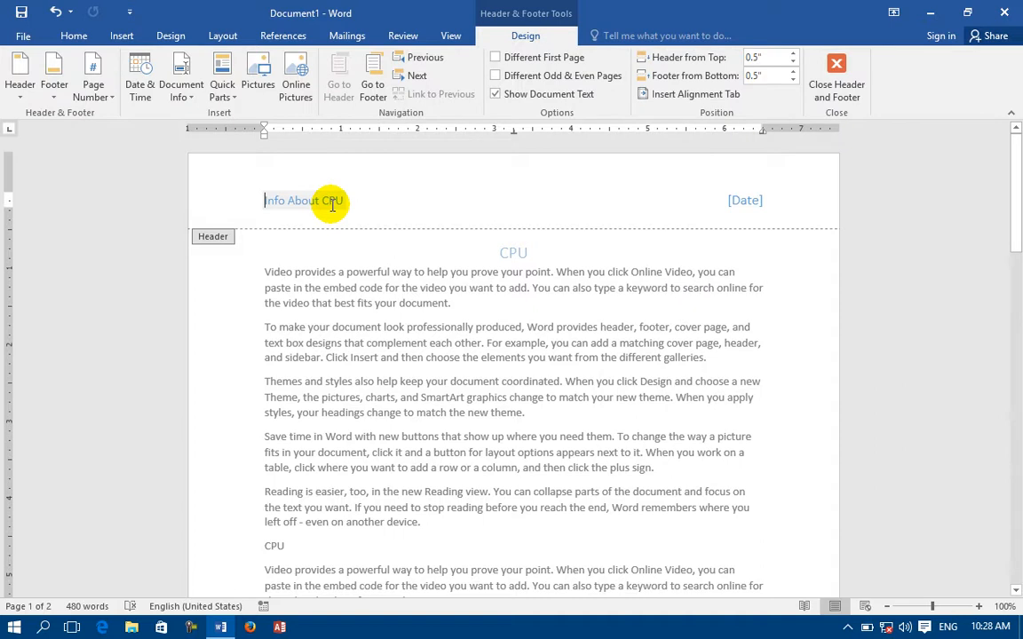
pyautogui.click(749, 199)
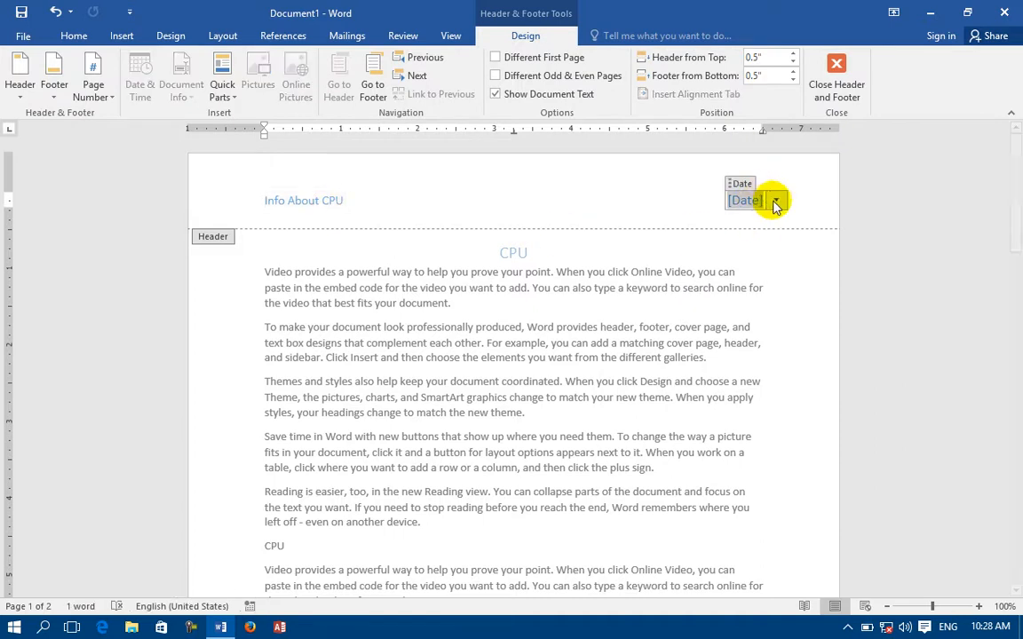
pyautogui.click(775, 200)
pyautogui.click(733, 287)
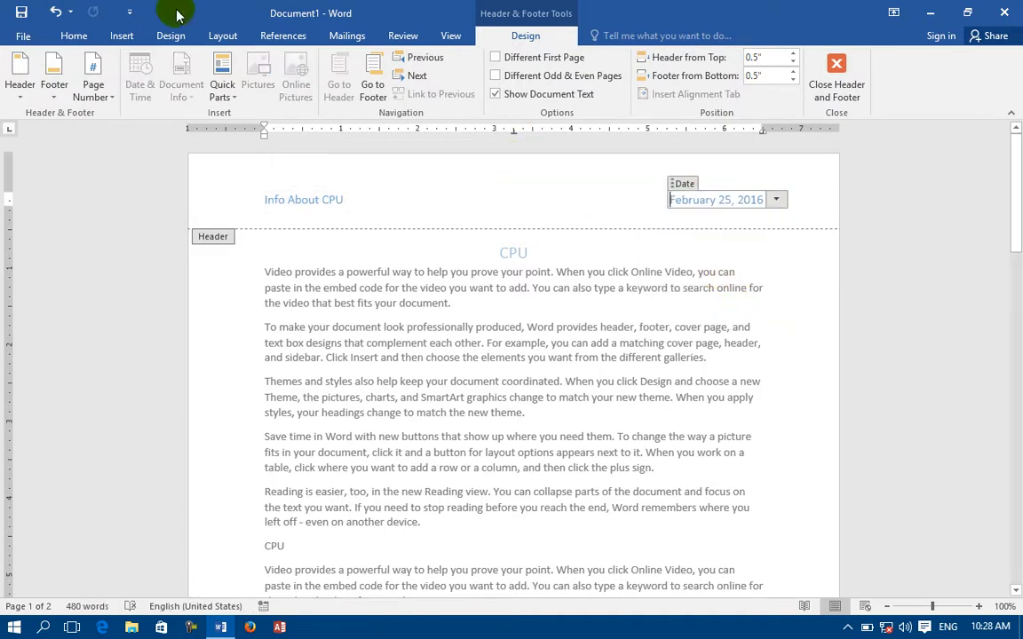
pyautogui.click(122, 35)
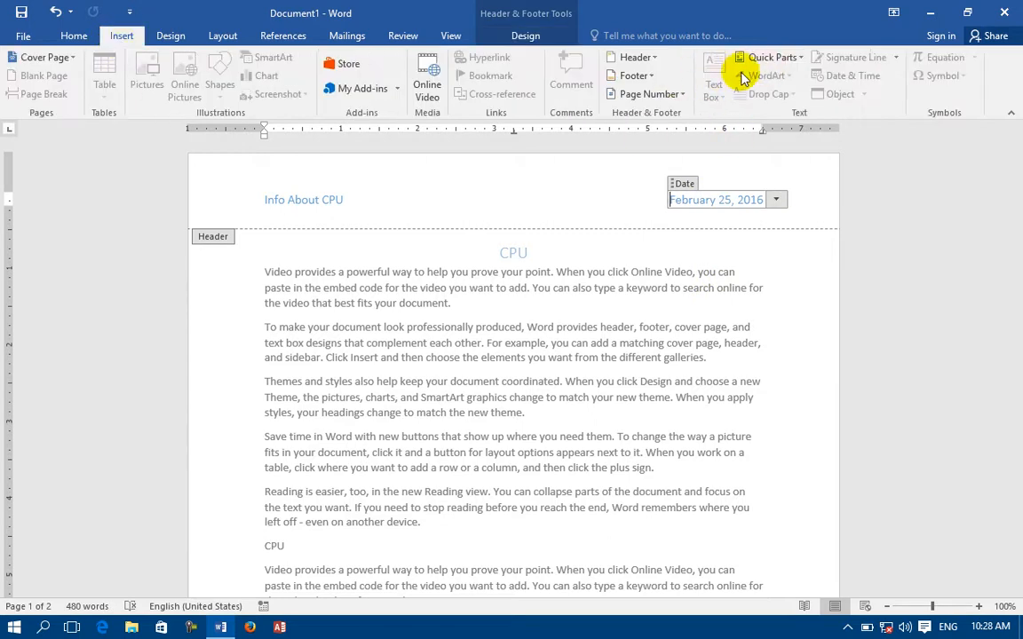
# Apply the orange Integral banner header.
pyautogui.click(655, 69)
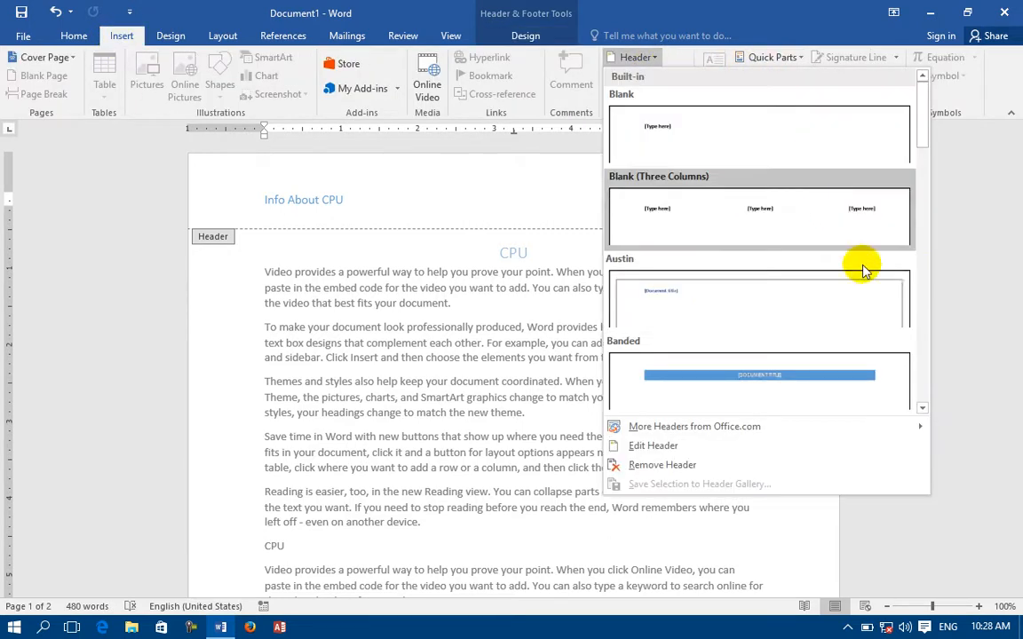
pyautogui.click(924, 410)
pyautogui.click(924, 409)
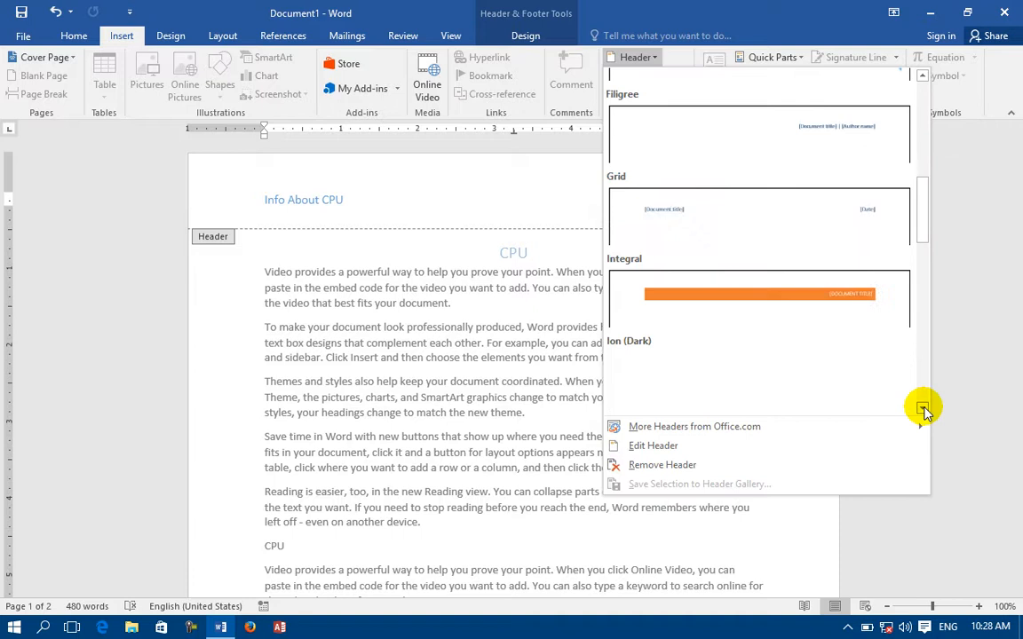
pyautogui.click(759, 319)
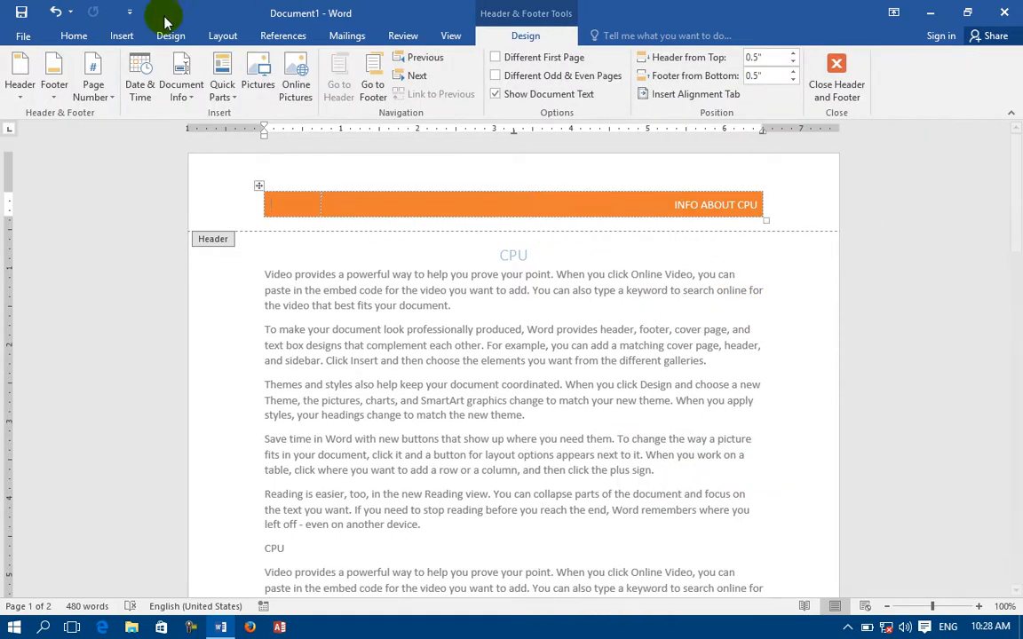
# Switch to the Ion (Light) header with page number 1 and place the cursor inside it.
pyautogui.click(121, 35)
pyautogui.click(651, 69)
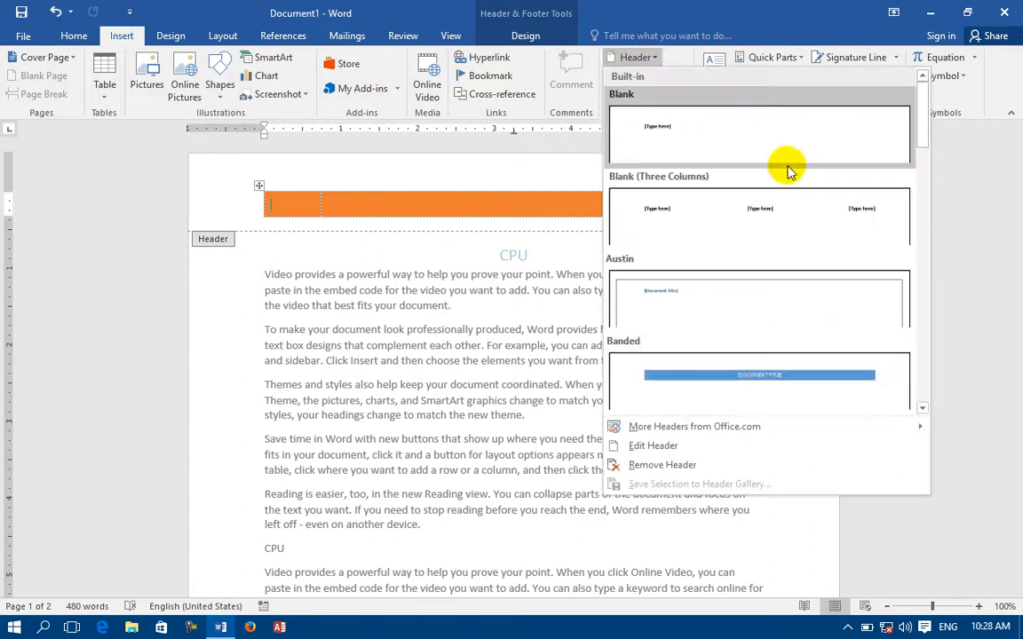
pyautogui.click(924, 411)
pyautogui.click(925, 411)
pyautogui.click(925, 411)
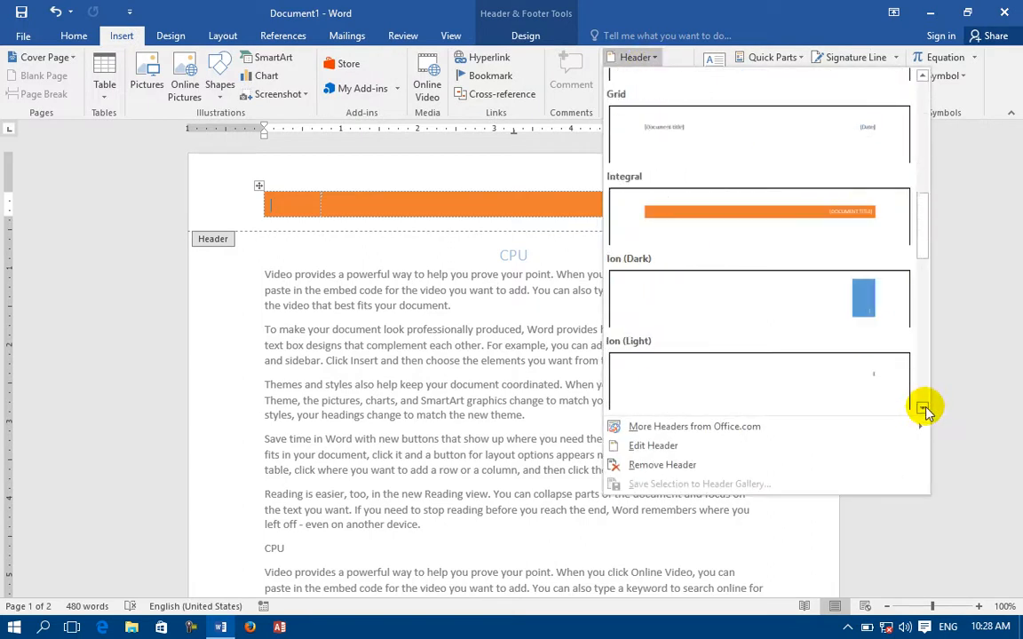
pyautogui.click(925, 411)
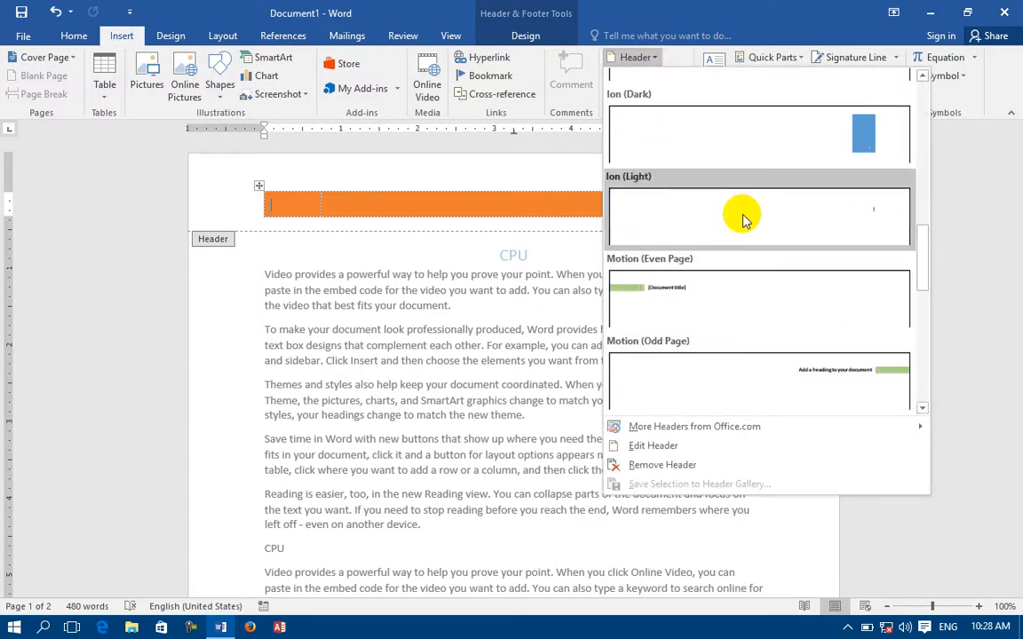
pyautogui.click(744, 220)
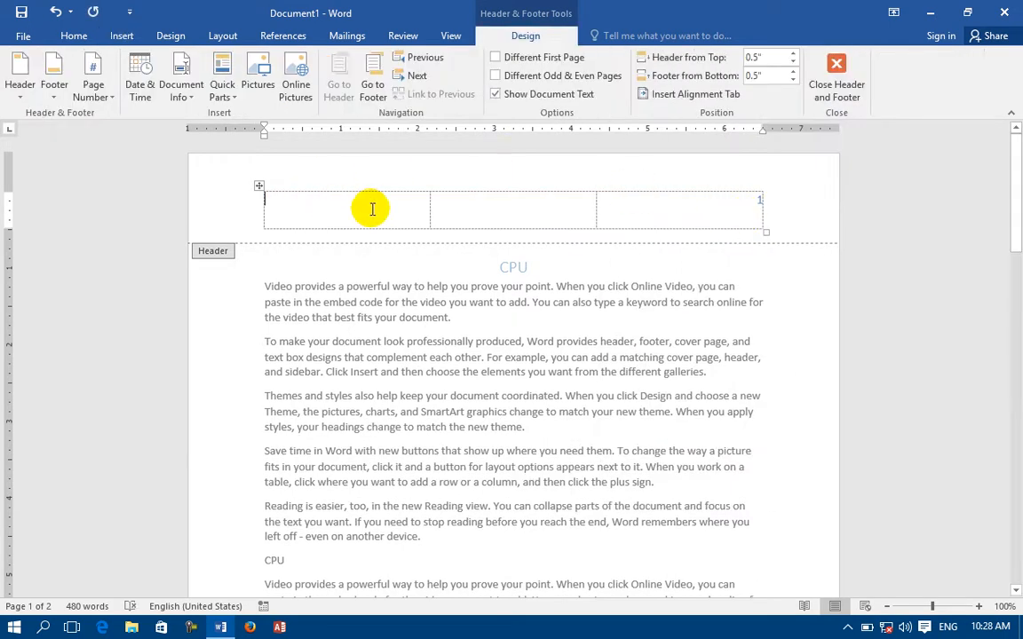
pyautogui.click(759, 196)
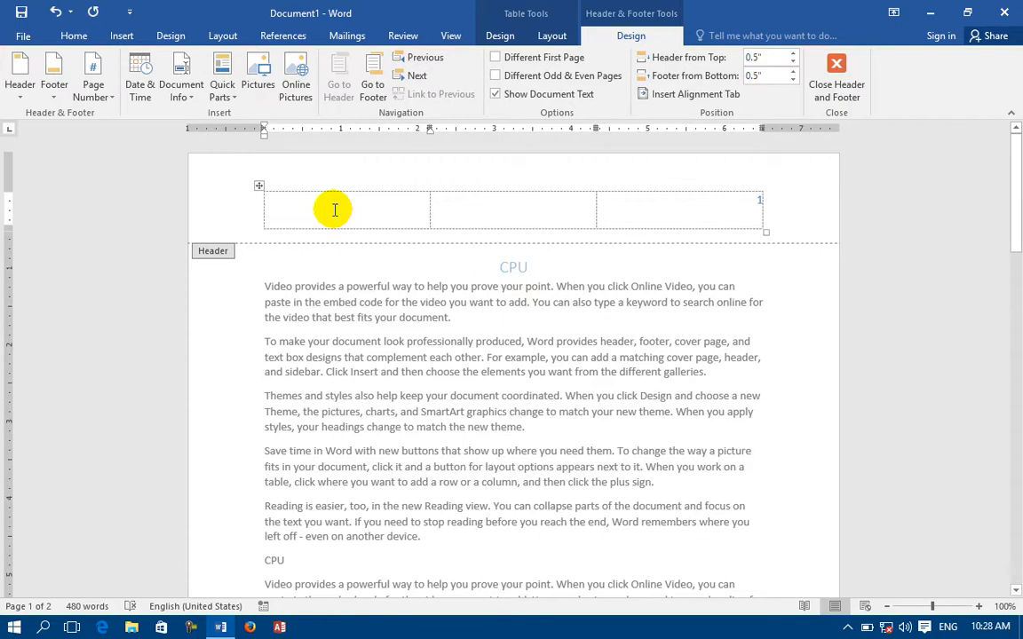
pyautogui.click(120, 37)
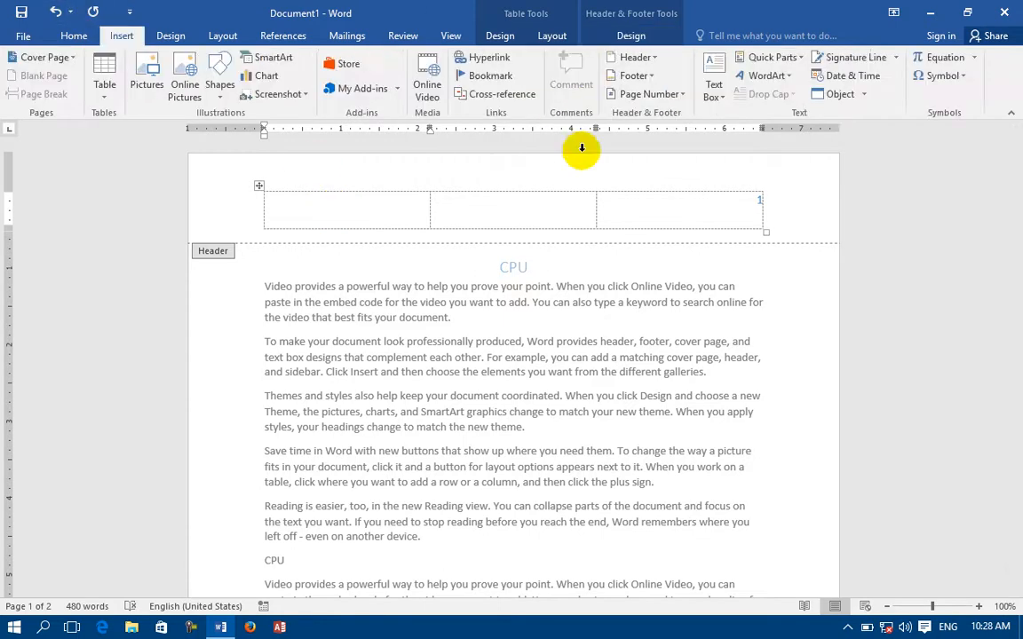
# Apply the blue Ion (Dark) page-number header and select its number block.
pyautogui.click(635, 57)
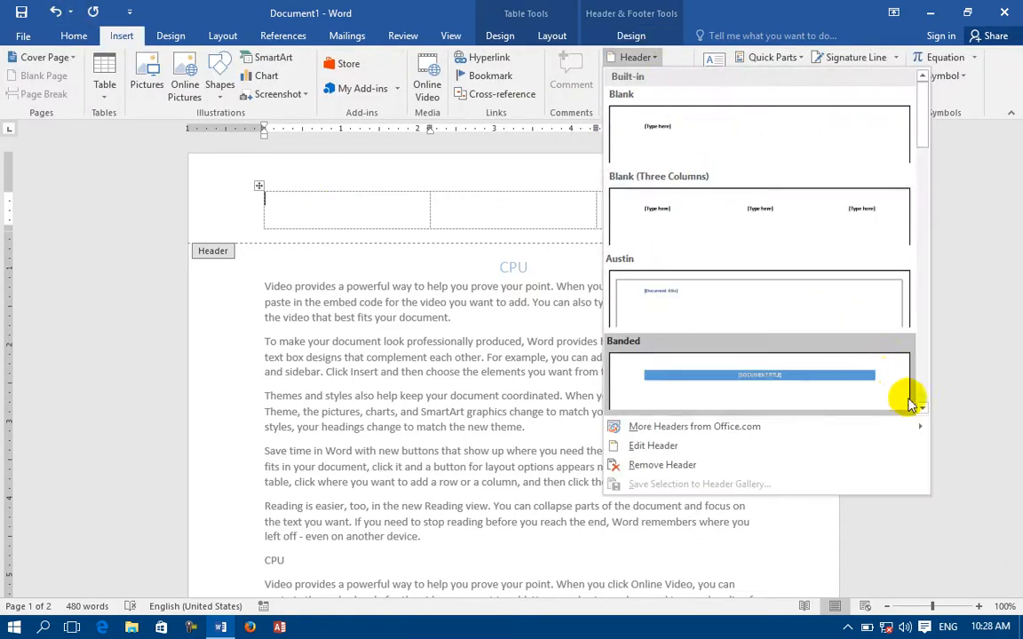
pyautogui.moveTo(922, 408); pyautogui.dragTo(921, 408)
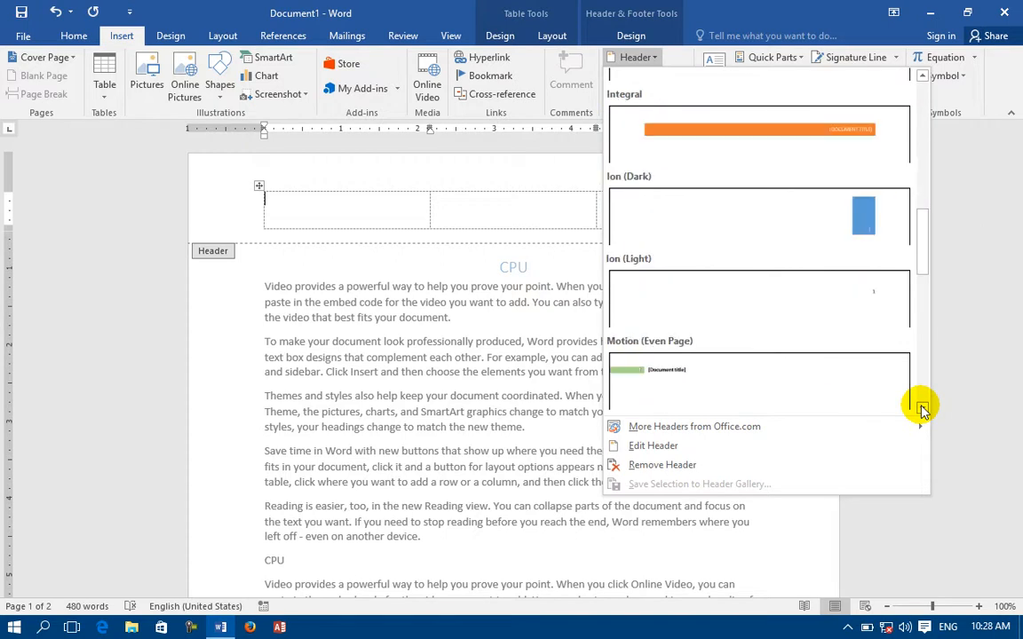
pyautogui.click(890, 228)
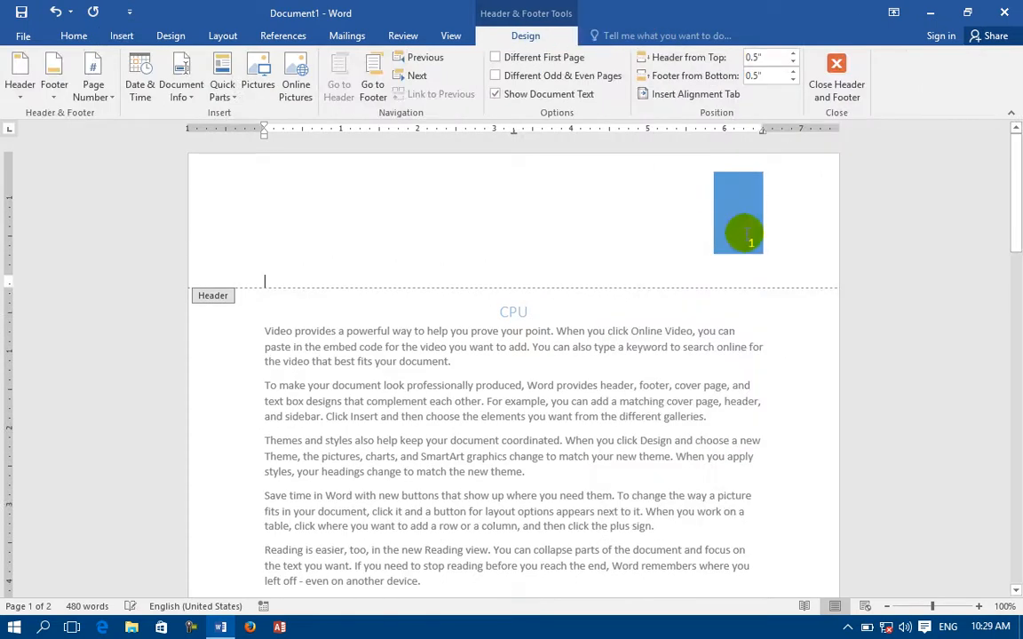
pyautogui.click(764, 238)
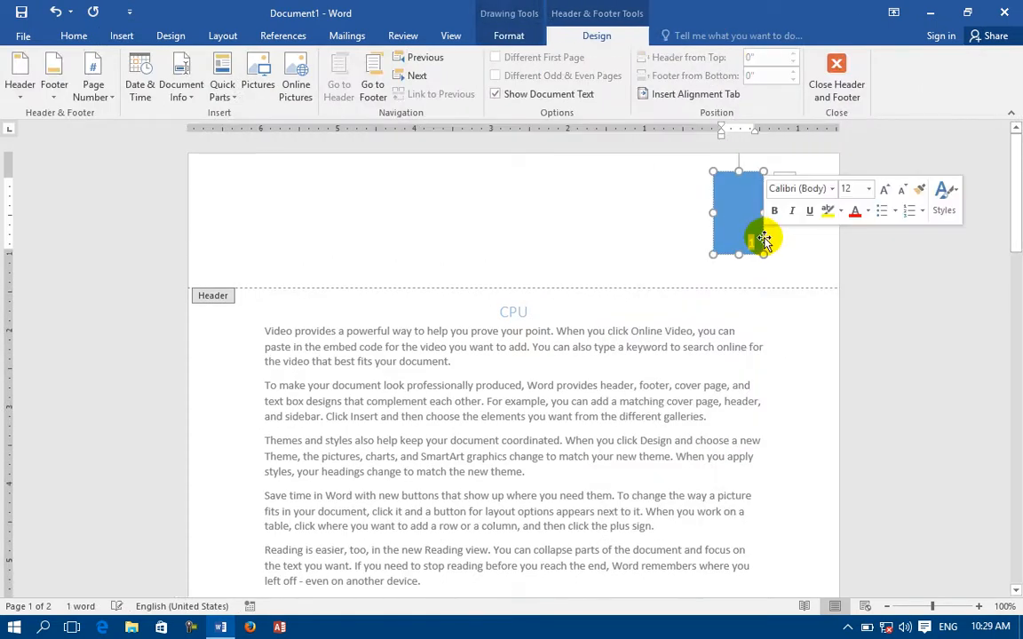
# Replace it with the green Motion (Even Page) header and select its bar.
pyautogui.click(124, 37)
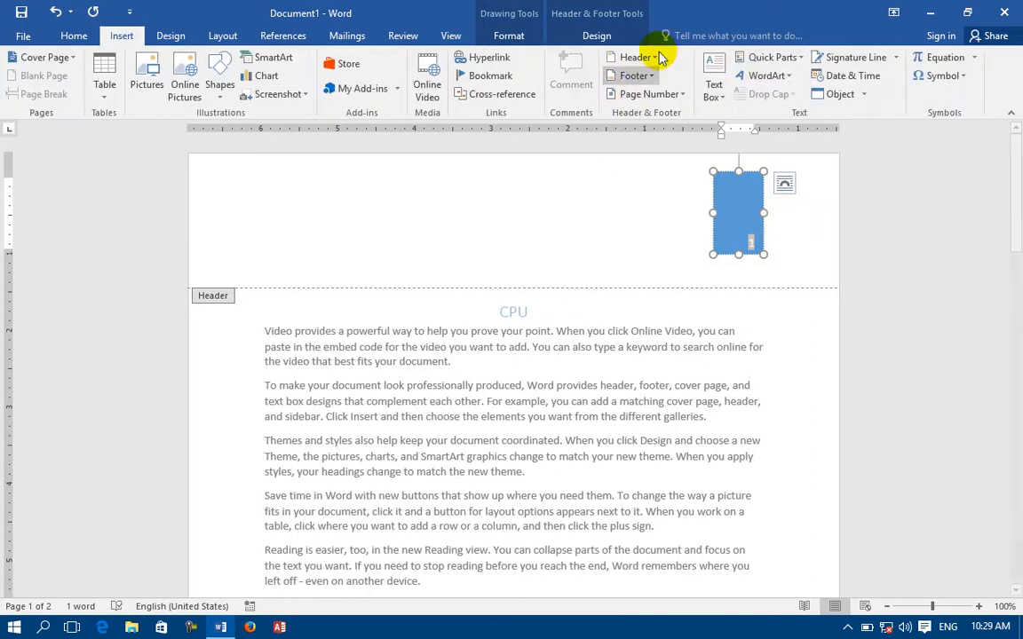
pyautogui.click(644, 57)
pyautogui.scroll(-9, 923, 407)
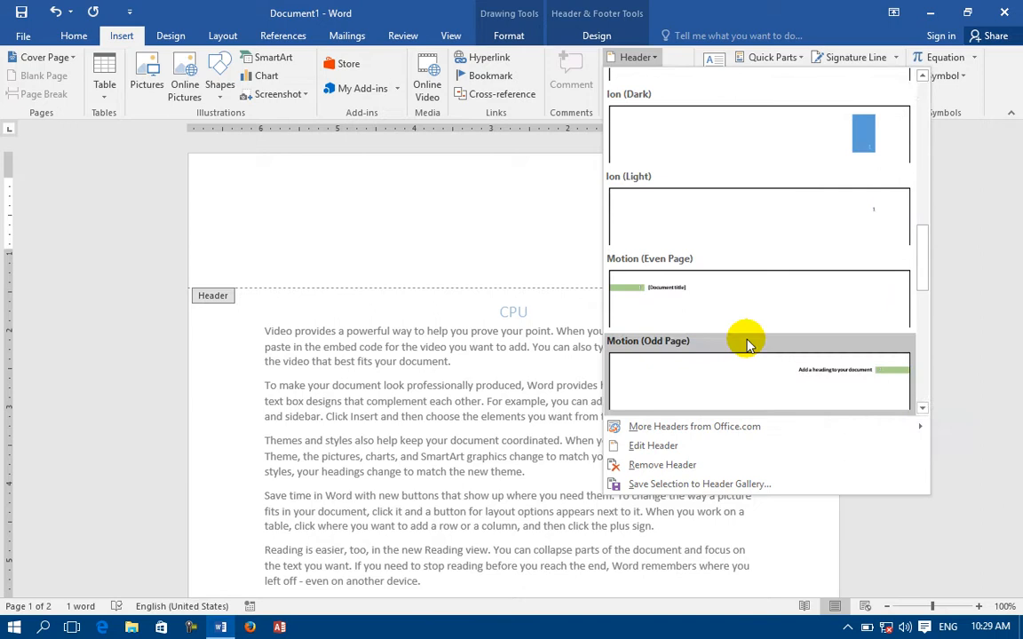
pyautogui.click(685, 307)
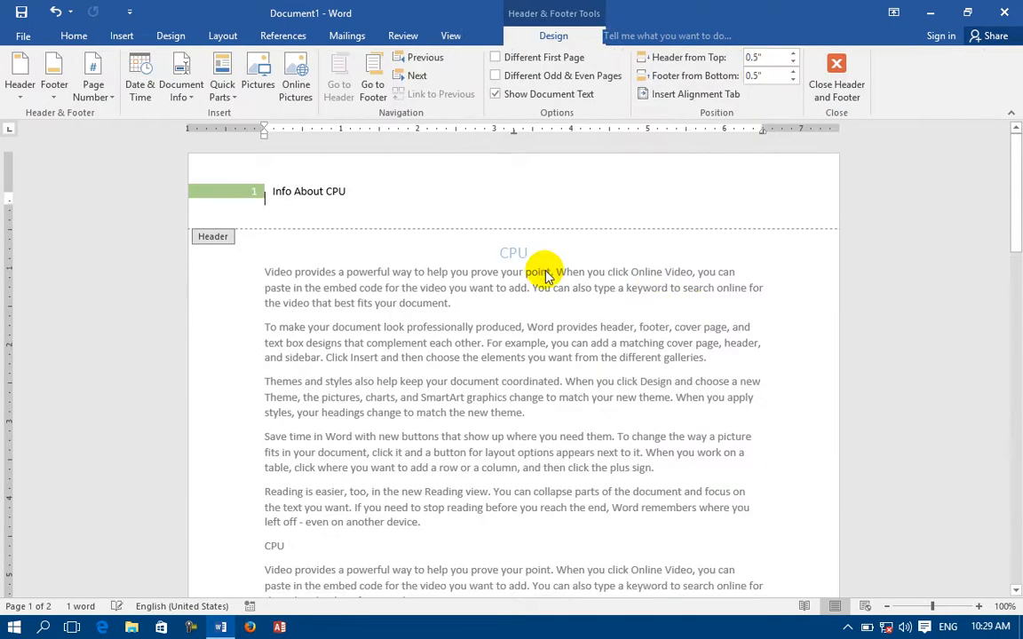
pyautogui.click(265, 191)
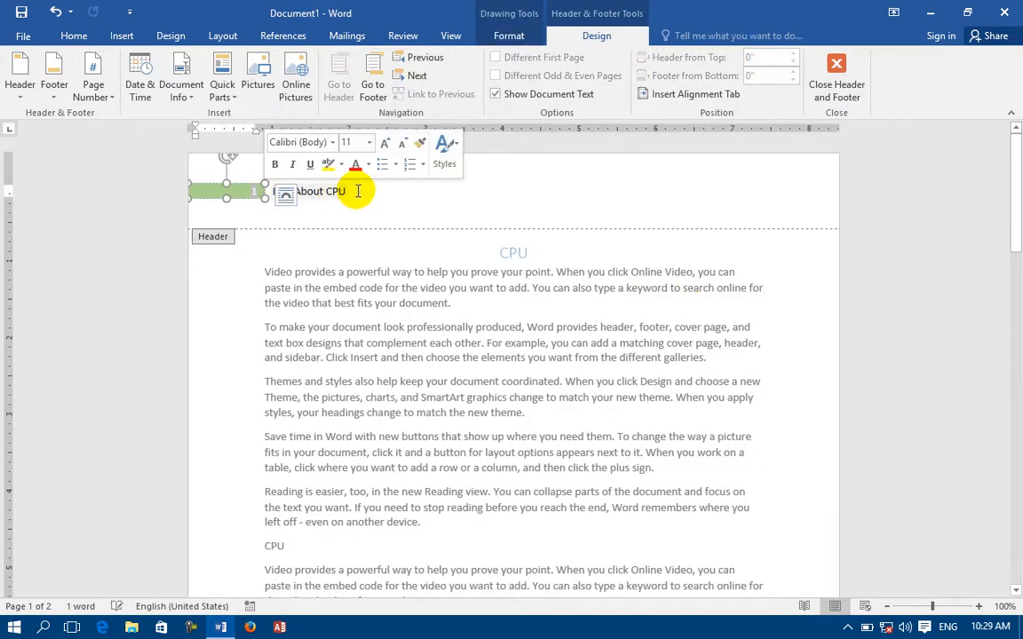
# Apply the orange-and-blue Retrospect header.
pyautogui.click(120, 36)
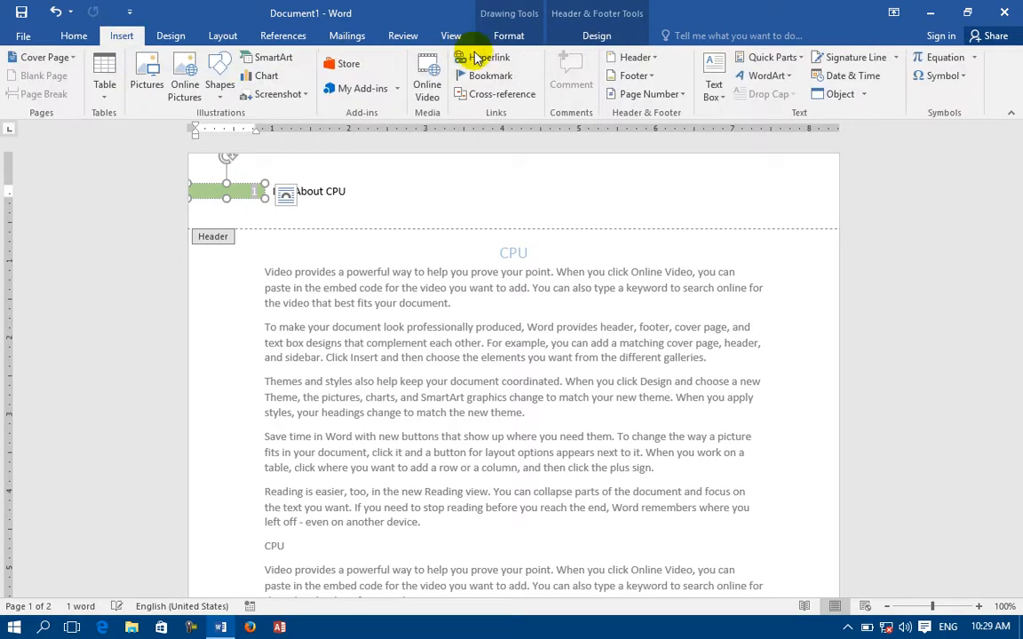
pyautogui.click(646, 57)
pyautogui.click(924, 410)
pyautogui.scroll(-10, 924, 409)
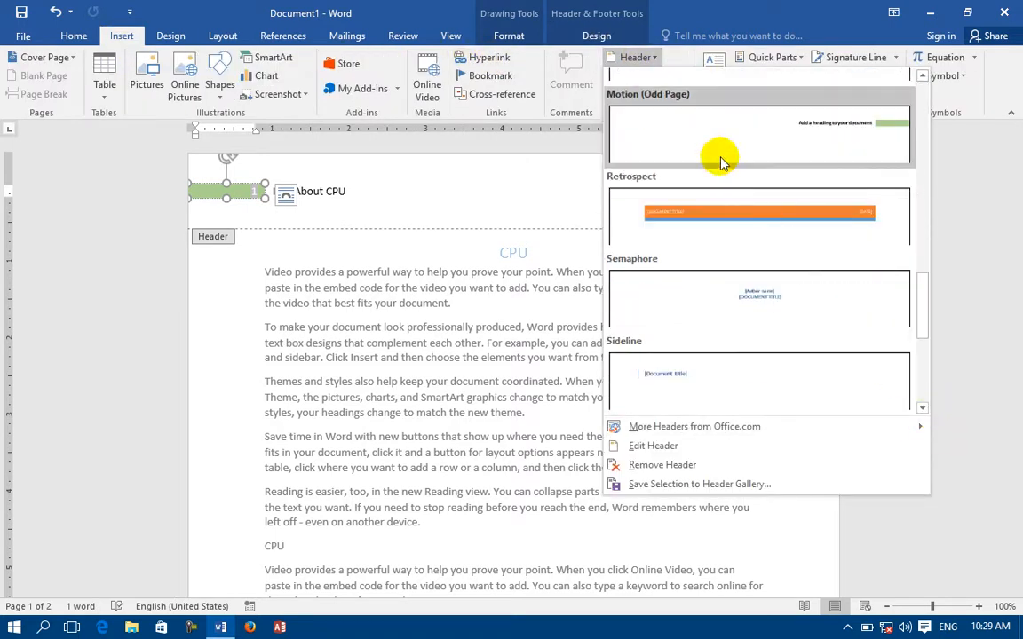
pyautogui.click(734, 222)
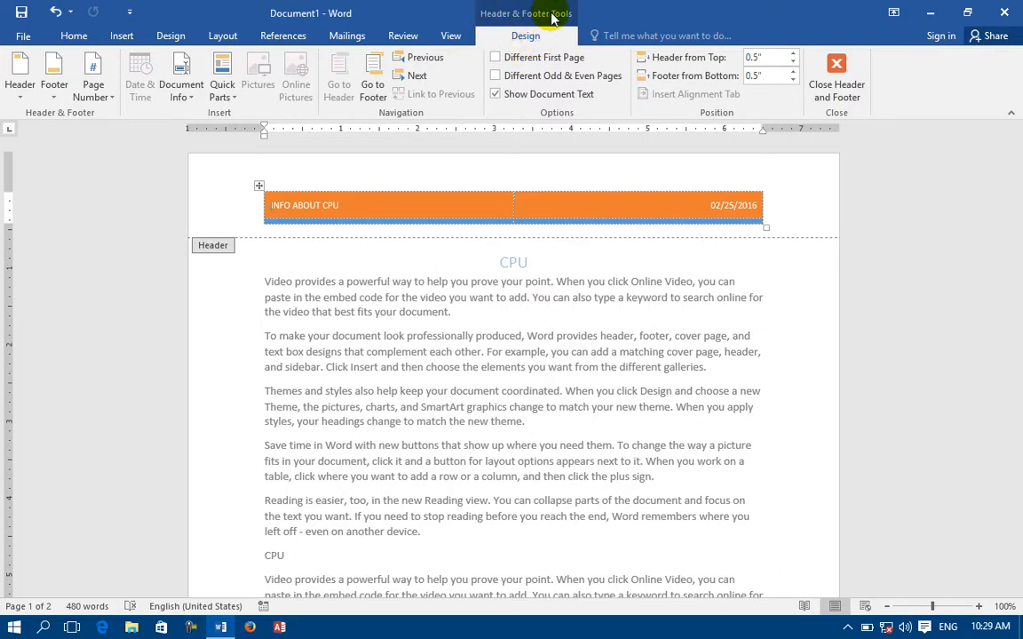
# Switch the header to the Semaphore design.
pyautogui.click(122, 34)
pyautogui.click(651, 58)
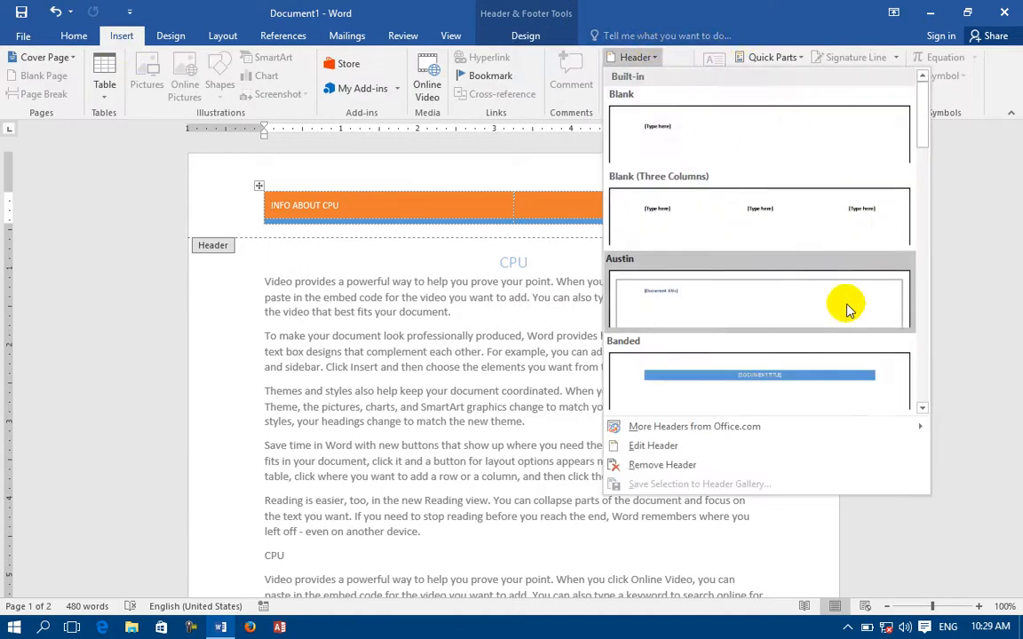
pyautogui.click(922, 408)
pyautogui.click(921, 411)
pyautogui.click(921, 411)
pyautogui.click(921, 411)
pyautogui.click(921, 412)
pyautogui.click(921, 411)
pyautogui.click(921, 412)
pyautogui.click(921, 411)
pyautogui.click(921, 411)
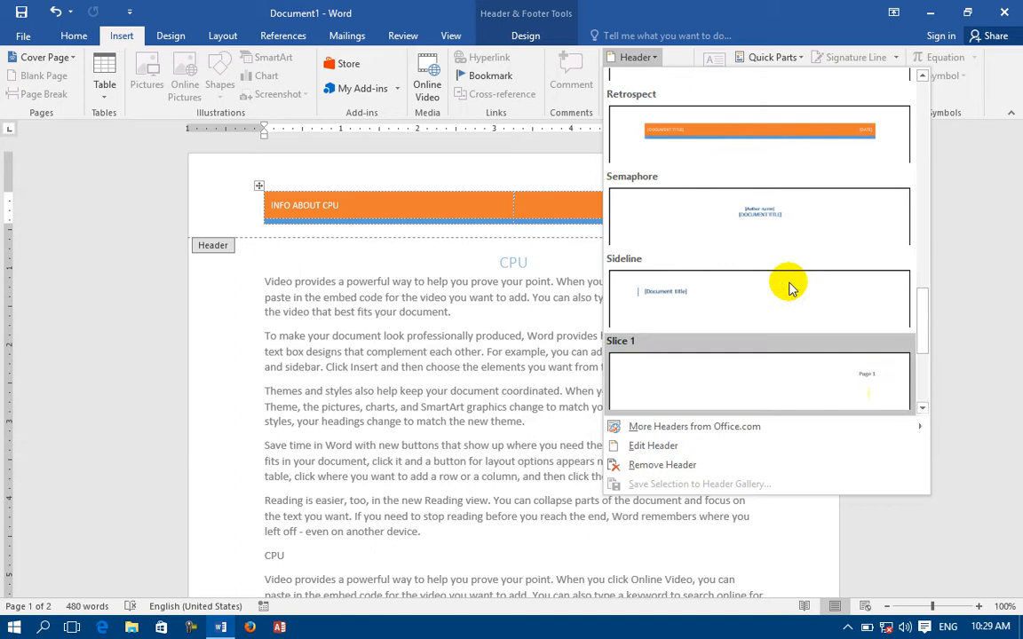
pyautogui.click(772, 234)
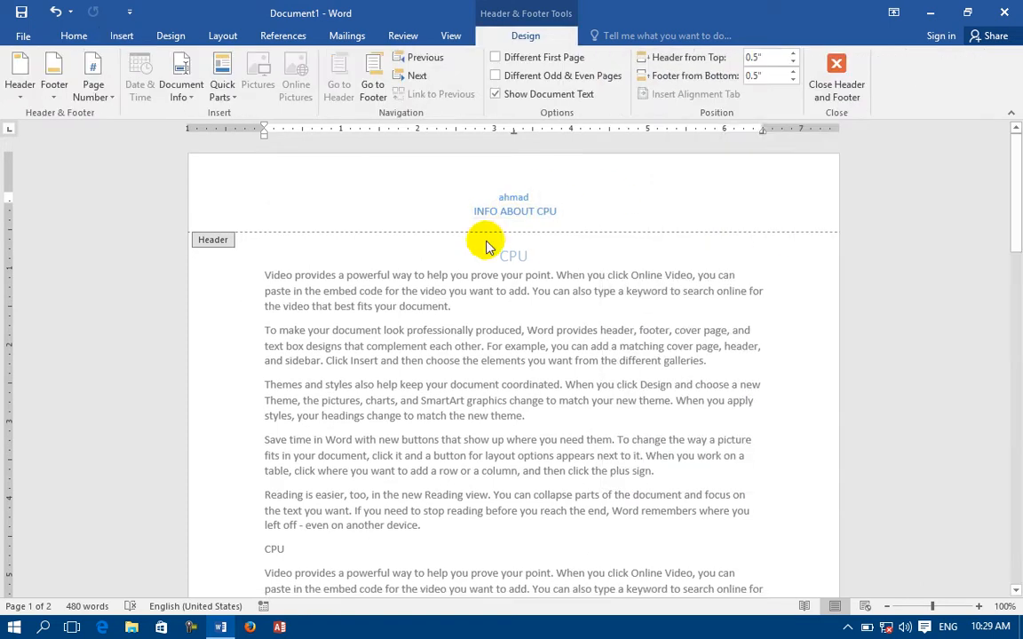
# Replace it with the Slice 2 header showing page number 1.
pyautogui.click(120, 35)
pyautogui.click(643, 64)
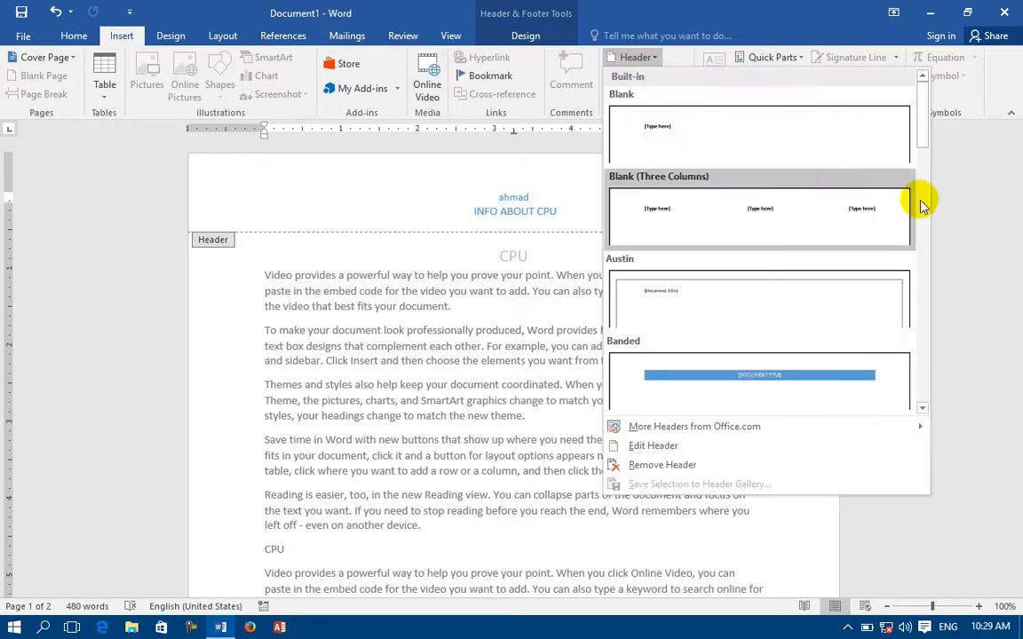
pyautogui.click(922, 409)
pyautogui.click(923, 409)
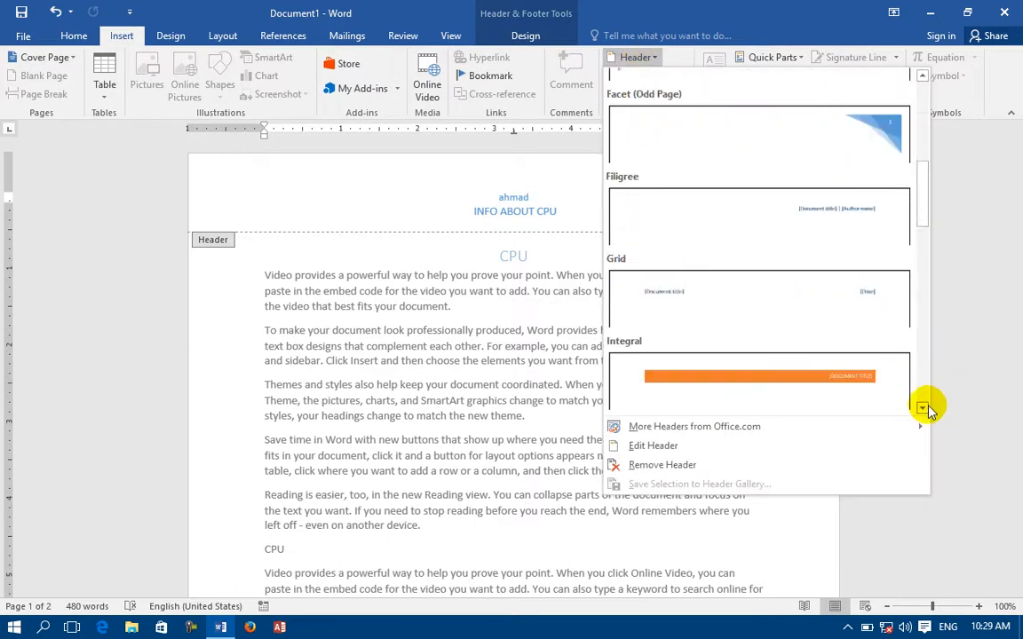
pyautogui.click(922, 409)
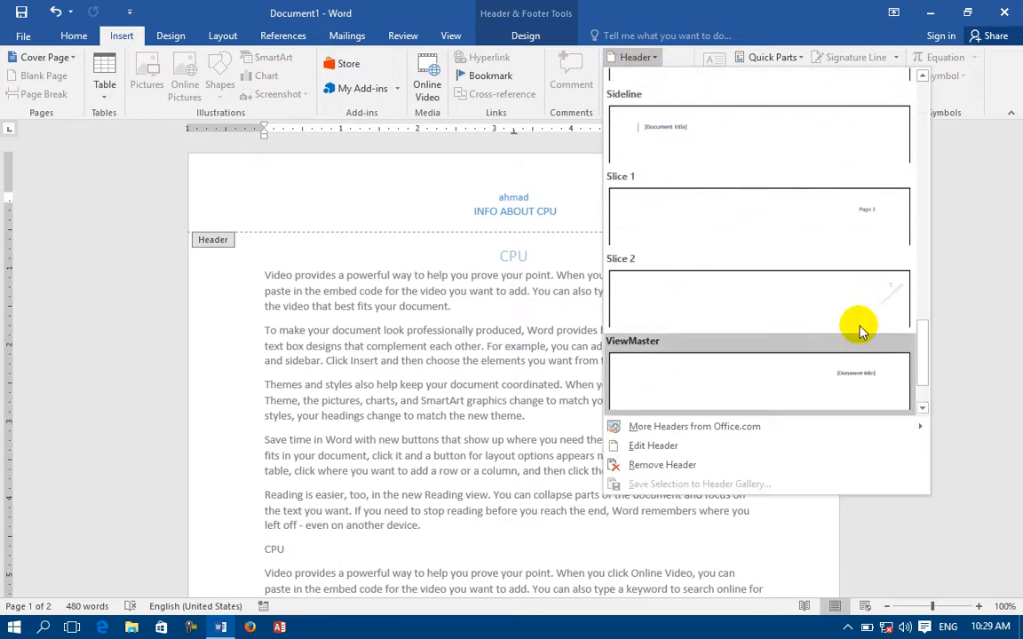
pyautogui.click(889, 323)
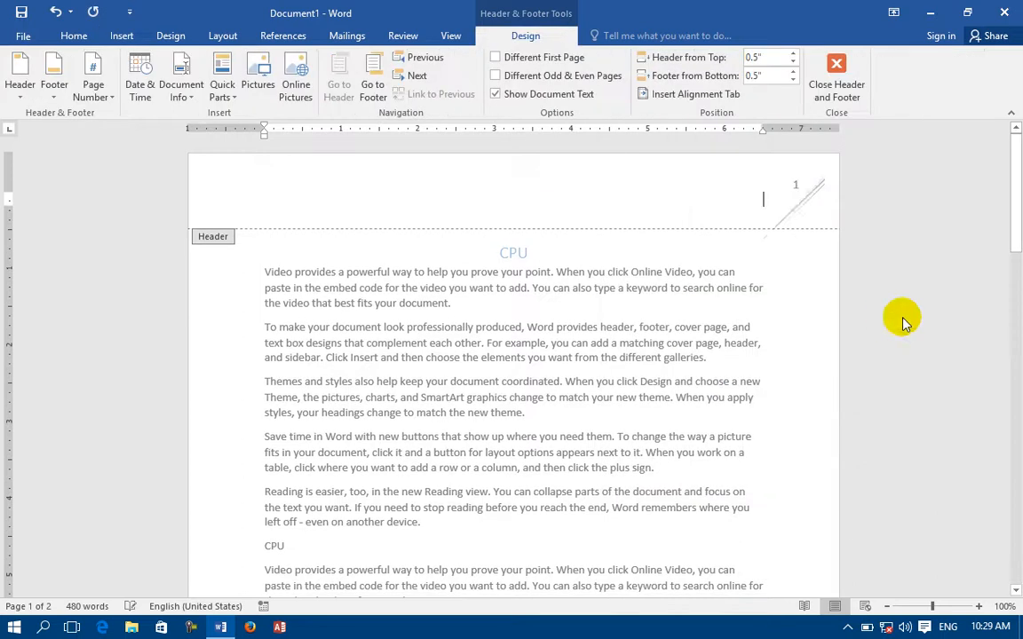
# Browse the Header gallery, including the extra header designs from Office.com.
pyautogui.click(793, 186)
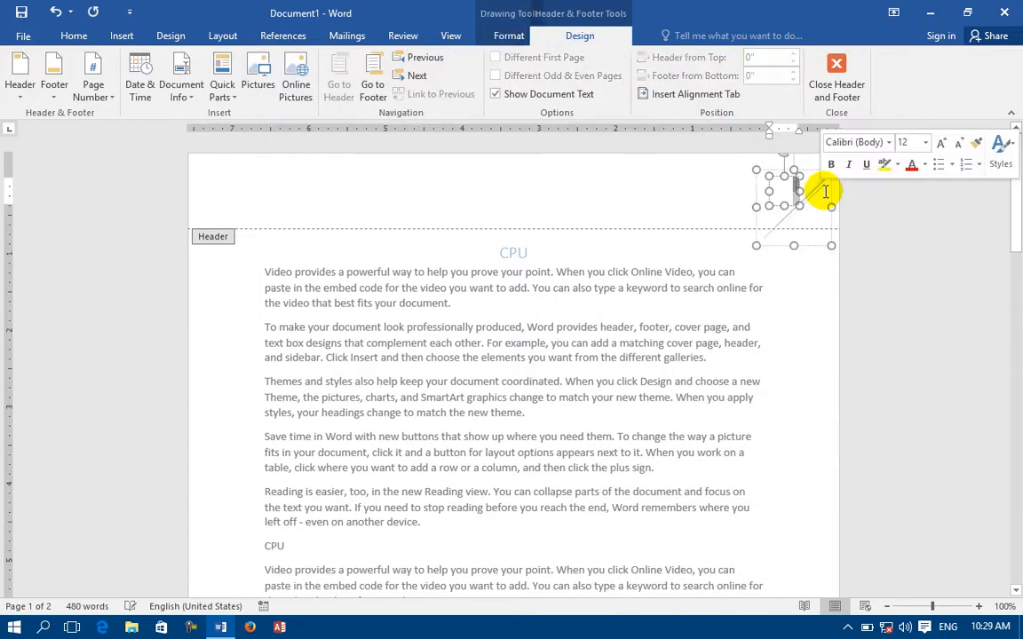
pyautogui.click(579, 168)
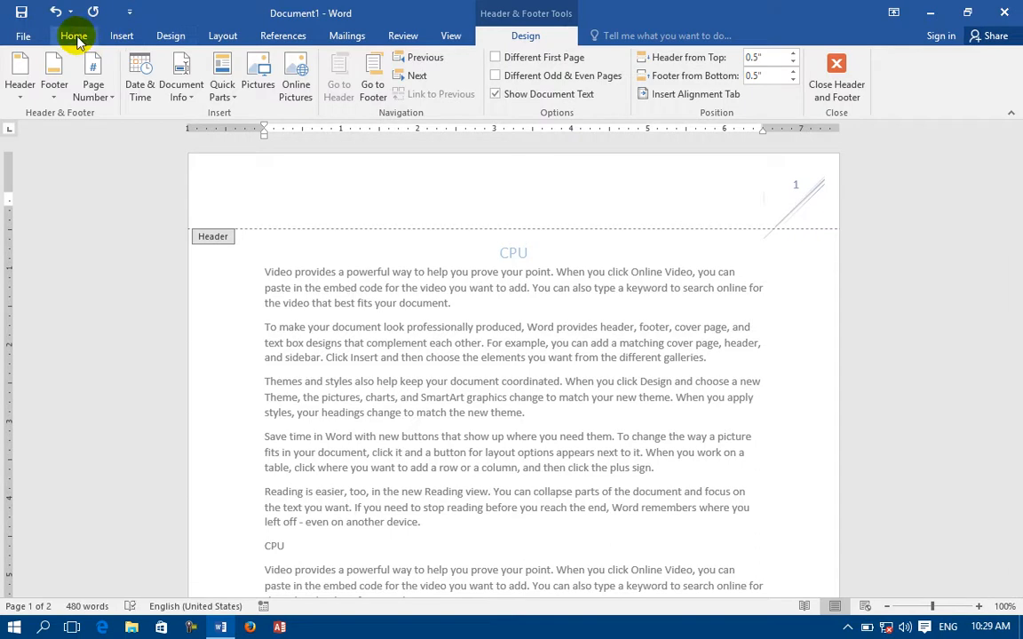
pyautogui.click(73, 36)
pyautogui.click(124, 35)
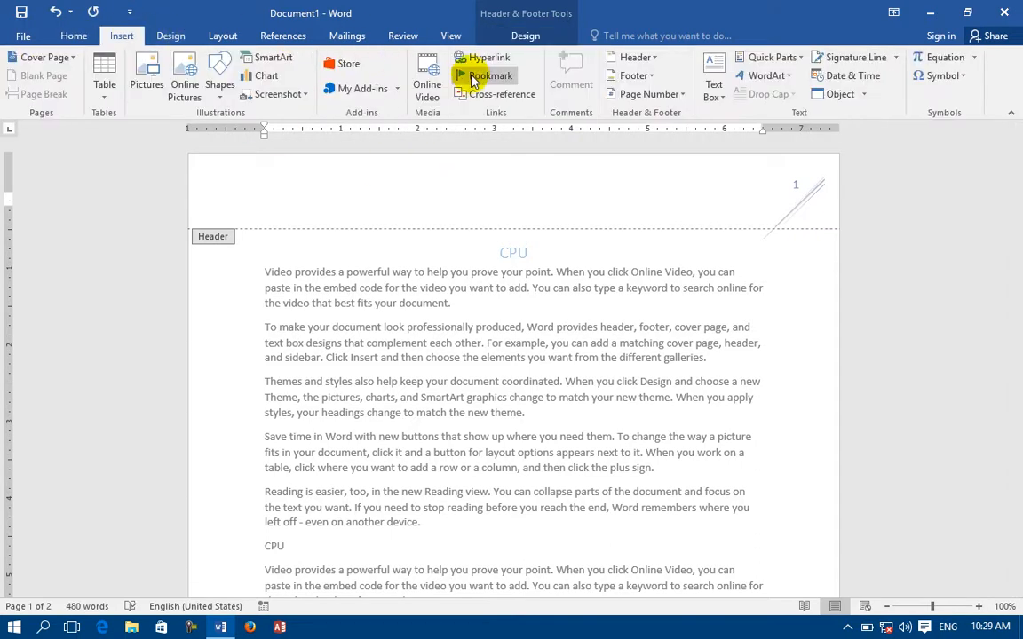
pyautogui.click(644, 59)
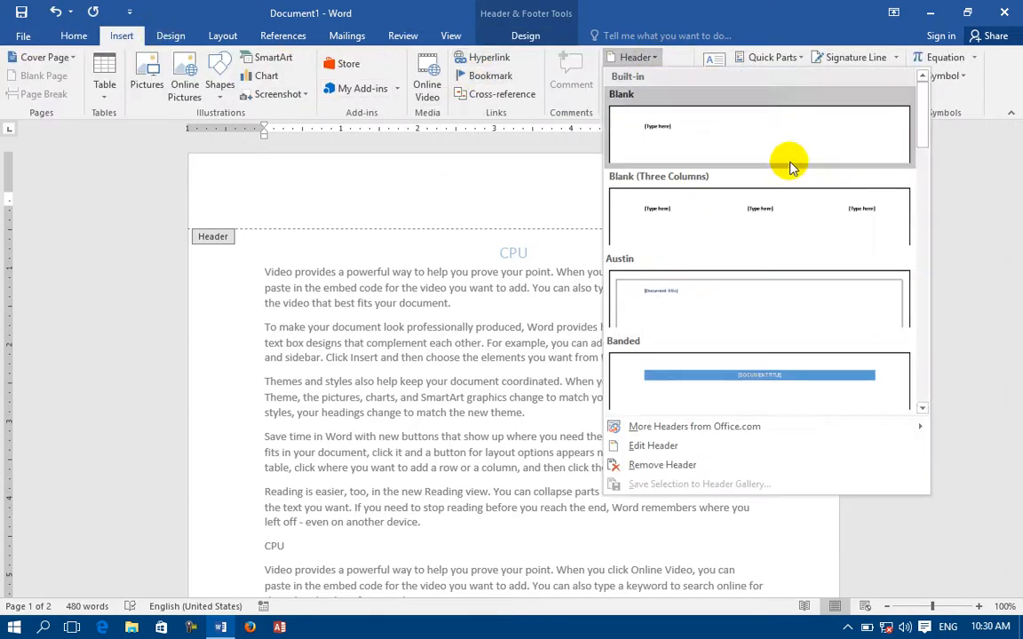
pyautogui.scroll(-10, 922, 411)
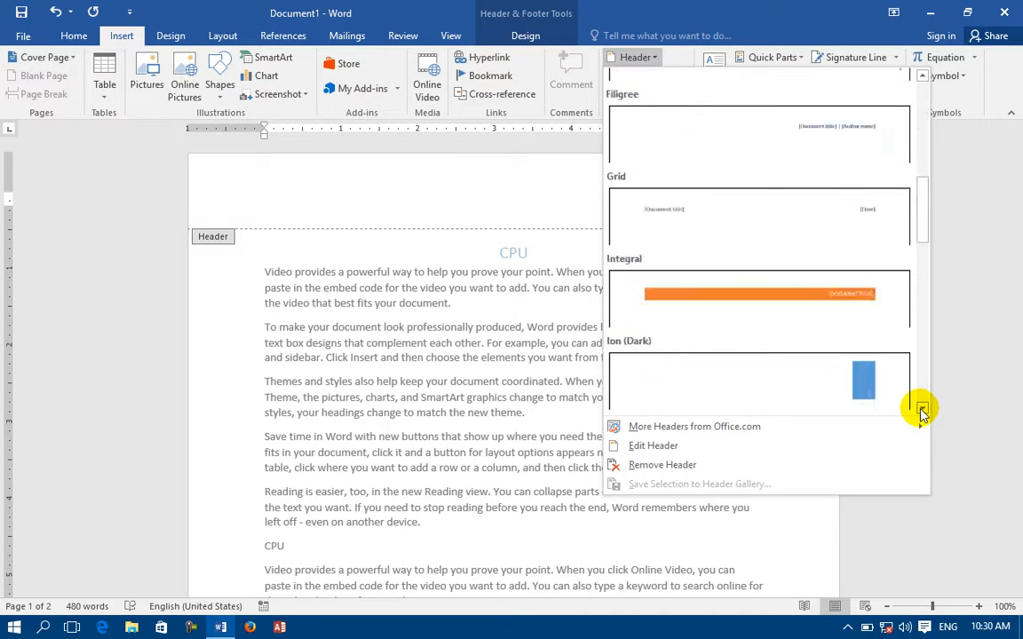
pyautogui.scroll(-5, 922, 410)
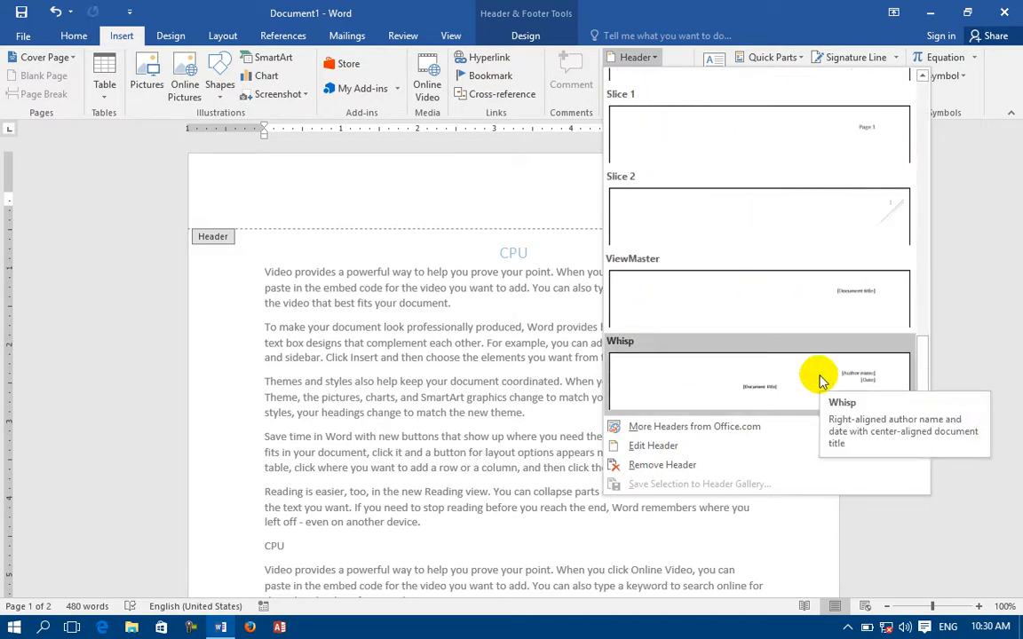
pyautogui.click(630, 432)
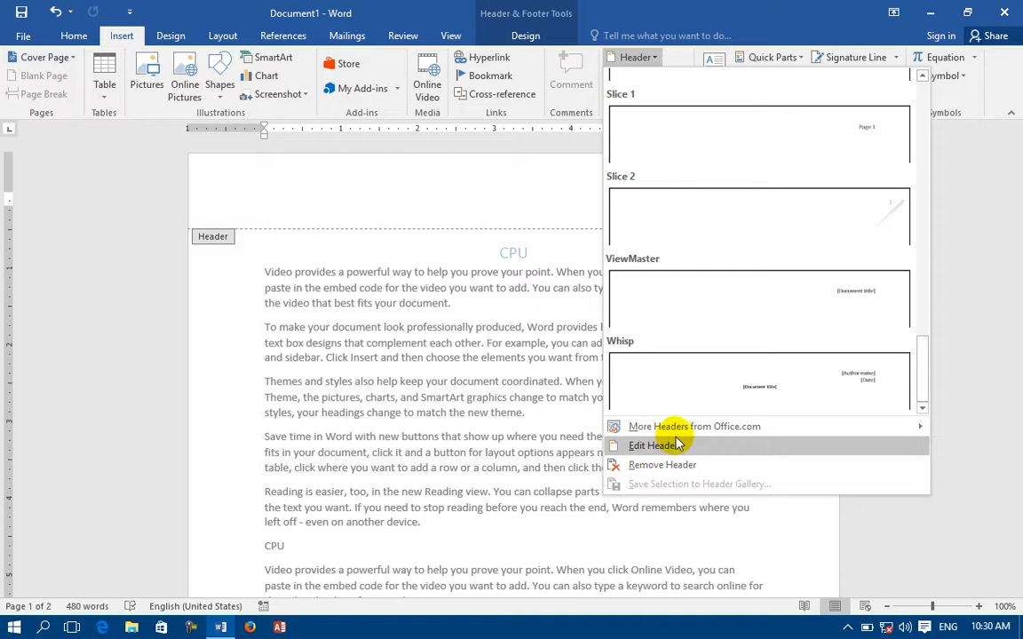
pyautogui.click(640, 452)
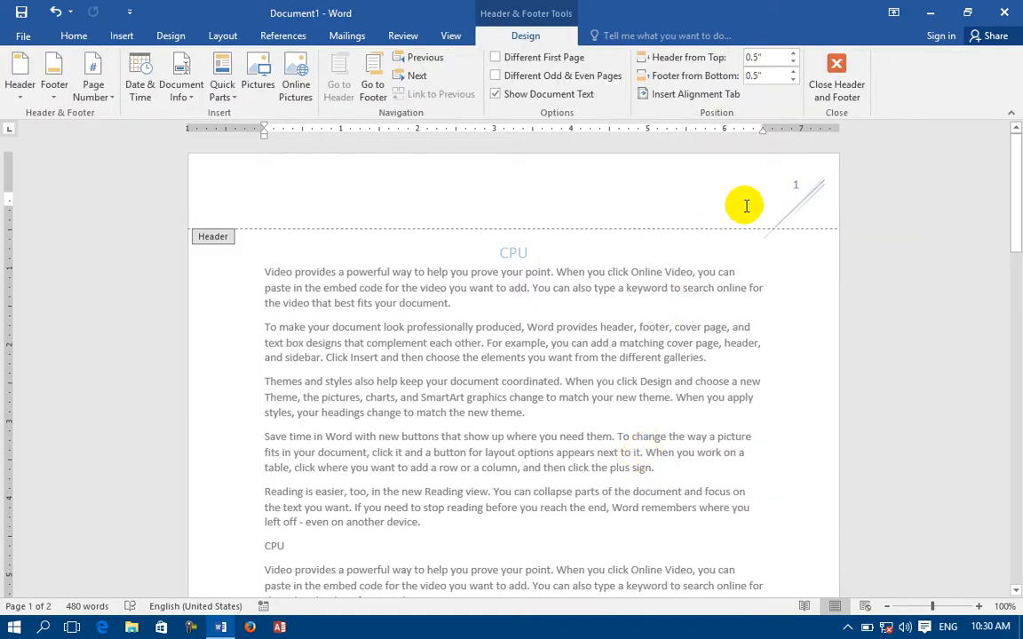
# Remove the Slice 2 header so the page header is empty.
pyautogui.click(116, 35)
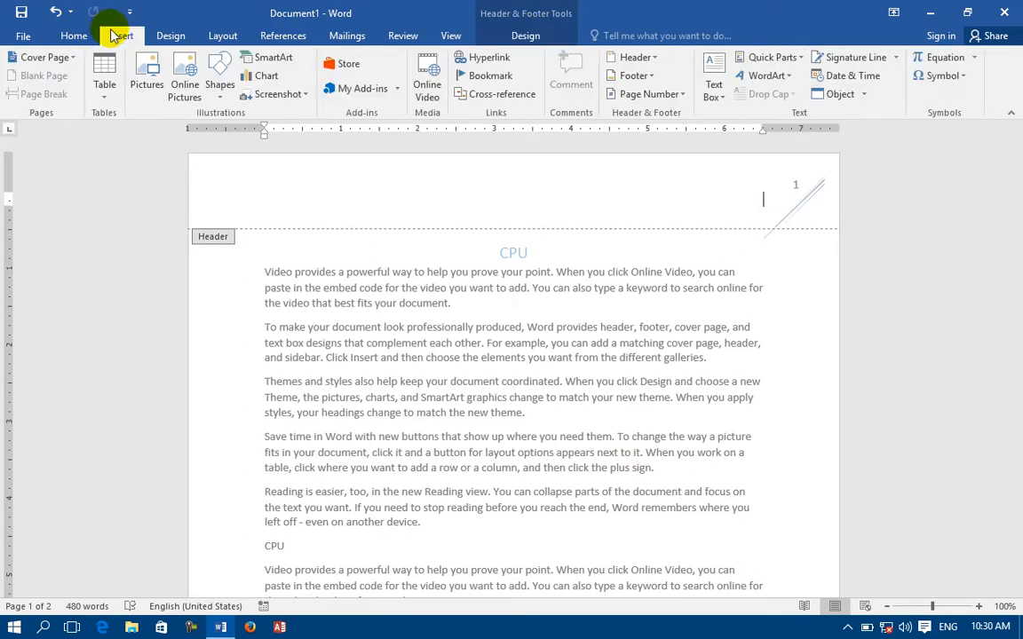
pyautogui.click(634, 57)
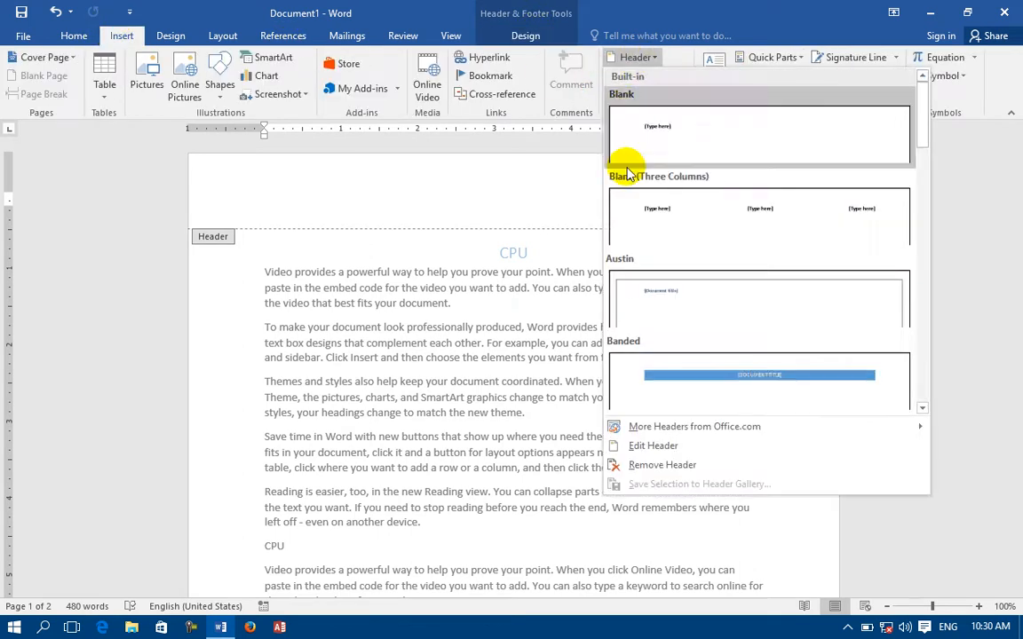
pyautogui.click(656, 471)
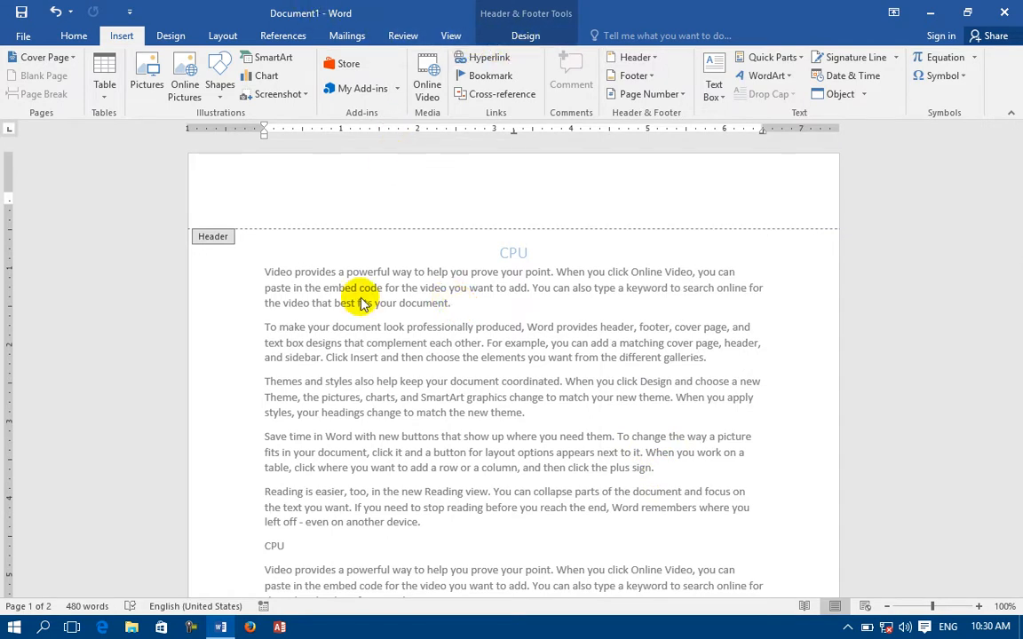
# Draw a wave banner shape across the empty page header.
pyautogui.doubleClick(270, 272)
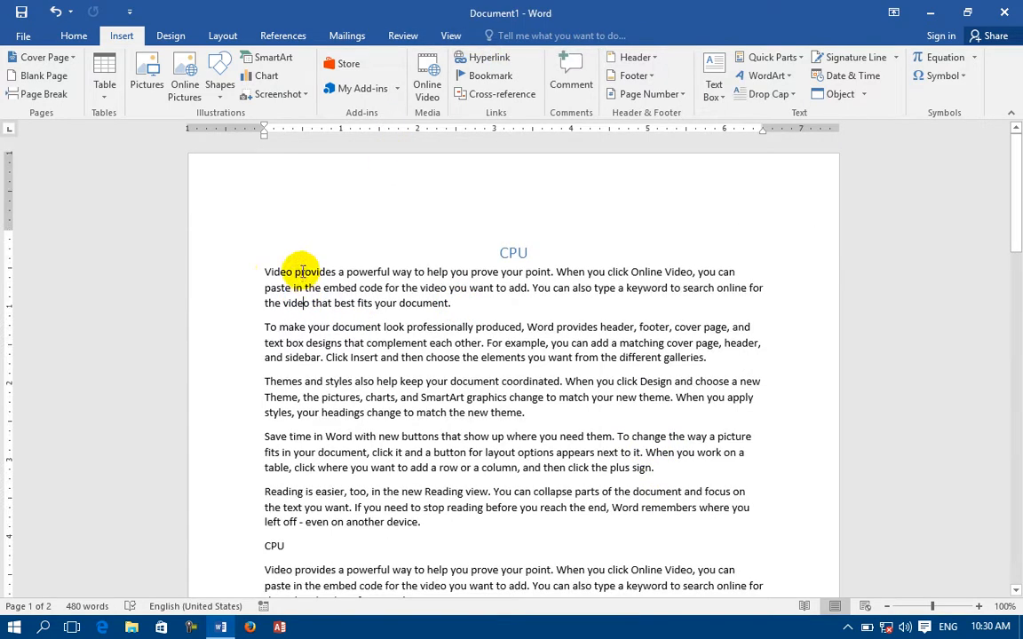
pyautogui.doubleClick(303, 181)
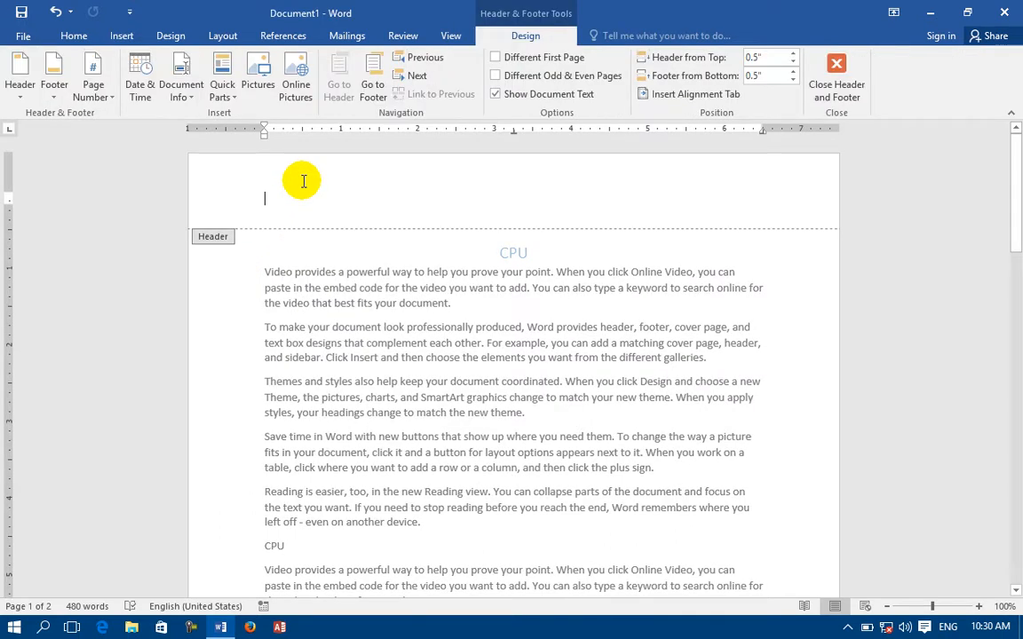
pyautogui.click(121, 36)
pyautogui.click(218, 87)
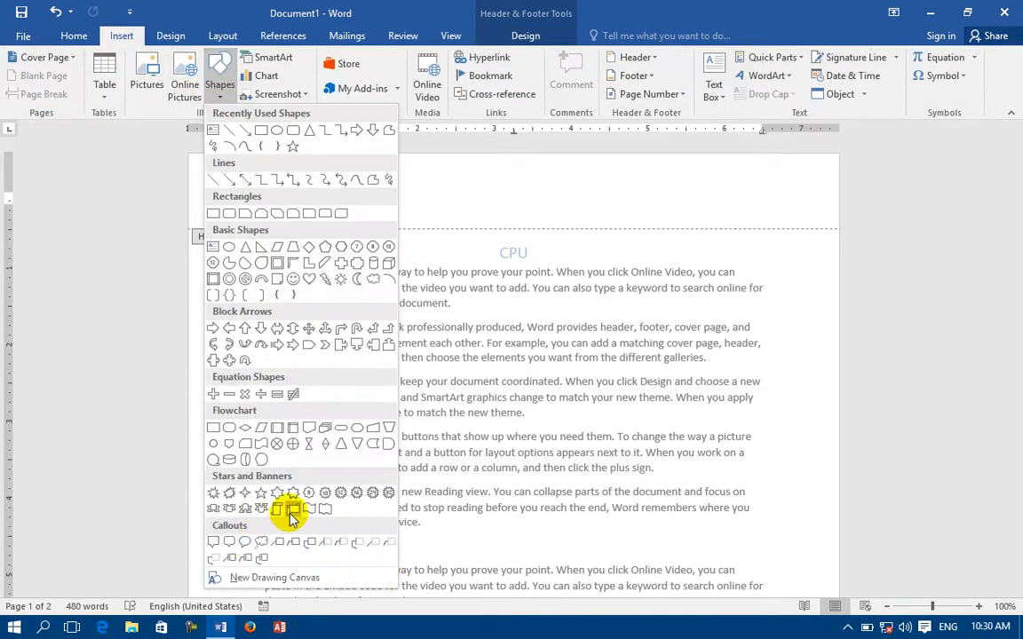
pyautogui.click(311, 513)
pyautogui.moveTo(228, 162); pyautogui.dragTo(806, 218)
# Add the text 'Information about CPU' inside the wave shape.
pyautogui.rightClick(386, 184)
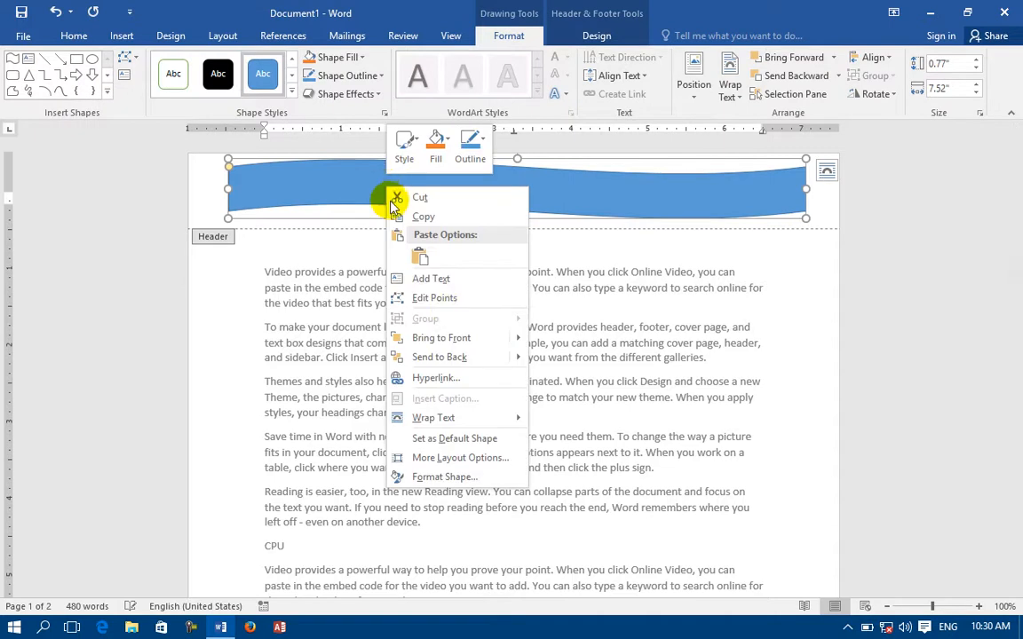
pyautogui.click(462, 281)
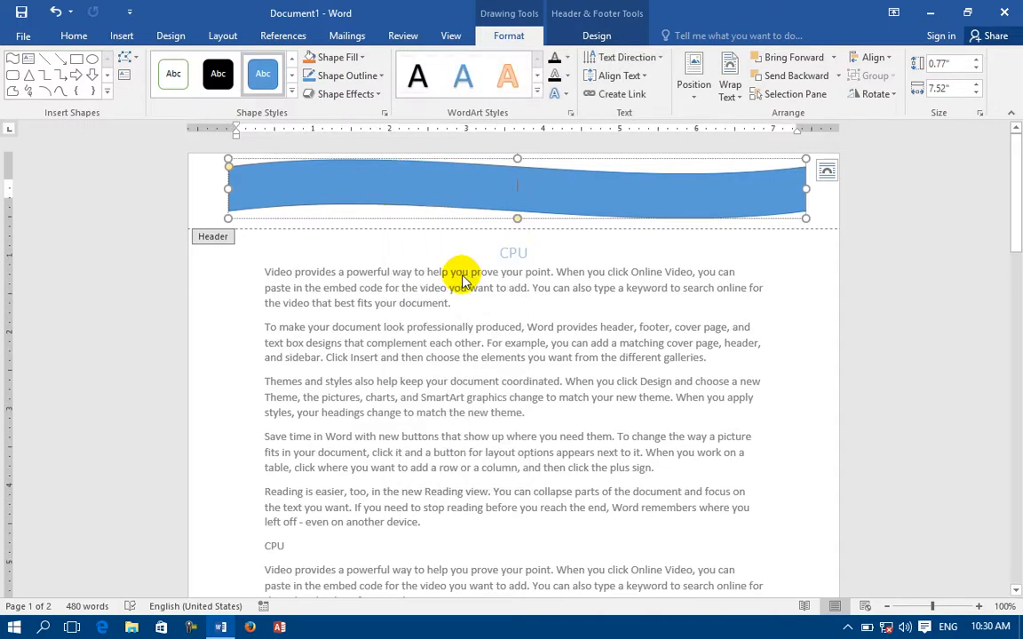
pyautogui.write('Information about CPU')
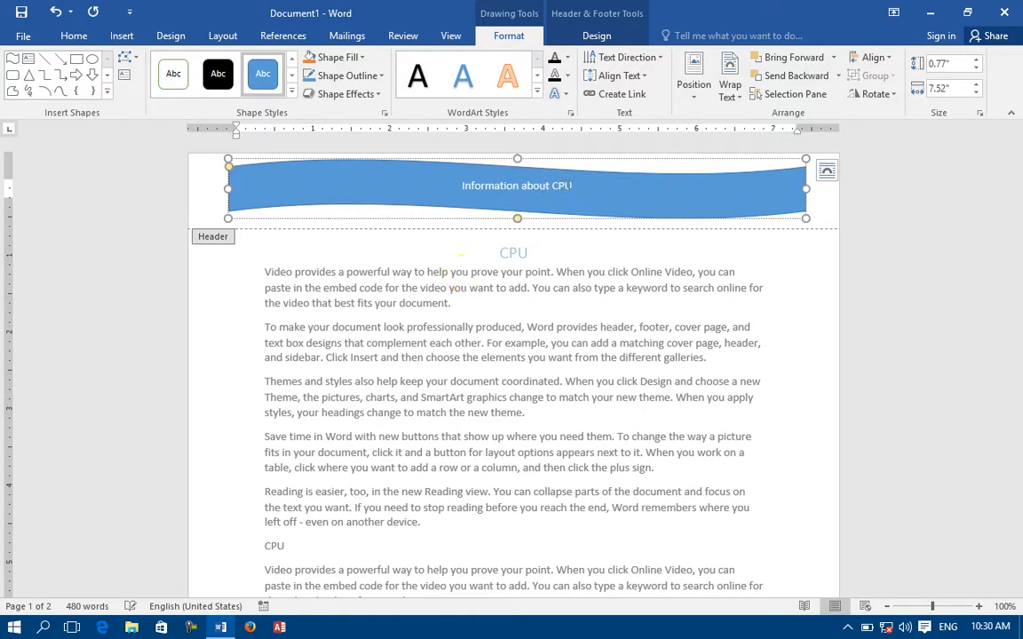
pyautogui.moveTo(574, 185); pyautogui.dragTo(472, 191)
# Give the banner a white shape style, with its text enlarged to 20 pt and bold.
pyautogui.click(174, 73)
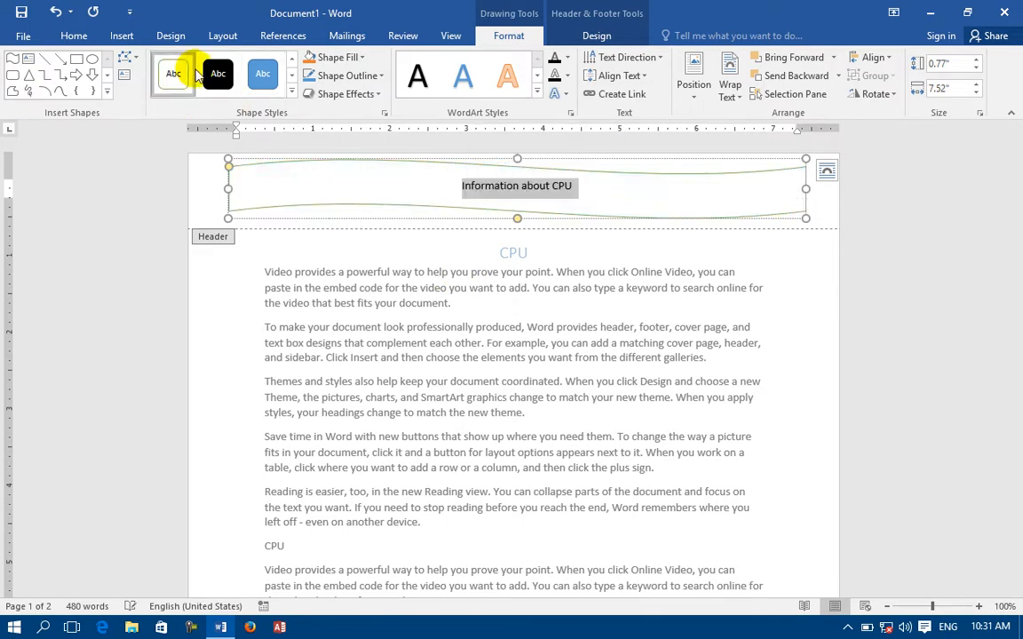
pyautogui.click(74, 36)
pyautogui.click(250, 68)
pyautogui.click(250, 67)
pyautogui.click(249, 67)
pyautogui.click(249, 68)
pyautogui.click(250, 68)
pyautogui.click(139, 88)
pyautogui.doubleClick(600, 317)
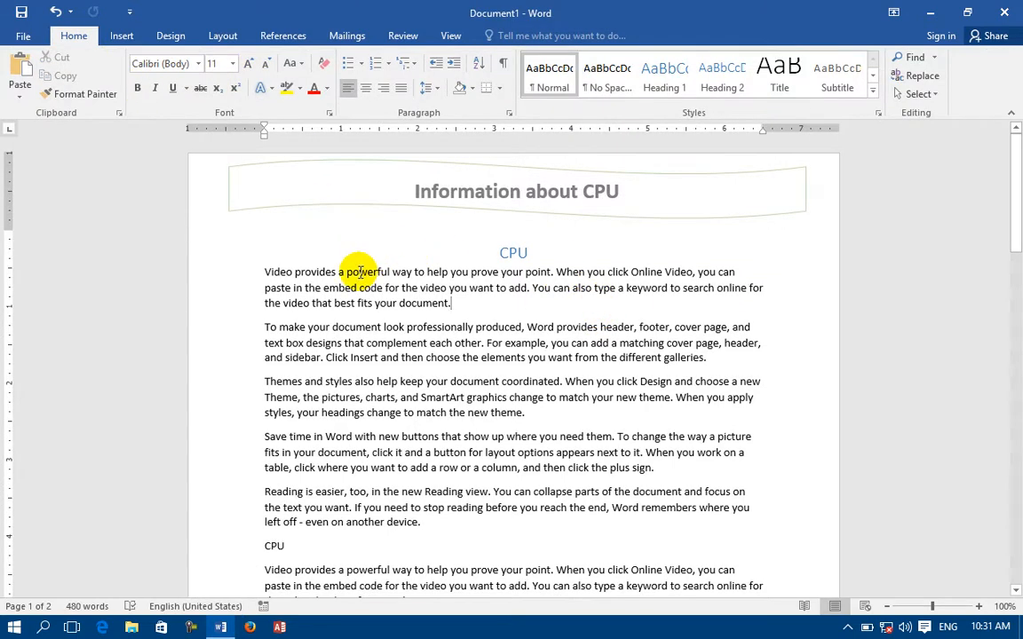
# Look over the header design options without changing the header.
pyautogui.scroll(-10, 355, 277)
pyautogui.scroll(-2, 360, 273)
pyautogui.scroll(2, 548, 221)
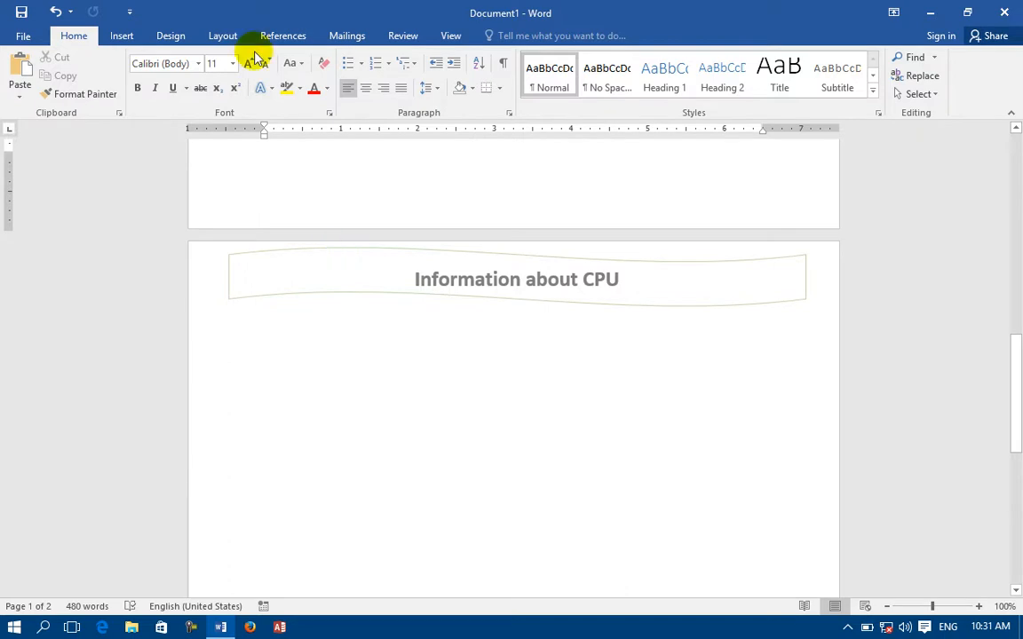
pyautogui.click(129, 36)
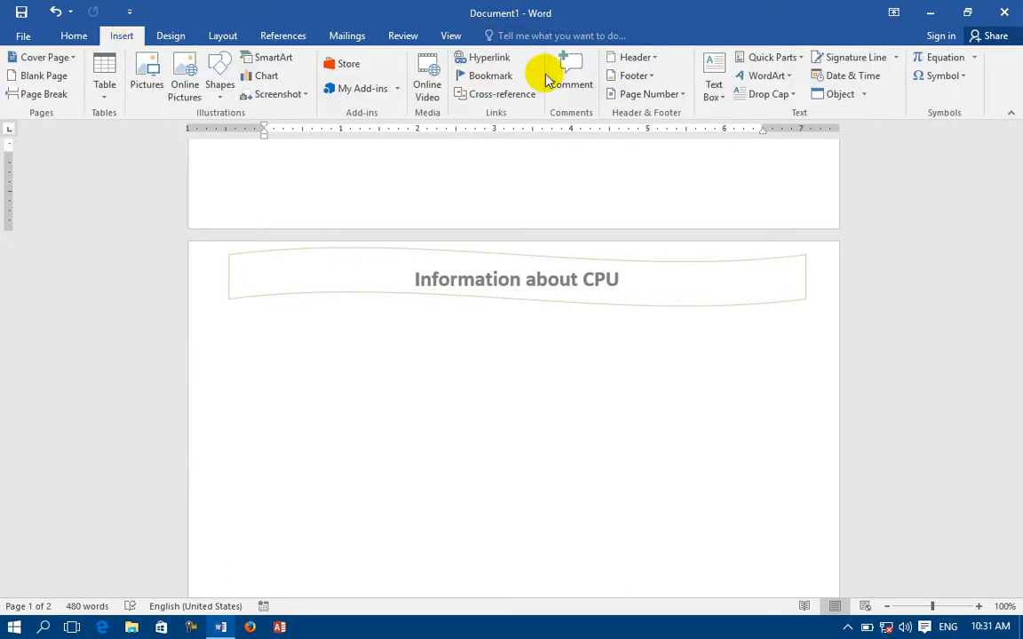
pyautogui.click(622, 64)
pyautogui.moveTo(708, 427)
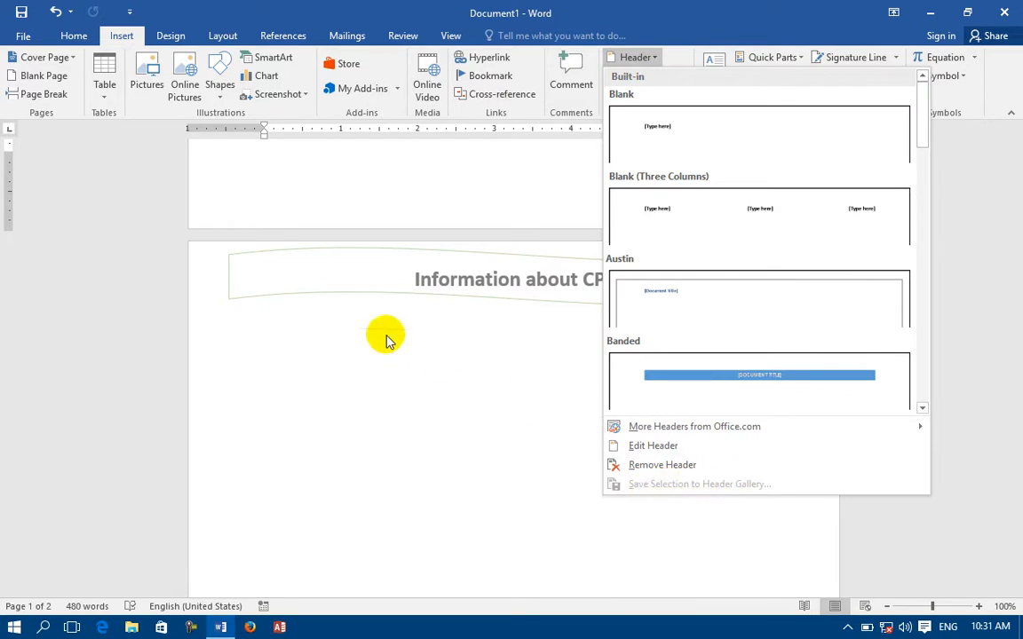
pyautogui.click(395, 284)
# Make the banner text 'Information about CPU' italic and red.
pyautogui.doubleClick(394, 283)
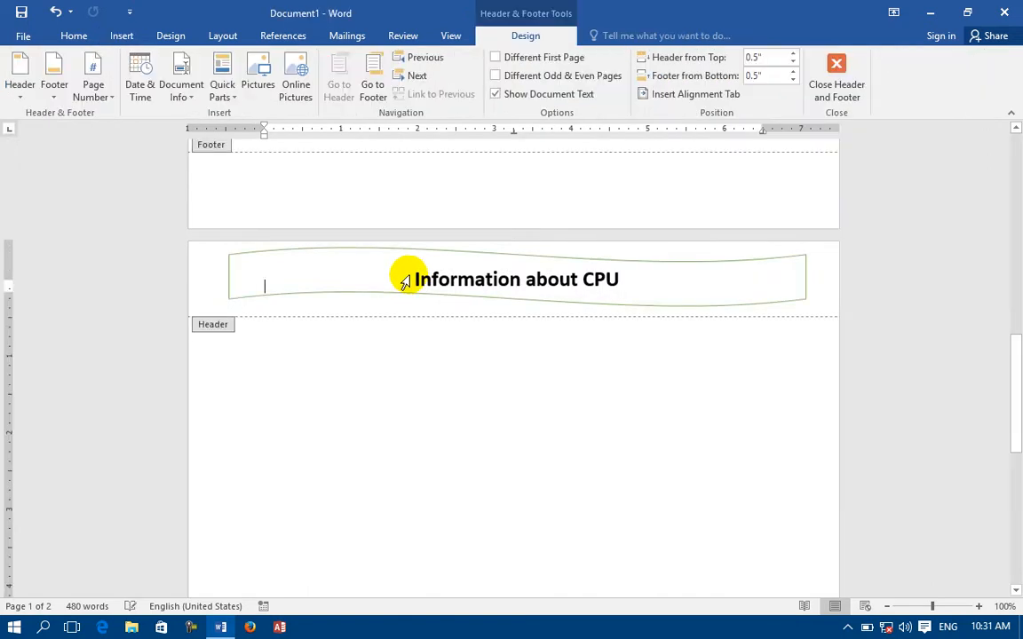
pyautogui.tripleClick(402, 281)
pyautogui.click(65, 38)
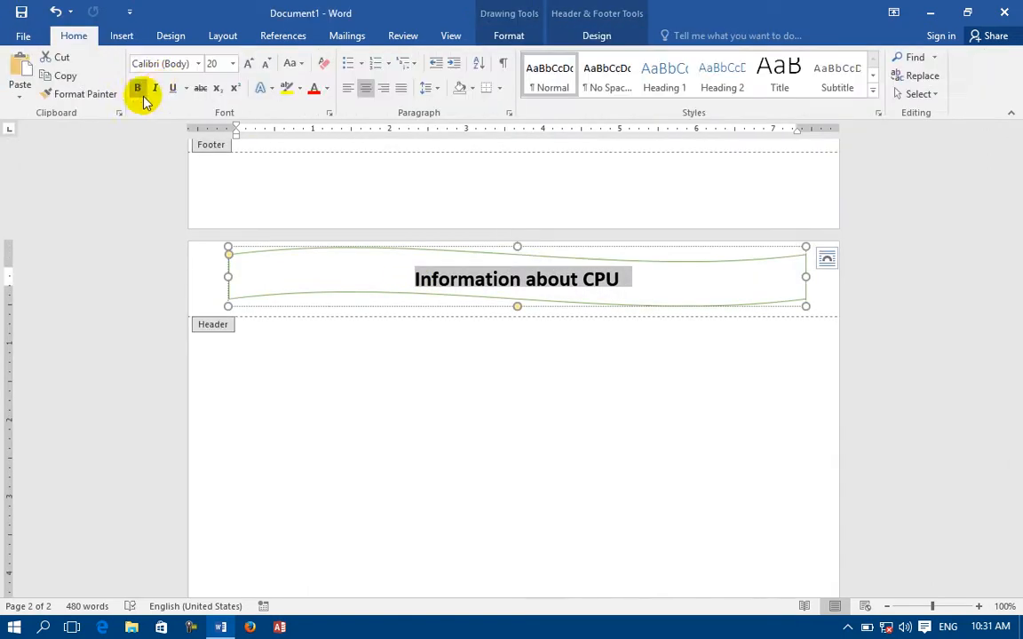
pyautogui.click(155, 89)
pyautogui.click(313, 92)
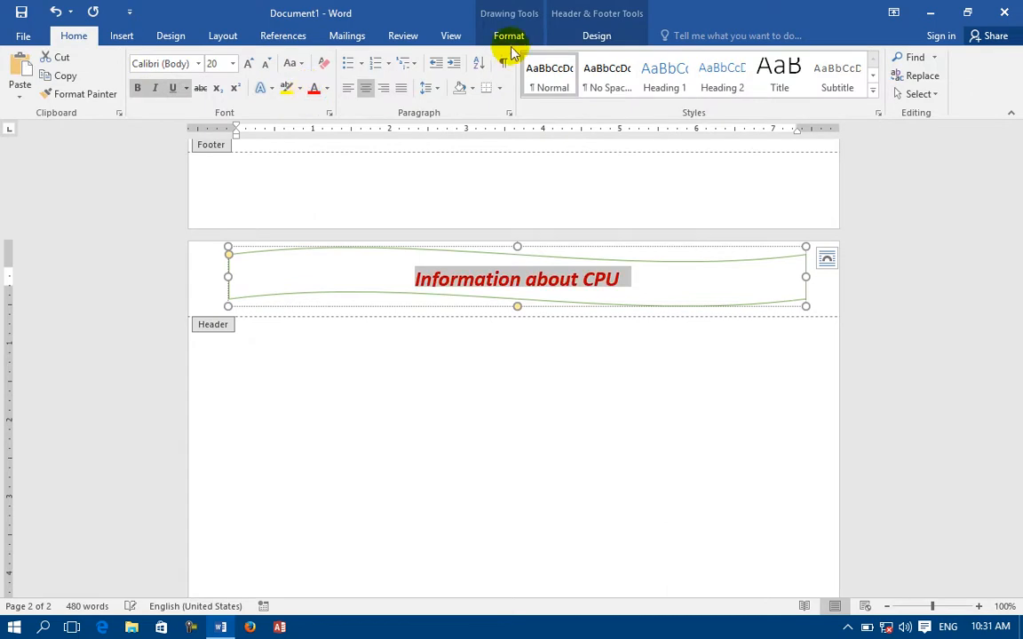
pyautogui.click(123, 40)
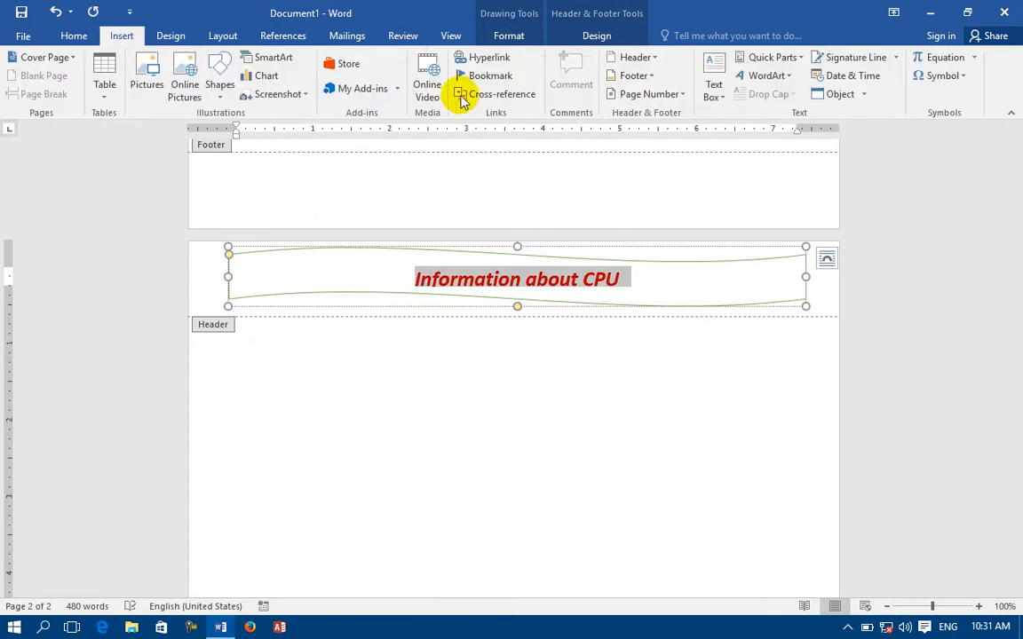
pyautogui.click(613, 58)
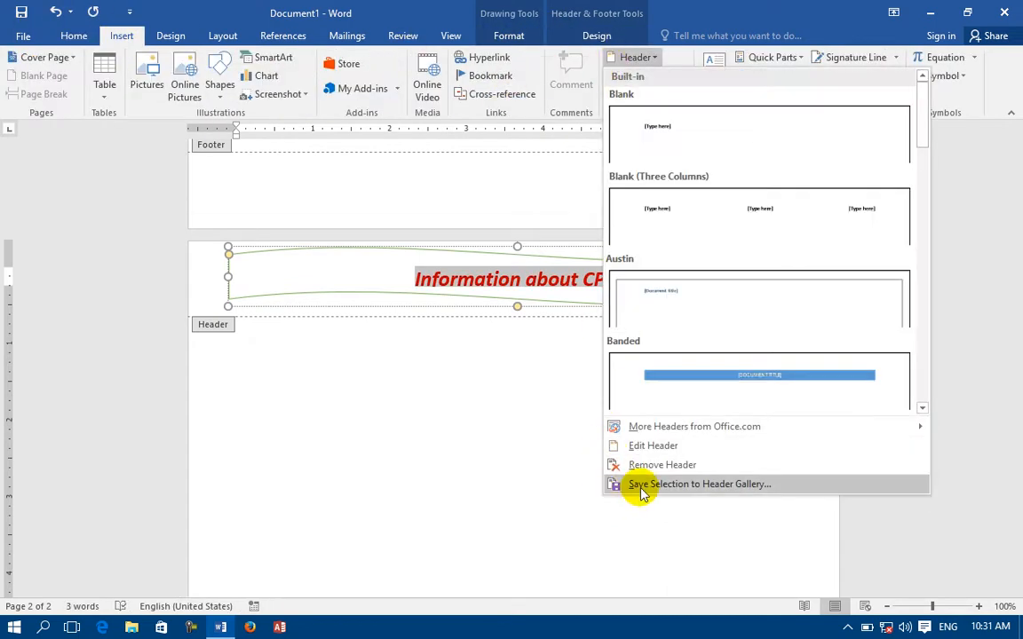
# Save the wave header to the Headers gallery as 'Information' in the Report category.
pyautogui.click(643, 486)
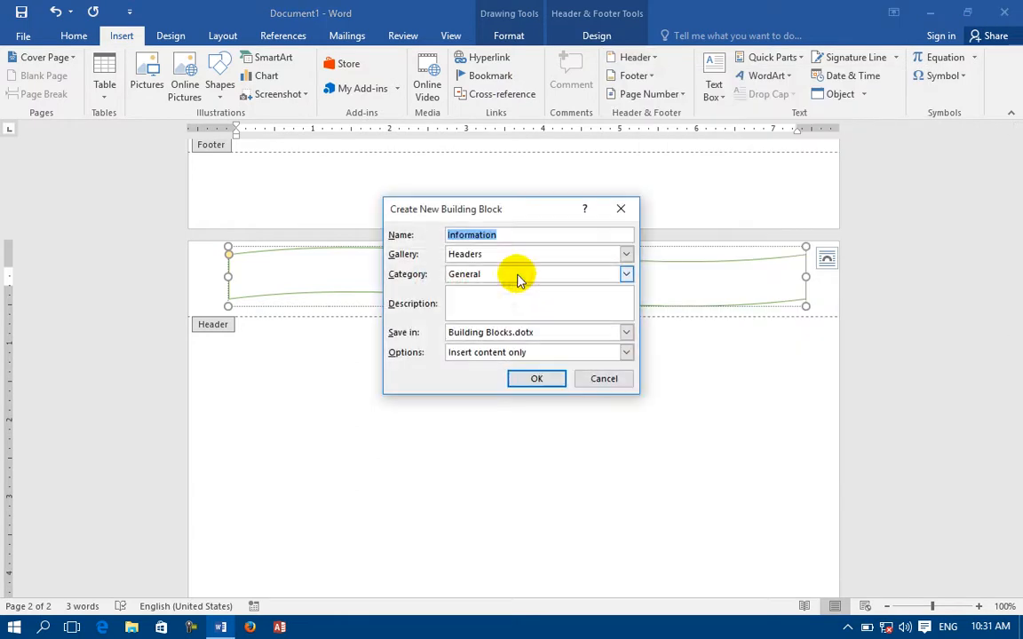
pyautogui.click(467, 255)
pyautogui.click(454, 320)
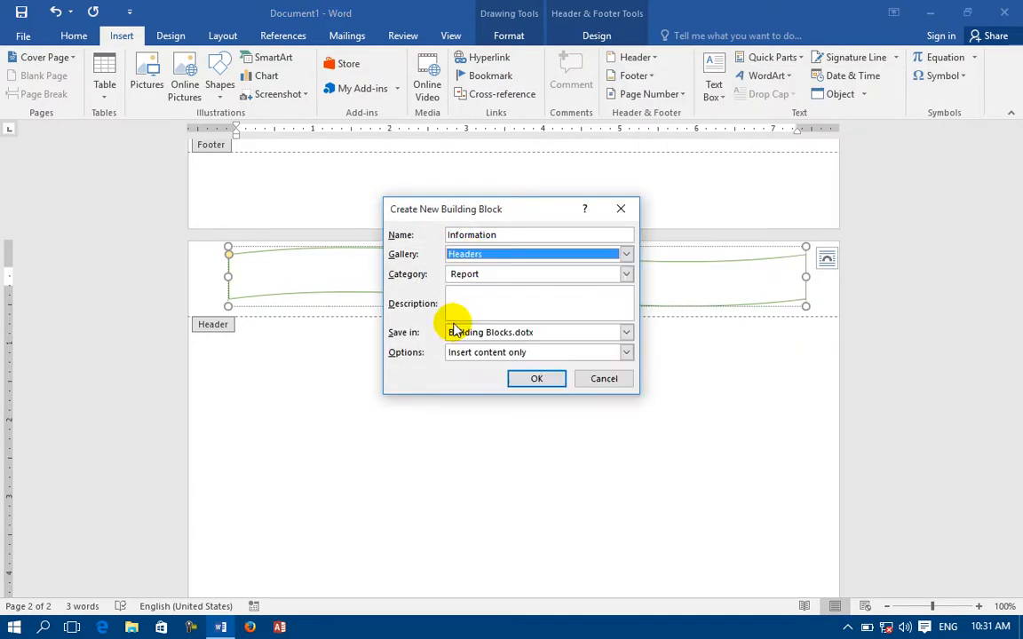
pyautogui.click(484, 278)
pyautogui.click(555, 379)
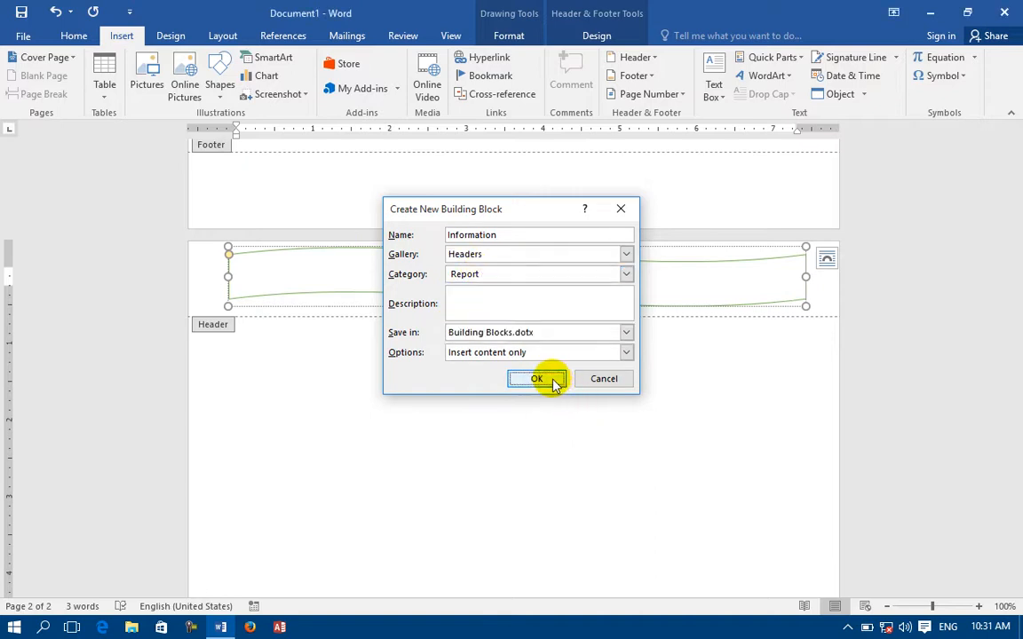
pyautogui.click(541, 379)
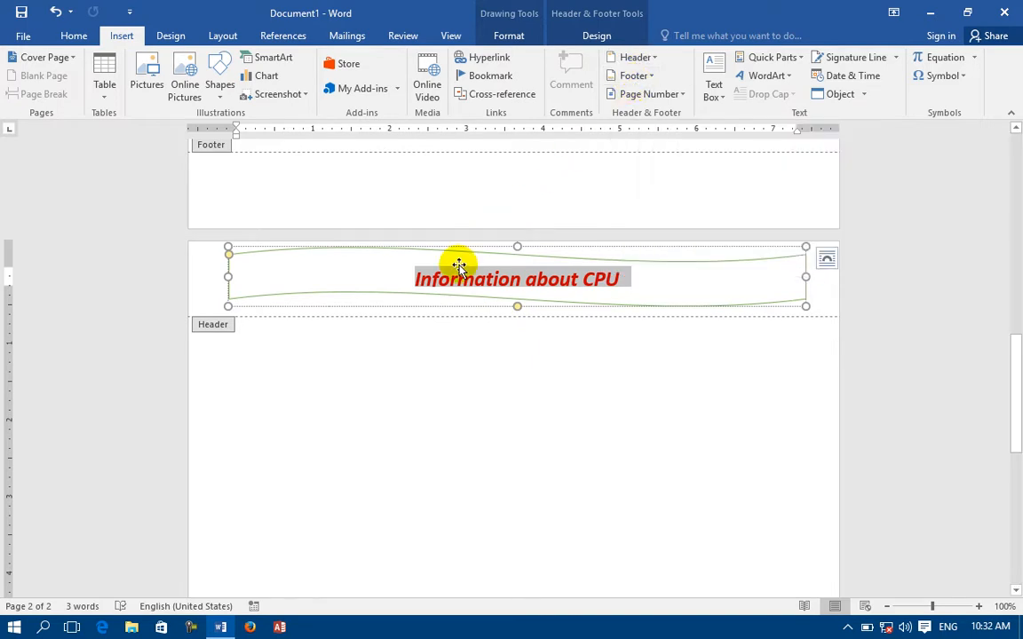
pyautogui.scroll(10, 393, 429)
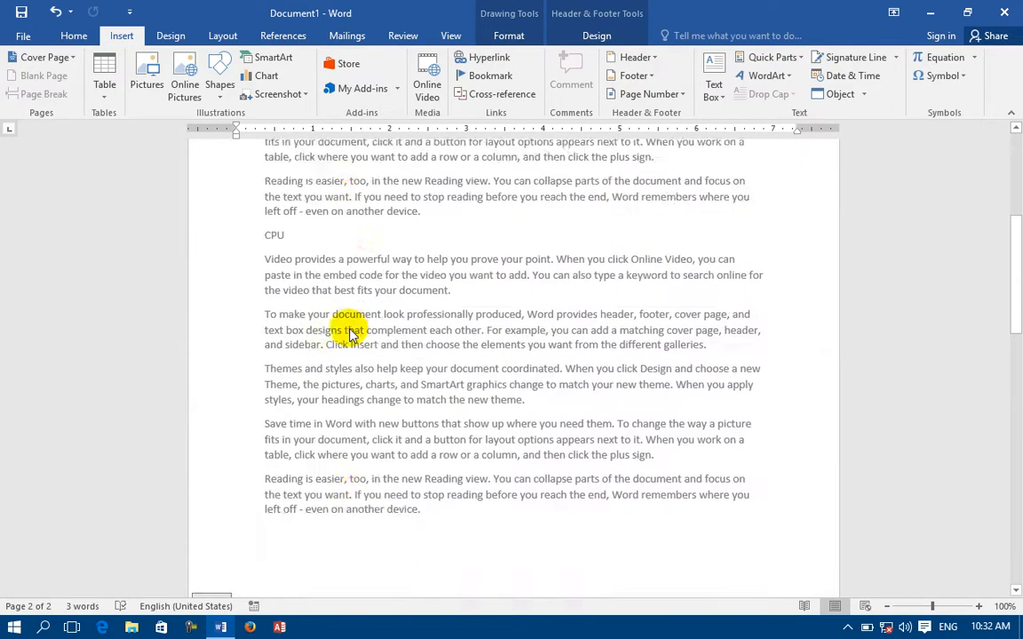
pyautogui.doubleClick(462, 436)
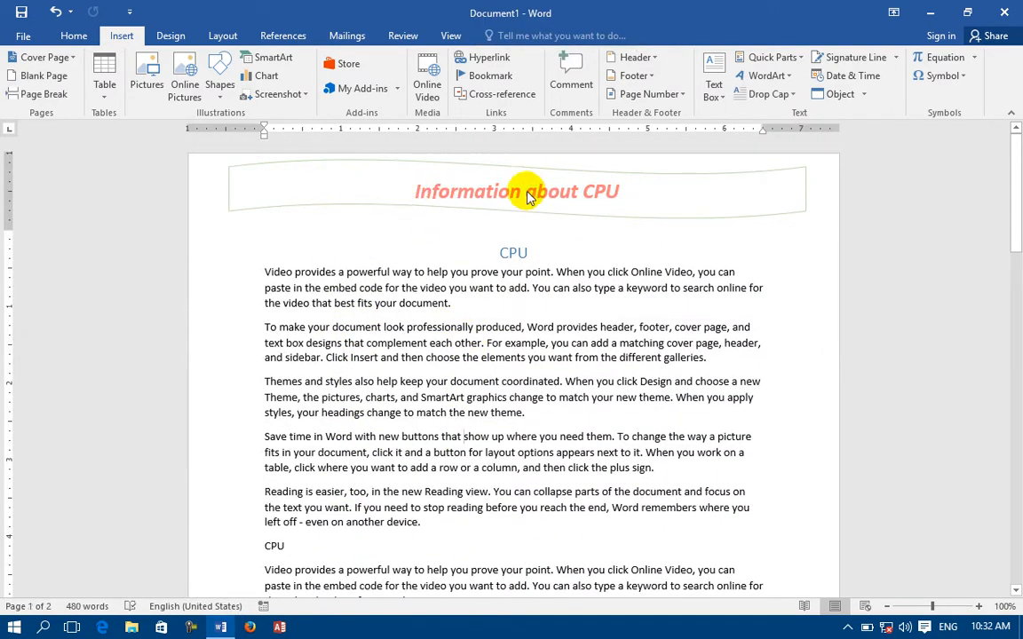
# Insert the ViewMaster (Horizontal) footer showing February 25, 2016 and page 1.
pyautogui.scroll(-10, 514, 201)
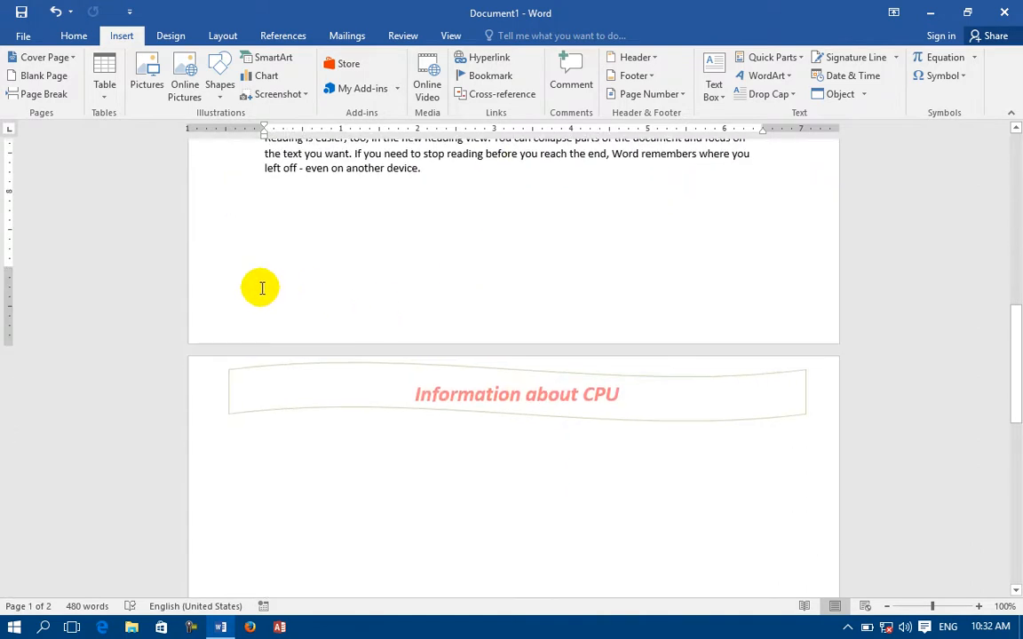
pyautogui.scroll(10, 265, 284)
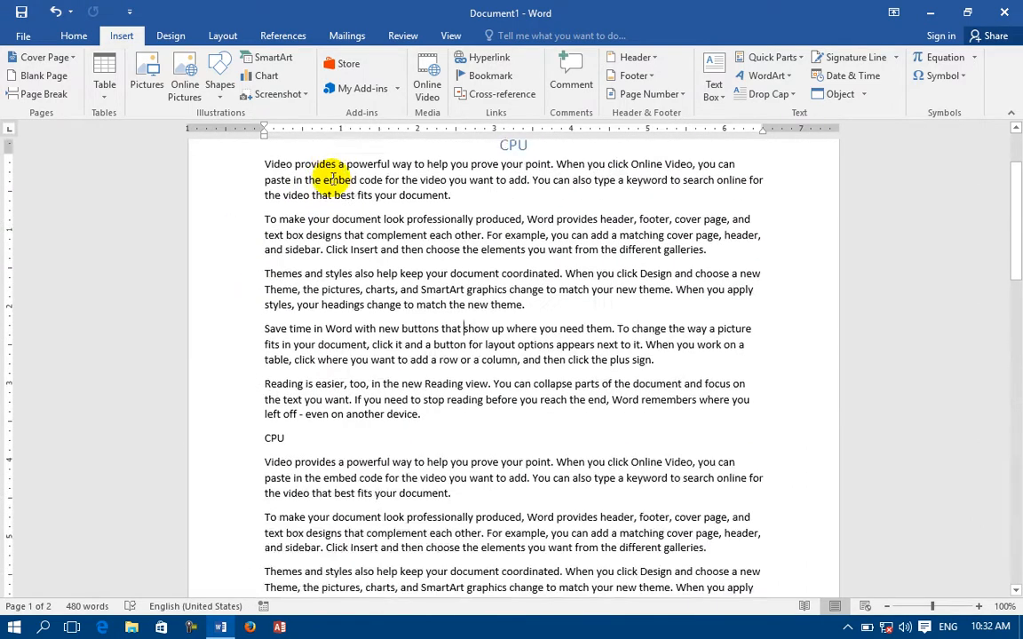
pyautogui.scroll(-10, 452, 203)
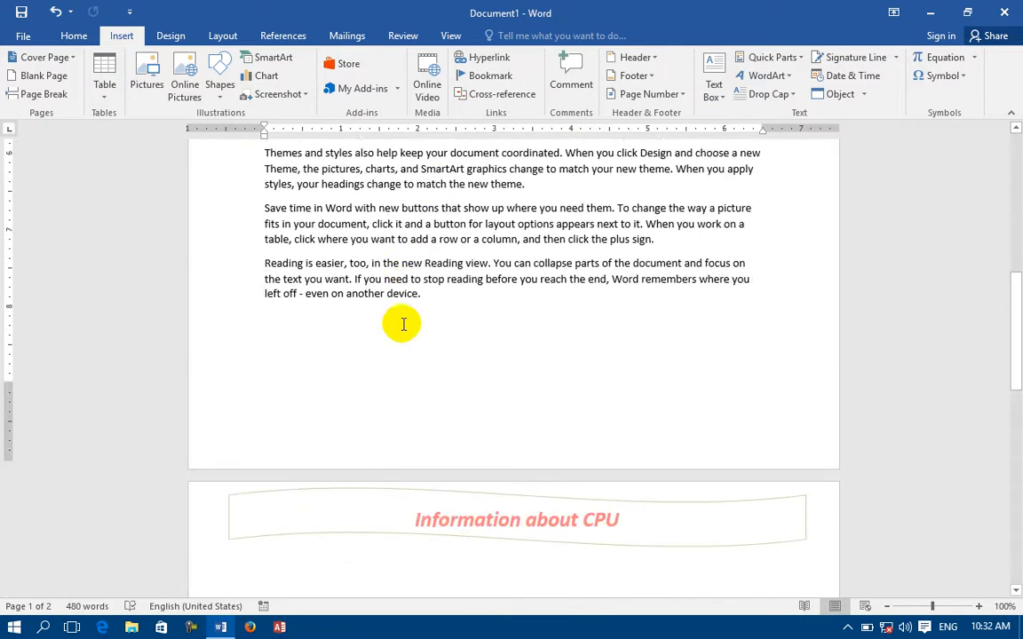
pyautogui.click(633, 76)
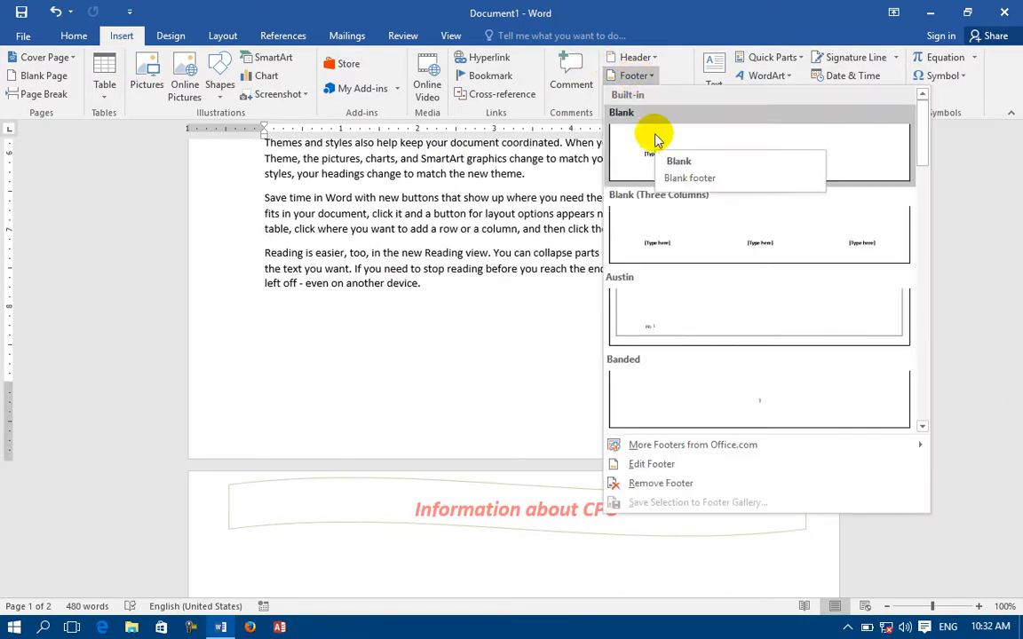
pyautogui.scroll(-5, 731, 327)
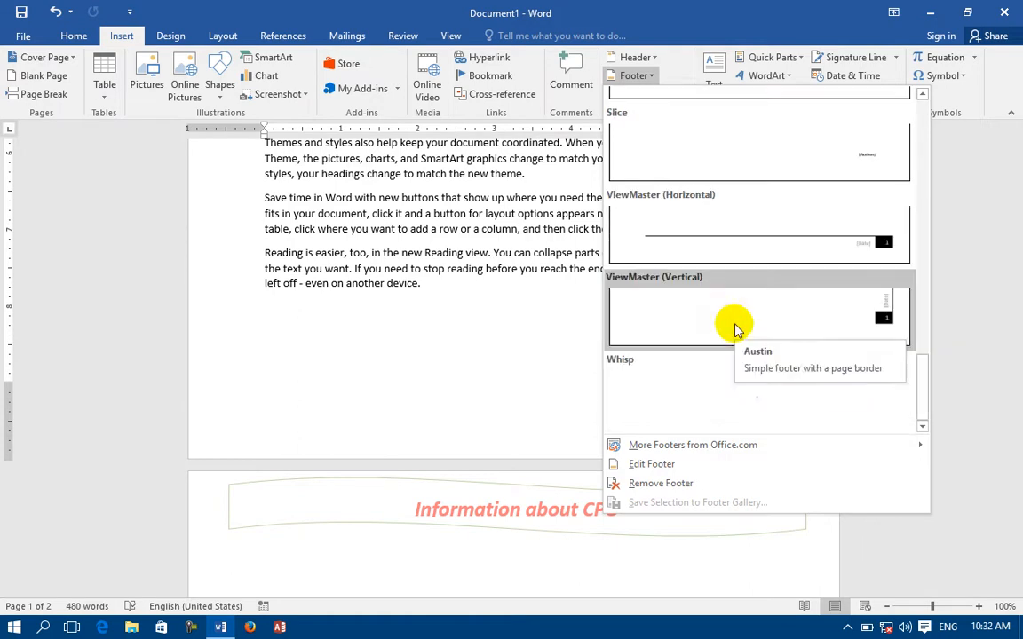
pyautogui.click(809, 253)
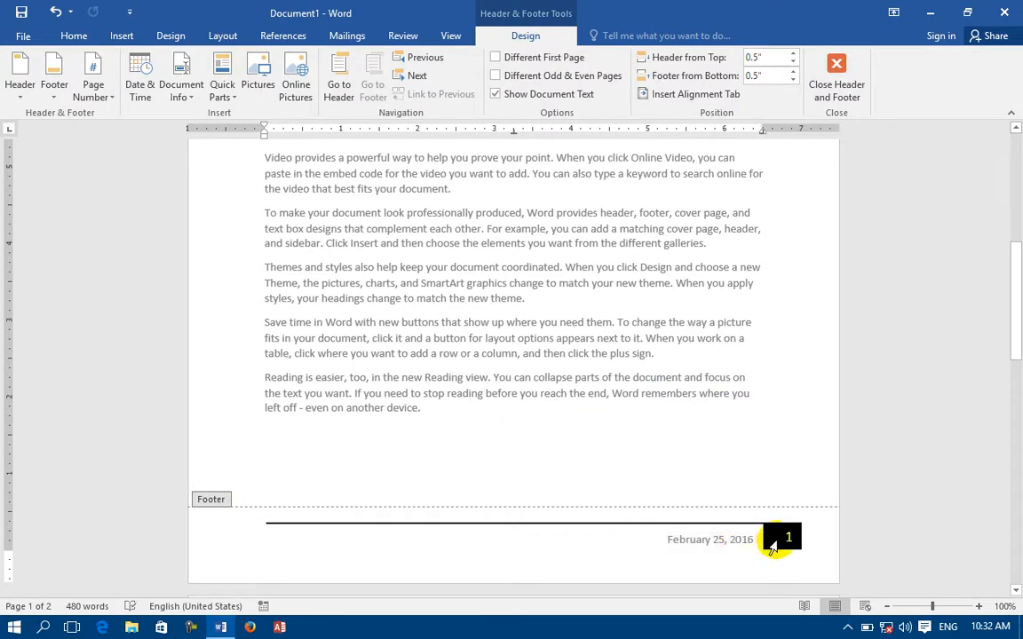
pyautogui.scroll(-1, 568, 355)
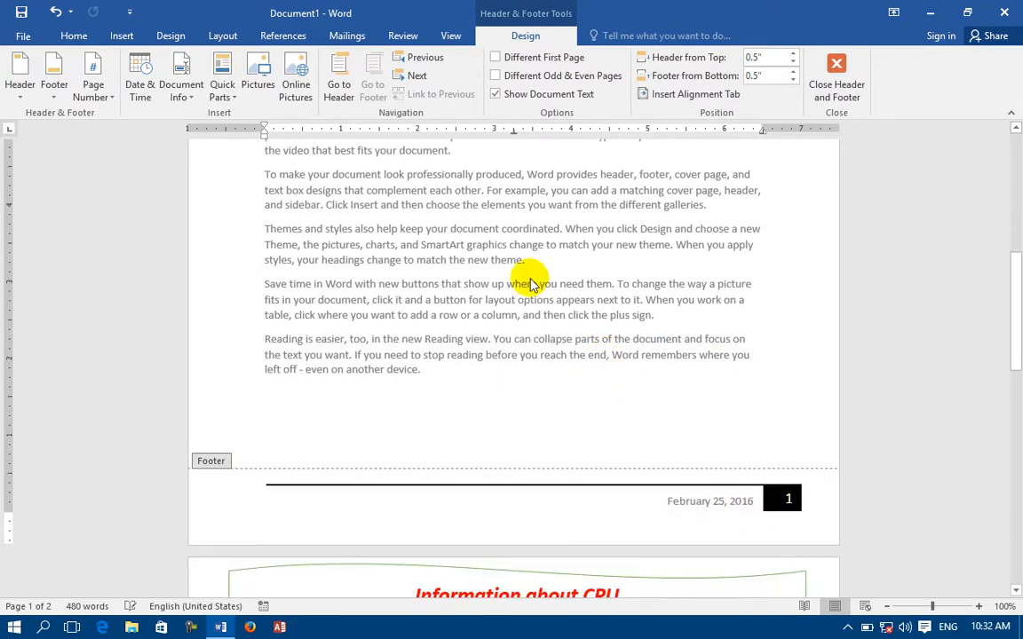
pyautogui.click(122, 35)
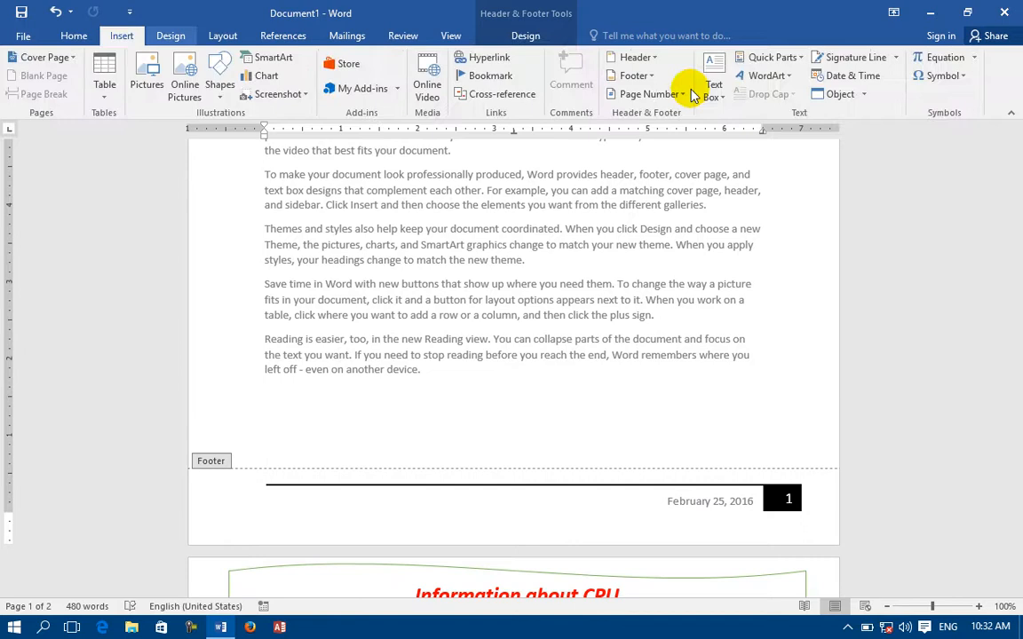
# Try the Filigree footer, then replace it with the Motion (Odd Page) footer.
pyautogui.click(636, 75)
pyautogui.scroll(-4, 924, 426)
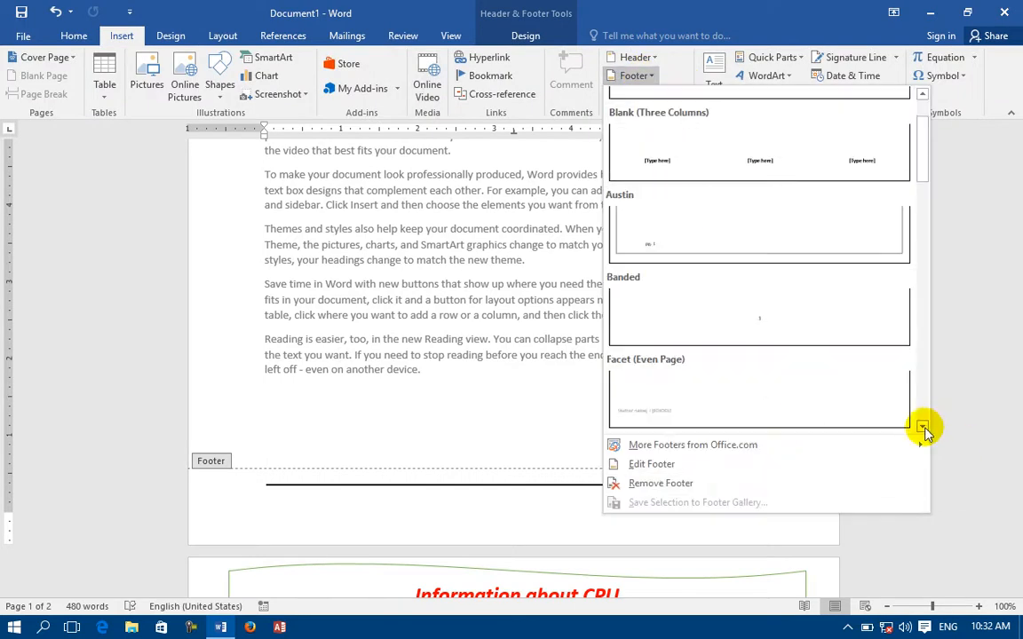
pyautogui.click(771, 331)
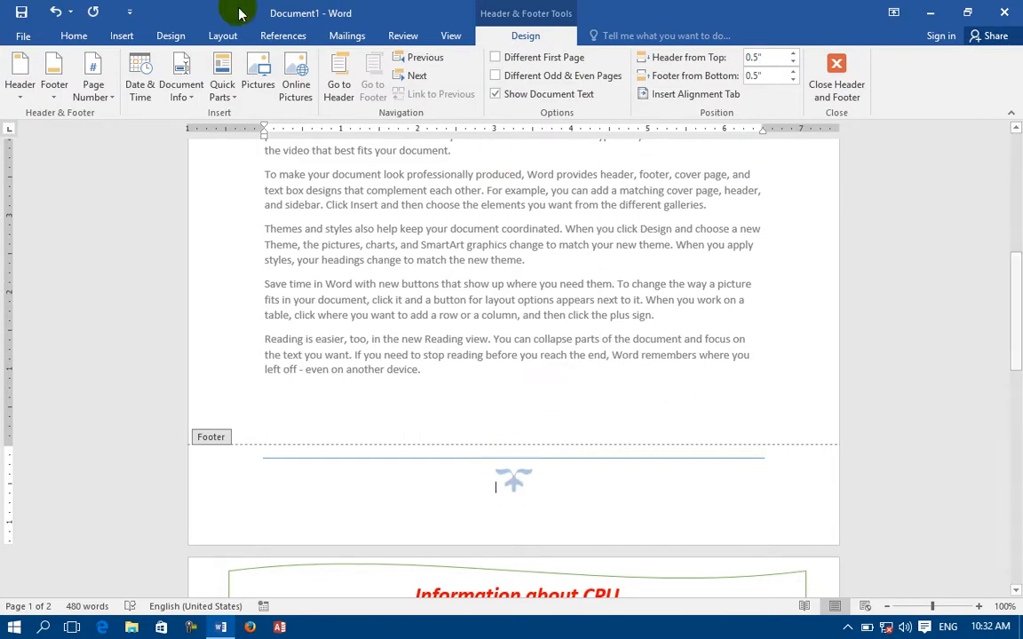
pyautogui.click(120, 36)
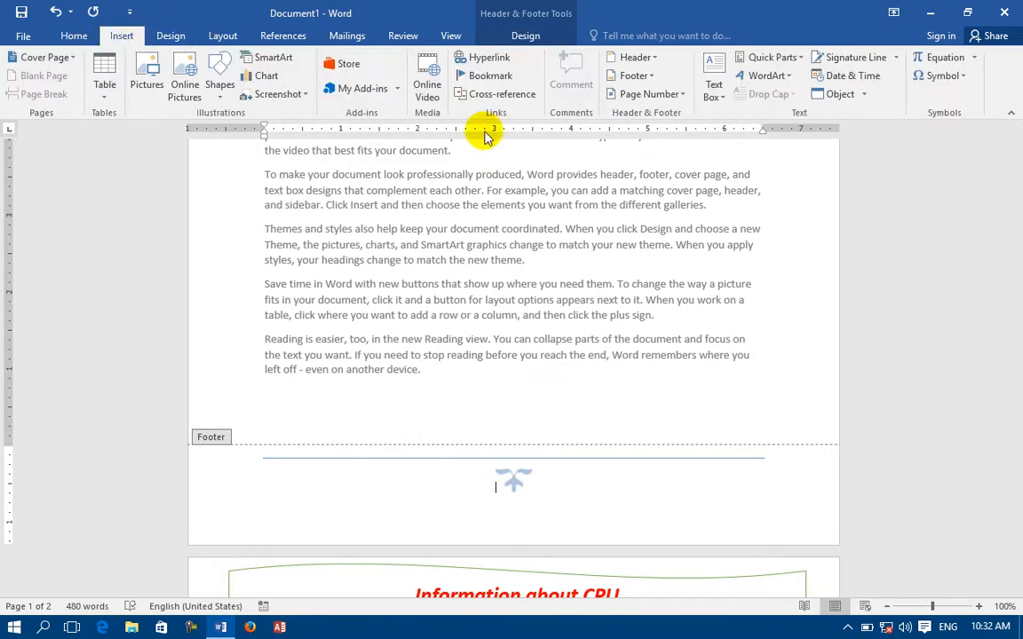
pyautogui.click(633, 76)
pyautogui.scroll(-3, 853, 373)
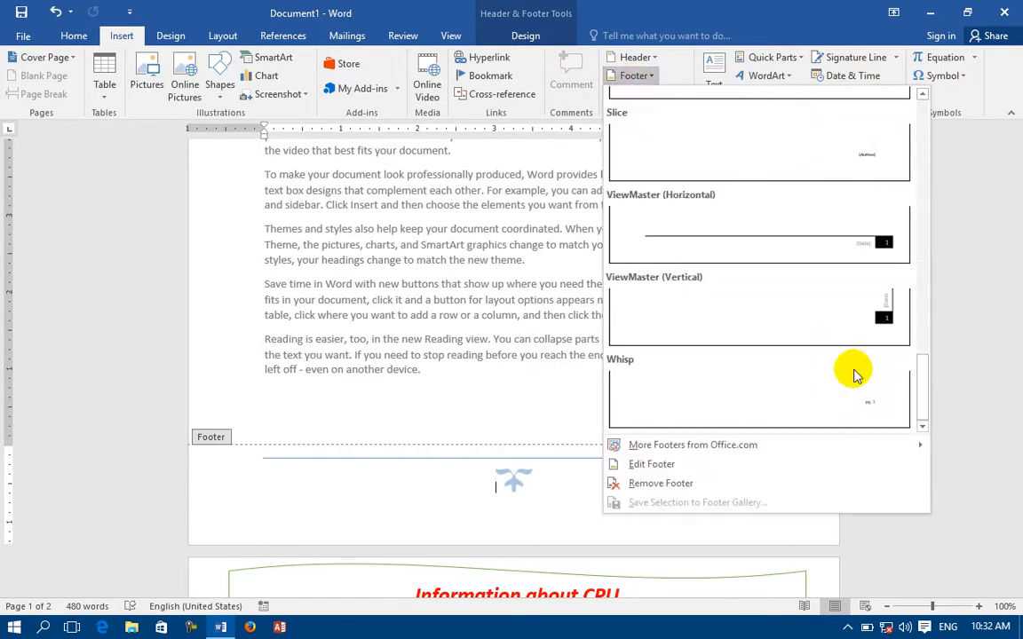
pyautogui.scroll(2, 791, 346)
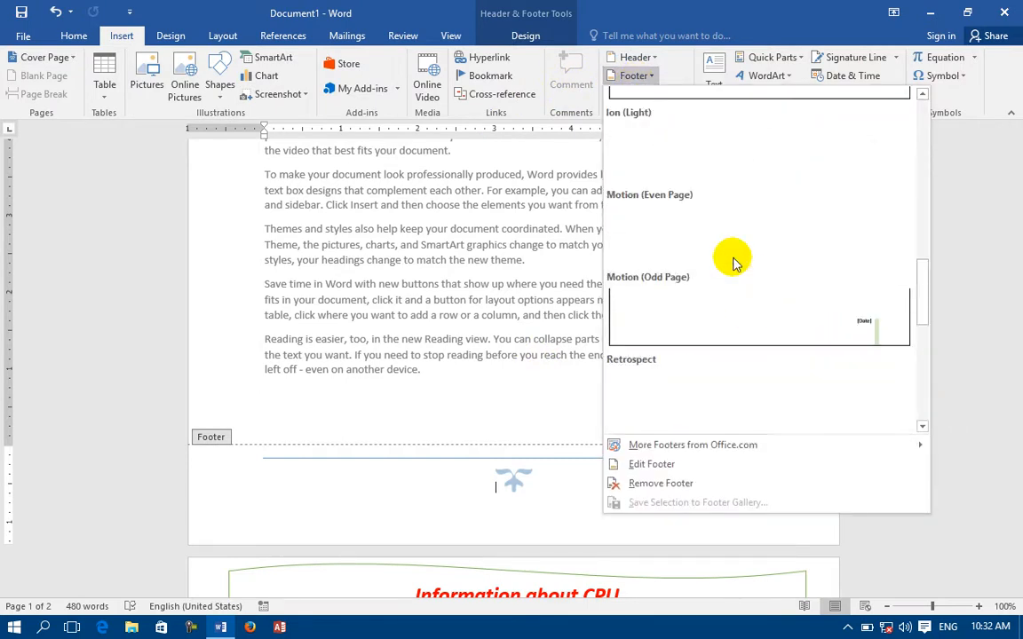
pyautogui.click(676, 228)
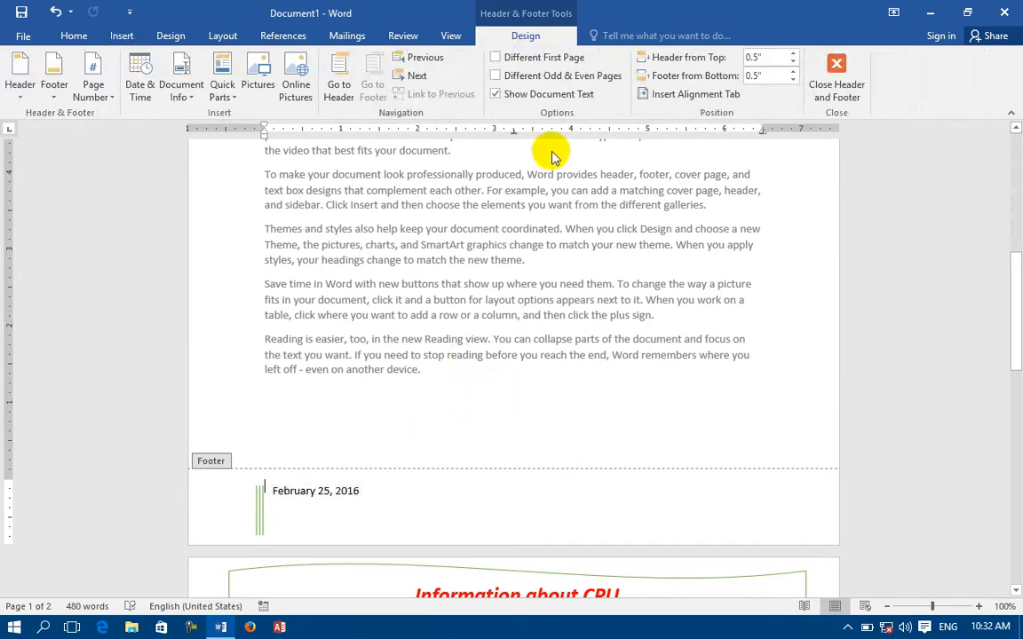
# Remove the footer from the document, leaving it empty.
pyautogui.click(122, 36)
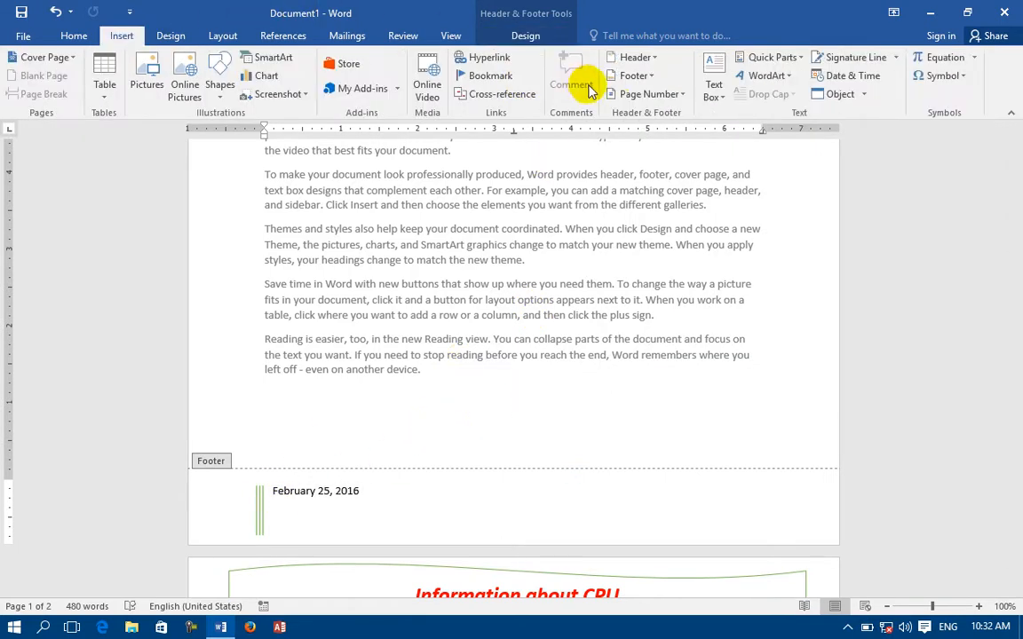
pyautogui.click(635, 75)
pyautogui.click(689, 484)
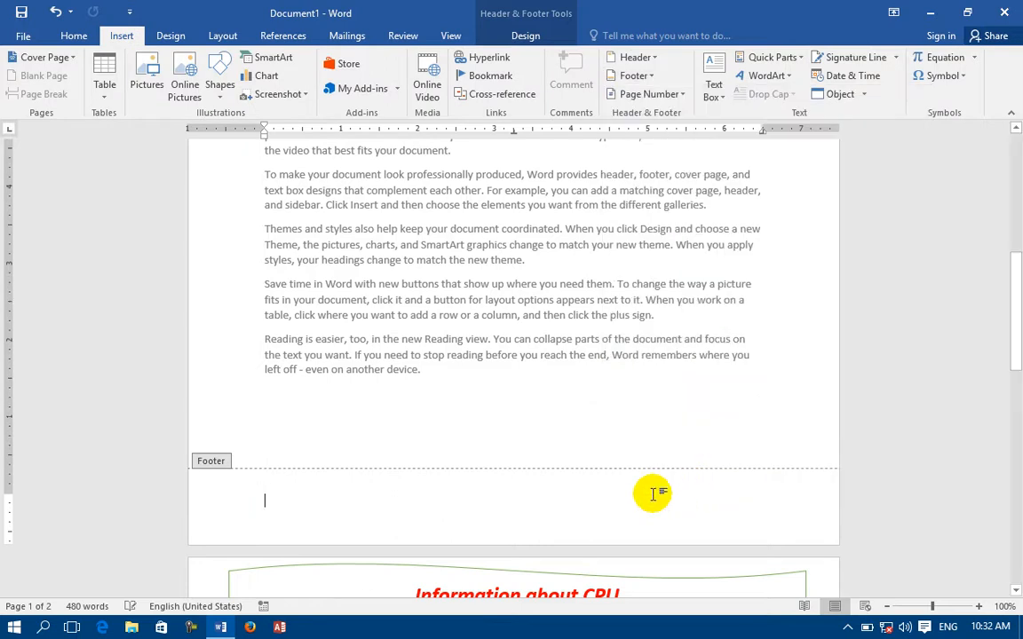
# Type a 'By :' author byline into the empty footer.
pyautogui.doubleClick(636, 280)
pyautogui.scroll(10, 391, 228)
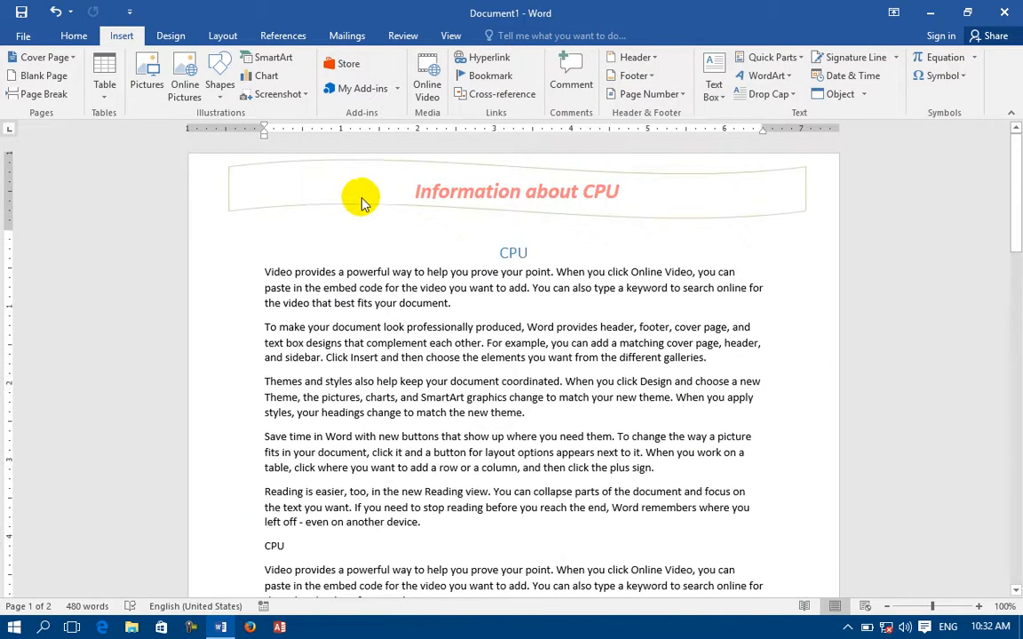
pyautogui.doubleClick(346, 189)
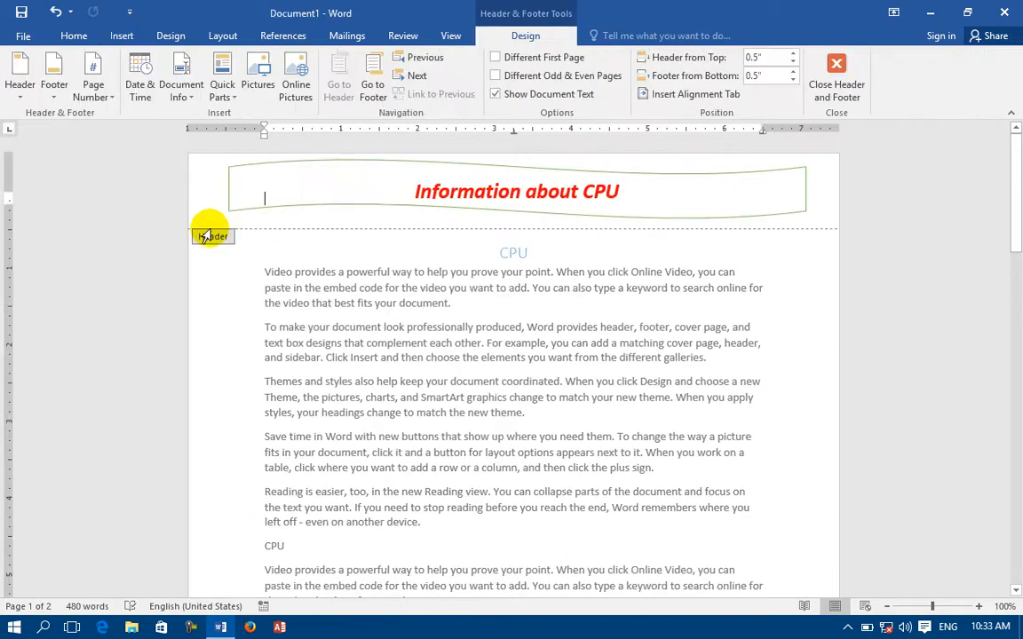
pyautogui.scroll(-9, 210, 233)
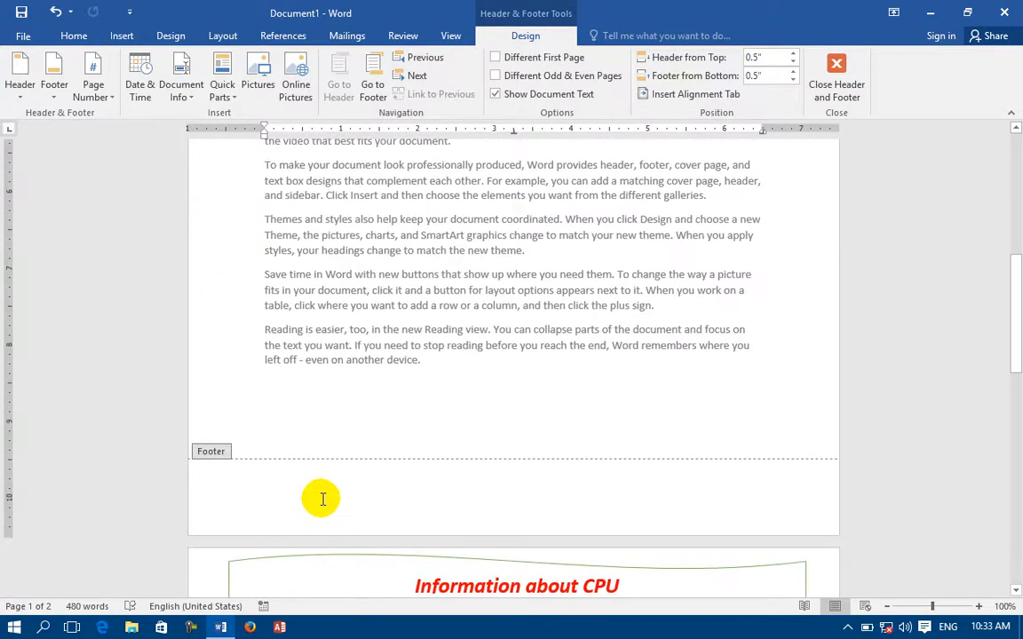
pyautogui.click(323, 499)
pyautogui.write('b')
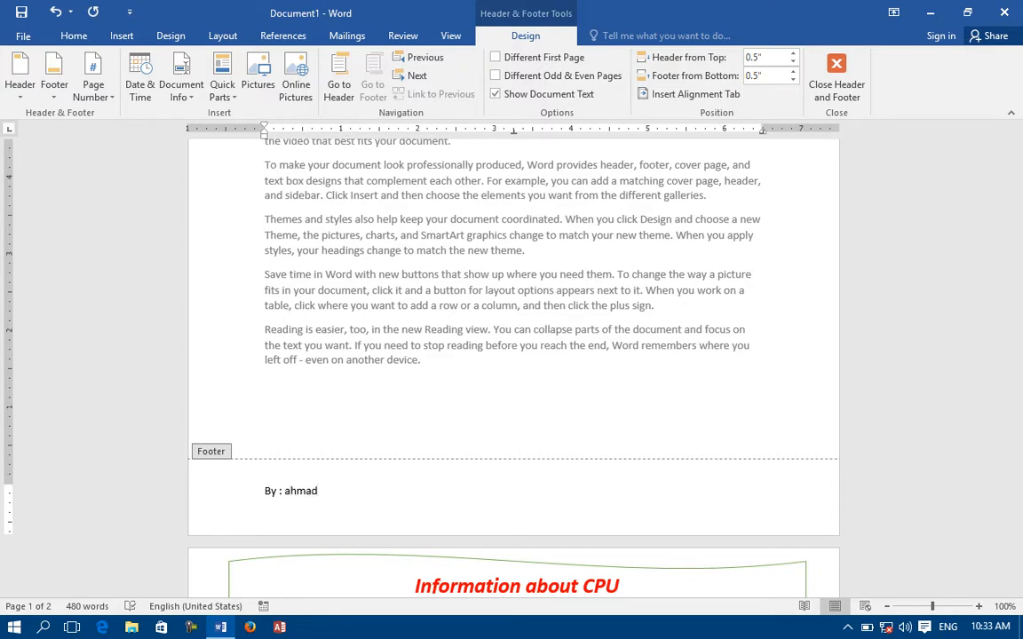
# Format the footer byline bold, 18 pt, centred, underlined and red.
pyautogui.moveTo(330, 493); pyautogui.dragTo(250, 503)
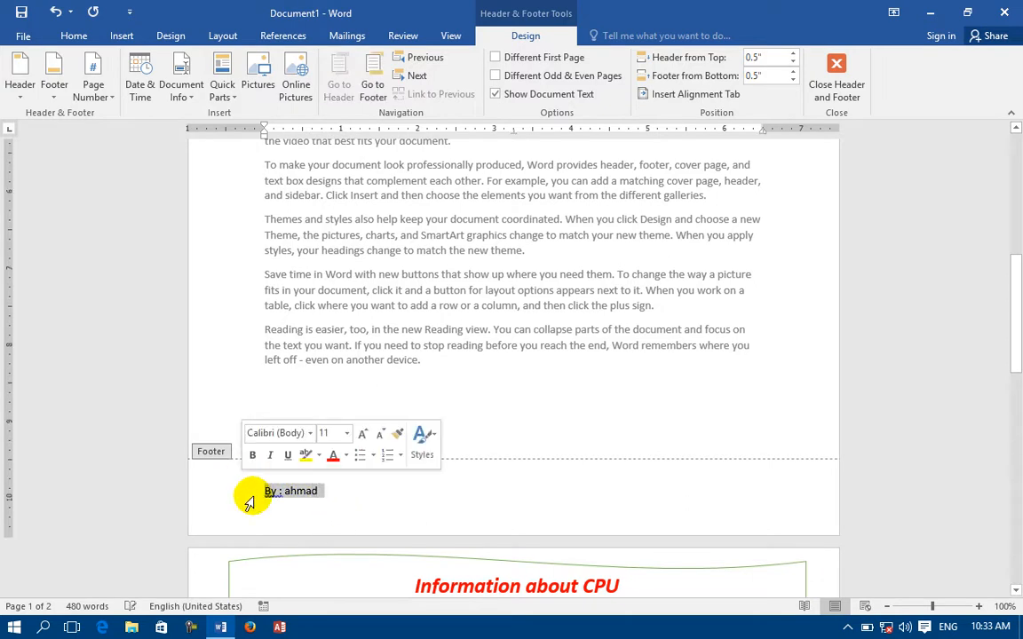
pyautogui.click(74, 36)
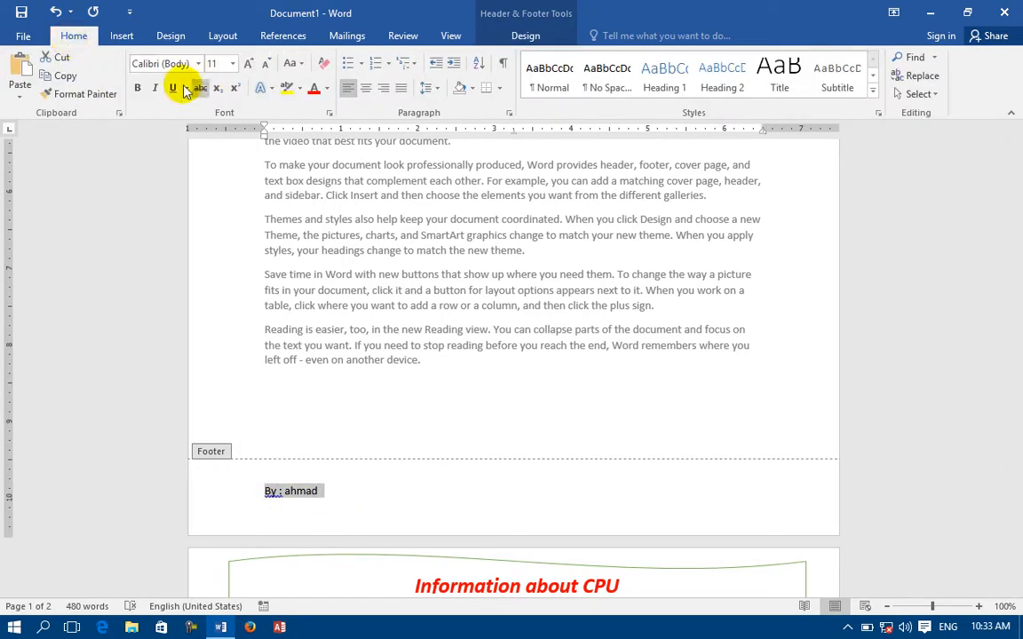
pyautogui.click(136, 87)
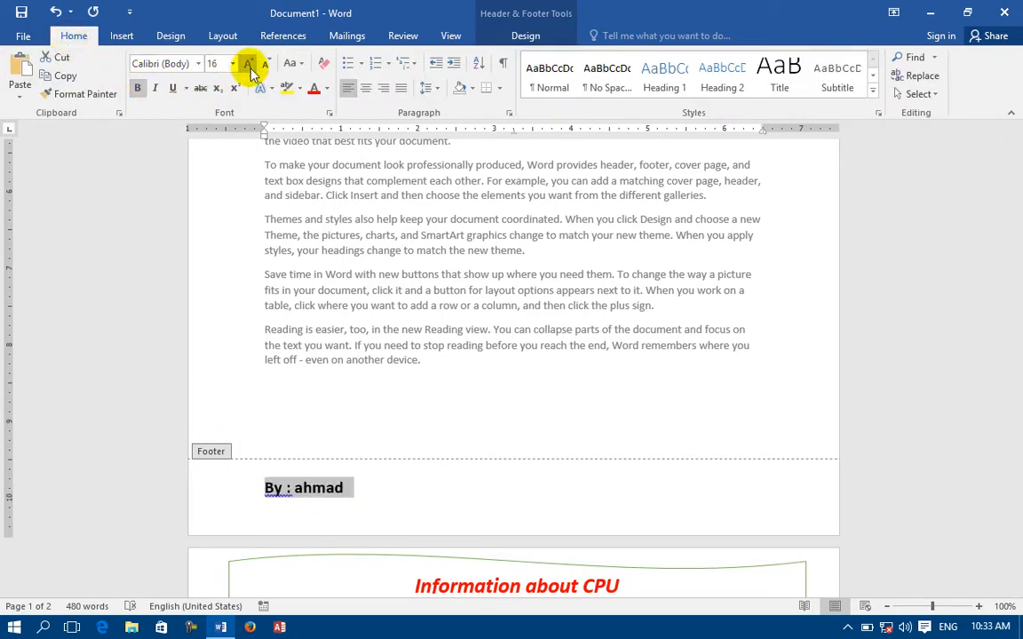
pyautogui.click(249, 64)
pyautogui.click(250, 64)
pyautogui.click(365, 87)
pyautogui.click(175, 89)
pyautogui.click(313, 87)
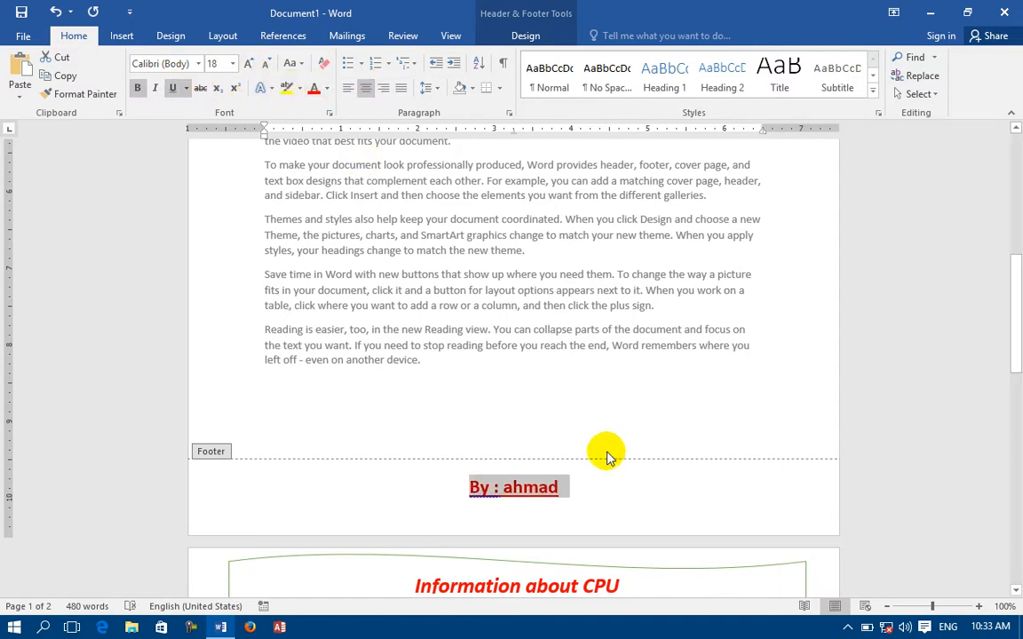
pyautogui.doubleClick(618, 399)
pyautogui.scroll(15, 484, 213)
pyautogui.scroll(-10, 512, 245)
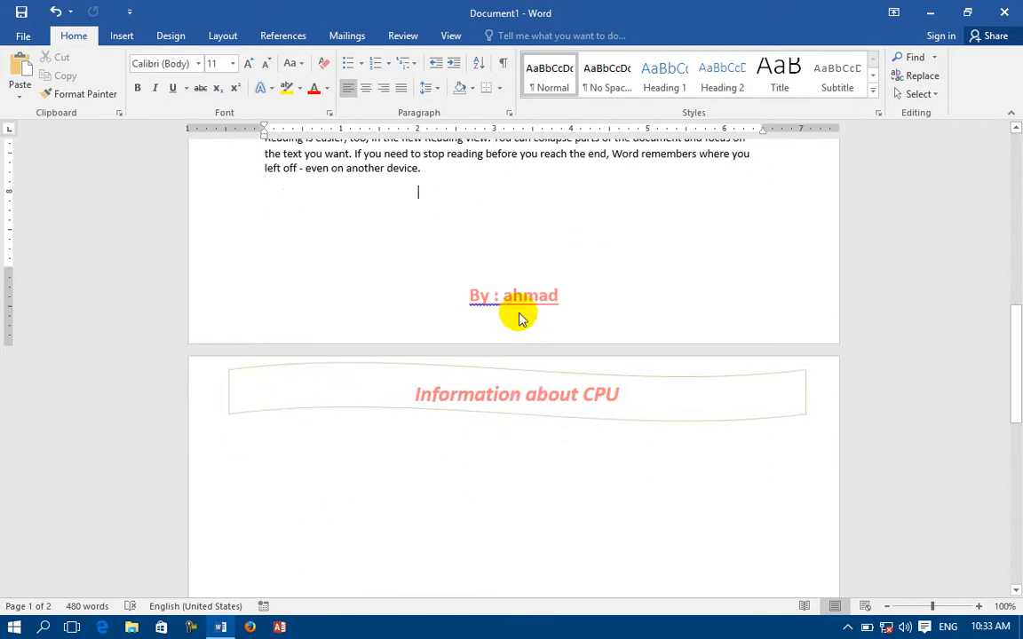
# Delete the 'By :' author byline from the footer.
pyautogui.click(124, 36)
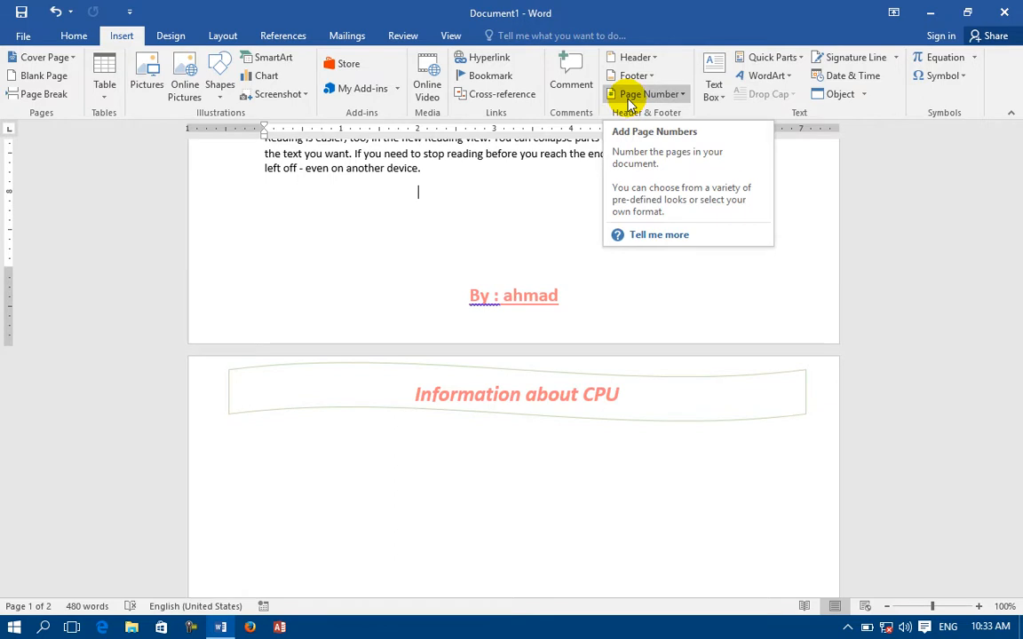
pyautogui.doubleClick(315, 312)
pyautogui.scroll(15, 361, 178)
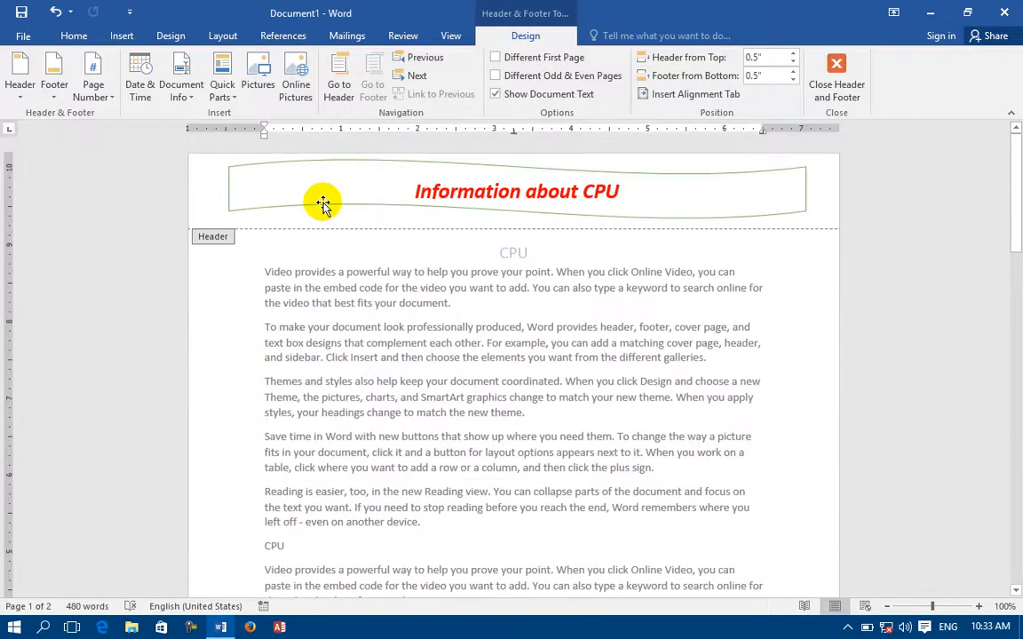
pyautogui.scroll(-15, 327, 205)
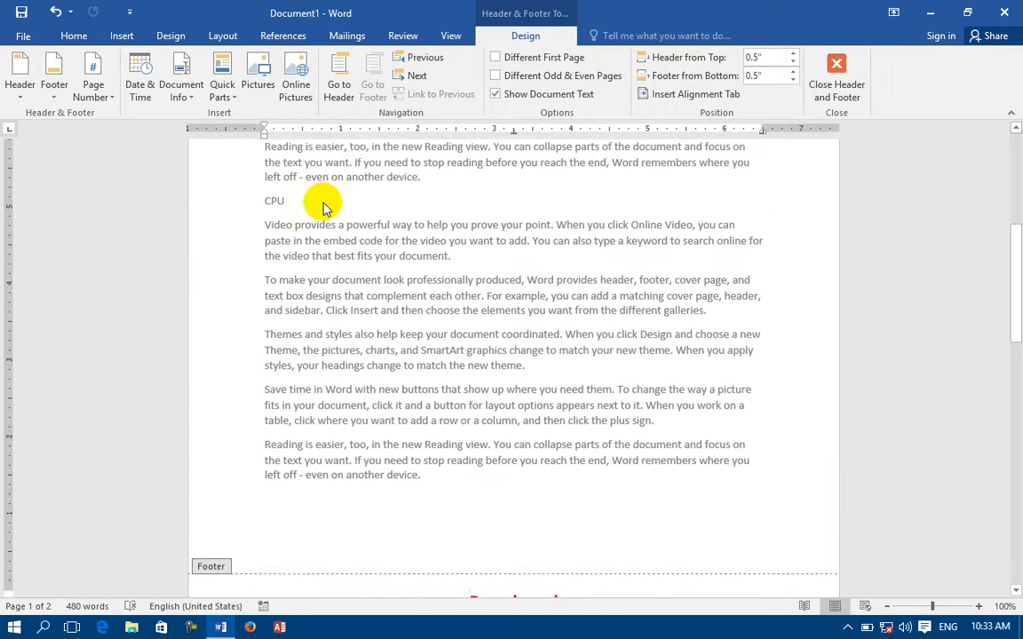
pyautogui.moveTo(543, 333); pyautogui.dragTo(456, 333)
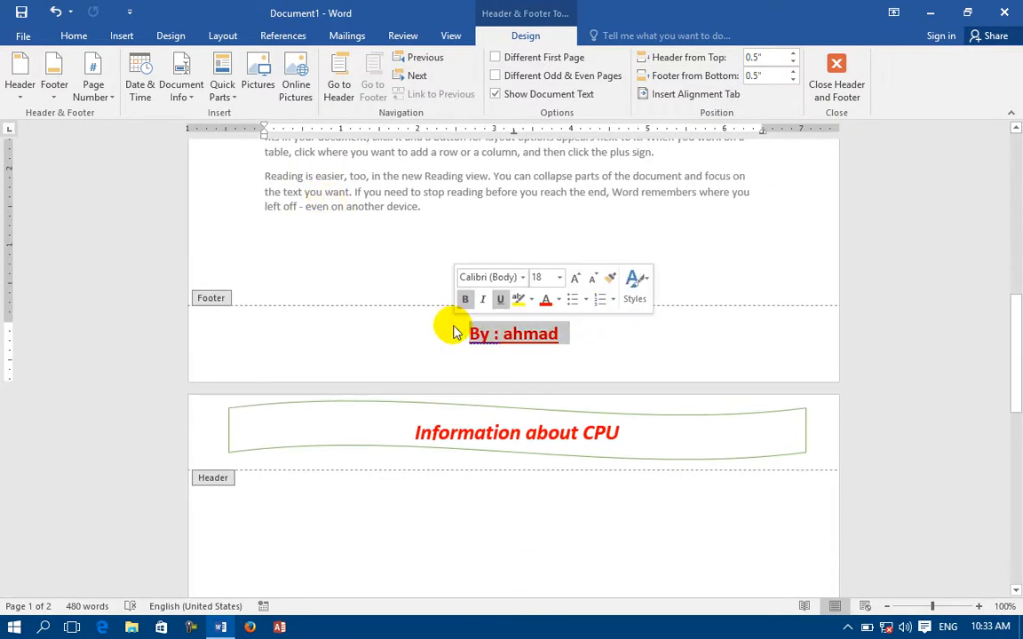
pyautogui.press('Delete')
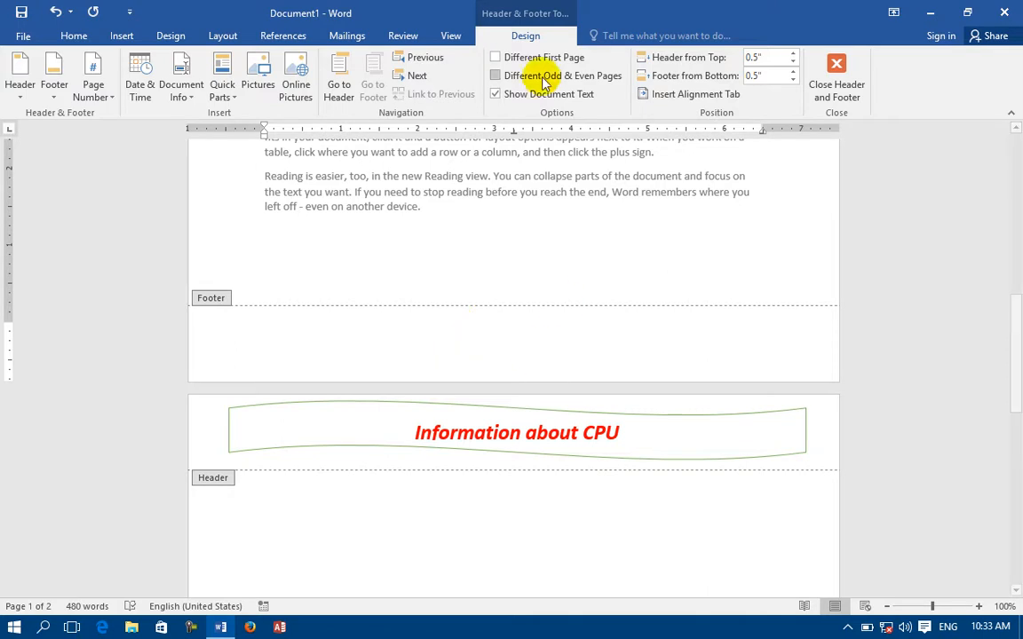
pyautogui.click(123, 36)
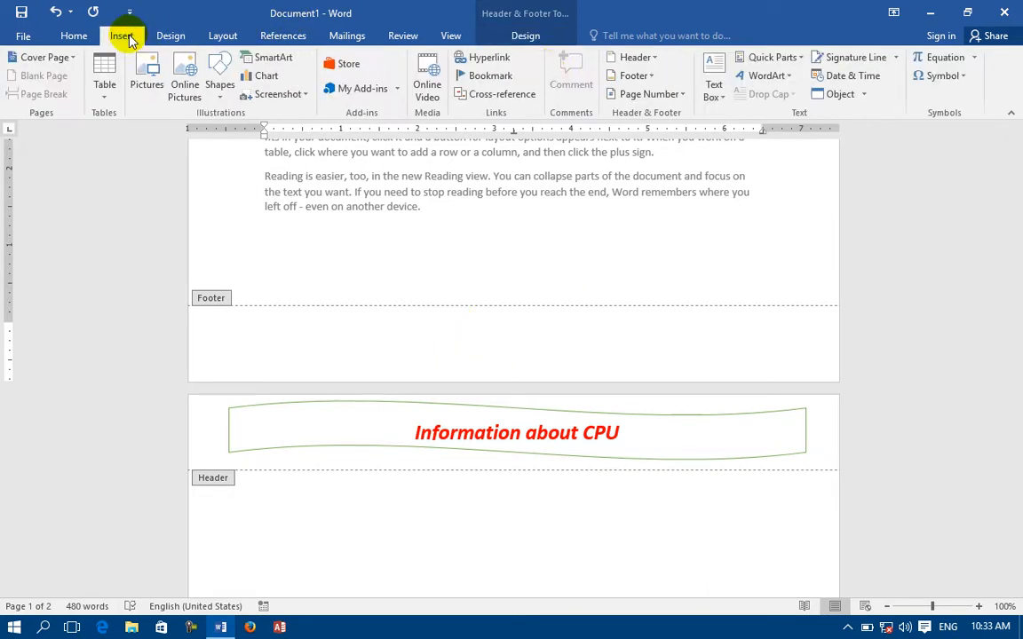
# Try the Plain Number 1 and Brackets 2 top-of-page numbers, then undo them.
pyautogui.click(677, 95)
pyautogui.moveTo(676, 114)
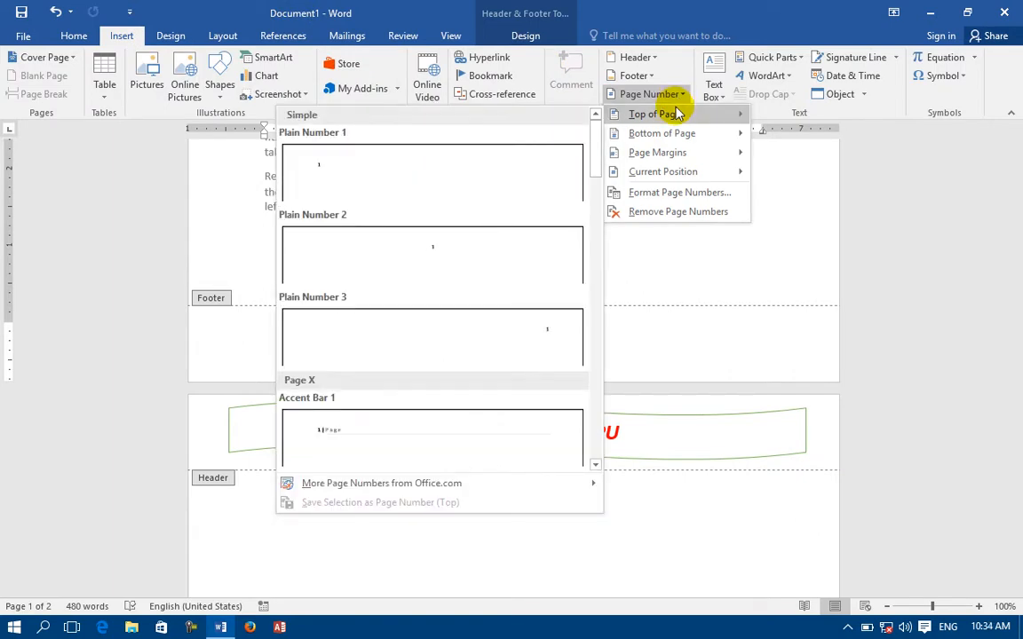
pyautogui.click(421, 188)
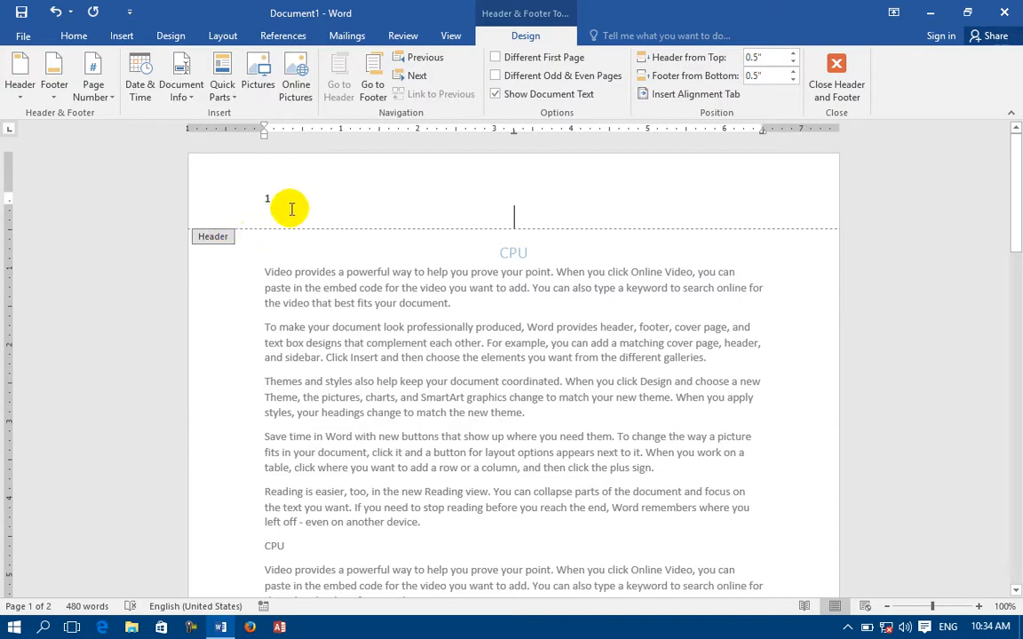
pyautogui.click(129, 38)
pyautogui.click(647, 94)
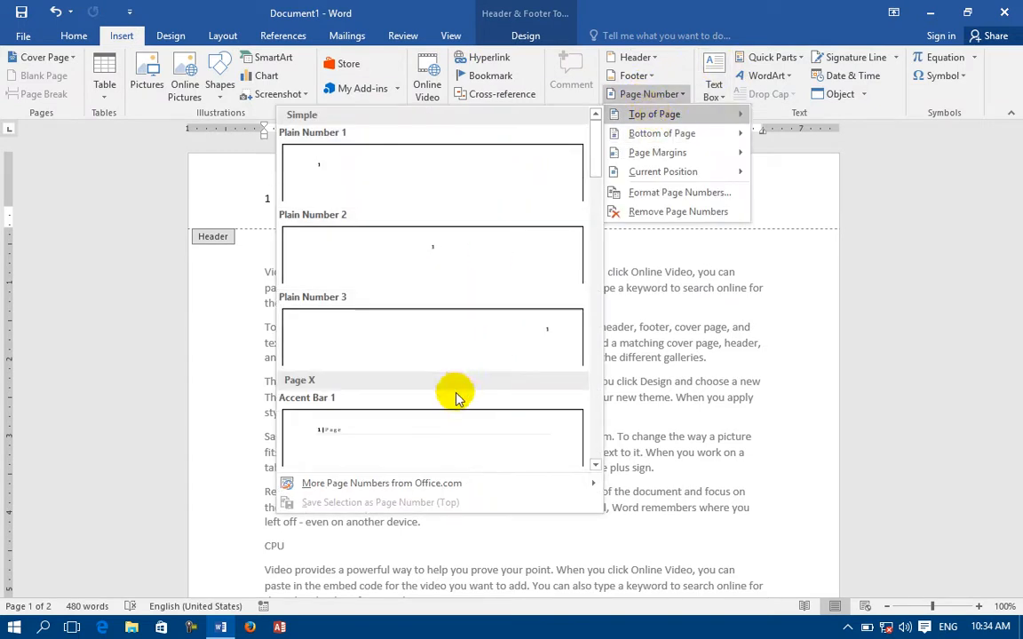
pyautogui.scroll(-5, 433, 292)
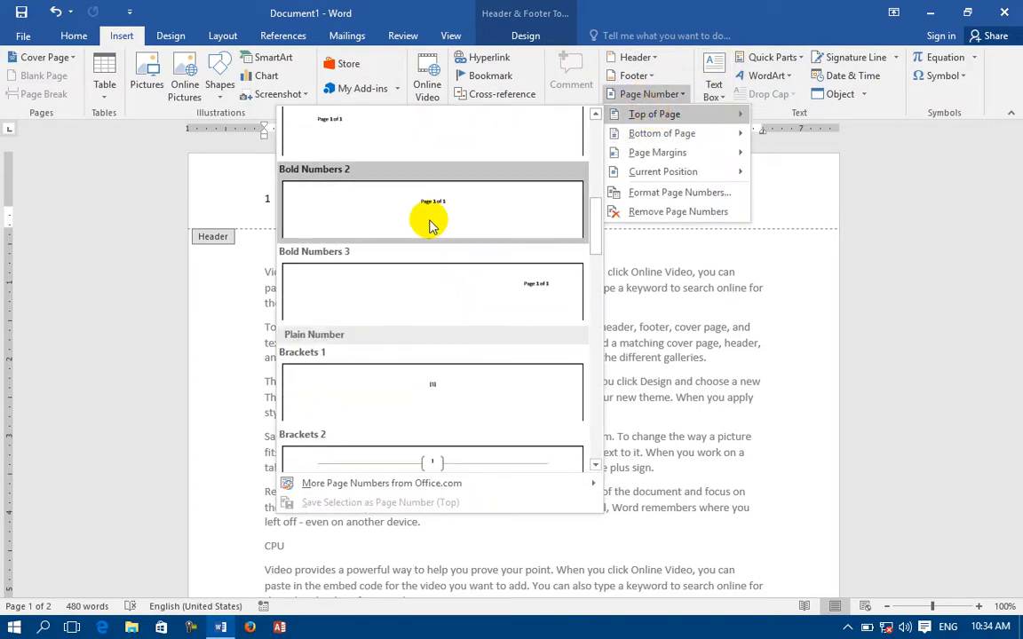
pyautogui.scroll(-3, 430, 225)
pyautogui.click(413, 213)
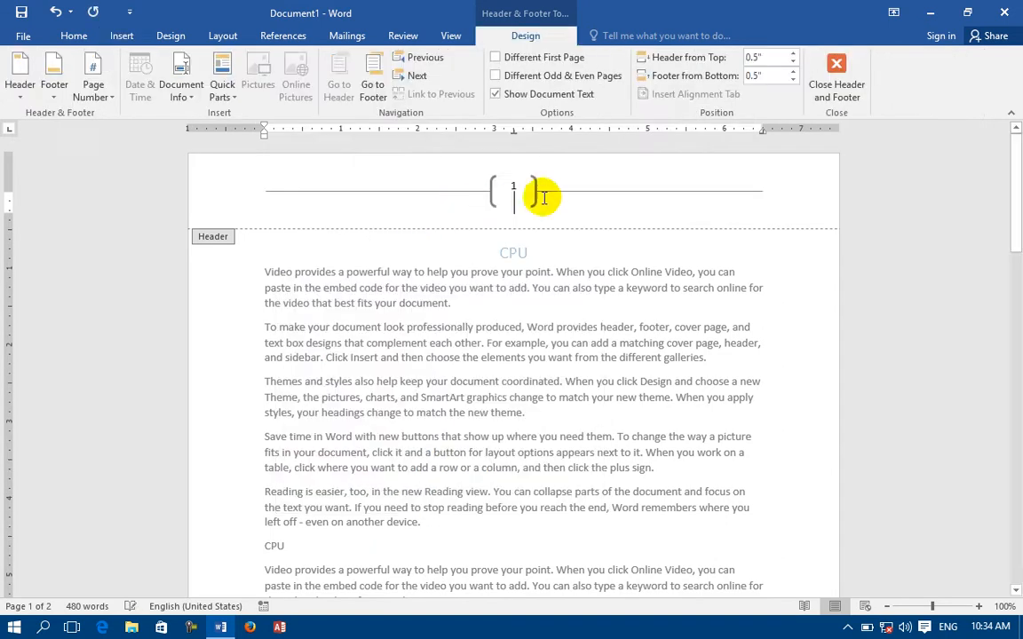
pyautogui.scroll(-15, 550, 193)
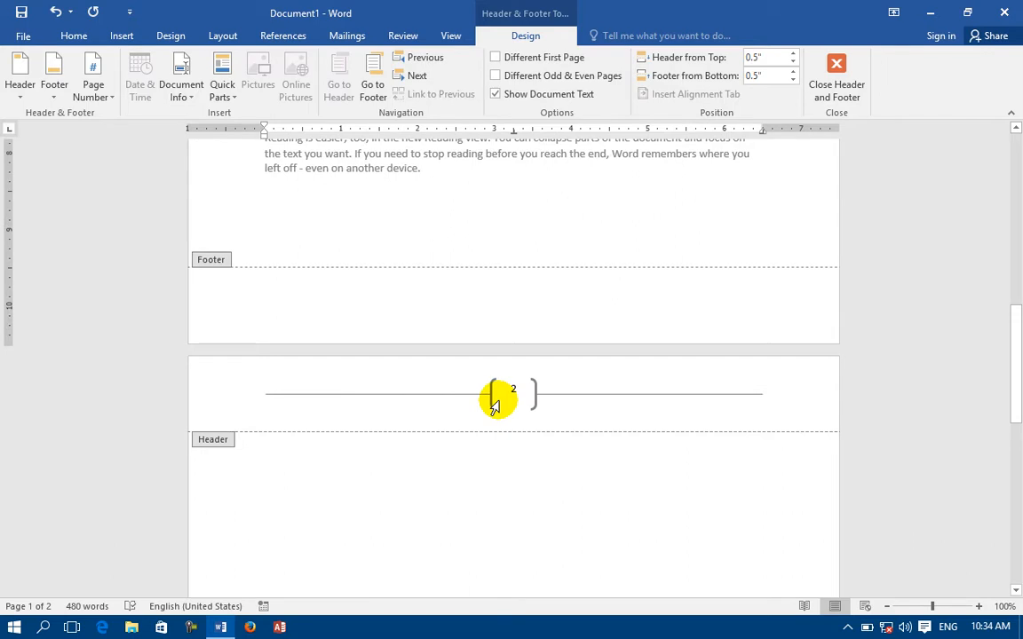
pyautogui.click(56, 12)
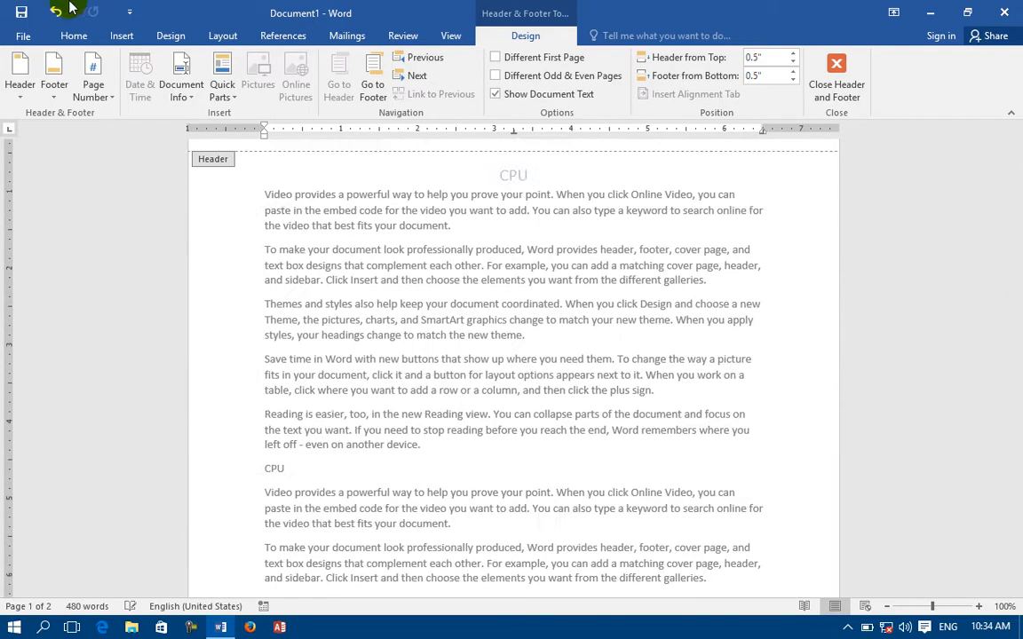
# Insert the Bold Numbers 1 'Page 1 of 2' page number at the top left.
pyautogui.click(121, 36)
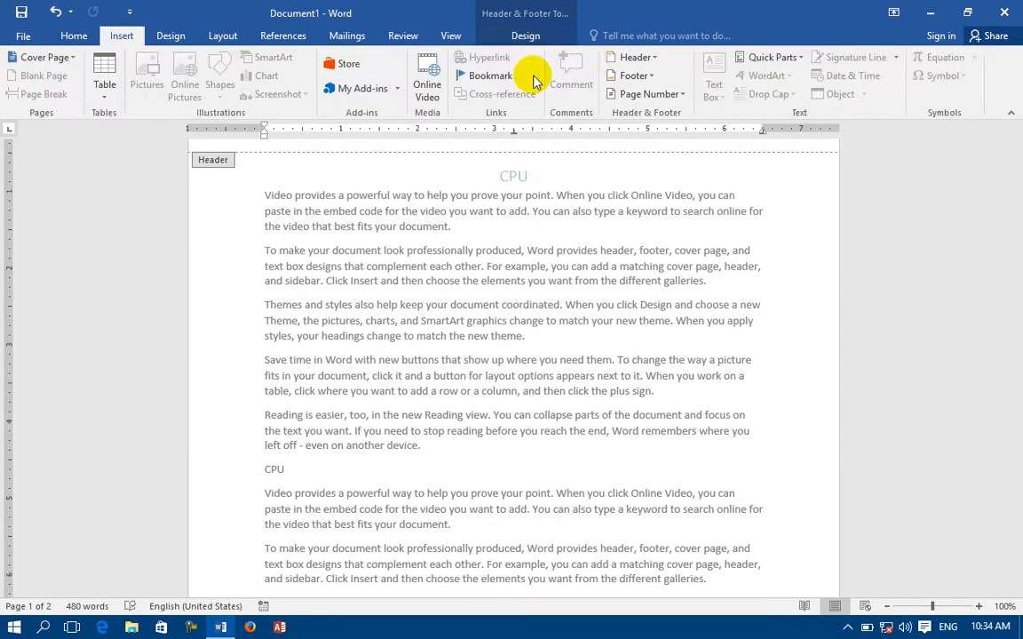
pyautogui.click(673, 96)
pyautogui.moveTo(657, 114)
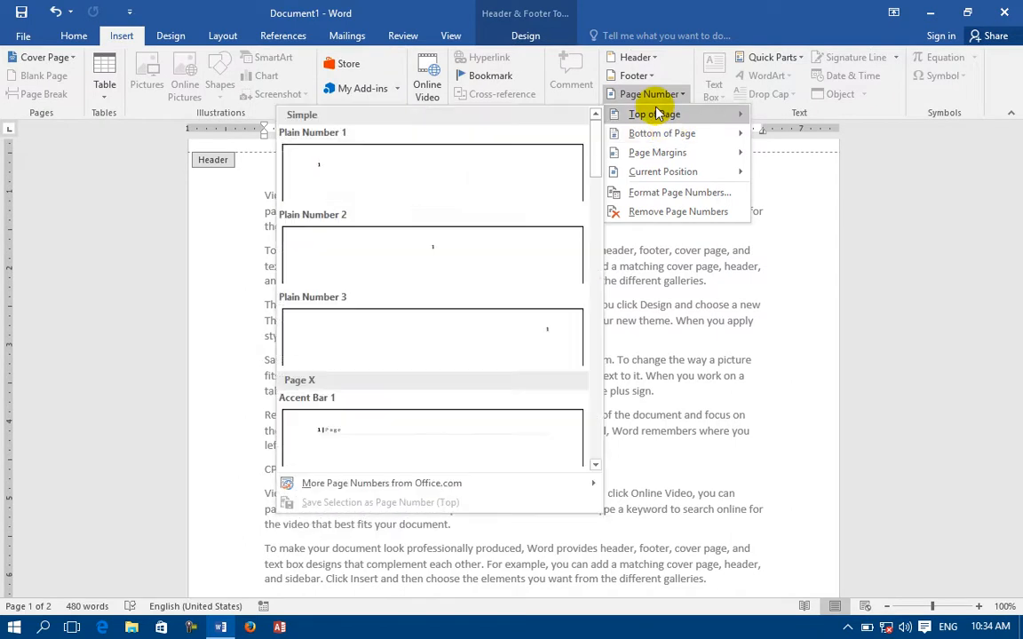
pyautogui.scroll(-5, 520, 400)
pyautogui.scroll(-10, 520, 399)
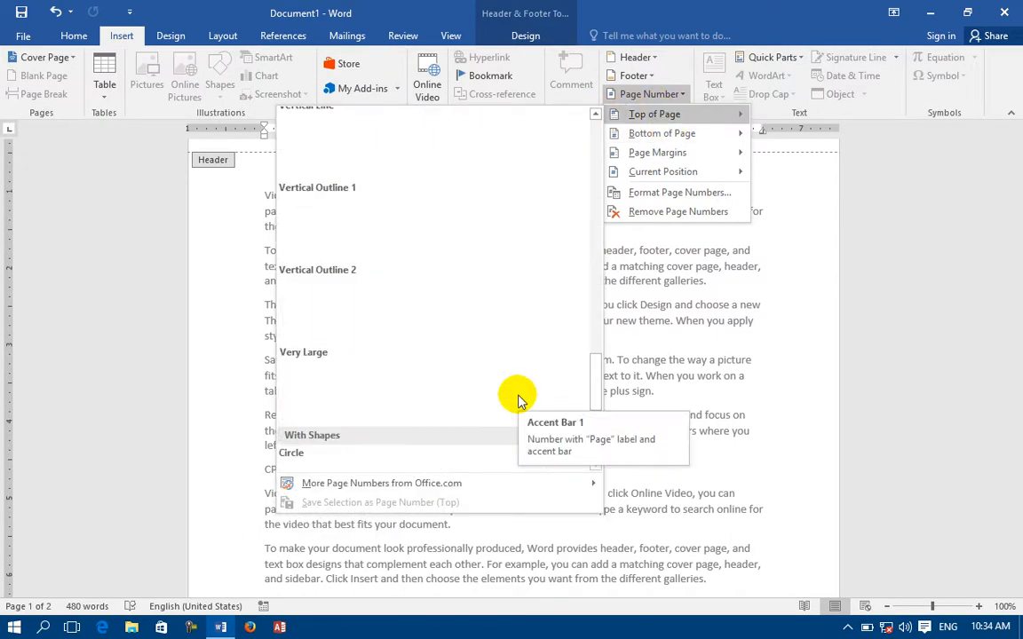
pyautogui.scroll(-5, 413, 306)
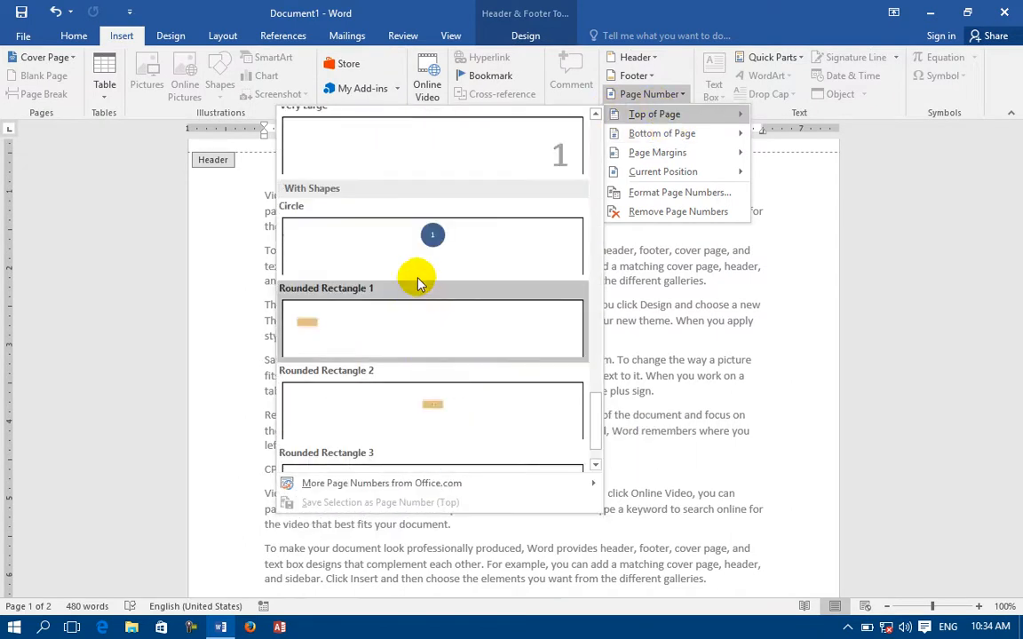
pyautogui.scroll(10, 434, 353)
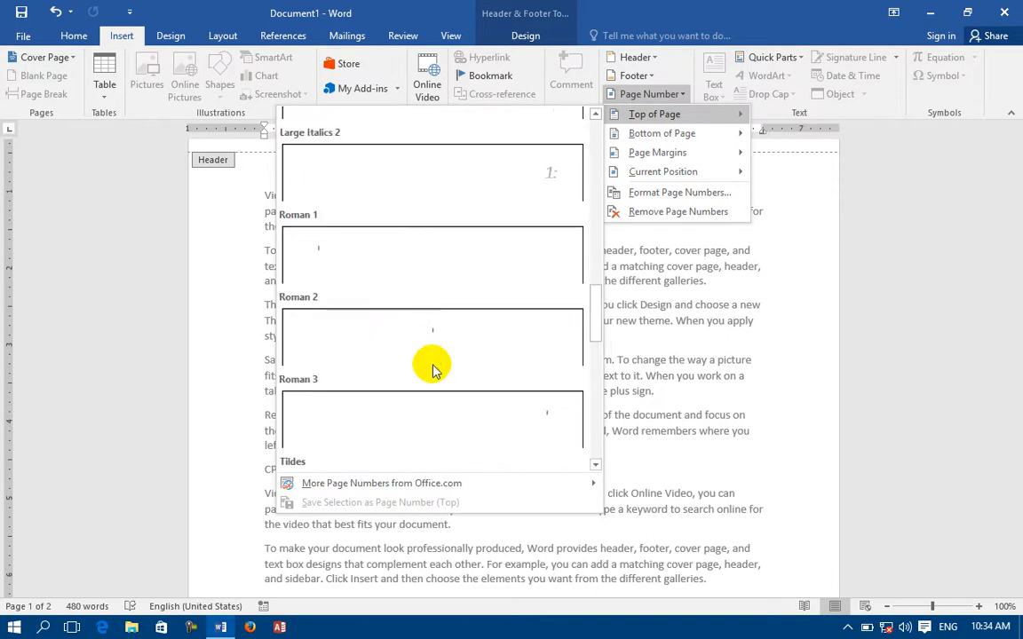
pyautogui.scroll(10, 434, 356)
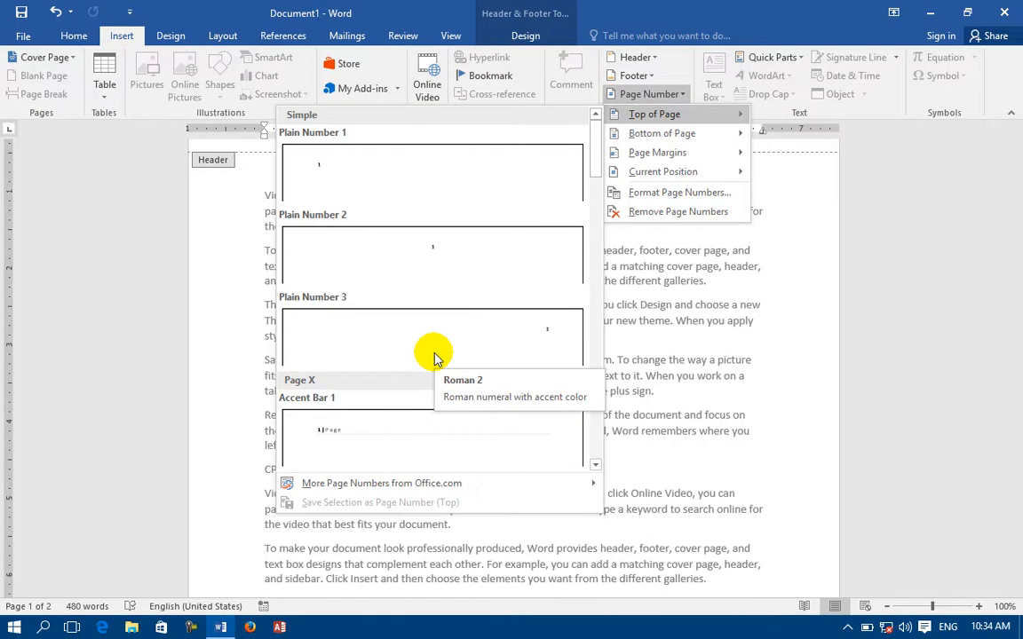
pyautogui.scroll(-3, 423, 420)
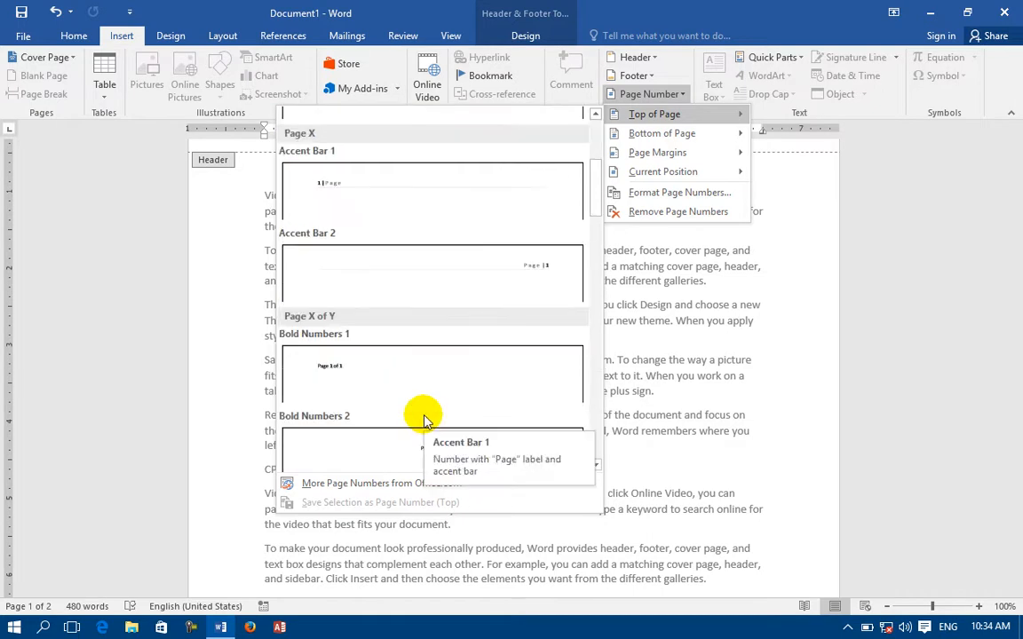
pyautogui.click(370, 354)
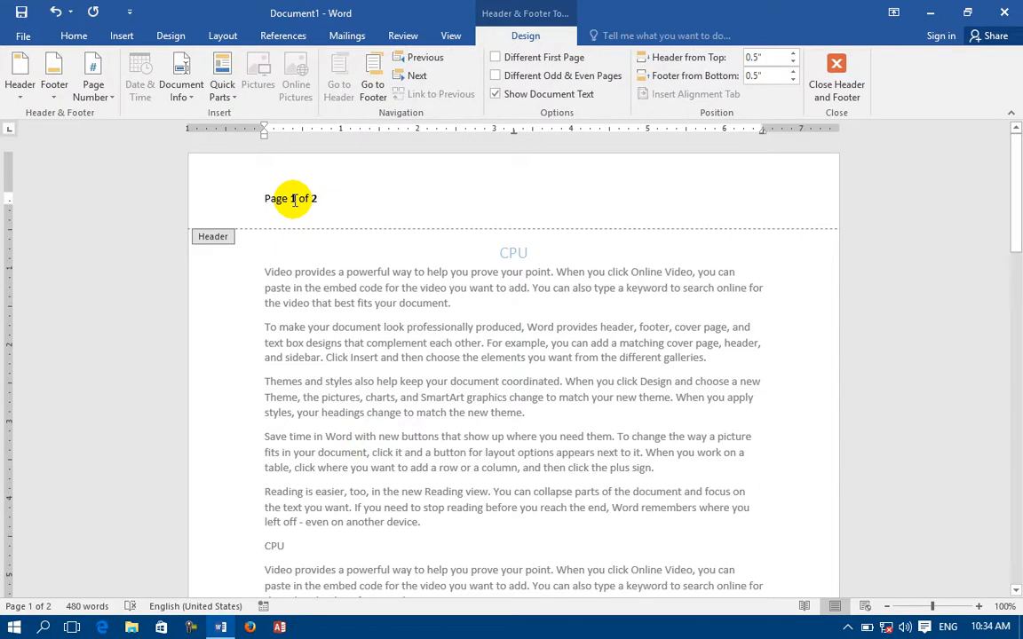
# Delete the 'Page 1 of 2' page number from the header.
pyautogui.moveTo(317, 201); pyautogui.dragTo(298, 199)
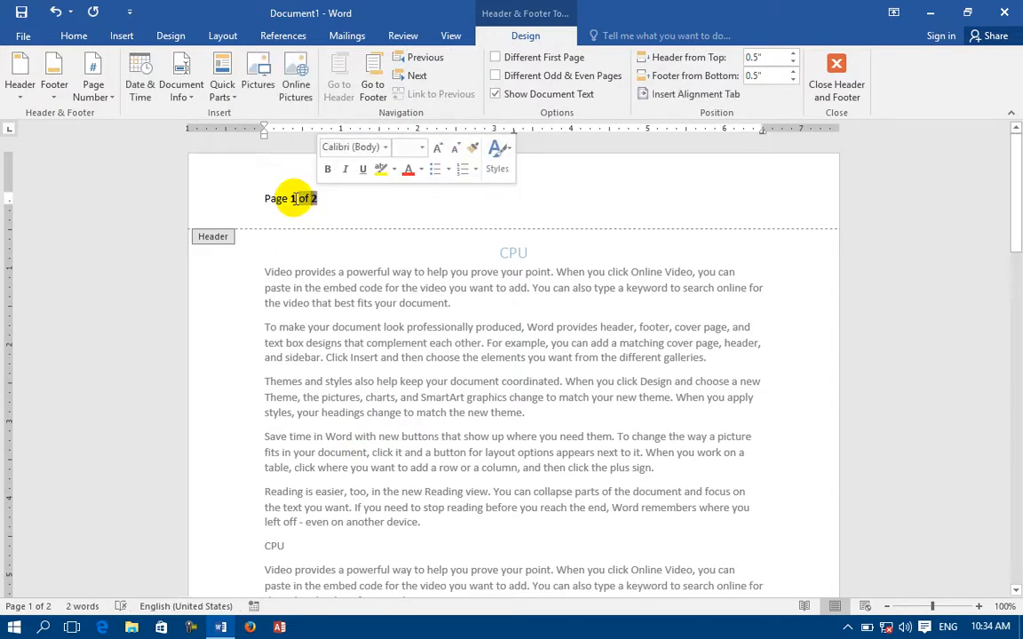
pyautogui.click(337, 199)
pyautogui.click(212, 194)
pyautogui.press('Delete')
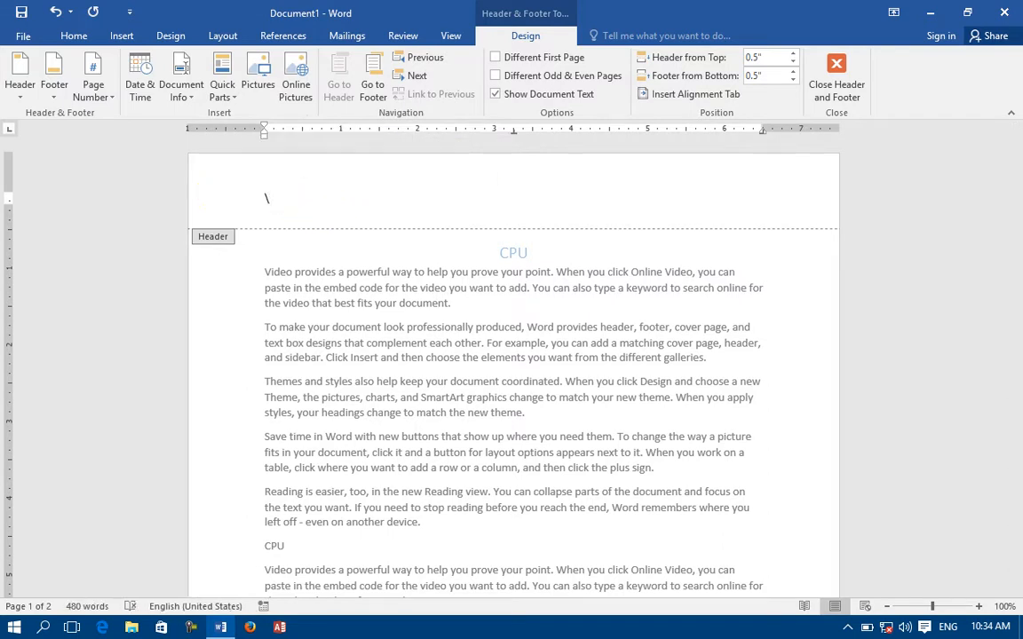
# Draw a blue horizontal scroll banner in the header and set it to hold text.
pyautogui.click(121, 38)
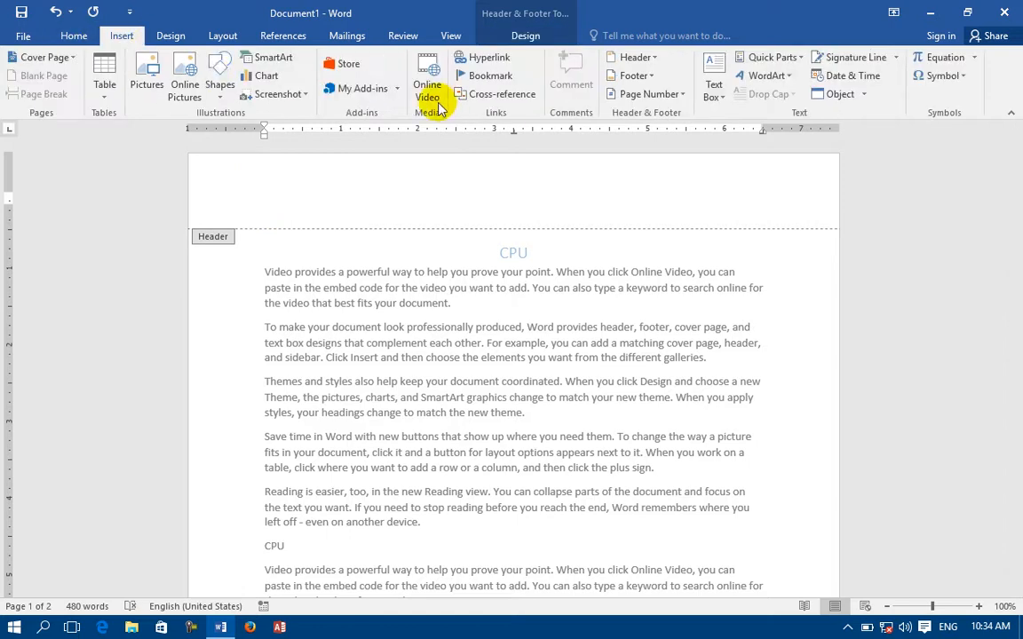
pyautogui.click(218, 99)
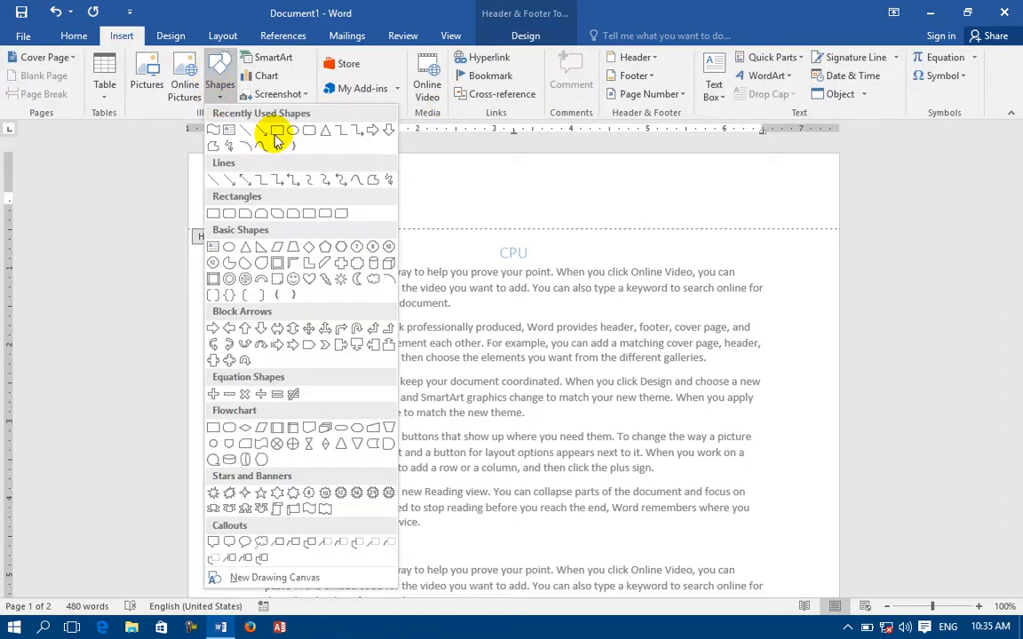
pyautogui.click(300, 509)
pyautogui.moveTo(735, 196); pyautogui.dragTo(789, 214)
pyautogui.rightClick(429, 203)
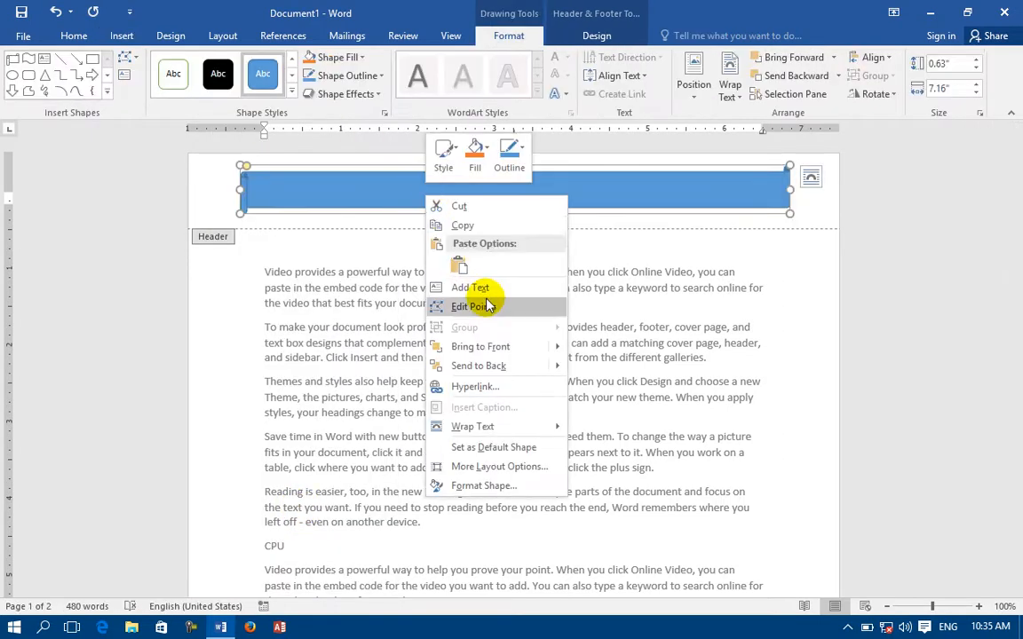
pyautogui.click(471, 289)
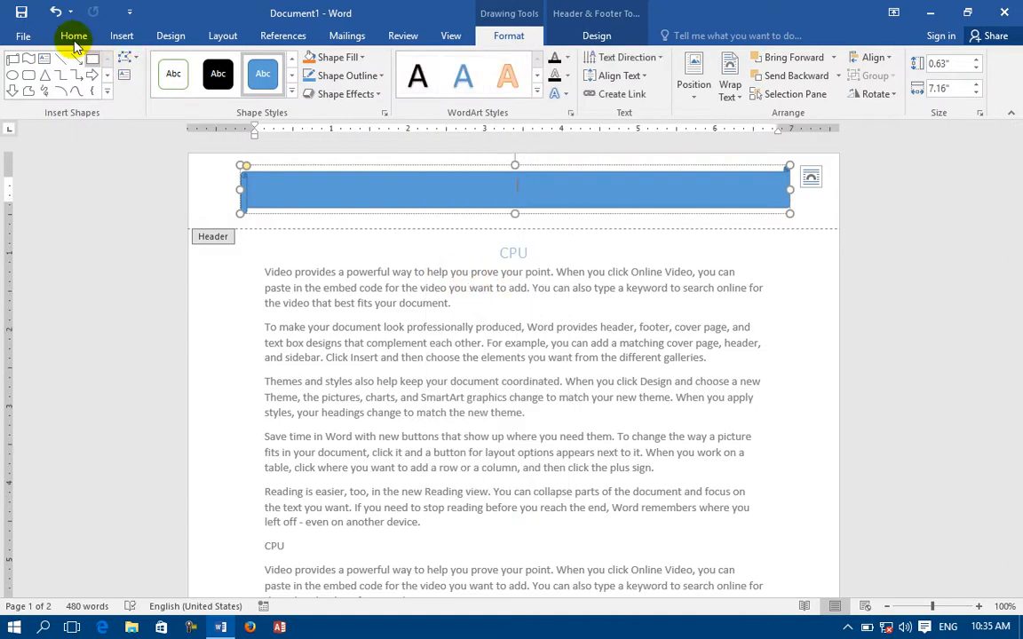
# Replace the header banner with a centred Bold Numbers 2 page number reading 'Page 1 of 2'.
pyautogui.click(109, 35)
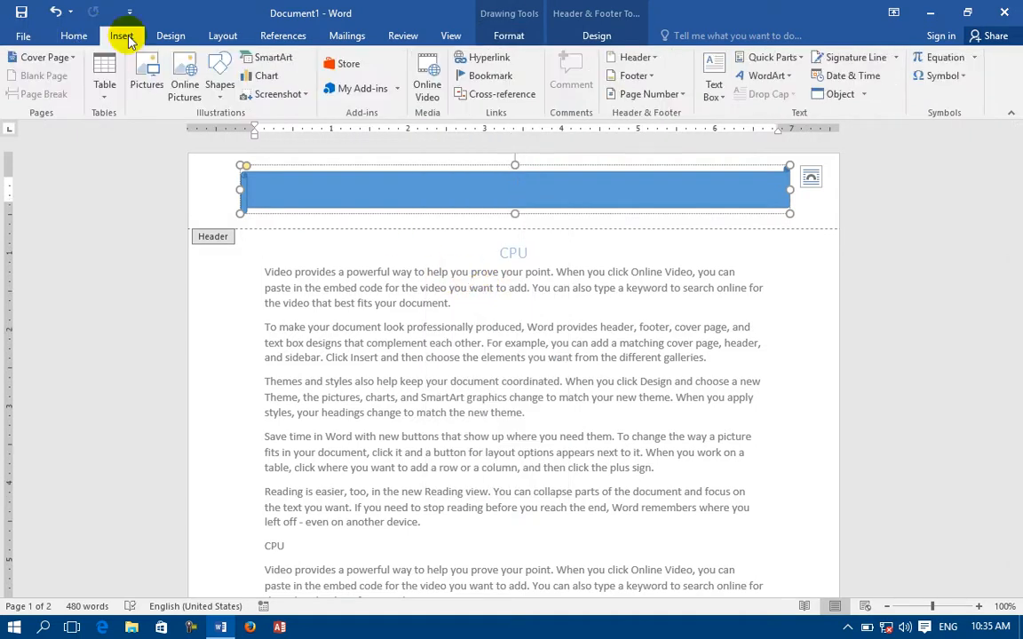
pyautogui.click(679, 95)
pyautogui.moveTo(680, 112)
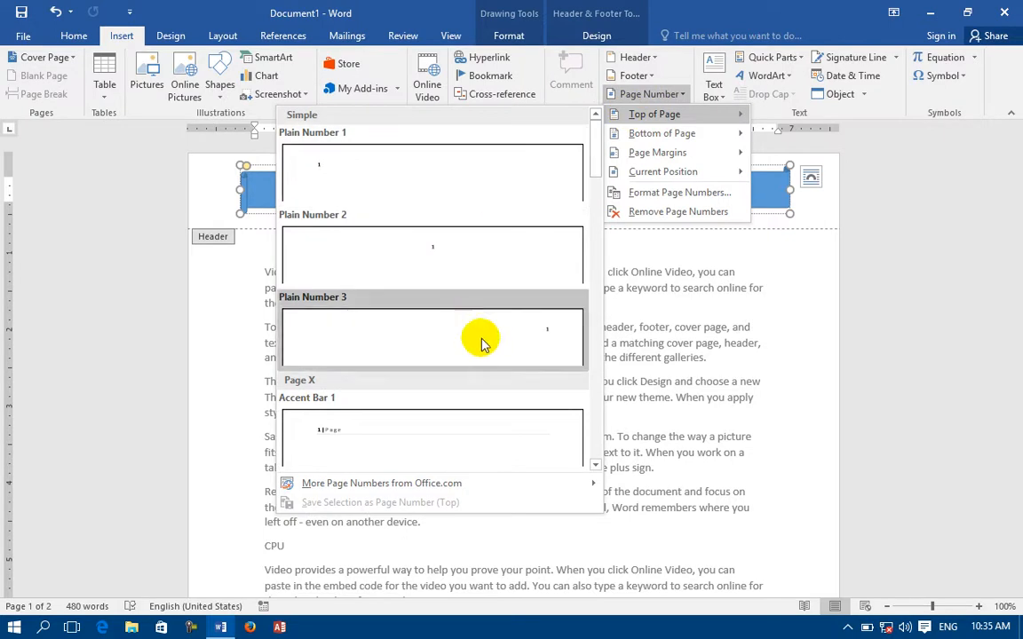
pyautogui.scroll(-10, 598, 468)
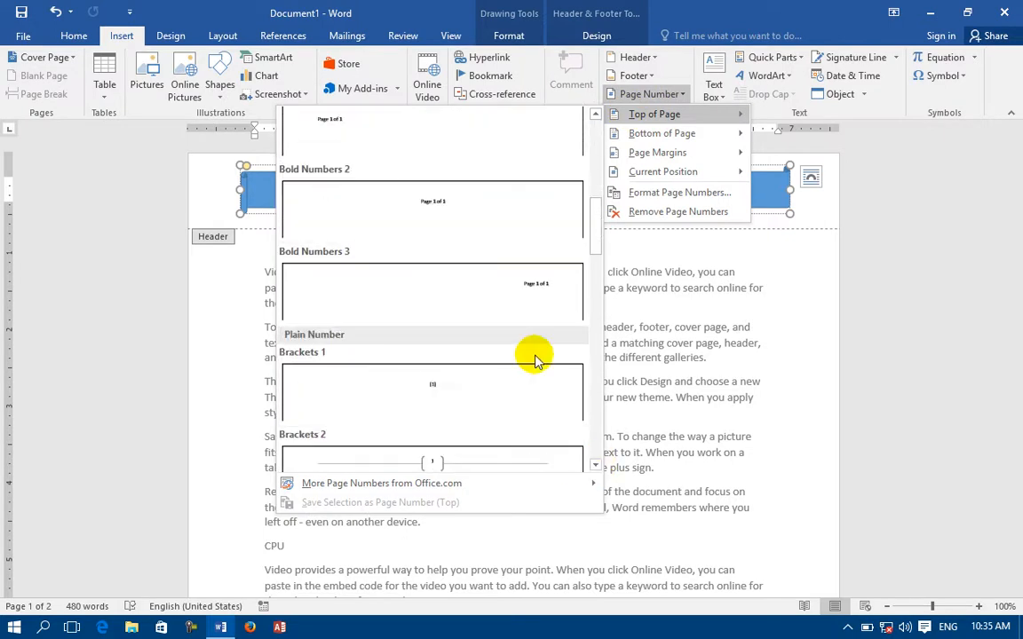
pyautogui.click(468, 235)
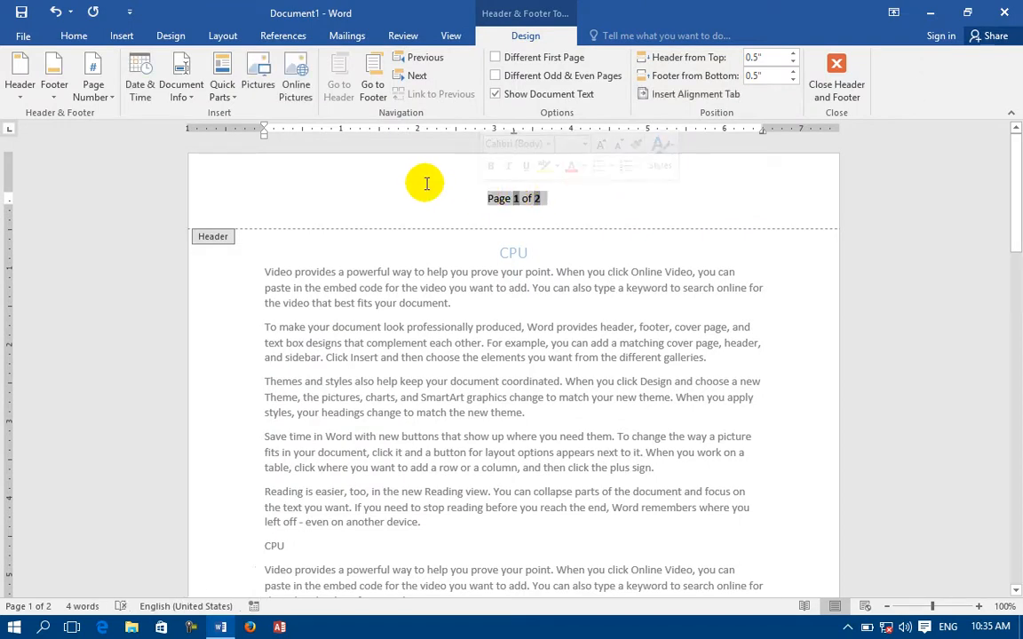
pyautogui.scroll(-12, 426, 185)
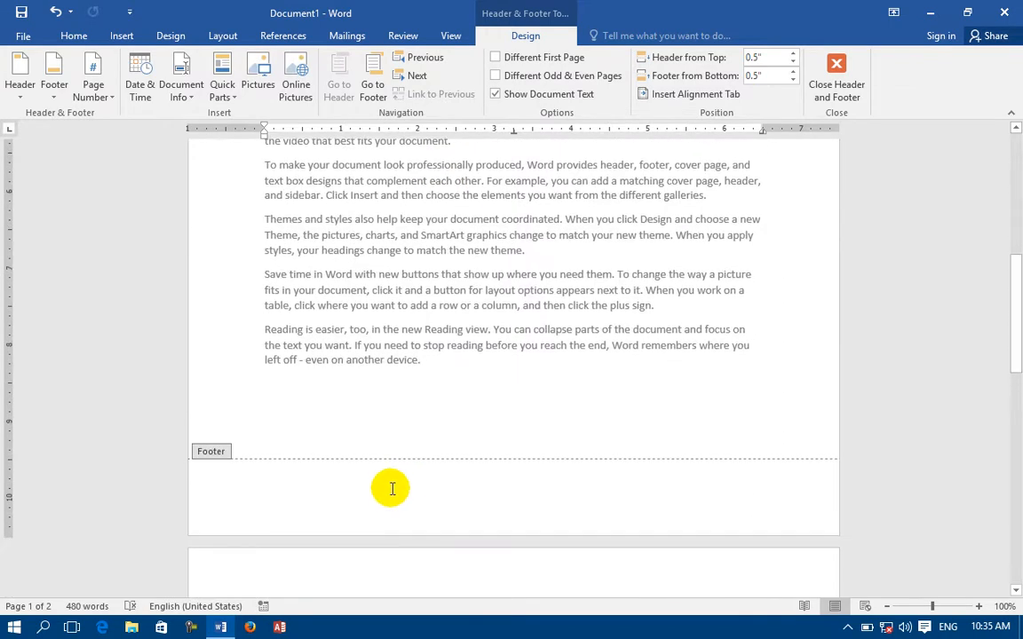
# Draw a blue banner shape across the first page's footer and start adding text to it.
pyautogui.click(393, 488)
pyautogui.click(114, 38)
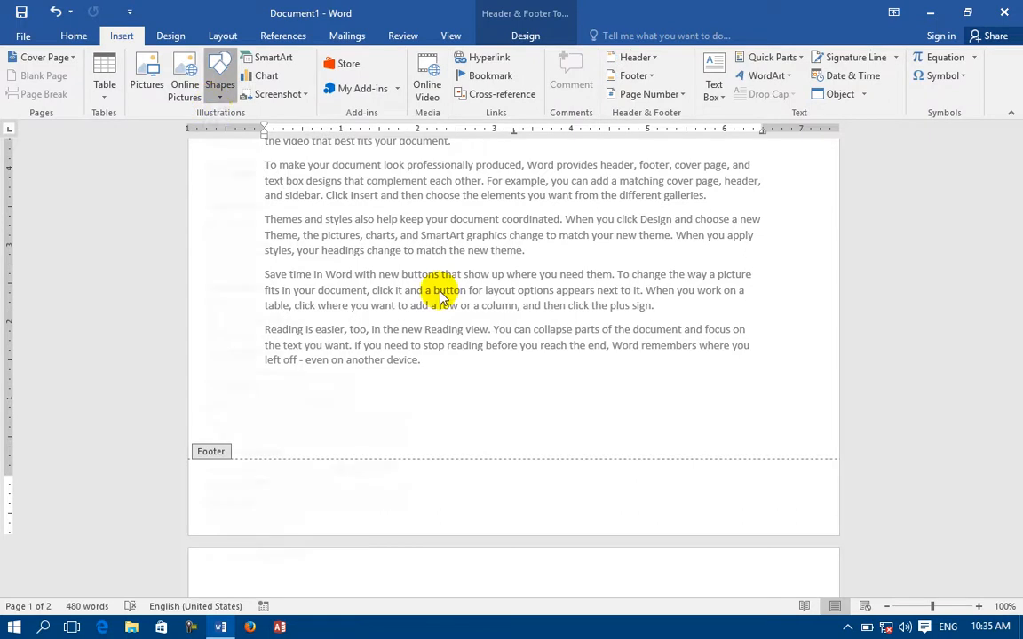
pyautogui.click(217, 98)
pyautogui.click(294, 512)
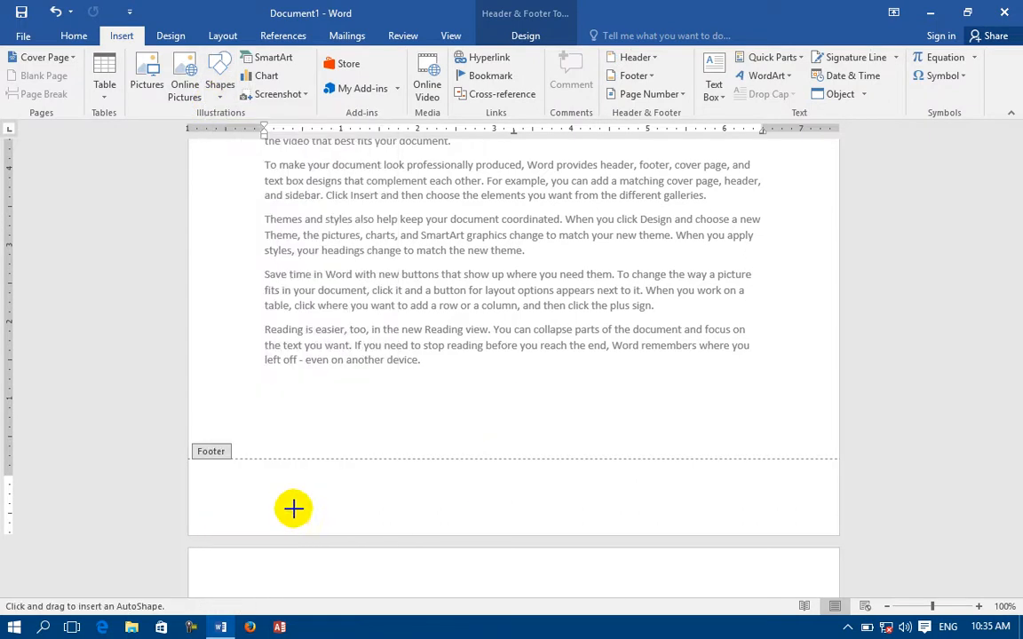
pyautogui.moveTo(305, 480); pyautogui.dragTo(688, 513)
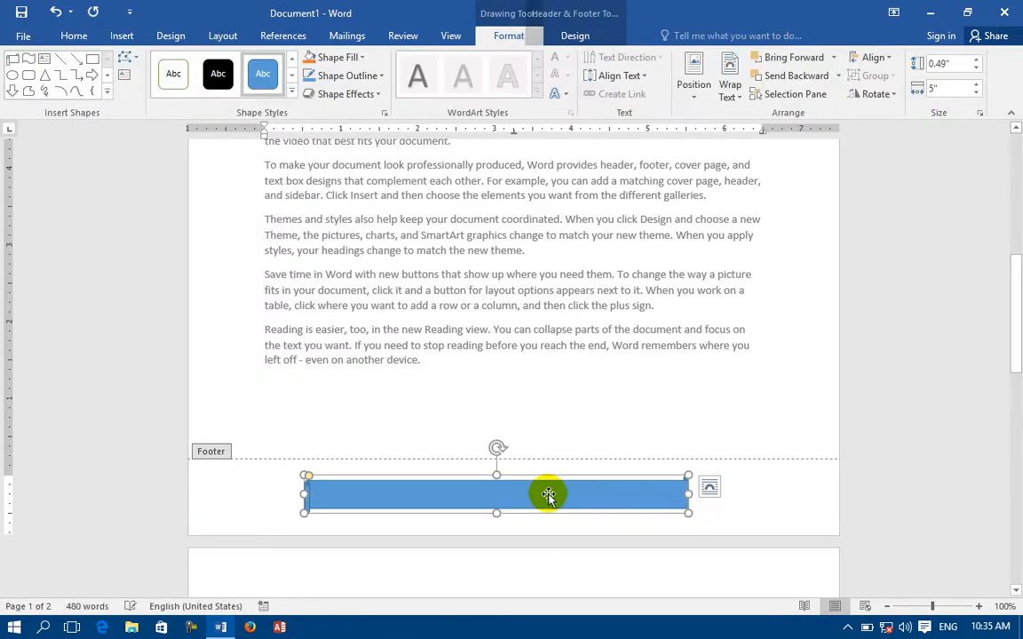
pyautogui.rightClick(548, 493)
pyautogui.click(593, 293)
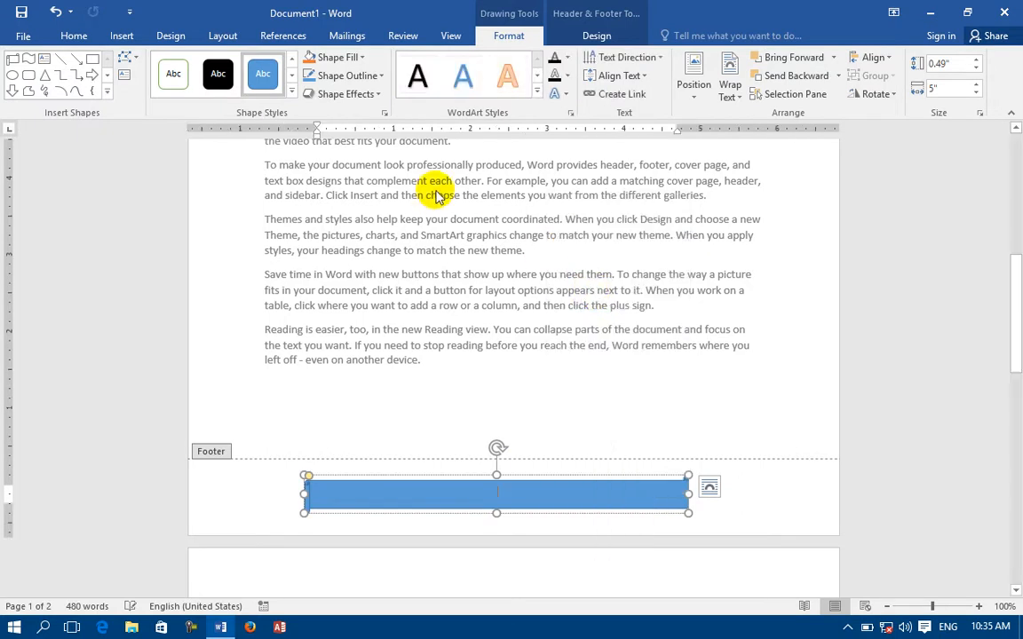
# Insert an Accent Bar 1 bottom-of-page number reading '1 | Page' in the footer.
pyautogui.click(123, 38)
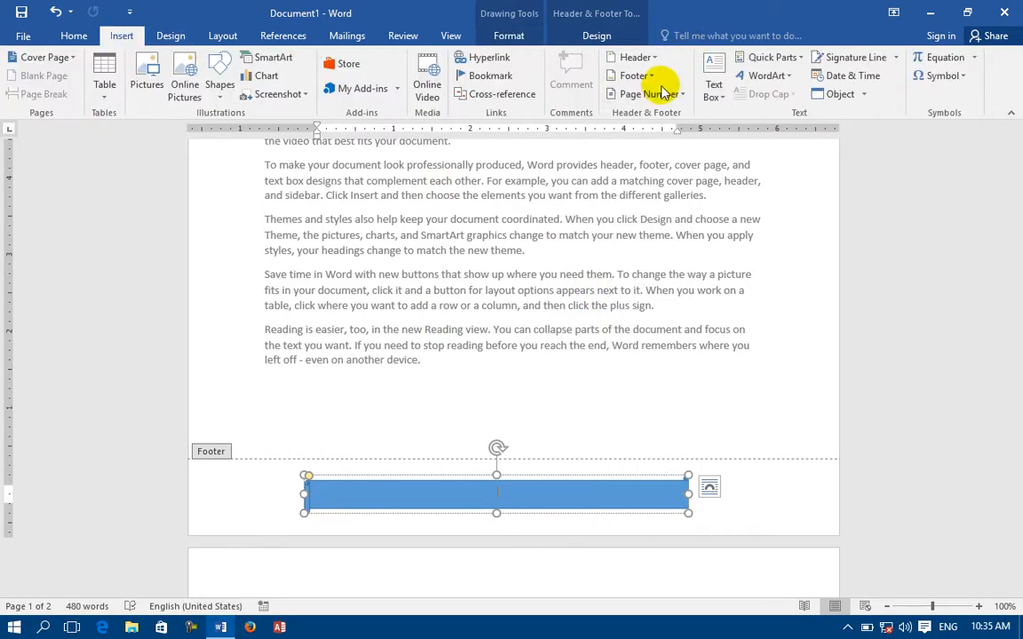
pyautogui.click(652, 94)
pyautogui.moveTo(690, 145)
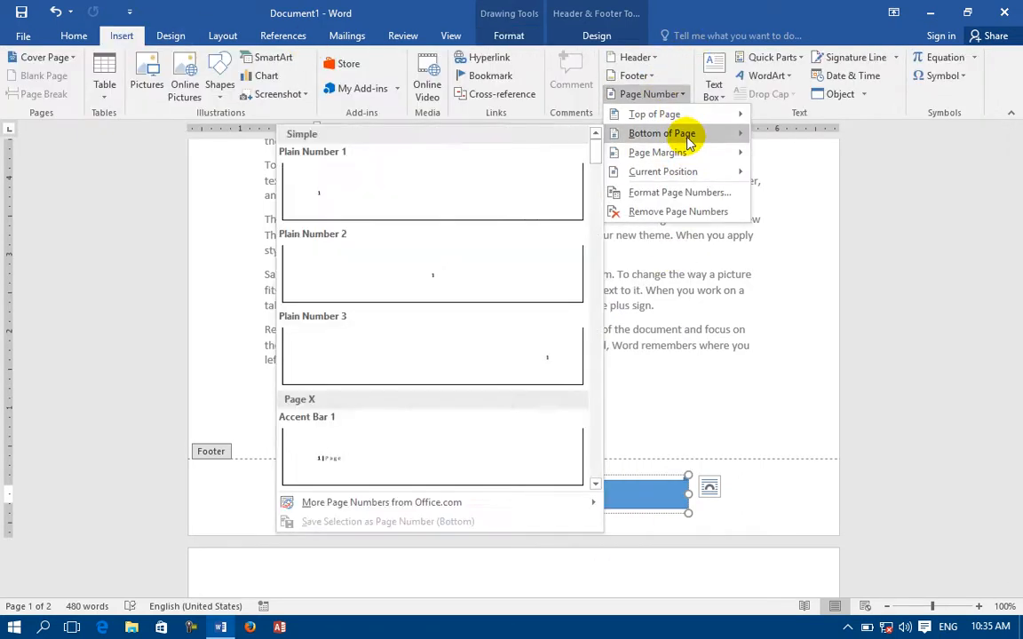
pyautogui.click(400, 445)
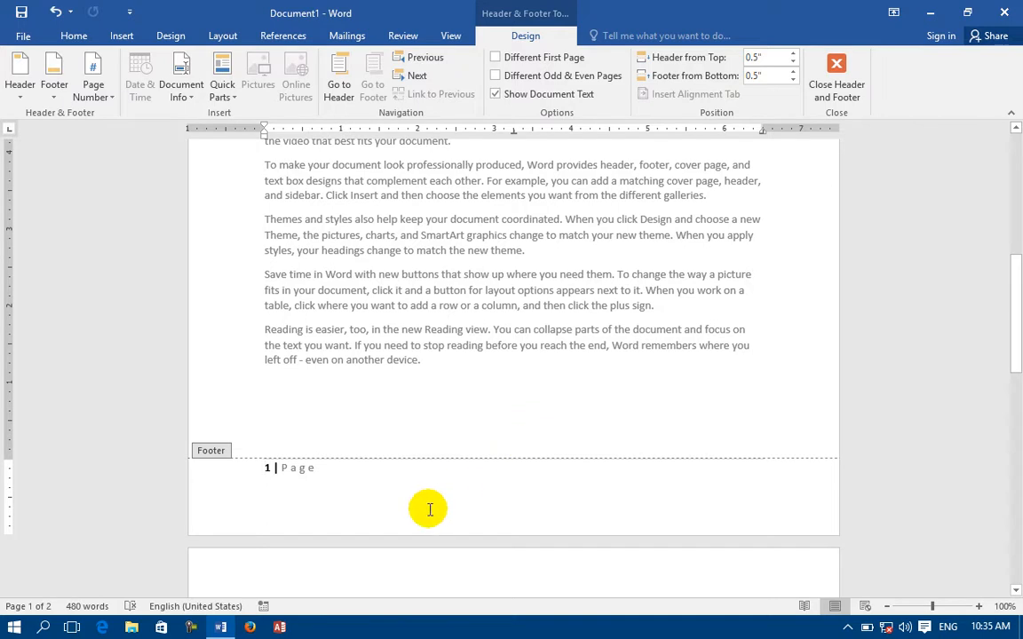
pyautogui.click(224, 460)
pyautogui.press('Delete')
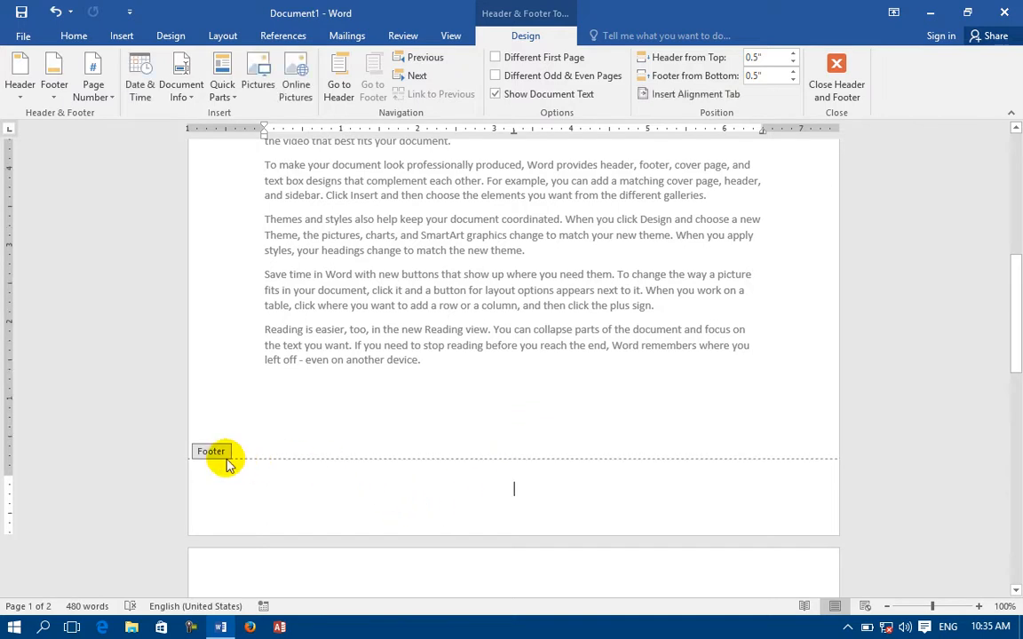
pyautogui.hotkey('ctrl', 'z')
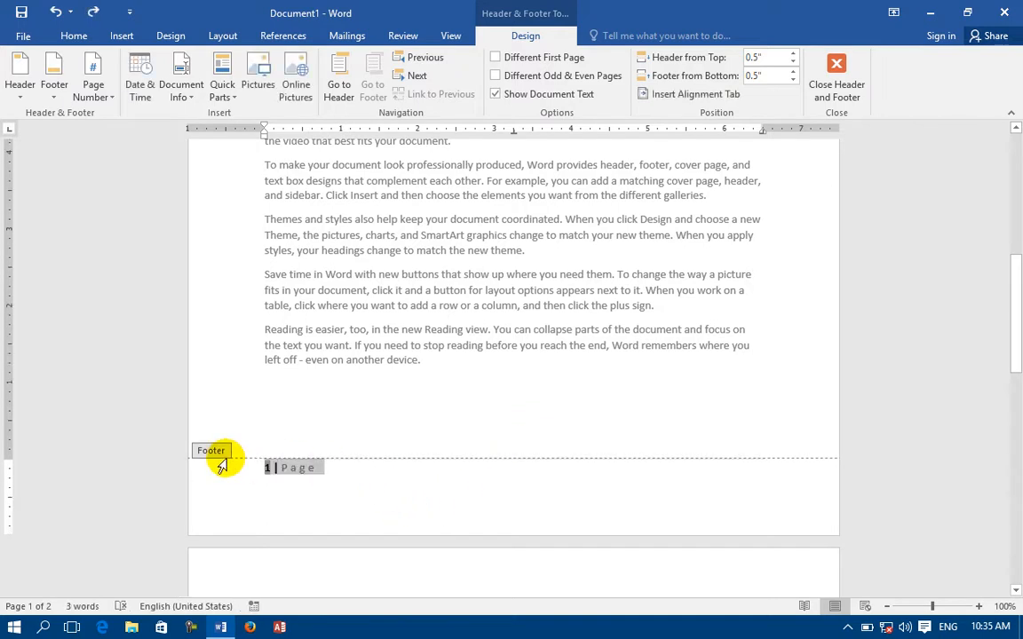
pyautogui.hotkey('ctrl', 'z')
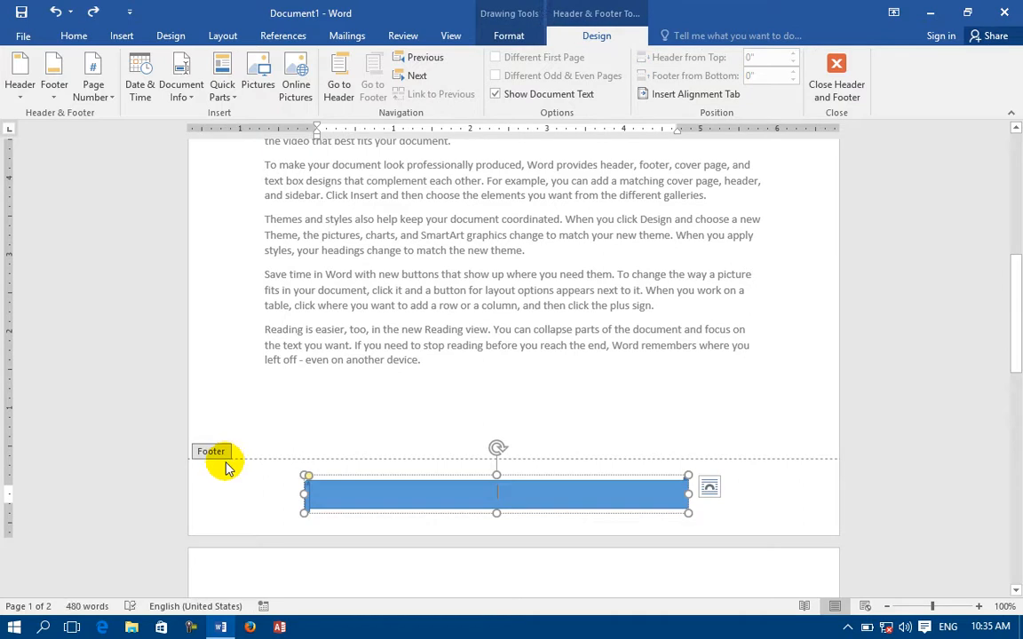
pyautogui.click(735, 506)
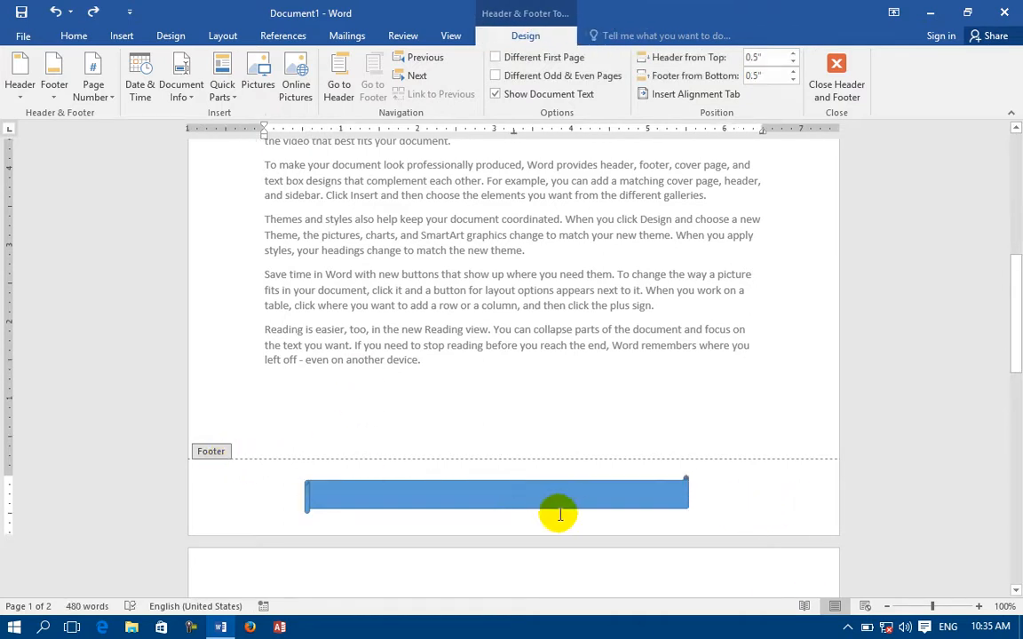
pyautogui.click(122, 35)
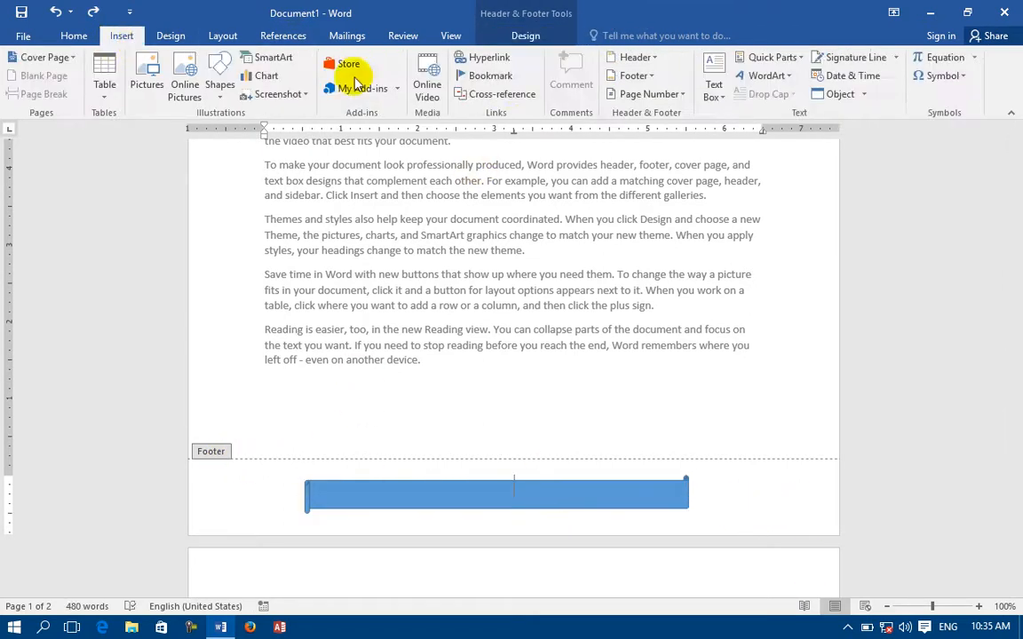
pyautogui.click(654, 92)
pyautogui.moveTo(663, 132)
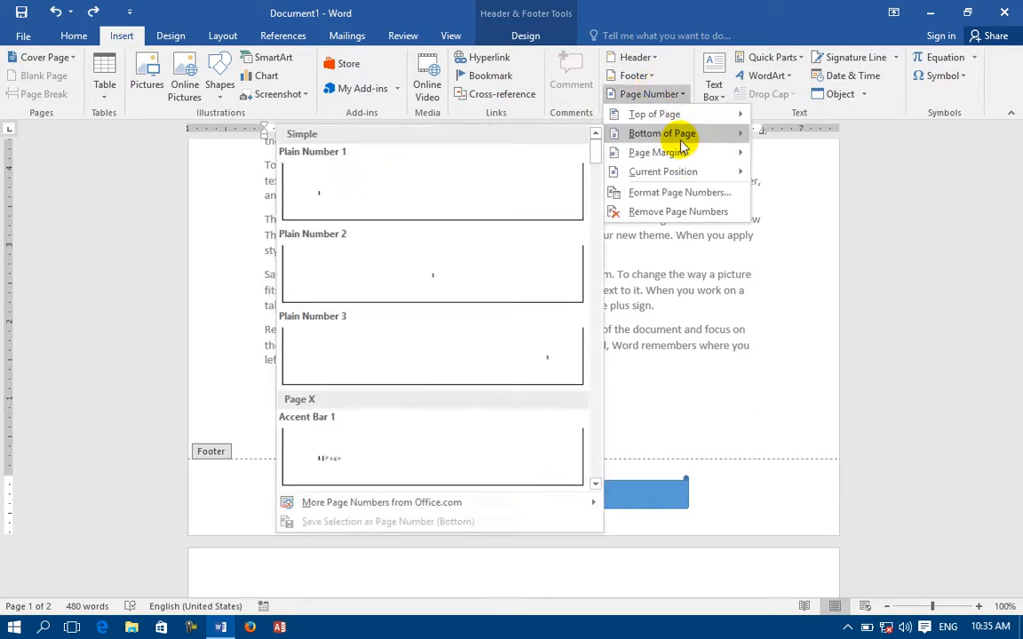
pyautogui.click(397, 446)
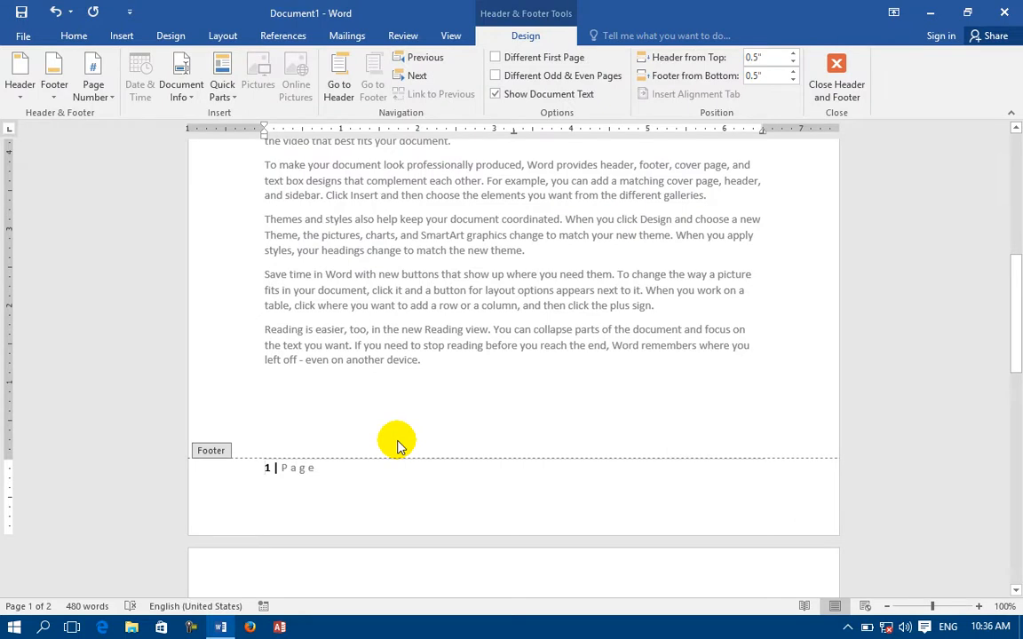
pyautogui.moveTo(355, 471); pyautogui.dragTo(242, 462)
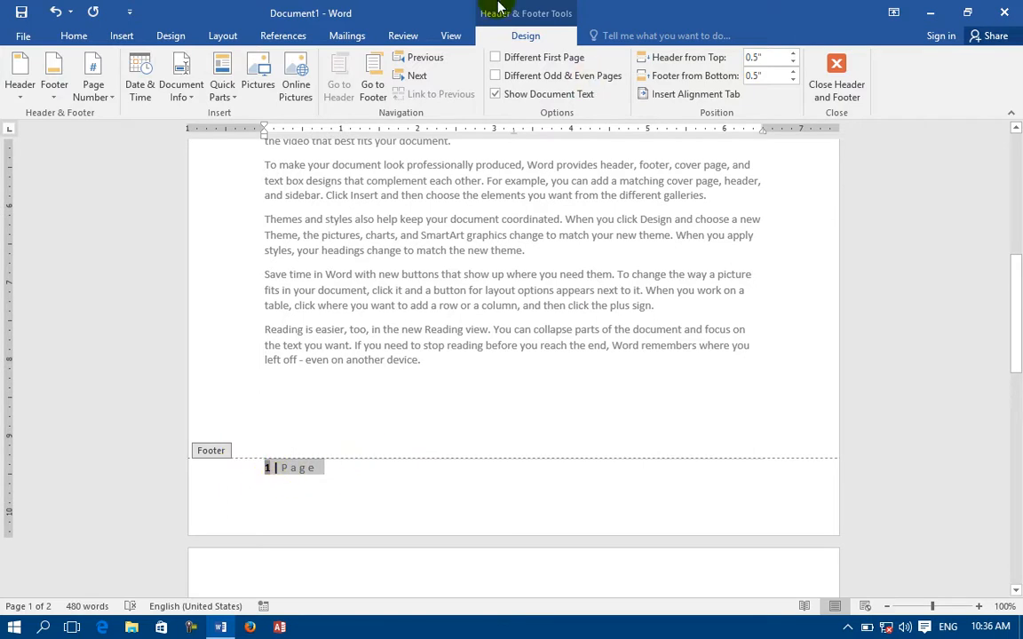
# Remove the '1 | Page' page number from the document.
pyautogui.click(132, 39)
pyautogui.click(676, 93)
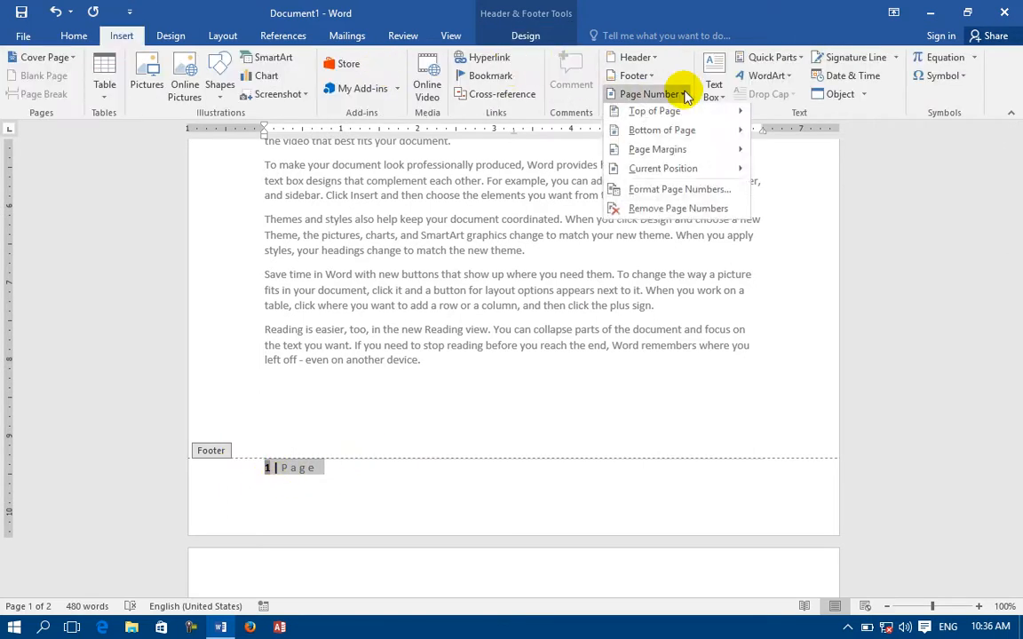
pyautogui.click(698, 213)
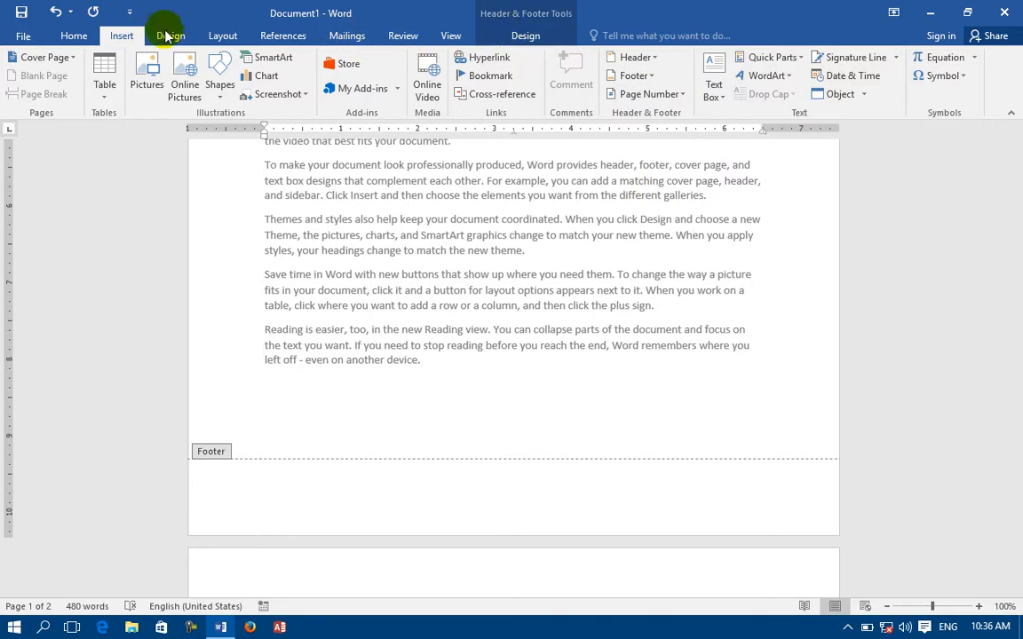
# Browse the Page Margins page-number designs, then close the list without inserting any.
pyautogui.click(653, 95)
pyautogui.moveTo(658, 134)
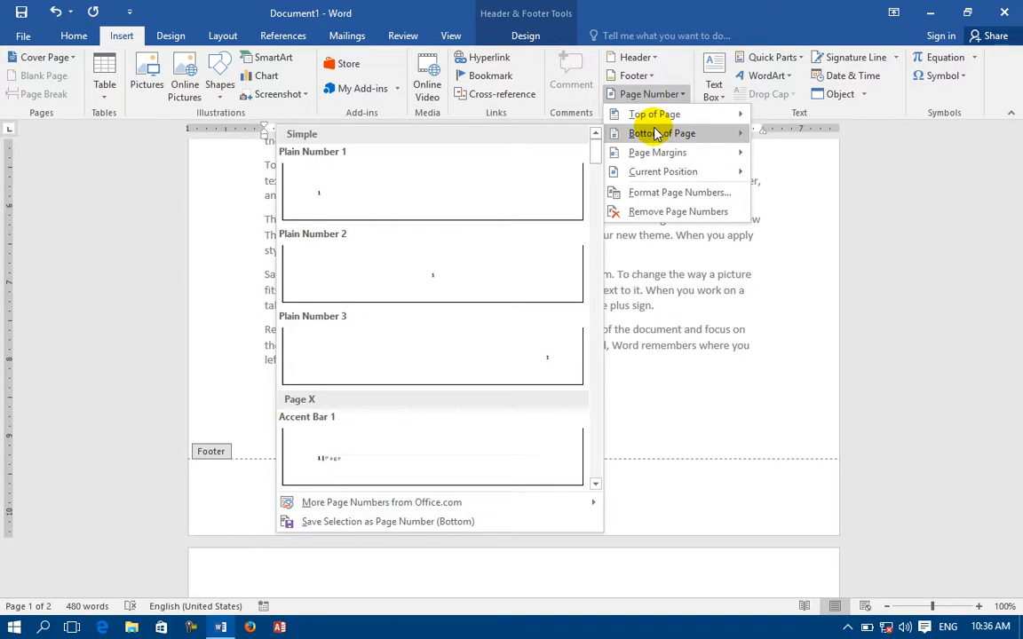
pyautogui.moveTo(659, 160)
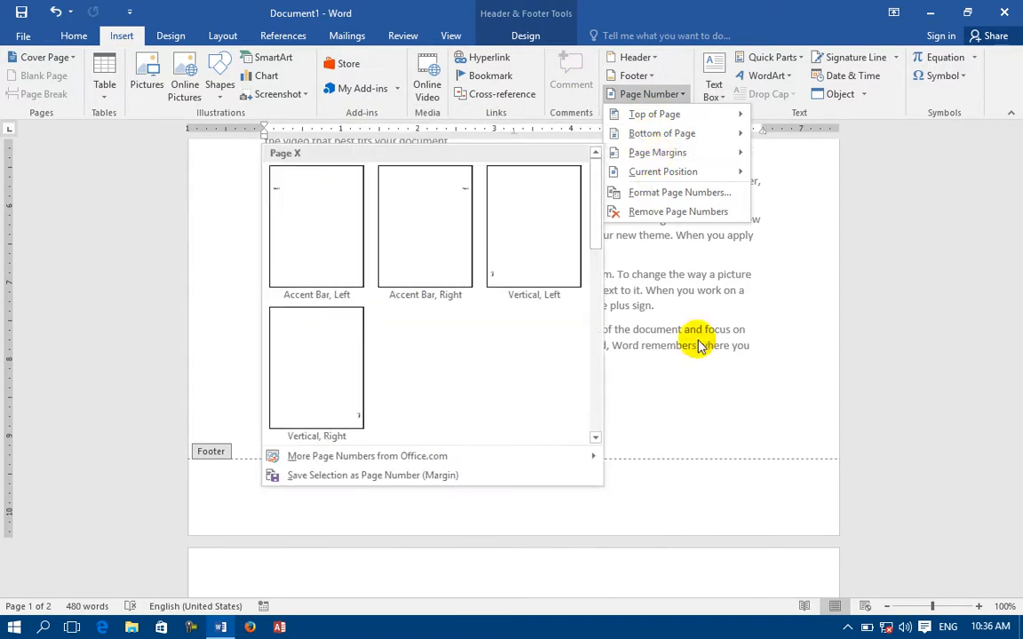
pyautogui.click(711, 376)
pyautogui.scroll(3, 668, 378)
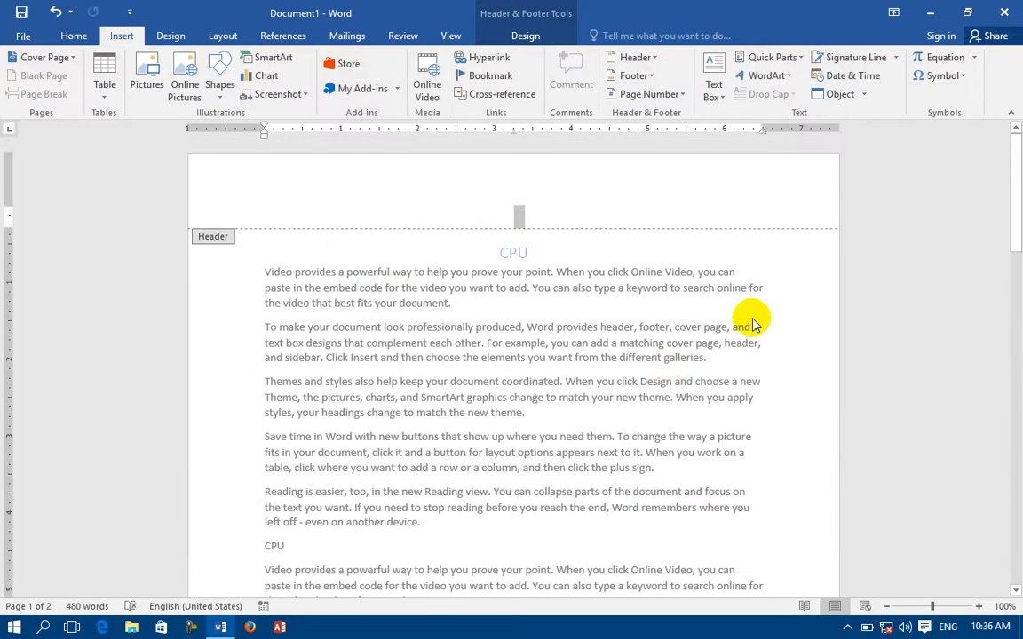
# Return to the body text and place an Accent Bar, Left number in the left margin.
pyautogui.doubleClick(747, 323)
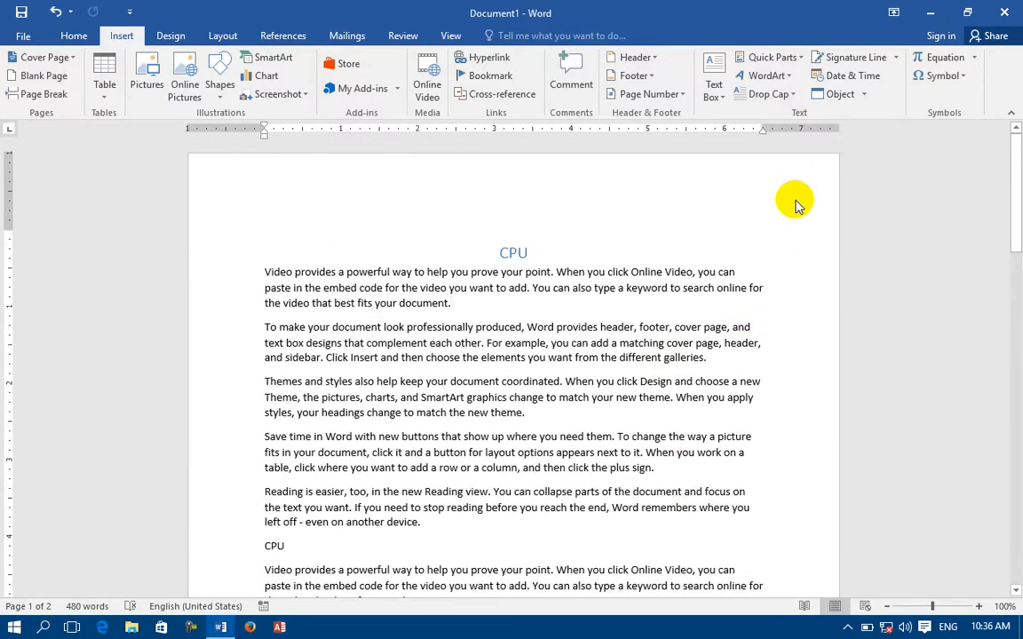
pyautogui.click(653, 93)
pyautogui.moveTo(663, 153)
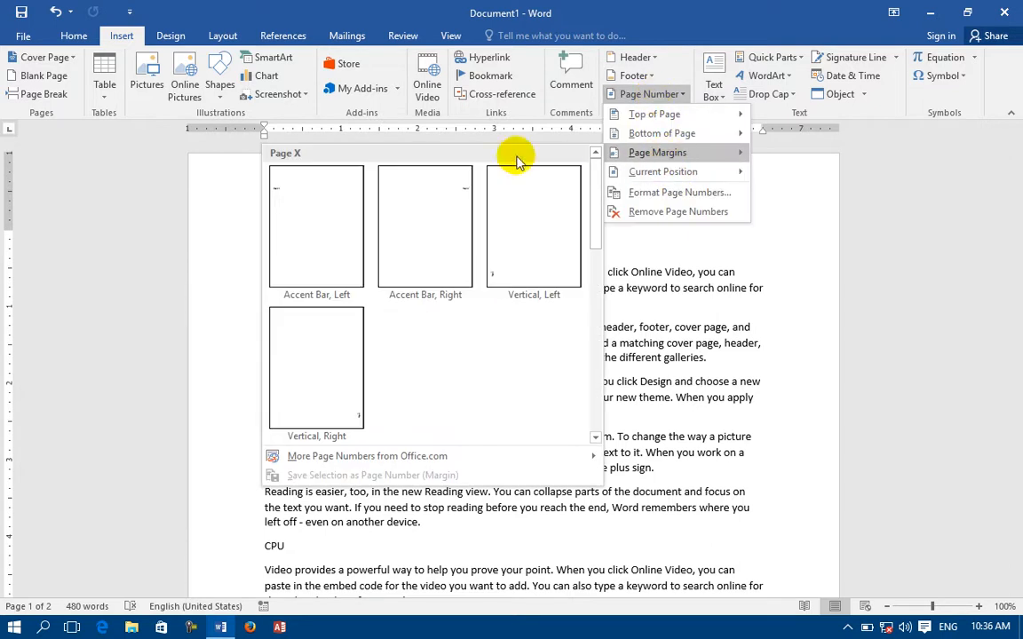
pyautogui.click(302, 191)
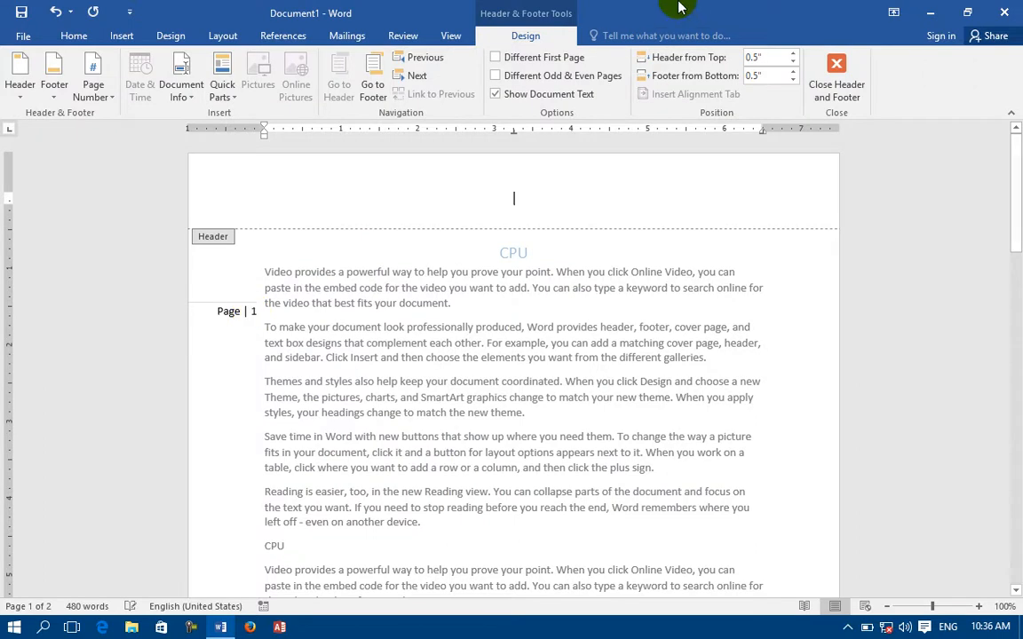
# Switch to an Accent Bar page number in the right margin.
pyautogui.click(124, 34)
pyautogui.click(626, 95)
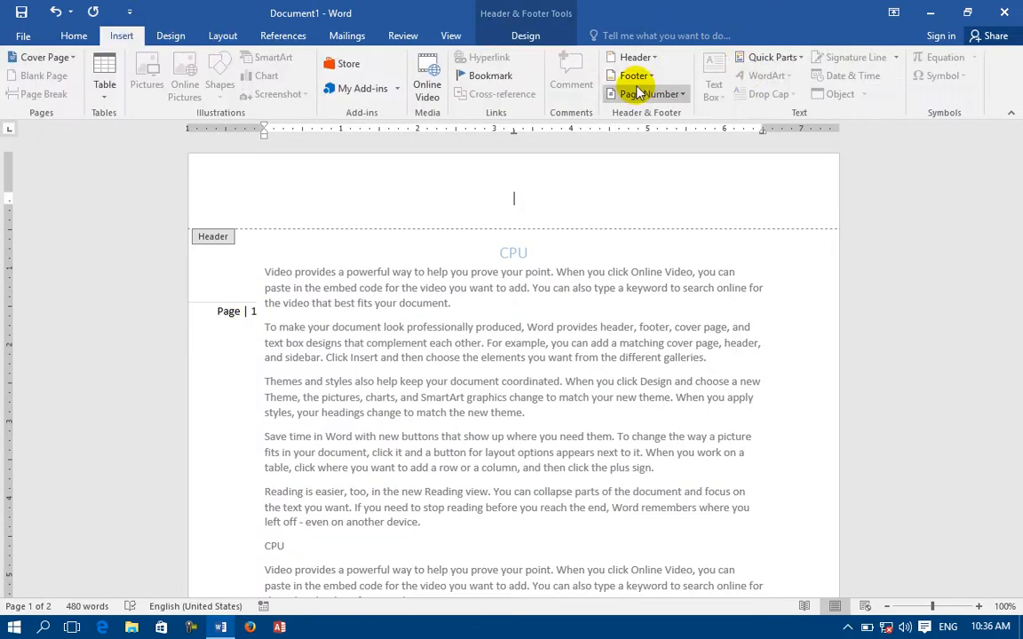
pyautogui.moveTo(622, 158)
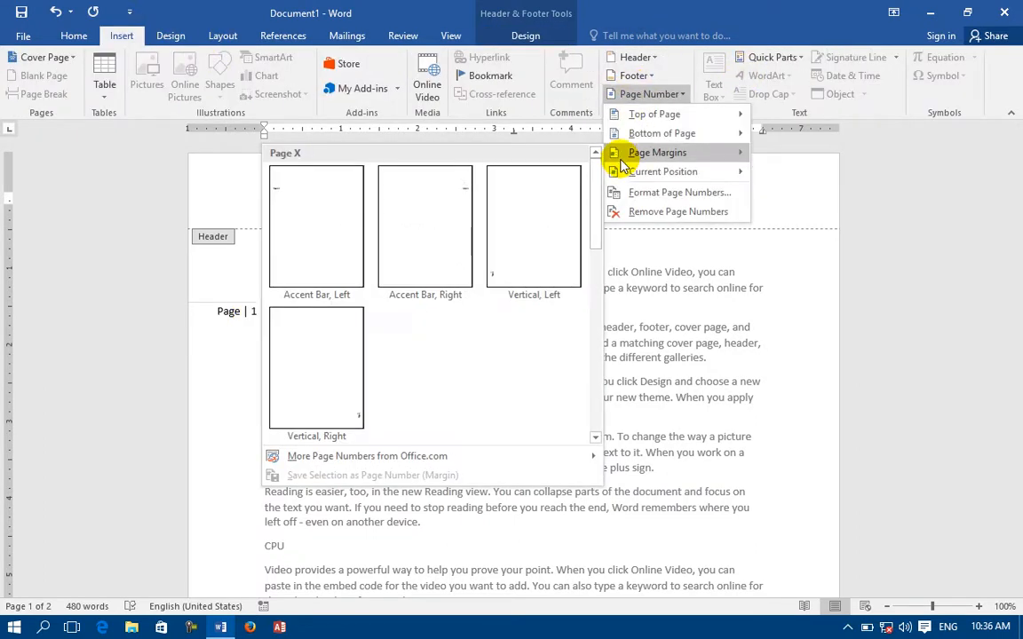
pyautogui.click(465, 210)
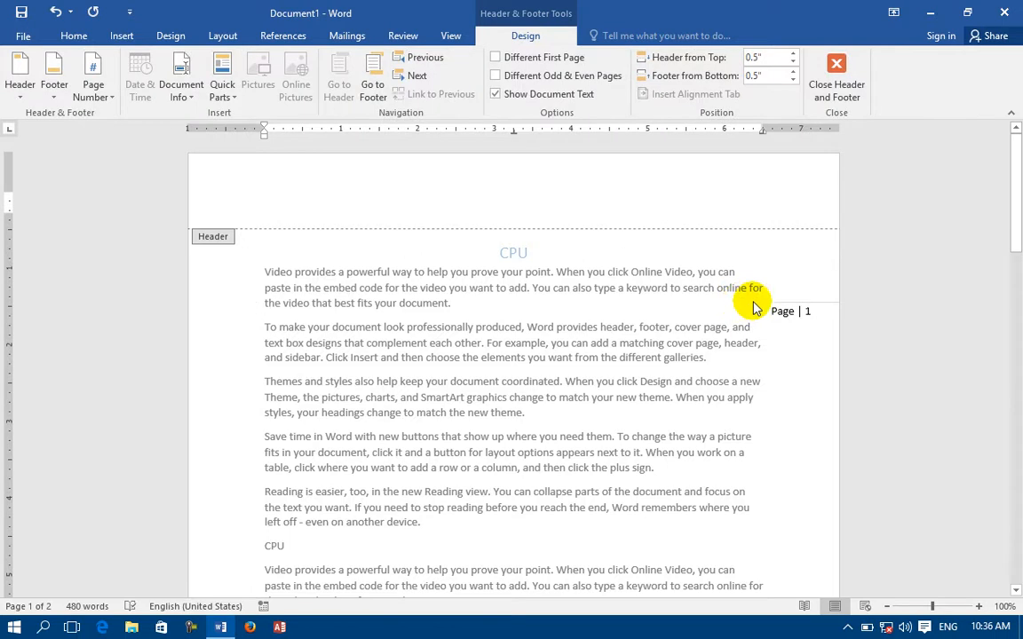
# Place a vertical 'Page 1' number in the left margin.
pyautogui.click(122, 40)
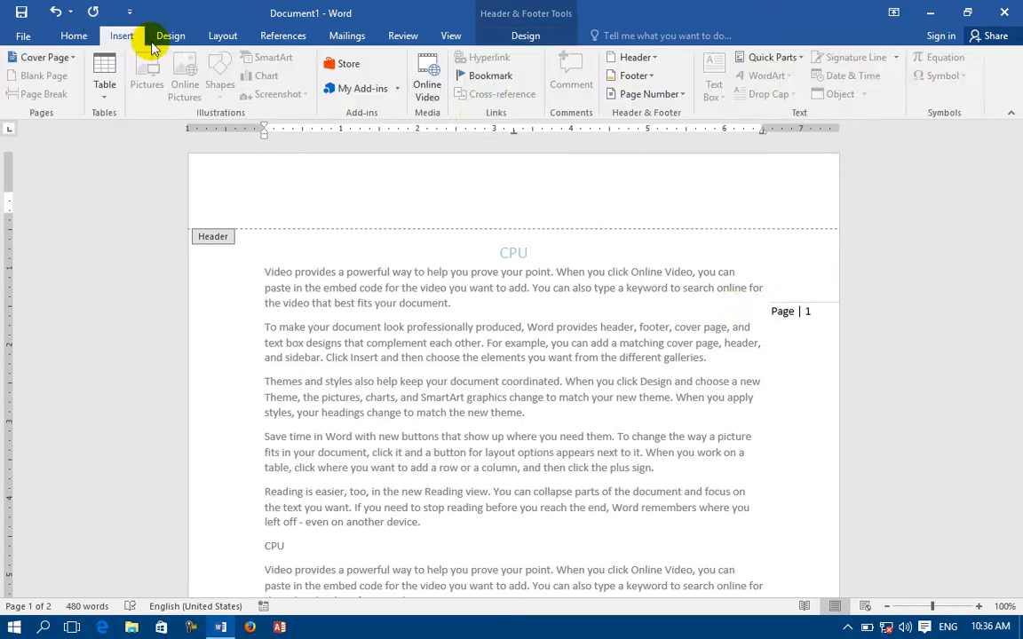
pyautogui.click(622, 94)
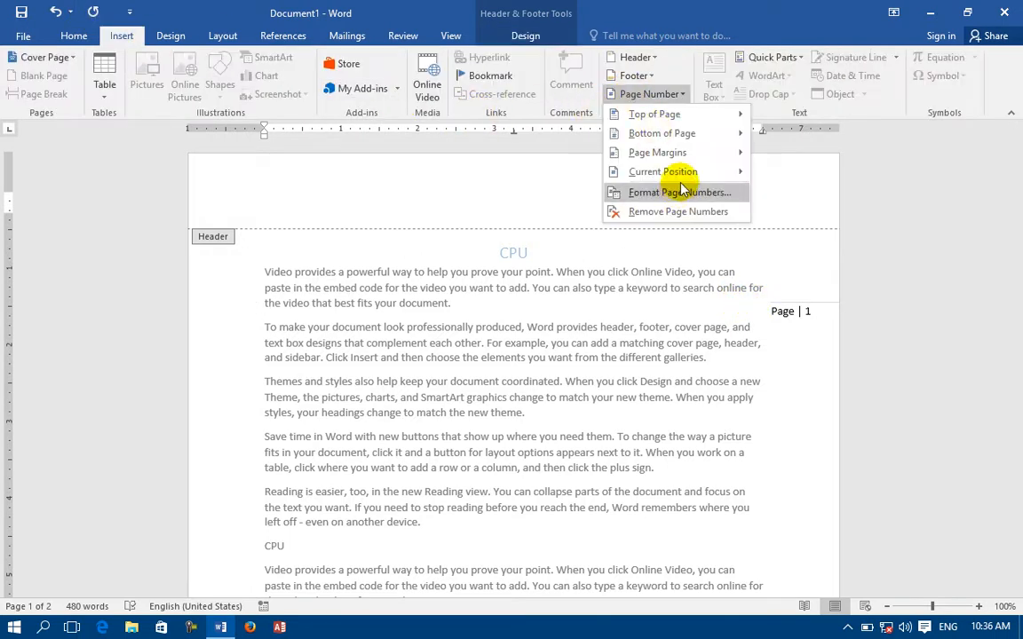
pyautogui.moveTo(676, 152)
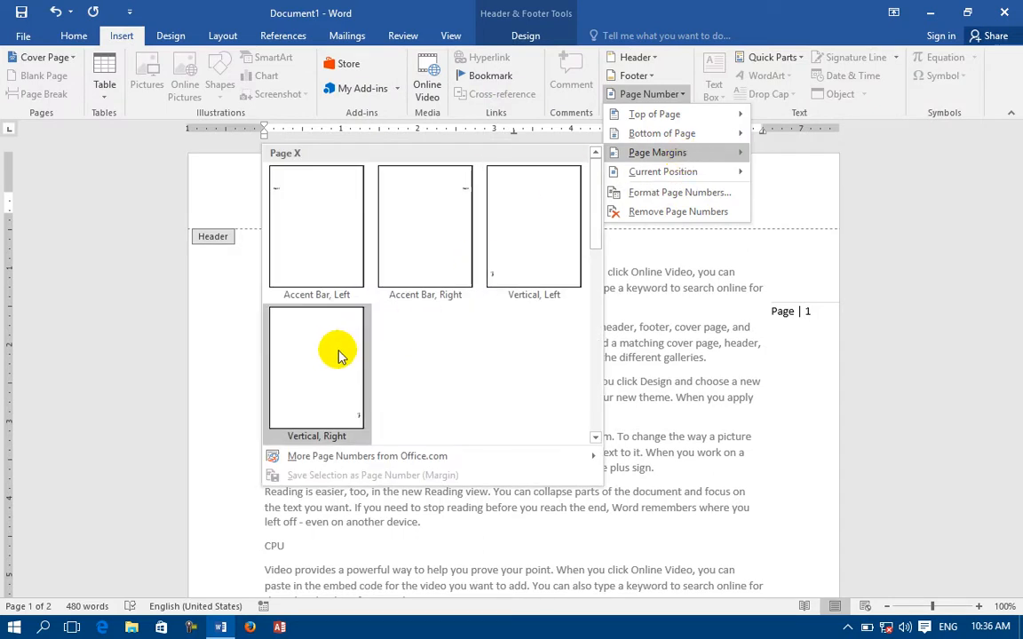
pyautogui.click(568, 240)
pyautogui.scroll(-4, 533, 302)
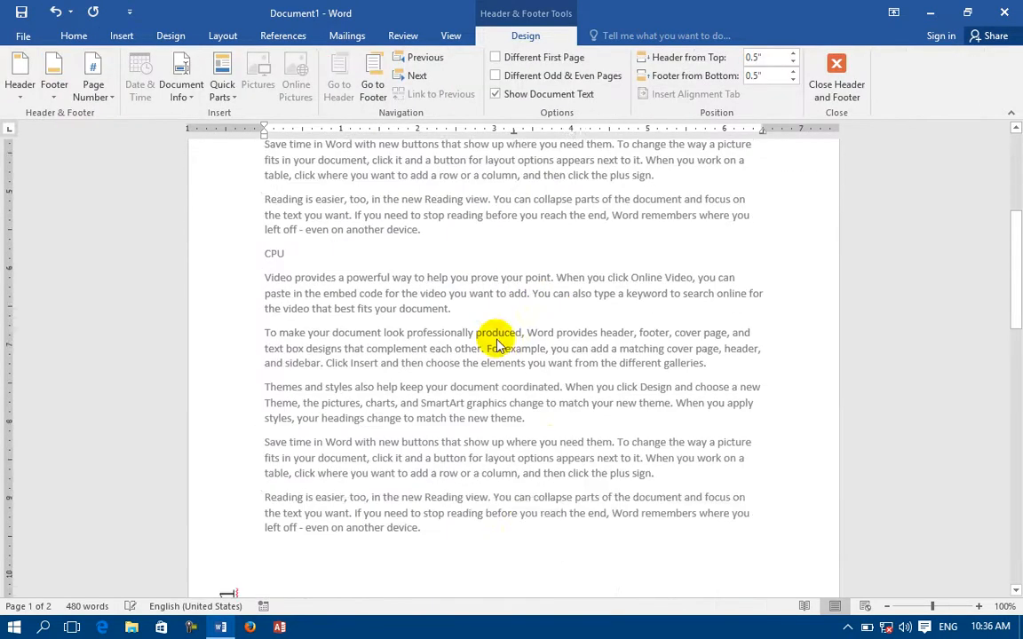
pyautogui.scroll(-8, 528, 306)
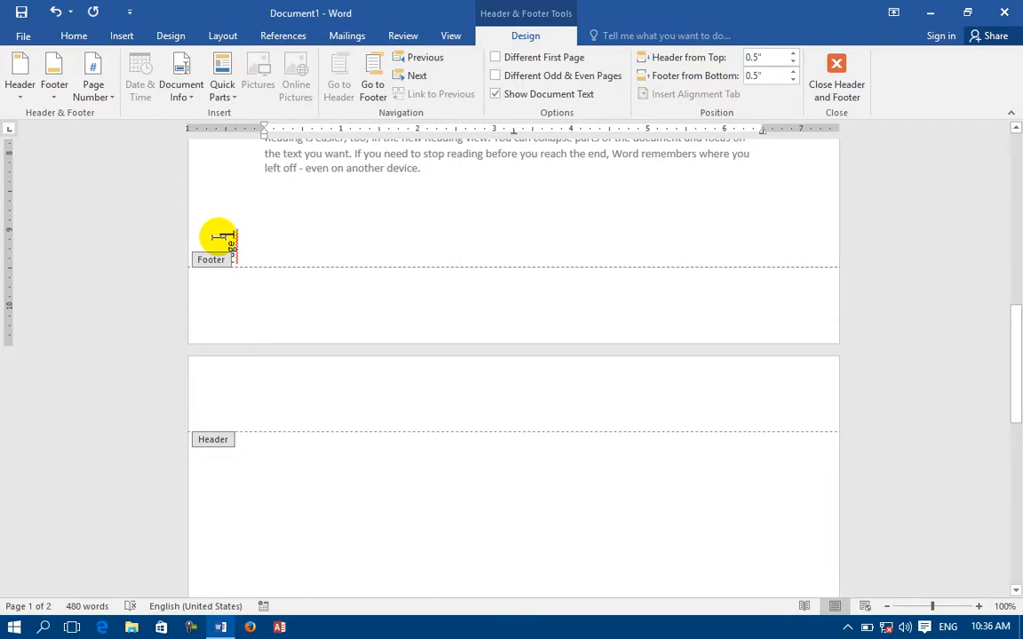
pyautogui.click(122, 35)
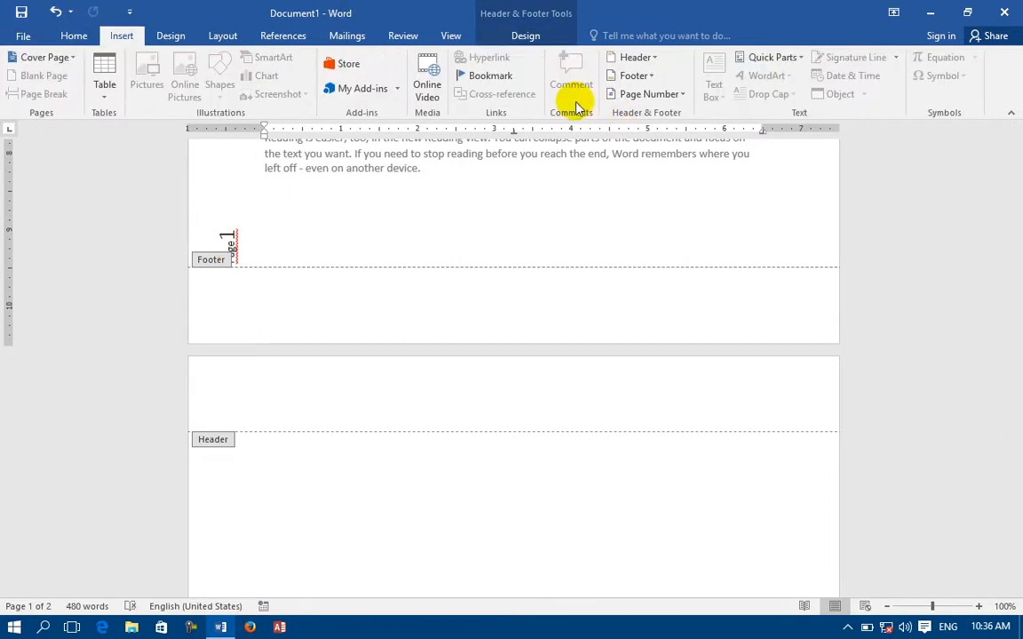
pyautogui.click(661, 95)
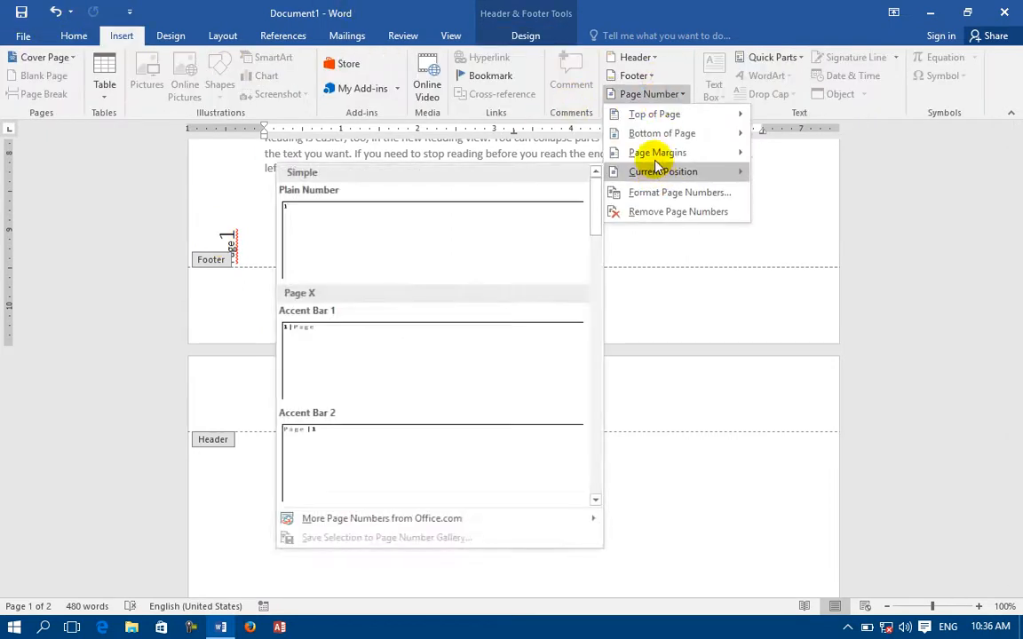
pyautogui.moveTo(657, 153)
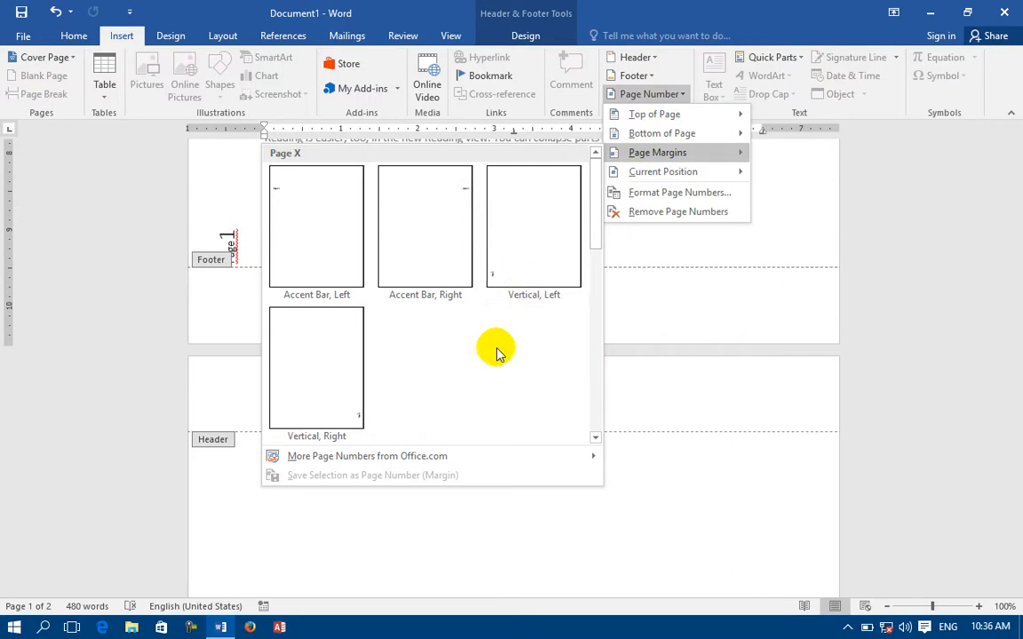
pyautogui.click(543, 264)
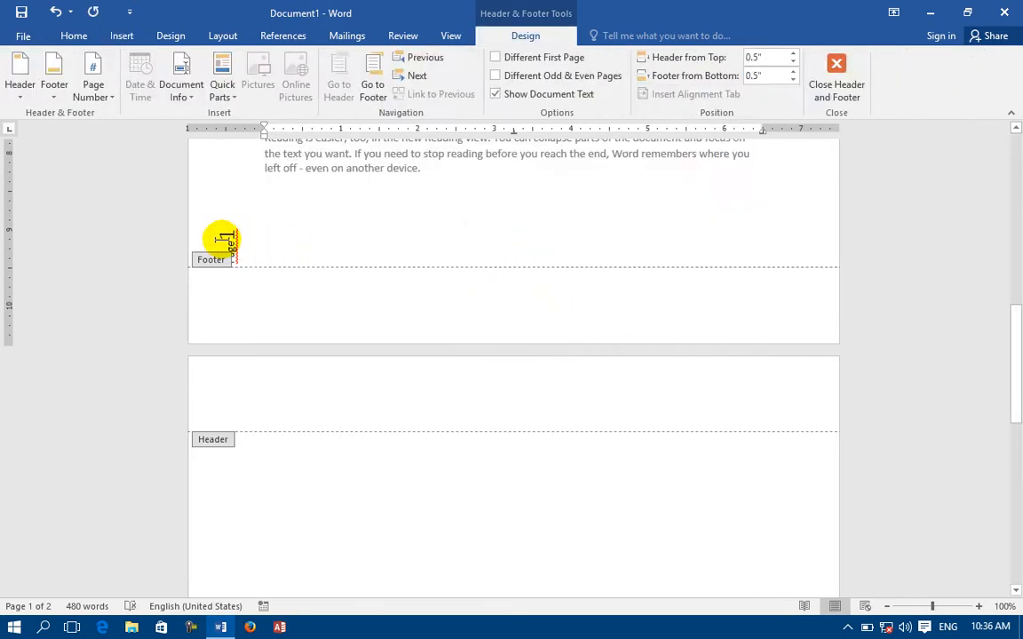
# Remove all page numbers from the document.
pyautogui.click(73, 37)
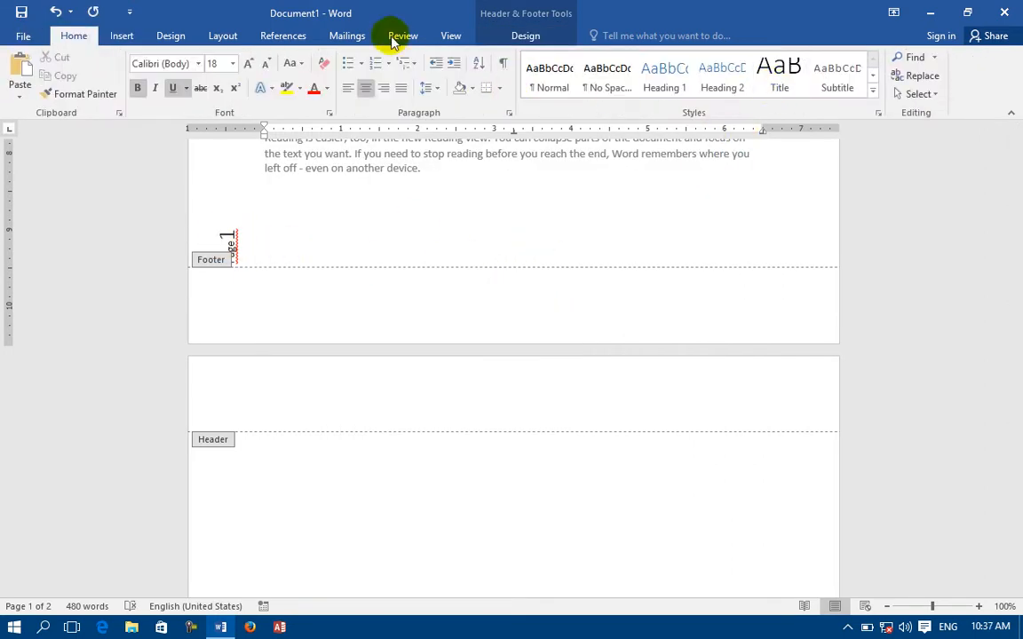
pyautogui.click(125, 37)
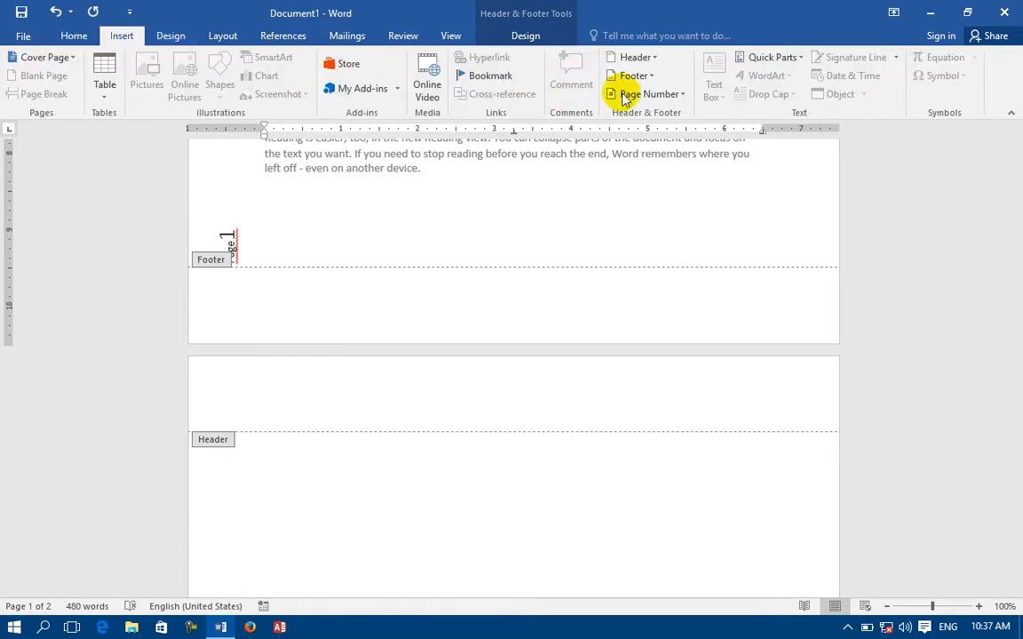
pyautogui.click(639, 94)
pyautogui.click(651, 211)
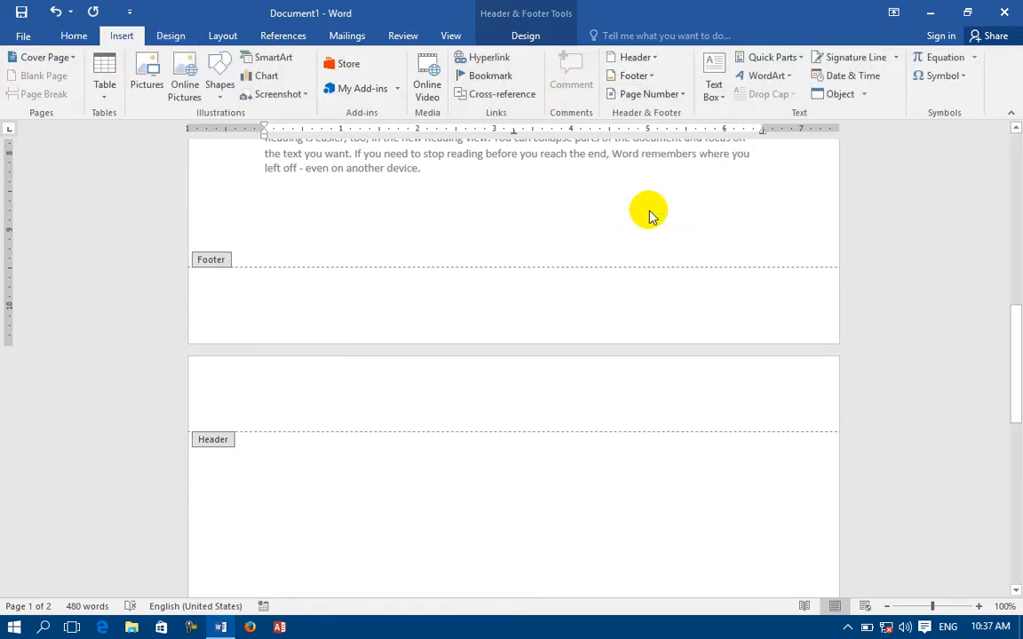
pyautogui.click(645, 95)
pyautogui.moveTo(660, 178)
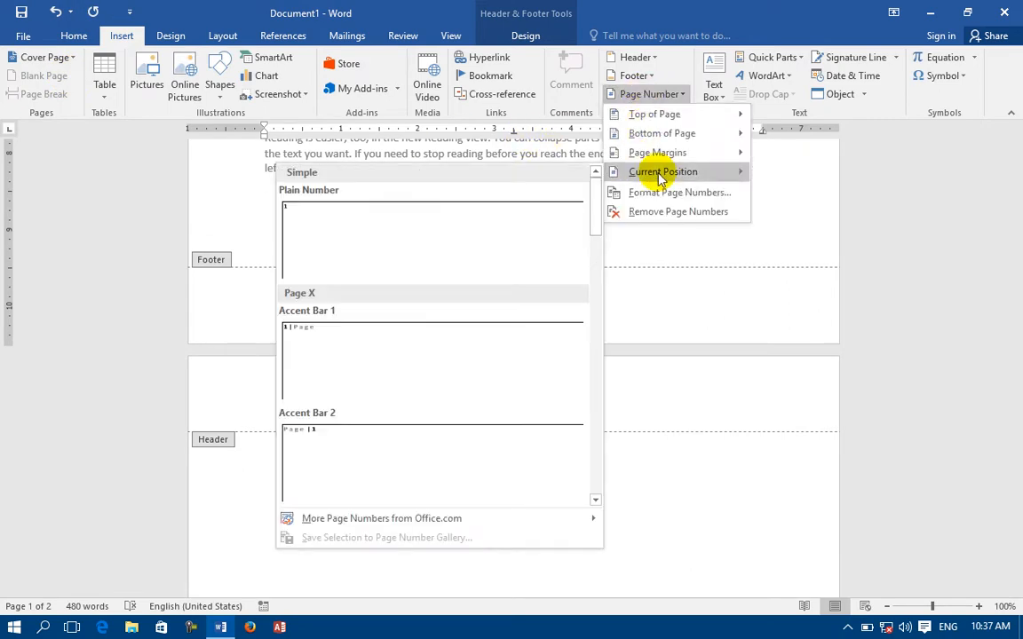
pyautogui.click(322, 266)
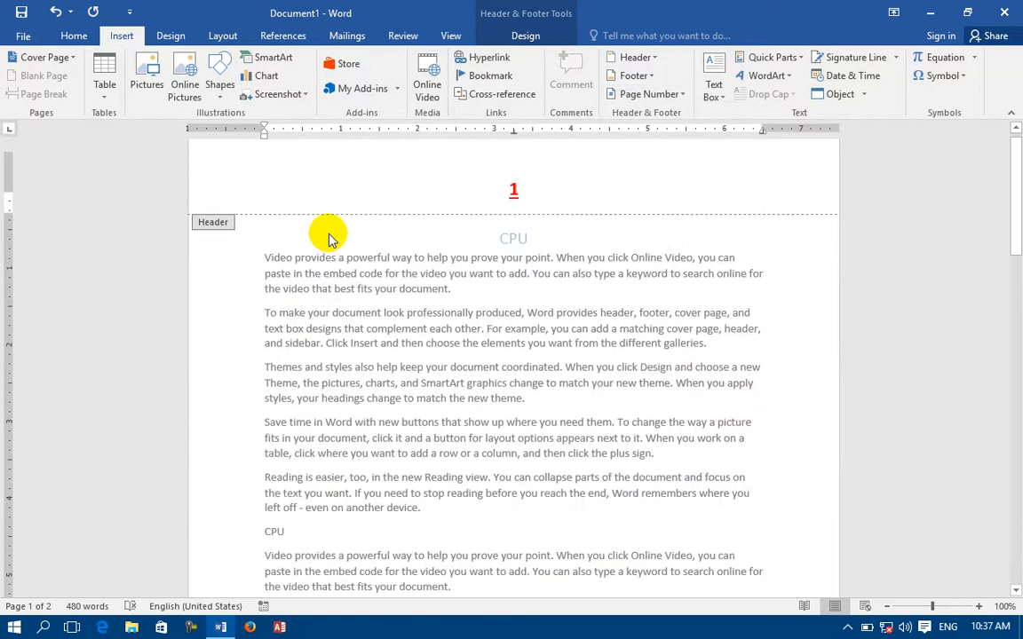
pyautogui.doubleClick(530, 205)
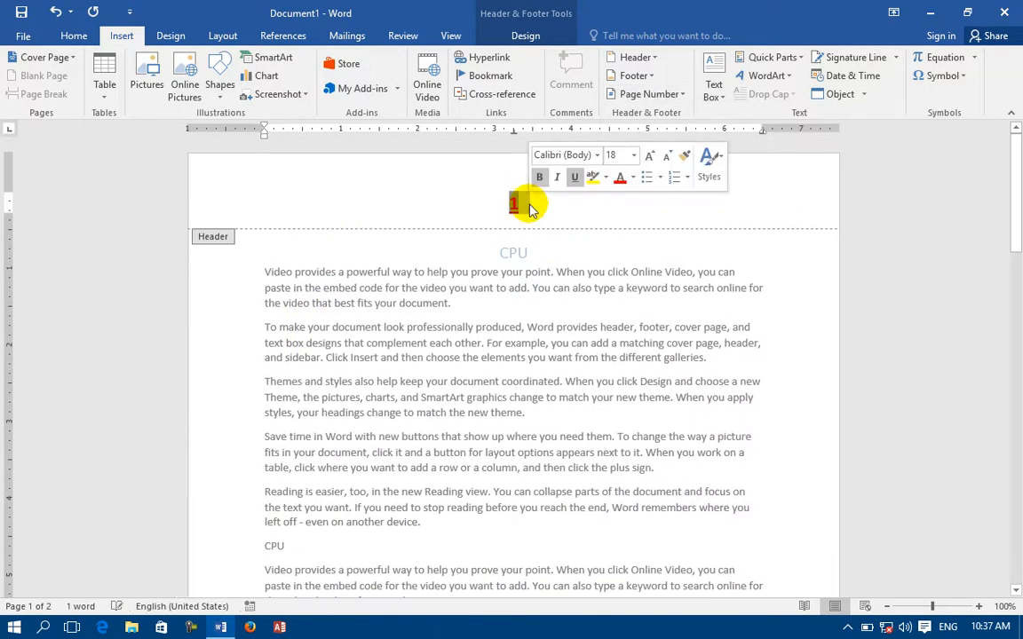
pyautogui.click(647, 94)
pyautogui.moveTo(652, 174)
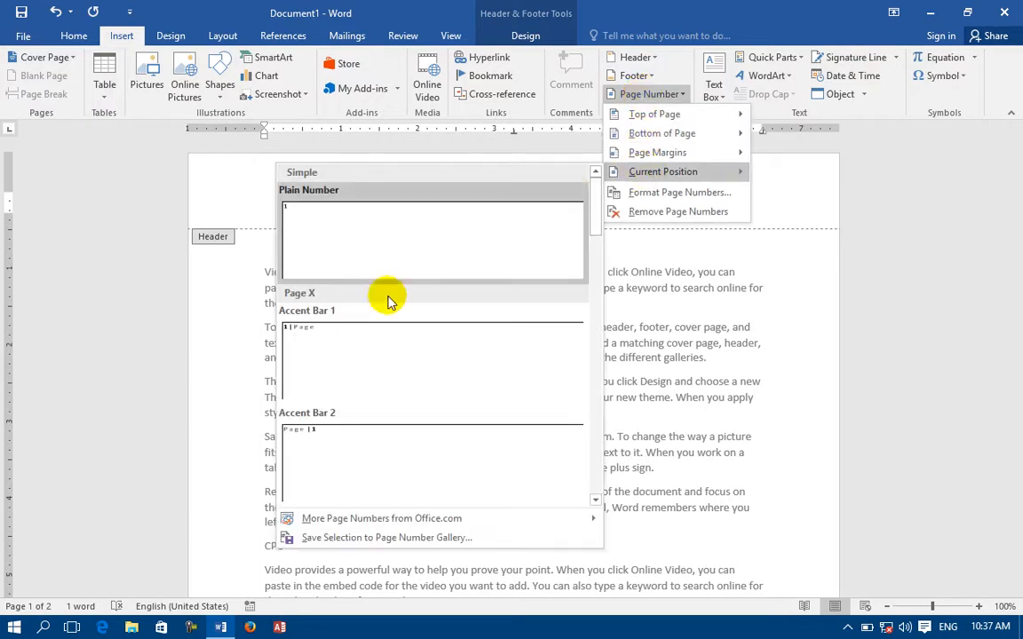
pyautogui.click(366, 359)
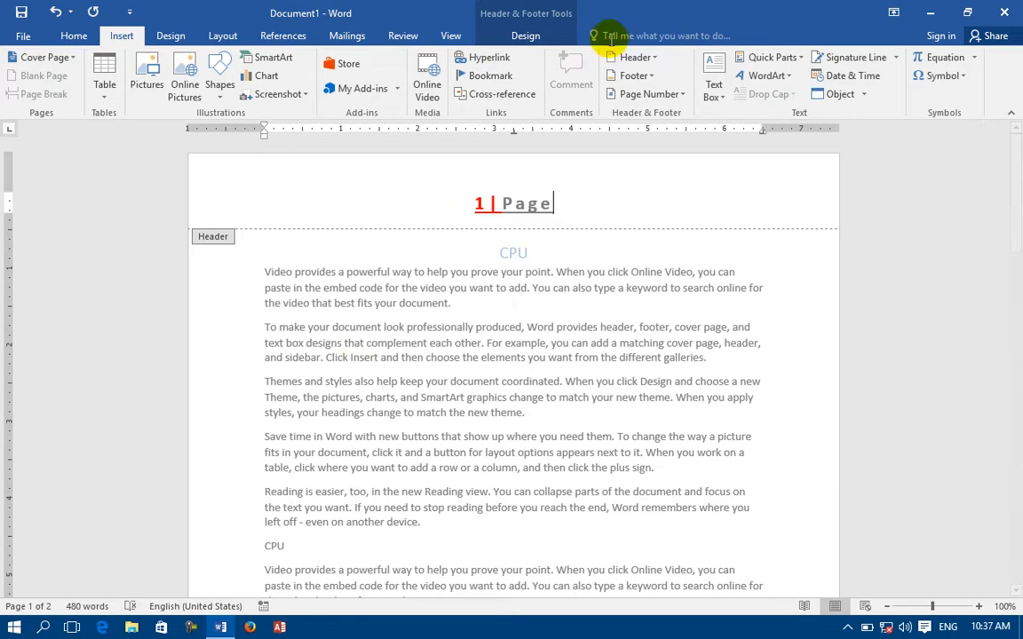
pyautogui.click(645, 95)
pyautogui.moveTo(685, 173)
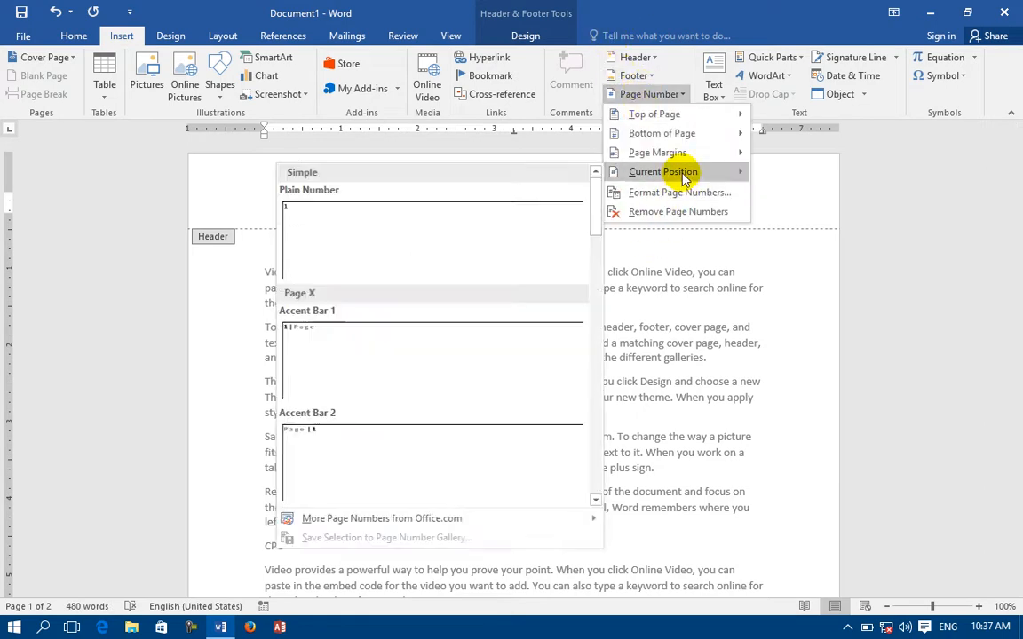
pyautogui.click(397, 438)
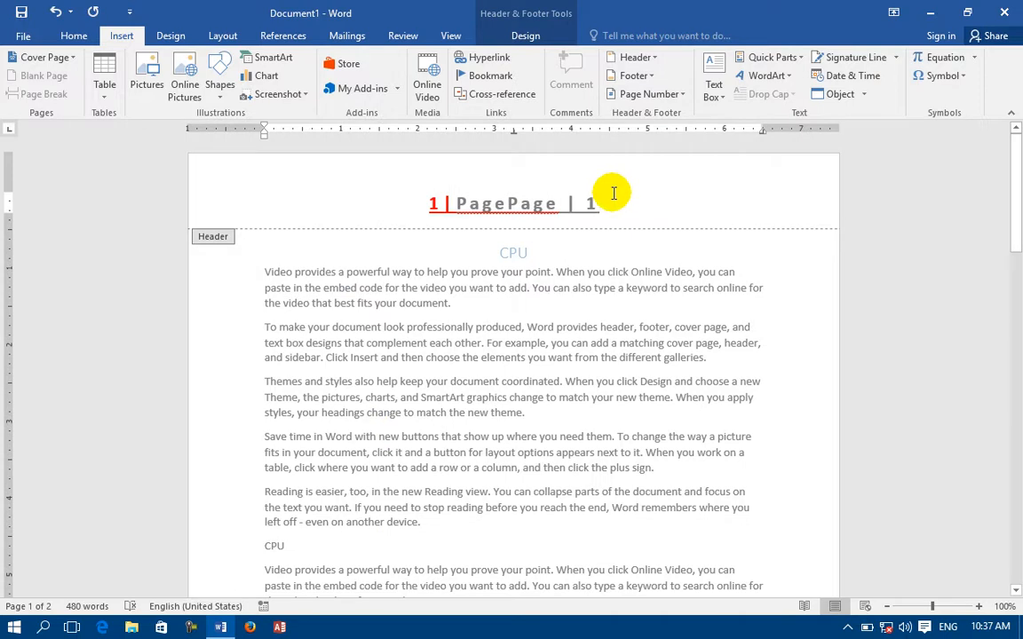
pyautogui.press('BackSpace')
pyautogui.press('BackSpace')
pyautogui.press('BackSpace')
pyautogui.press('BackSpace')
pyautogui.press('BackSpace')
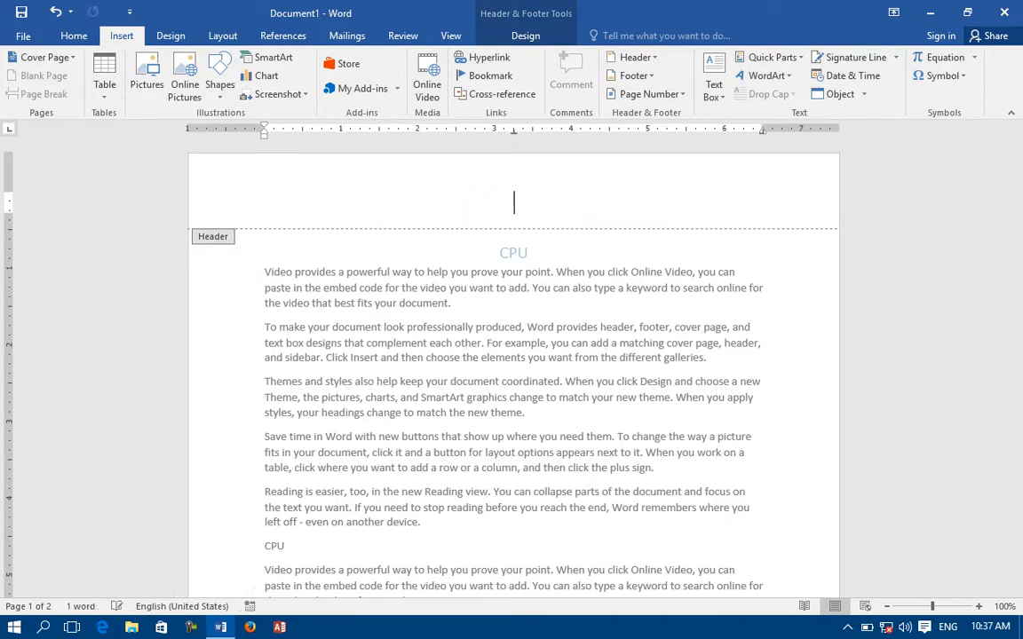
pyautogui.click(648, 94)
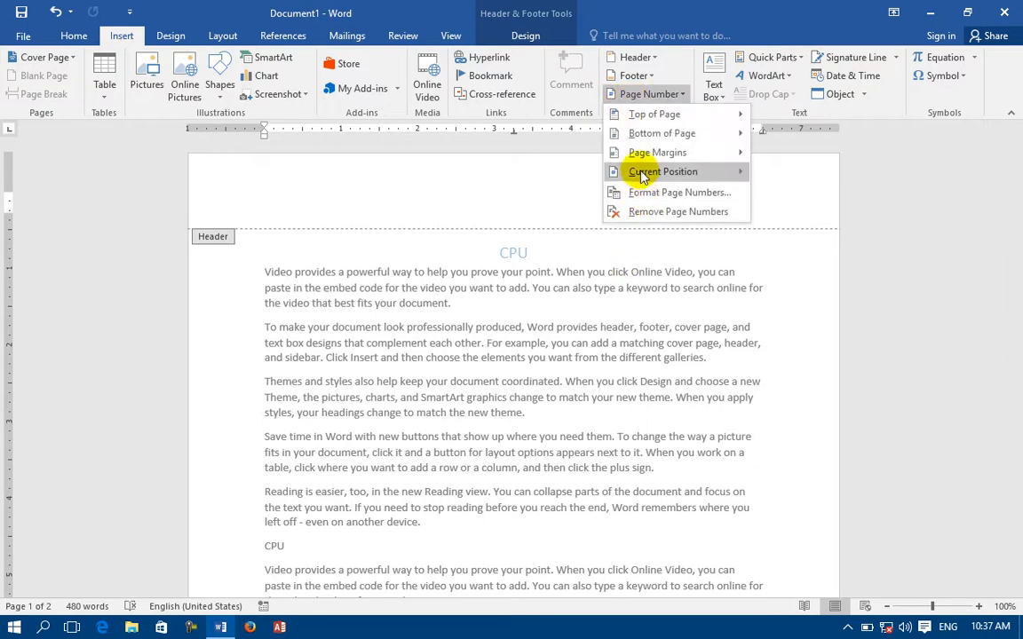
pyautogui.moveTo(643, 176)
pyautogui.click(390, 441)
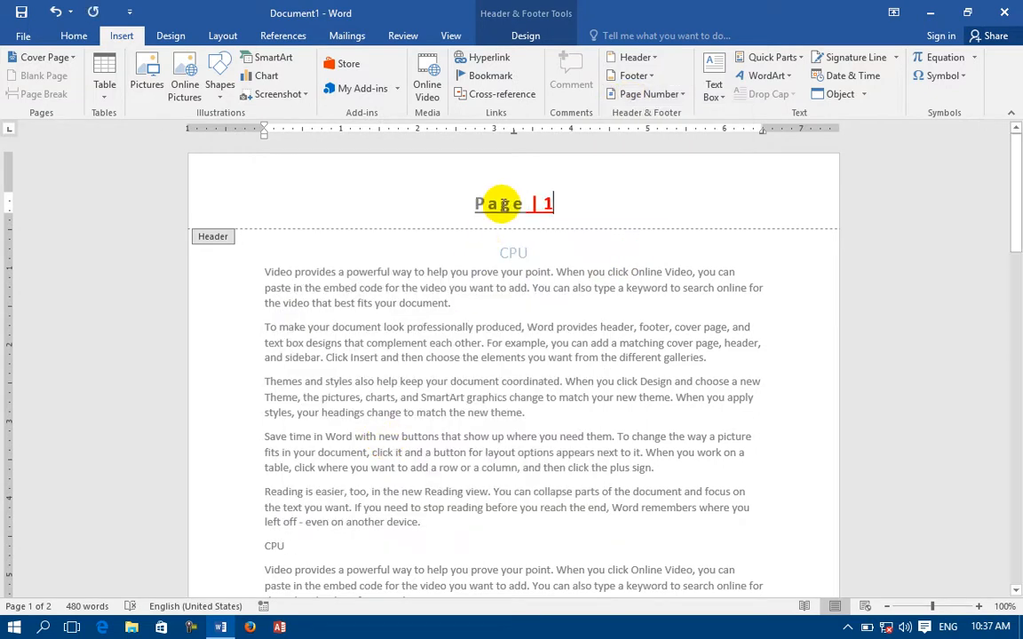
pyautogui.moveTo(574, 209); pyautogui.dragTo(454, 204)
pyautogui.press('BackSpace')
pyautogui.click(646, 95)
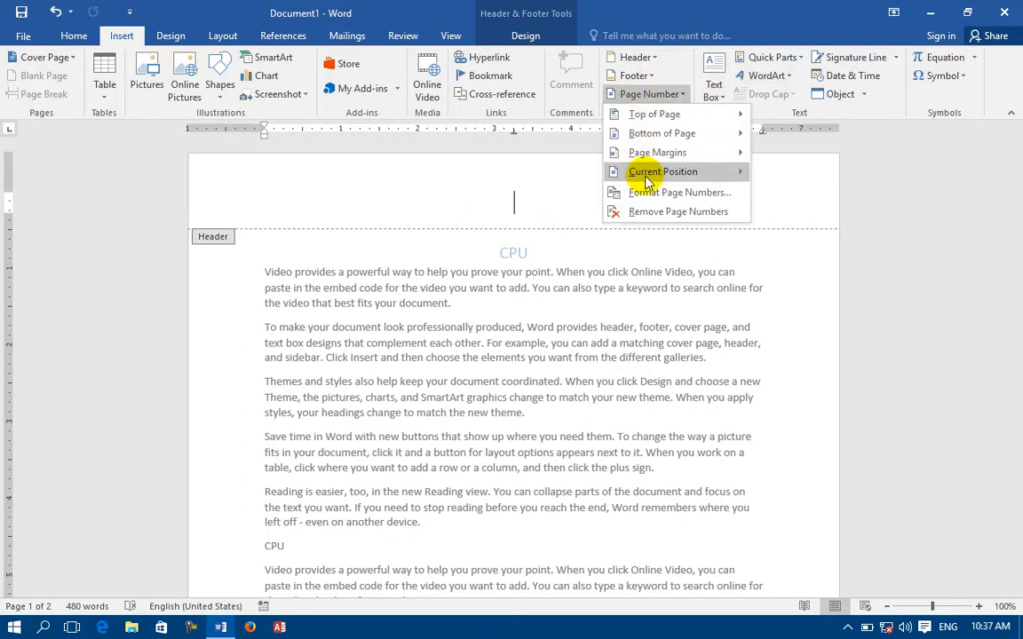
pyautogui.moveTo(616, 172)
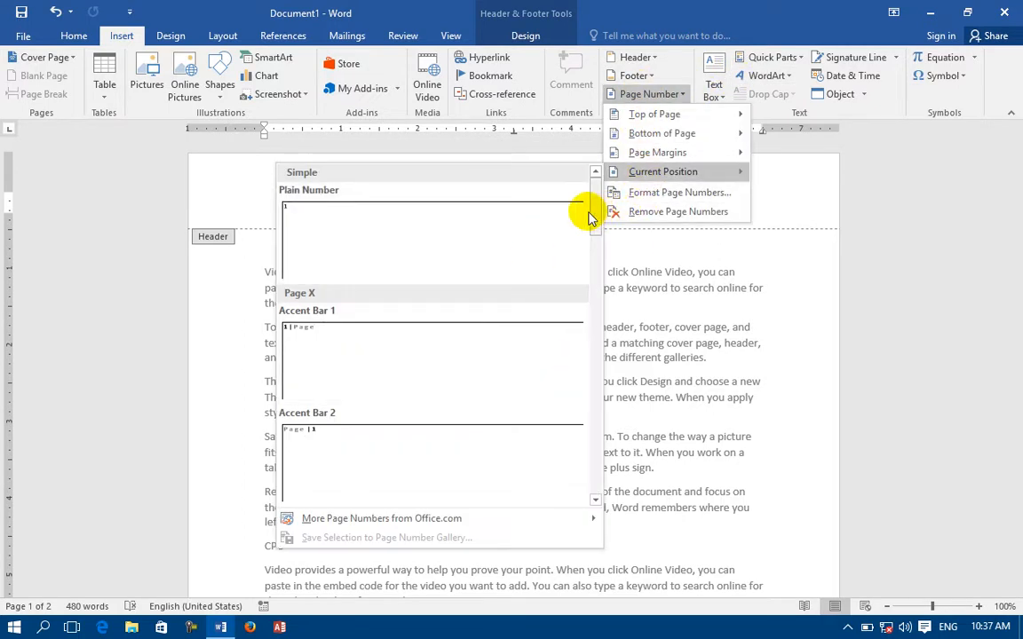
pyautogui.scroll(-5, 593, 267)
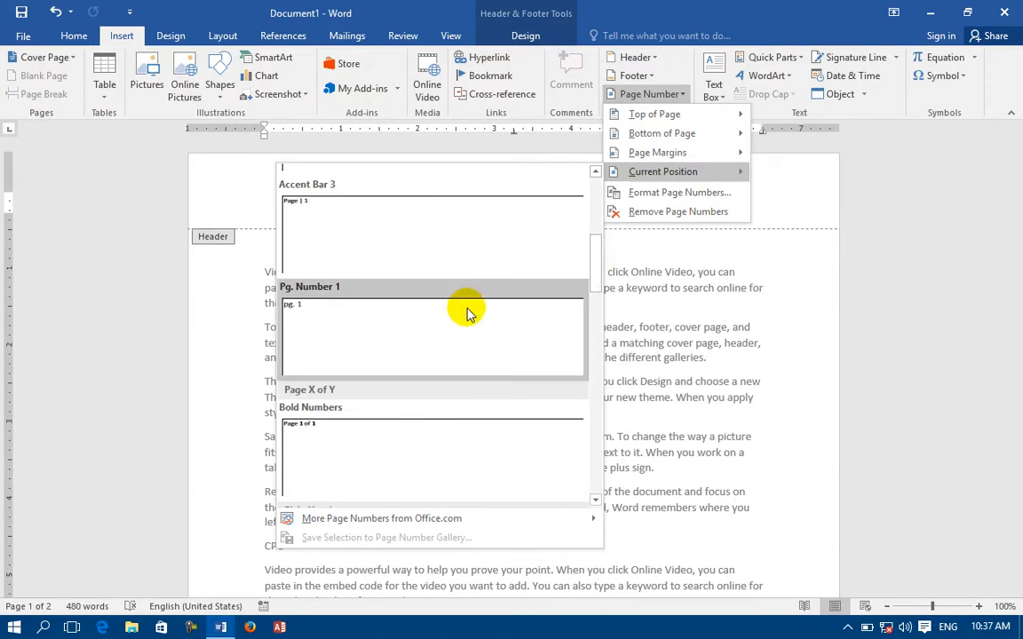
pyautogui.click(391, 329)
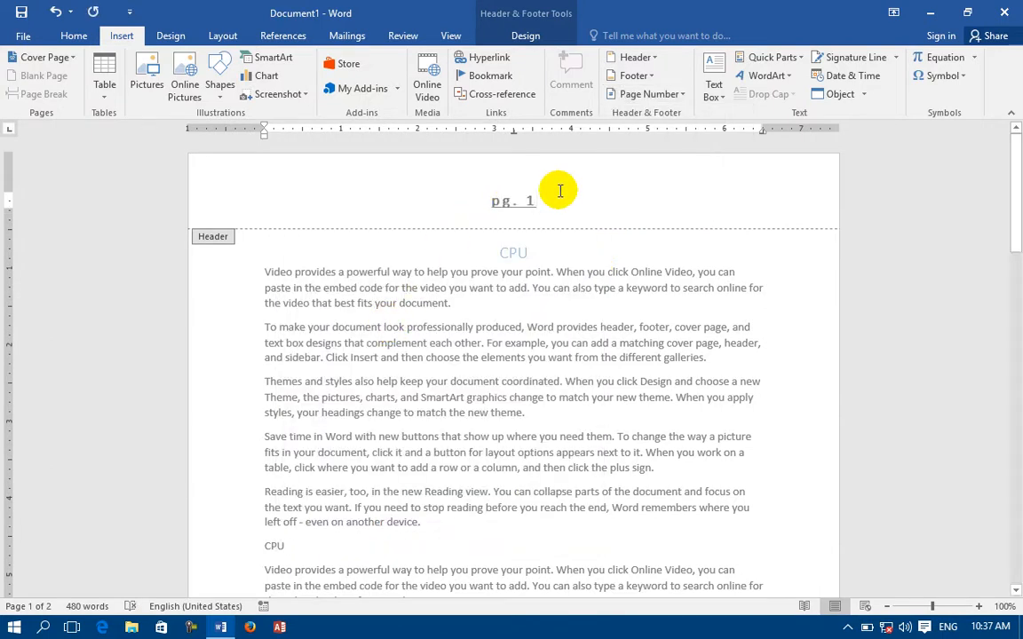
pyautogui.press('BackSpace')
pyautogui.press('BackSpace')
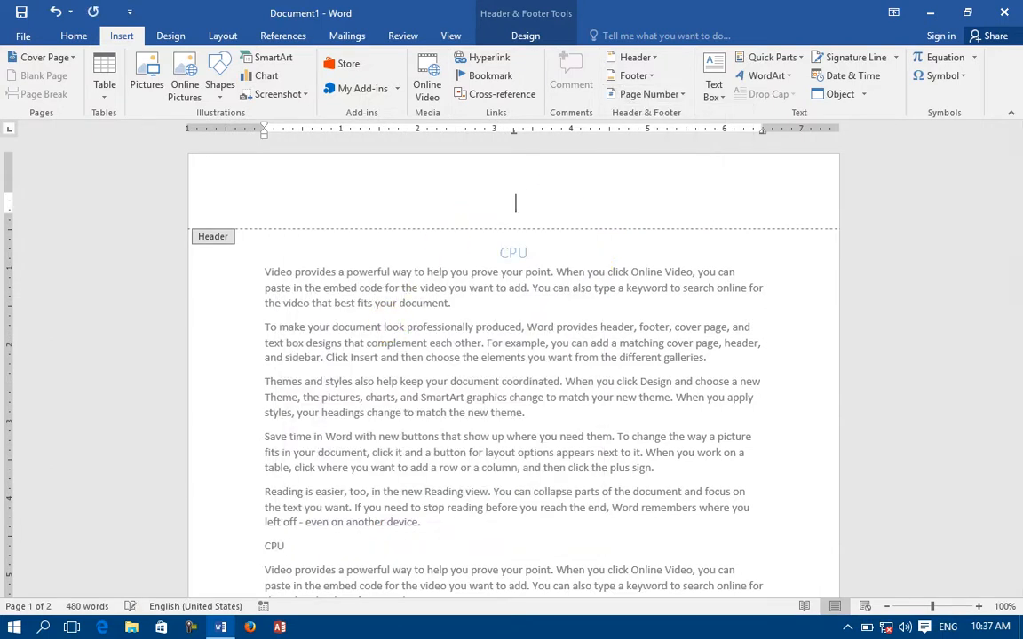
pyautogui.click(631, 93)
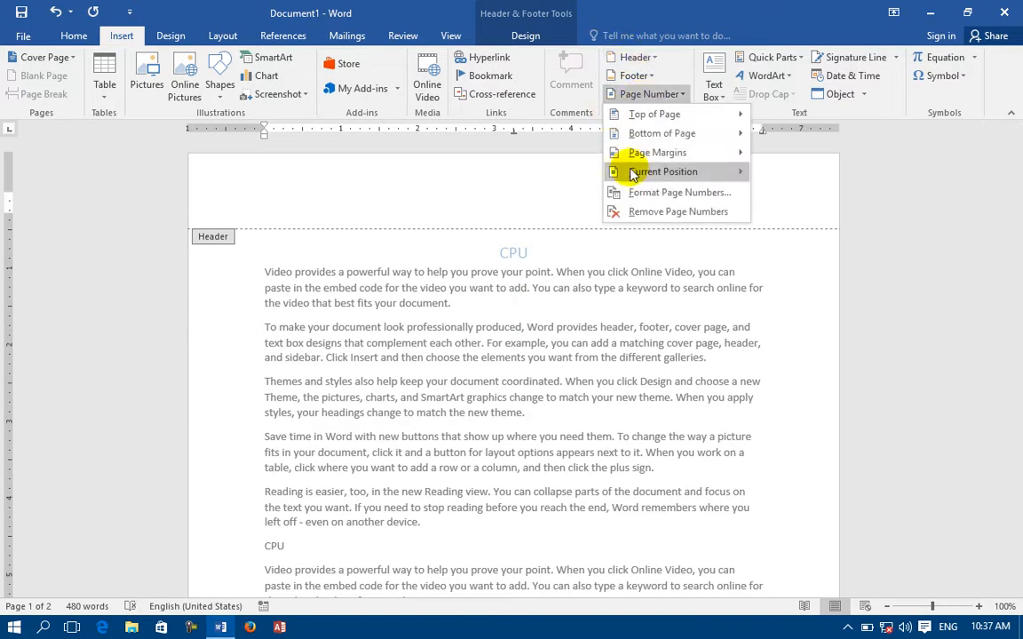
pyautogui.moveTo(651, 177)
pyautogui.click(594, 501)
pyautogui.click(595, 502)
pyautogui.click(596, 501)
pyautogui.click(595, 502)
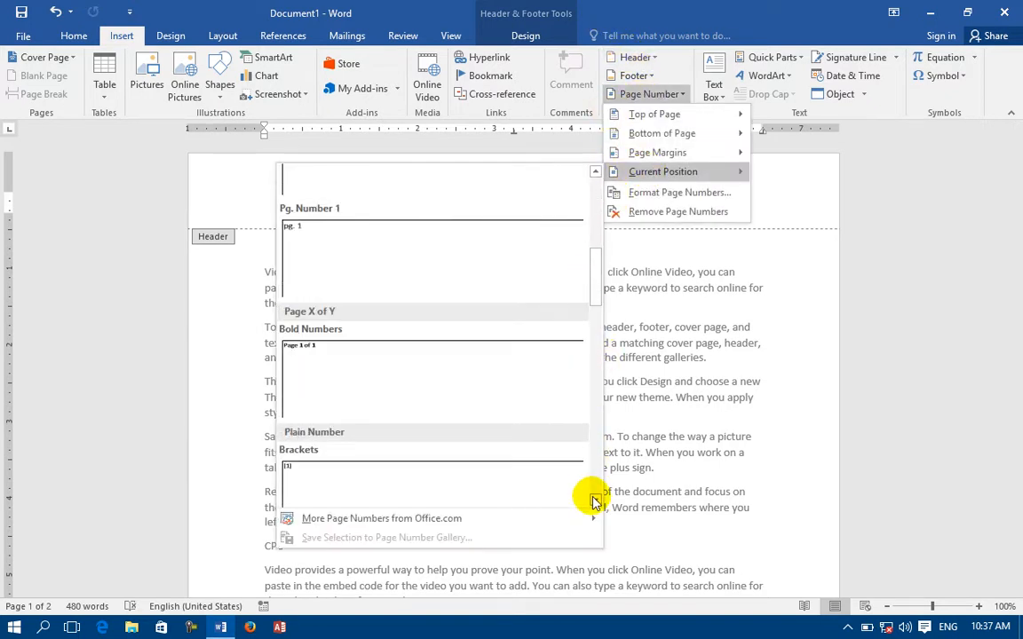
pyautogui.click(334, 378)
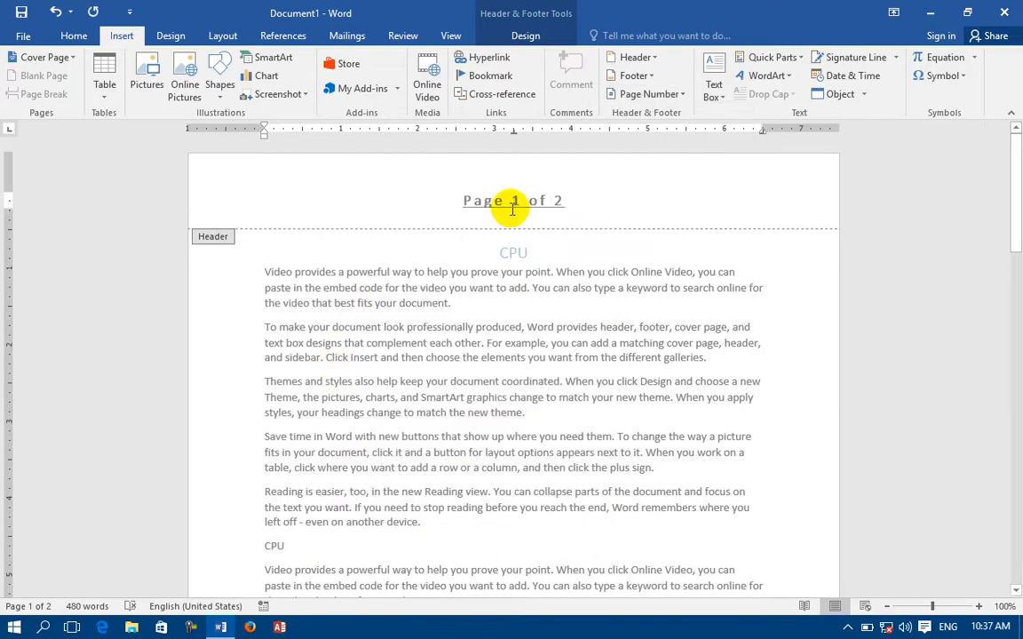
pyautogui.moveTo(573, 199); pyautogui.dragTo(520, 209)
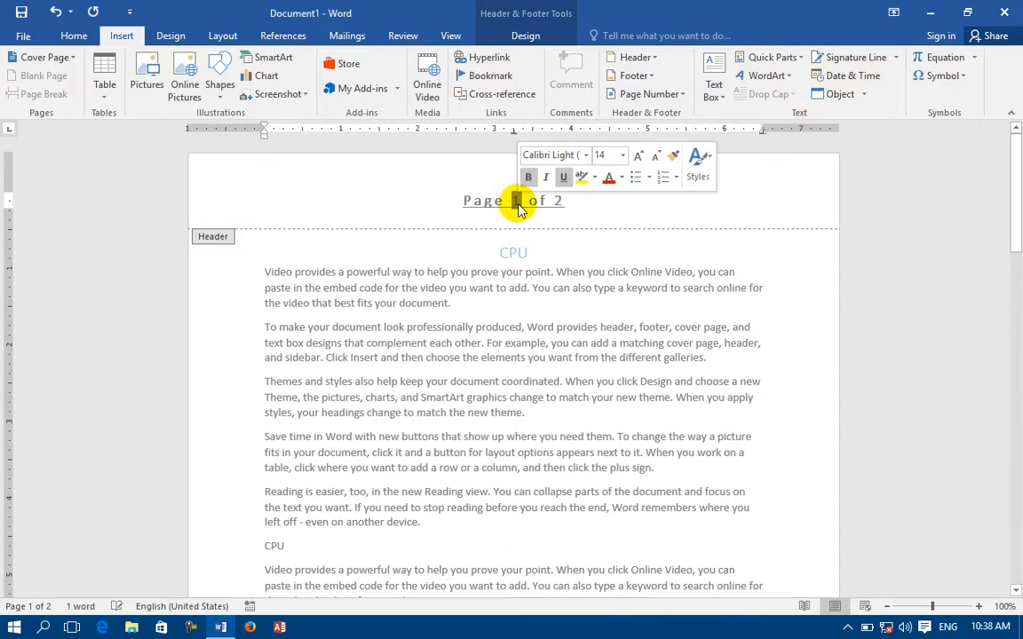
pyautogui.click(653, 94)
pyautogui.moveTo(616, 169)
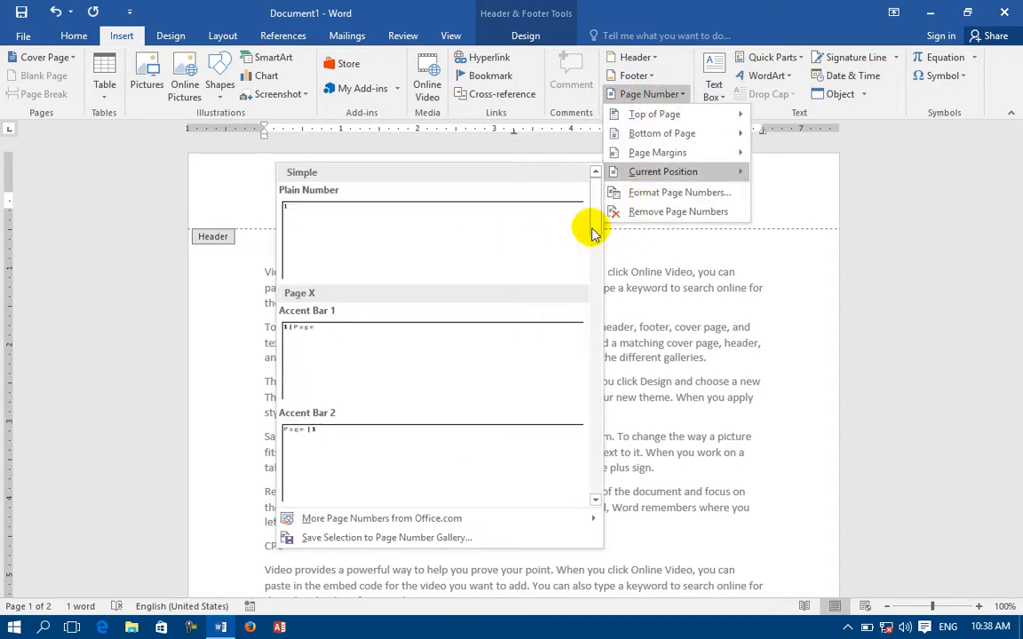
pyautogui.moveTo(596, 231); pyautogui.dragTo(588, 318)
pyautogui.click(365, 349)
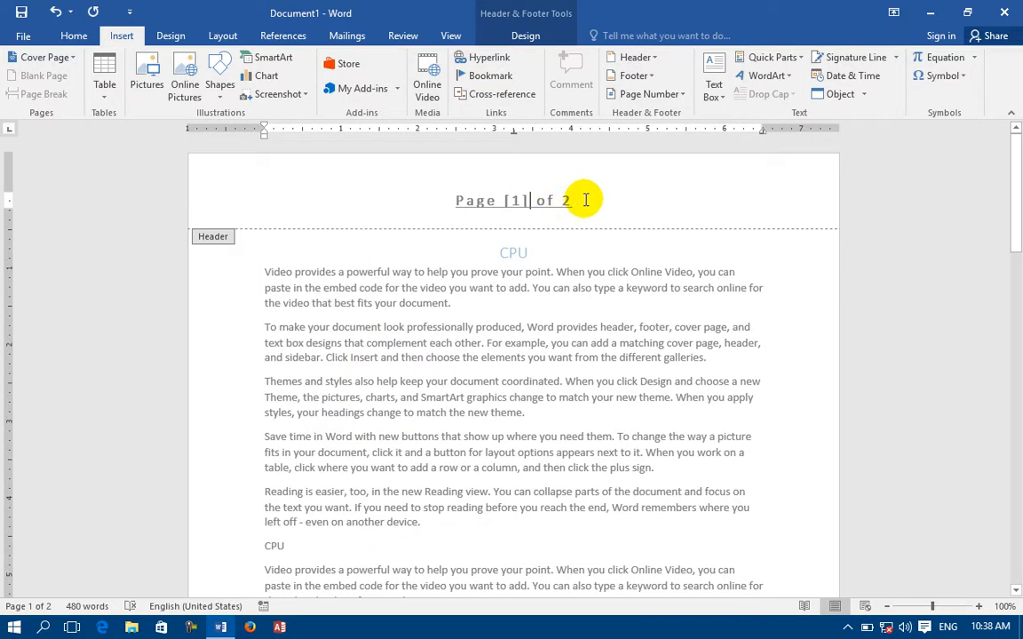
pyautogui.press('Delete')
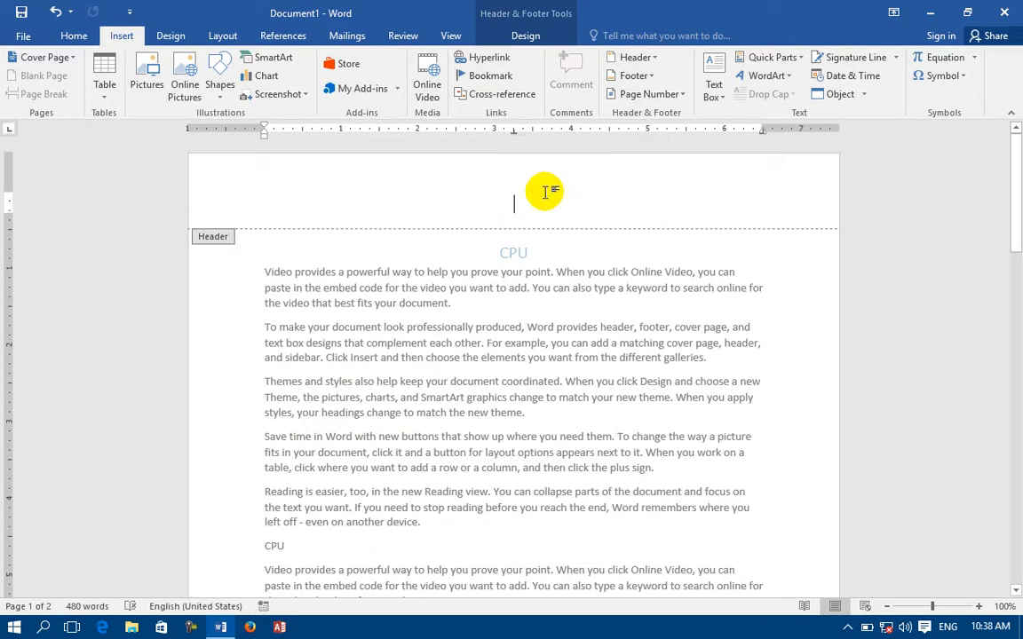
pyautogui.click(643, 100)
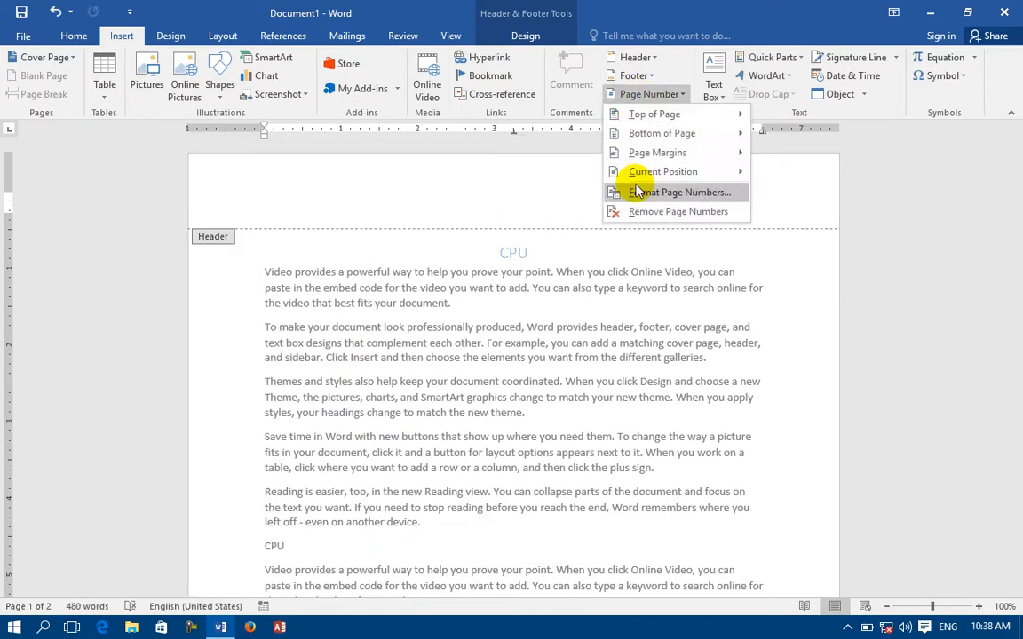
pyautogui.moveTo(619, 174)
pyautogui.moveTo(598, 219); pyautogui.dragTo(582, 338)
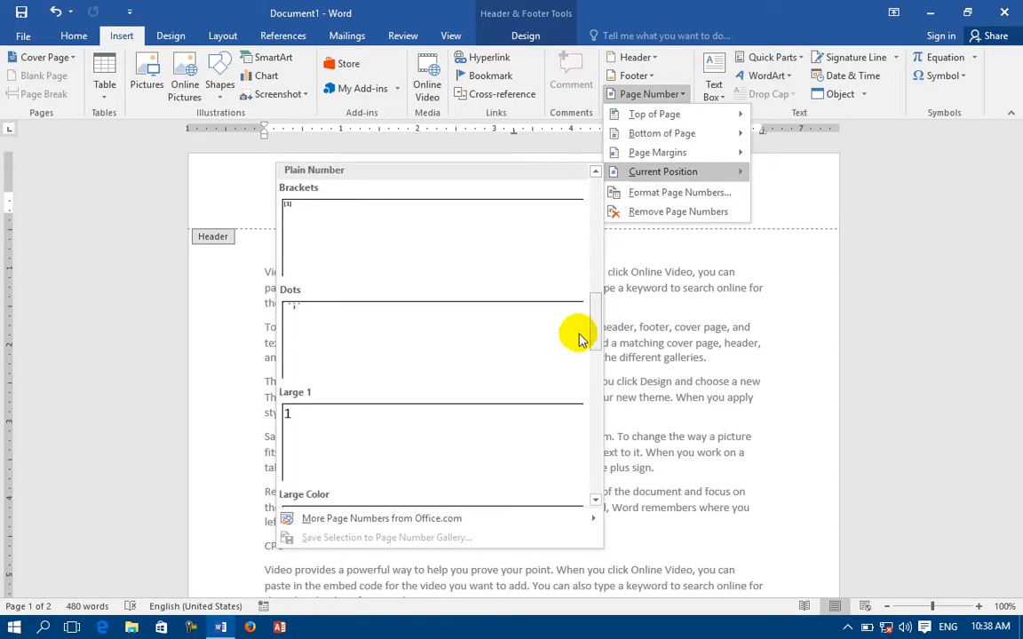
pyautogui.click(365, 317)
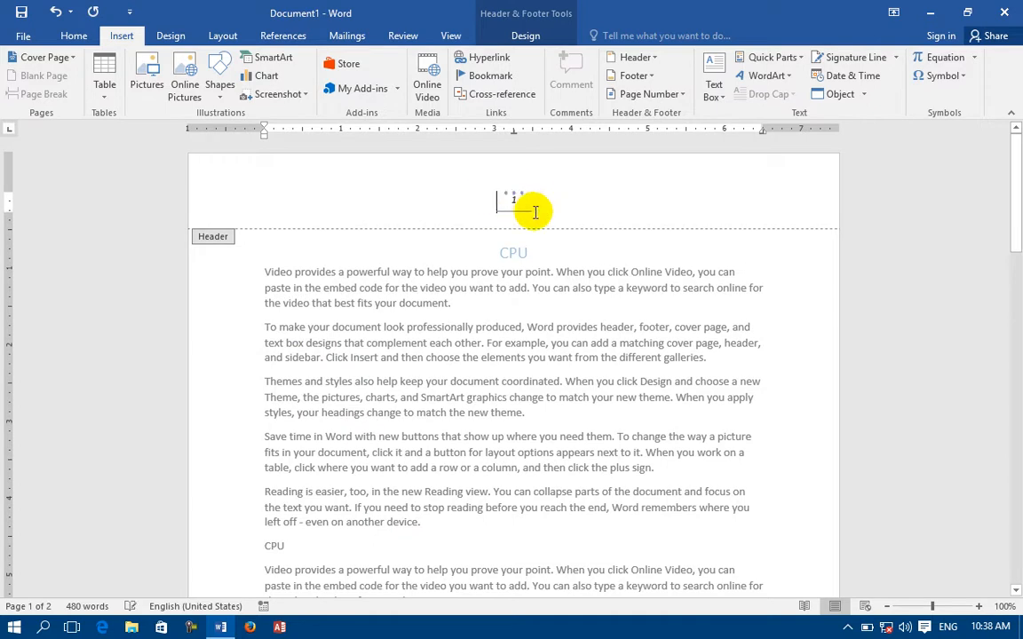
pyautogui.press('Delete')
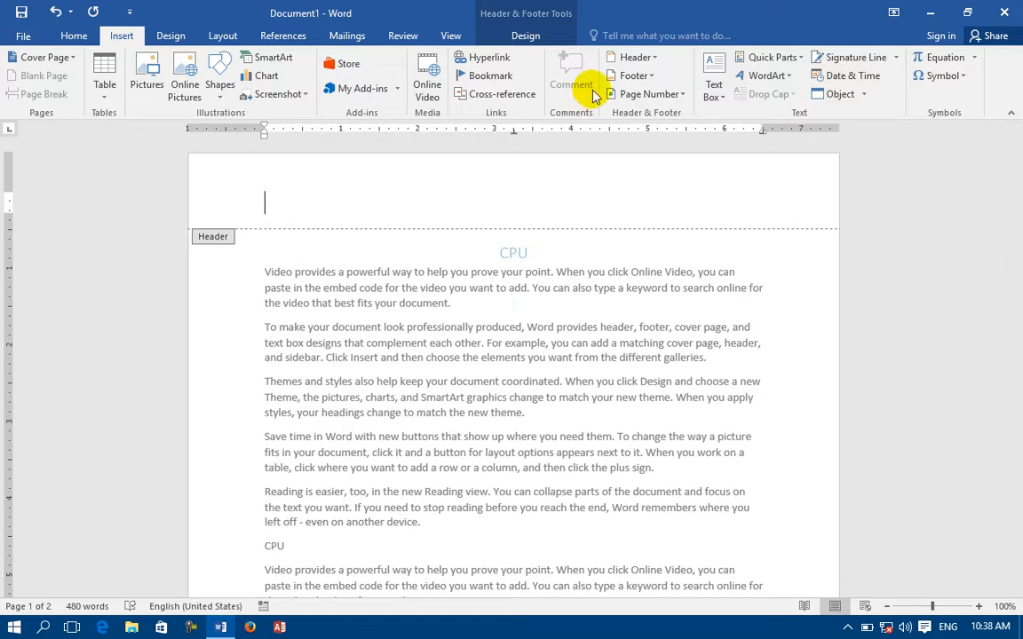
# Try a Large Italics current-position page number in the header, then undo it.
pyautogui.click(649, 94)
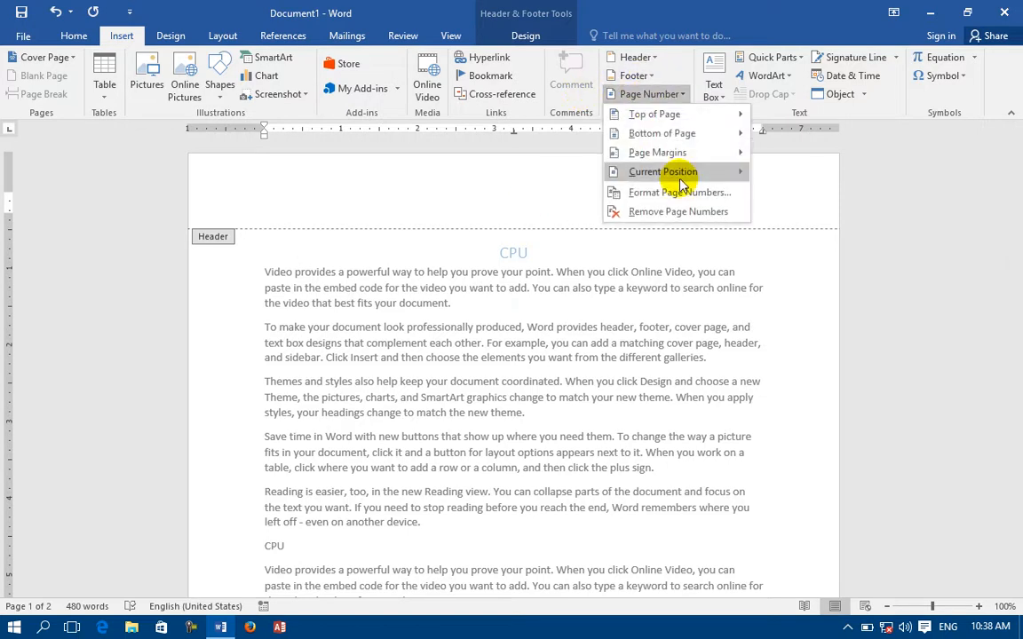
pyautogui.moveTo(657, 171)
pyautogui.moveTo(599, 200); pyautogui.dragTo(584, 381)
pyautogui.click(417, 340)
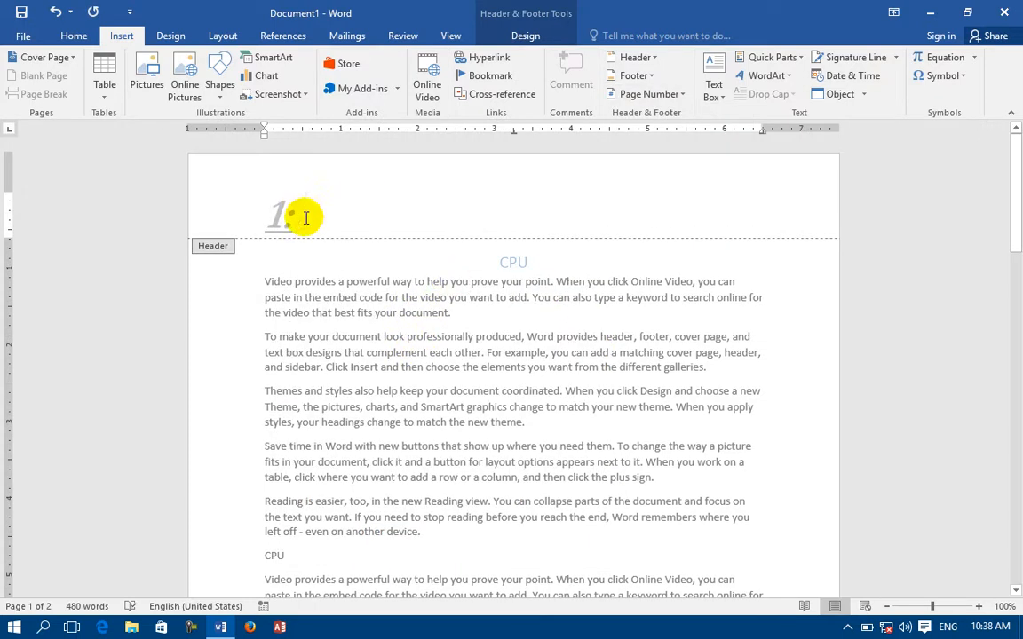
pyautogui.hotkey('ctrl', 'z')
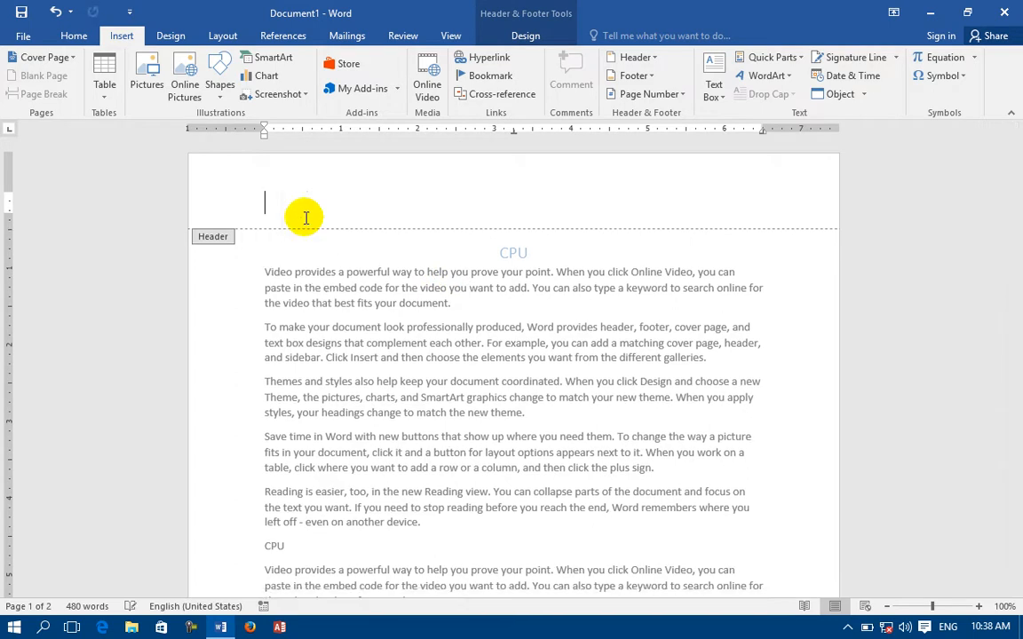
# Insert the Roman current-position page number at the left of the header.
pyautogui.click(674, 103)
pyautogui.moveTo(719, 176)
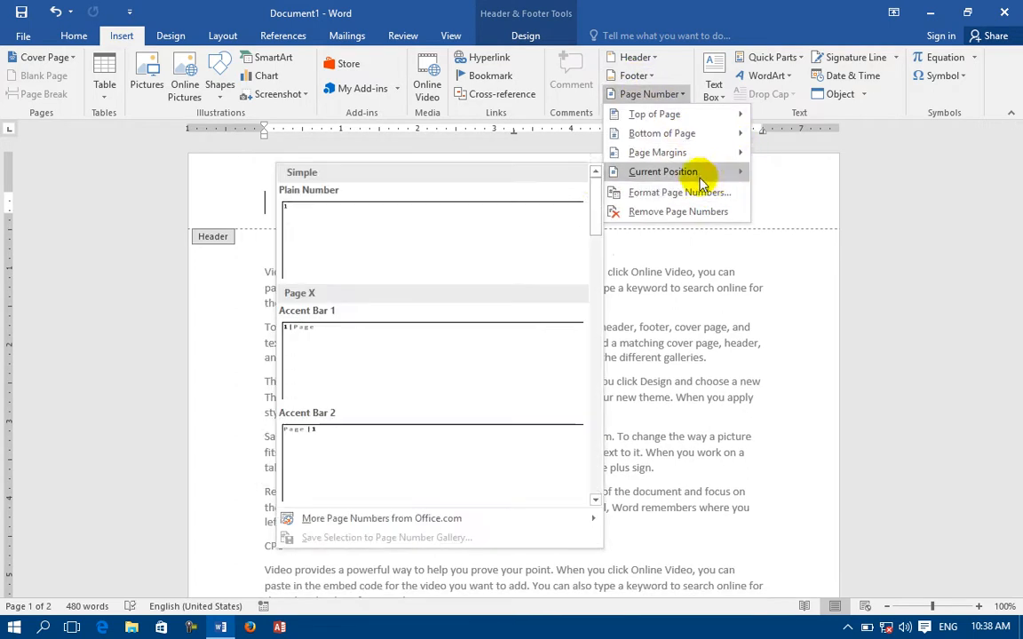
pyautogui.moveTo(598, 189); pyautogui.dragTo(591, 343)
pyautogui.scroll(-3, 349, 449)
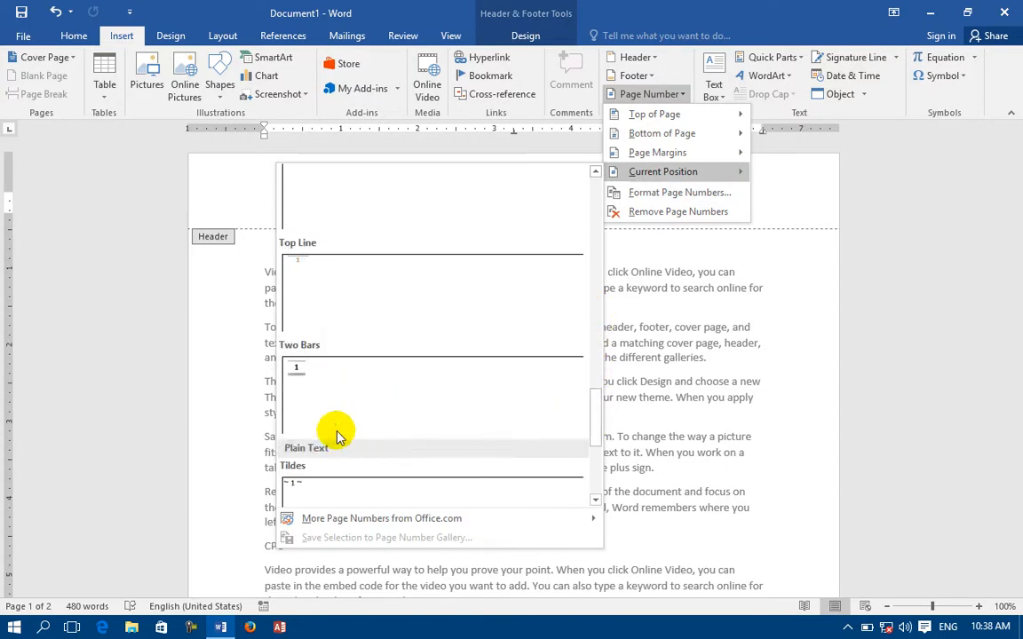
pyautogui.scroll(6, 304, 297)
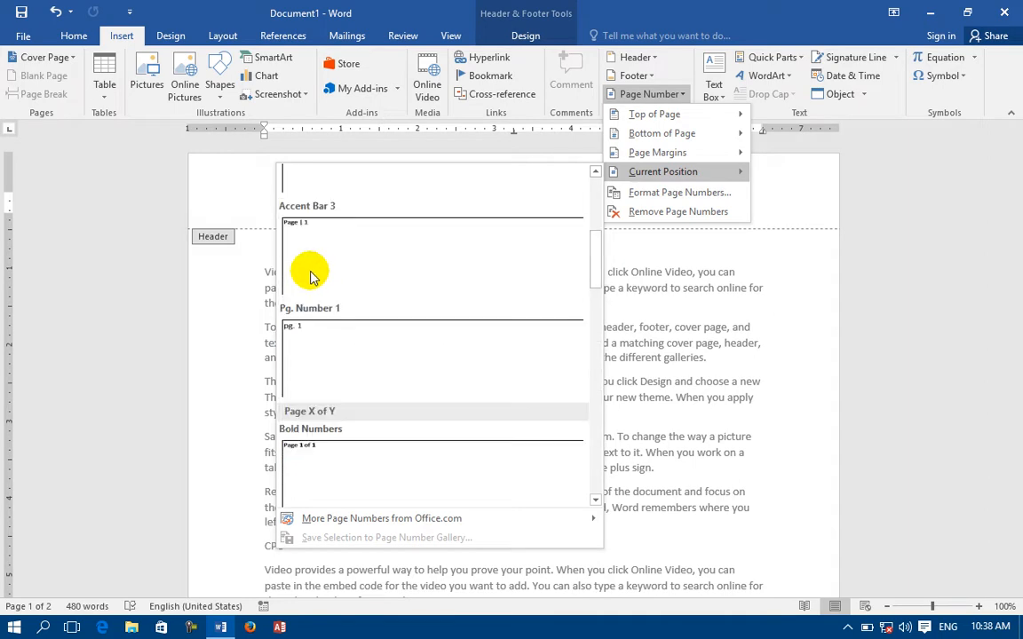
pyautogui.scroll(-5, 346, 417)
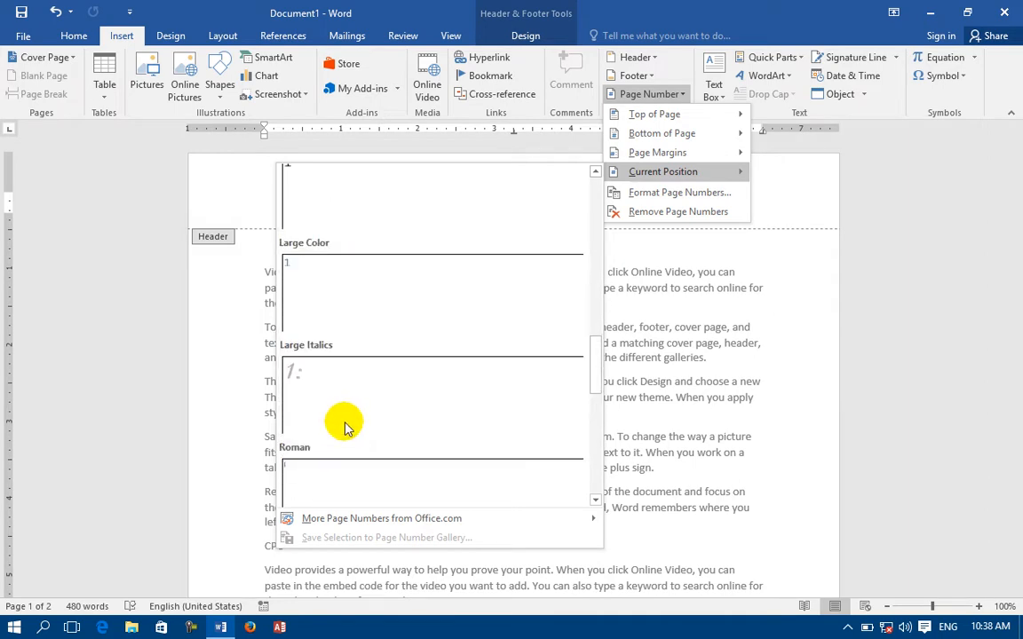
pyautogui.click(338, 476)
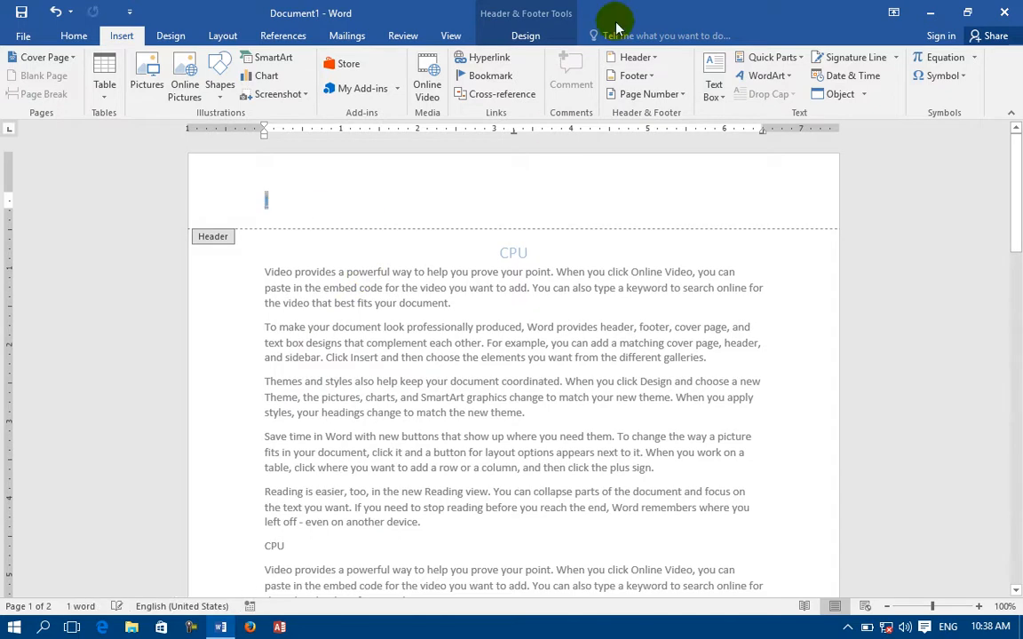
# Try the Mosaic current-position page number in the header, then undo it.
pyautogui.click(671, 95)
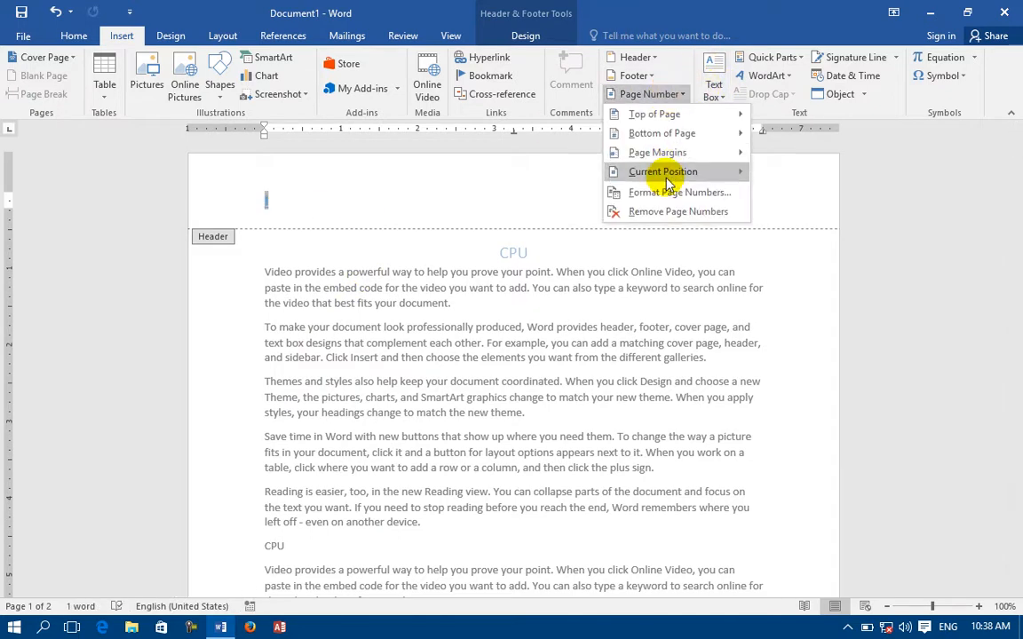
pyautogui.moveTo(608, 172)
pyautogui.moveTo(599, 200); pyautogui.dragTo(600, 448)
pyautogui.click(465, 424)
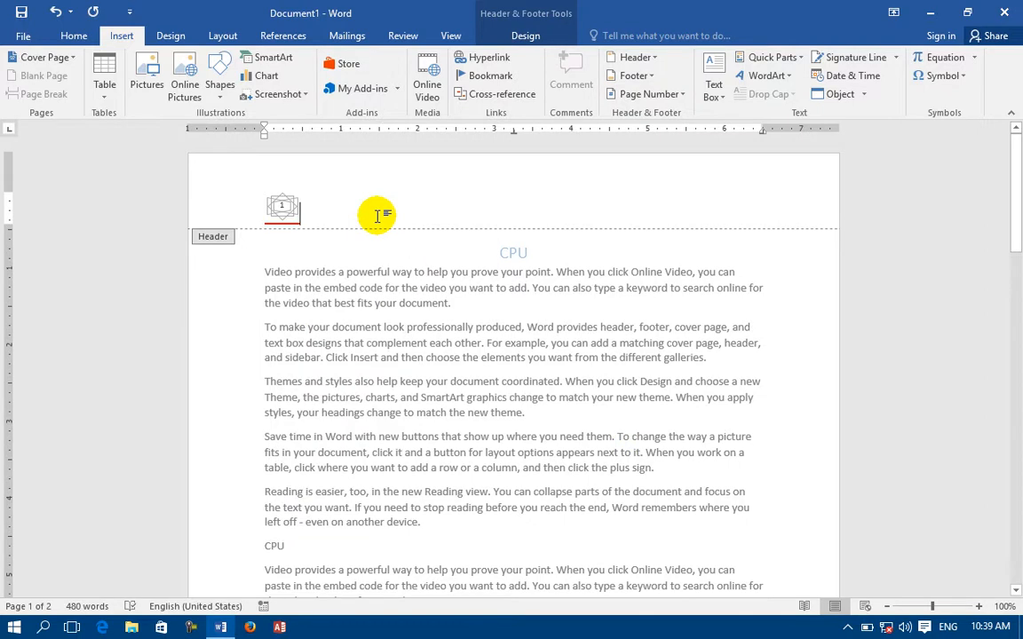
pyautogui.hotkey('ctrl', 'z')
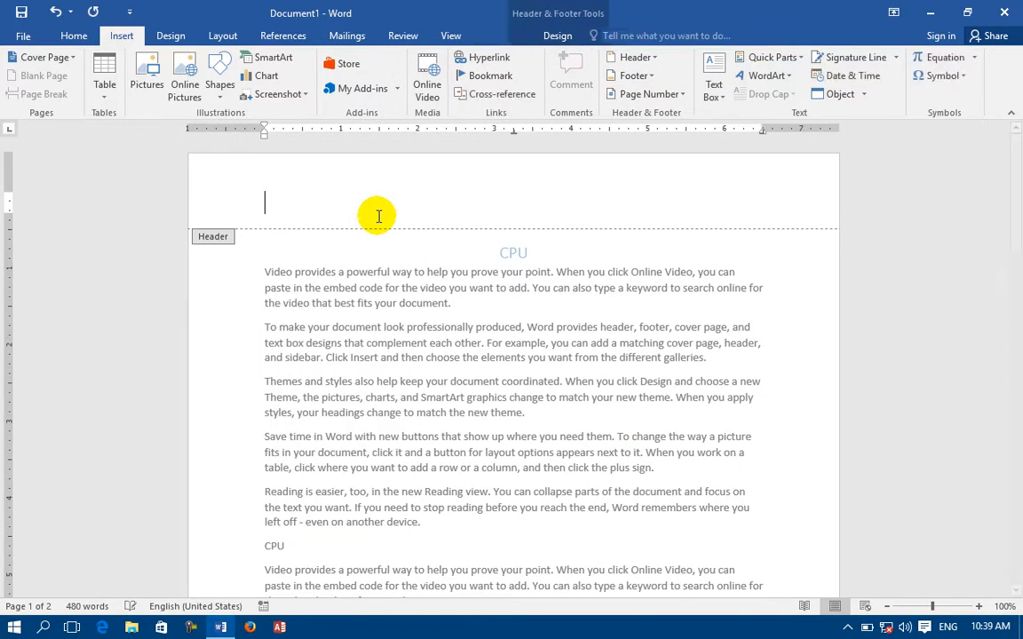
# Insert the orange Rounded Rectangle page number in the header and close header editing.
pyautogui.click(675, 96)
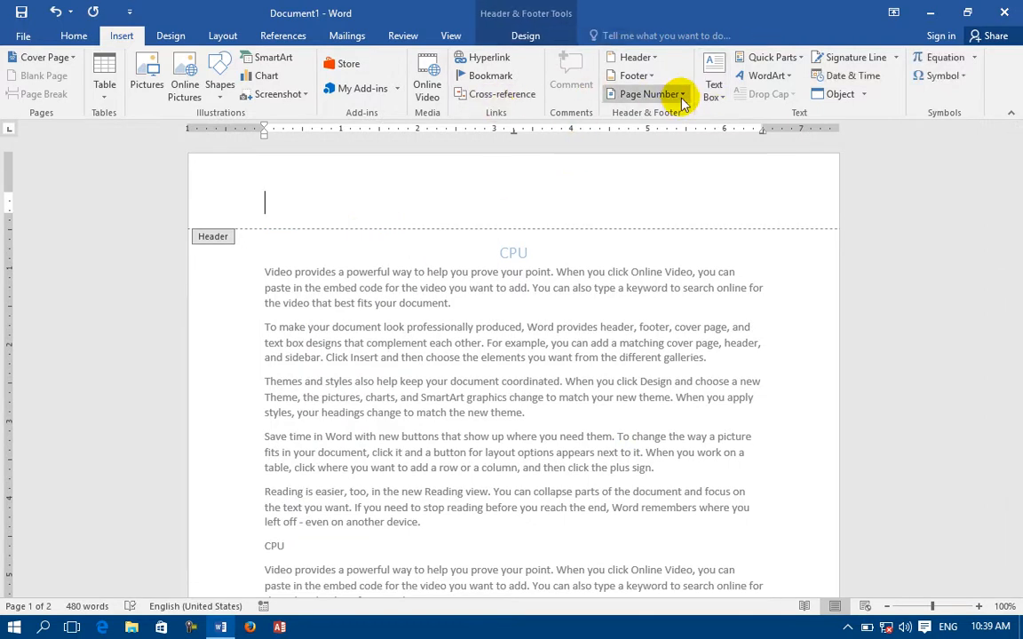
pyautogui.moveTo(711, 175)
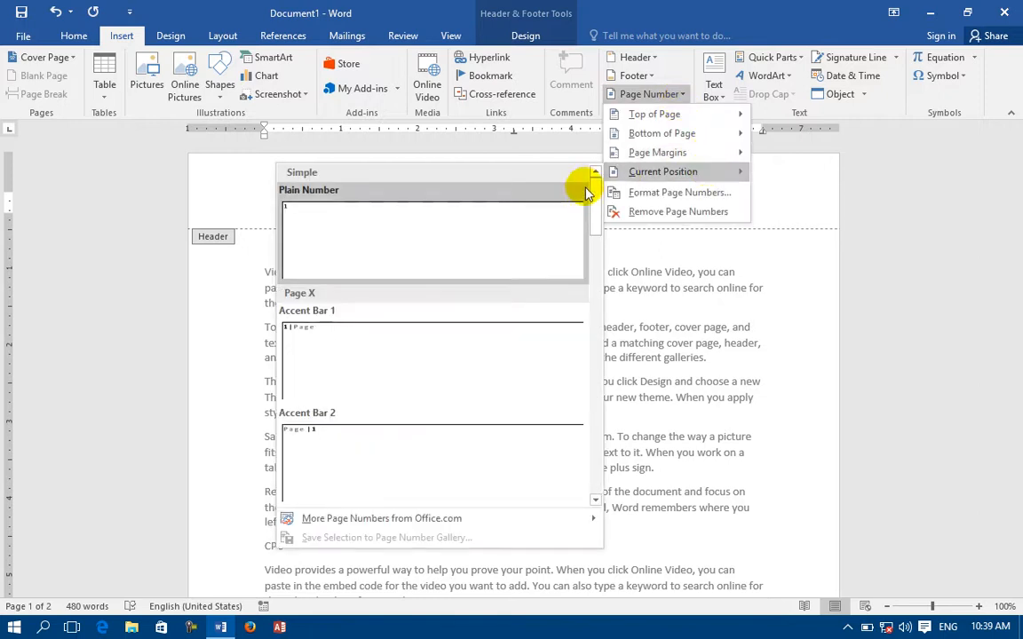
pyautogui.moveTo(600, 215); pyautogui.dragTo(612, 463)
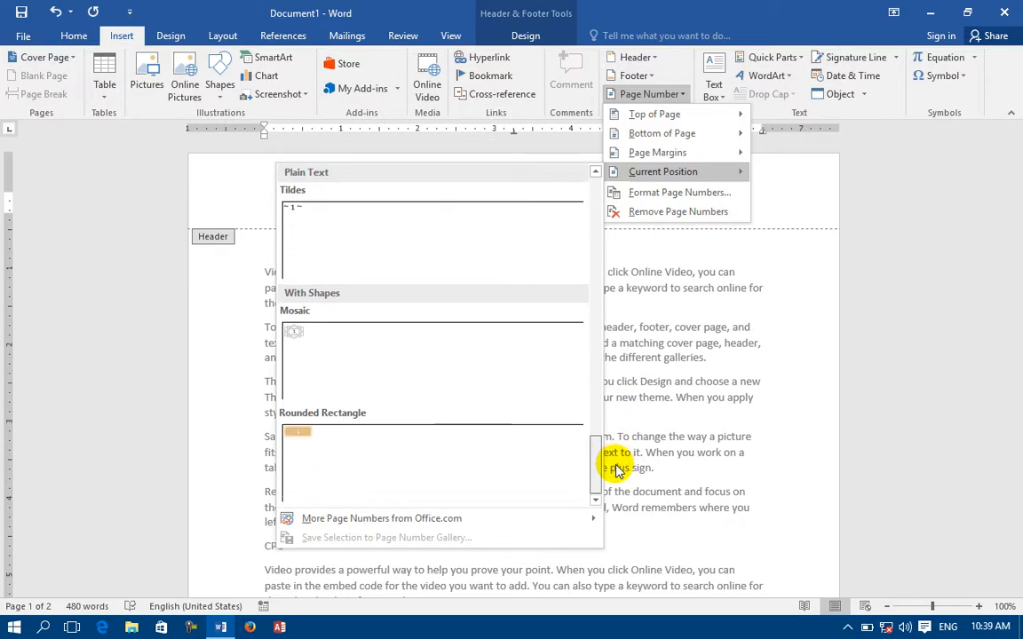
pyautogui.click(468, 466)
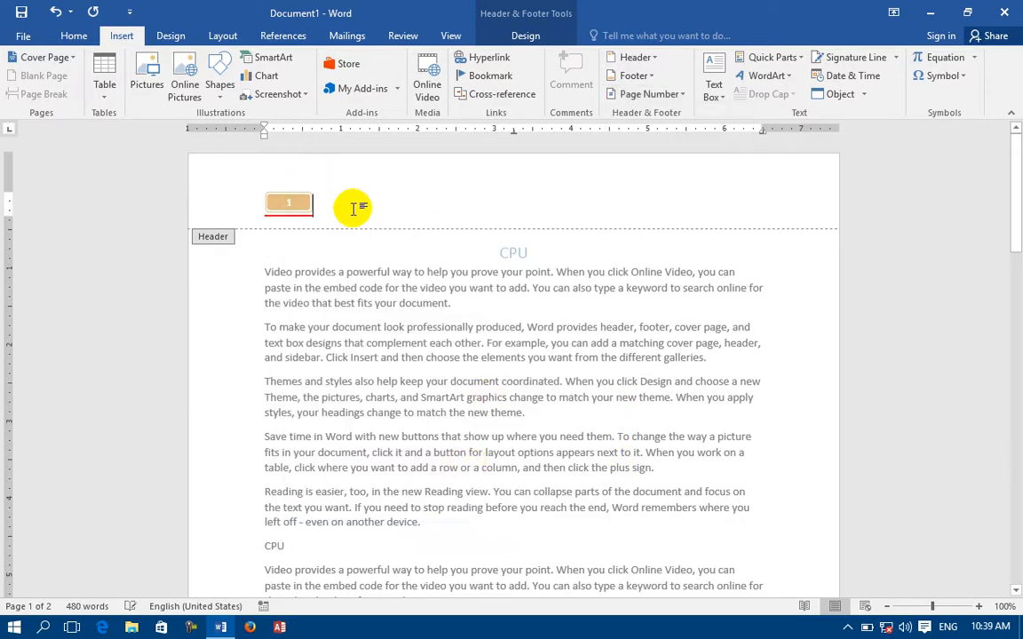
pyautogui.doubleClick(322, 243)
# Use Remove Page Numbers to try clearing the page number from the document.
pyautogui.scroll(-18, 321, 242)
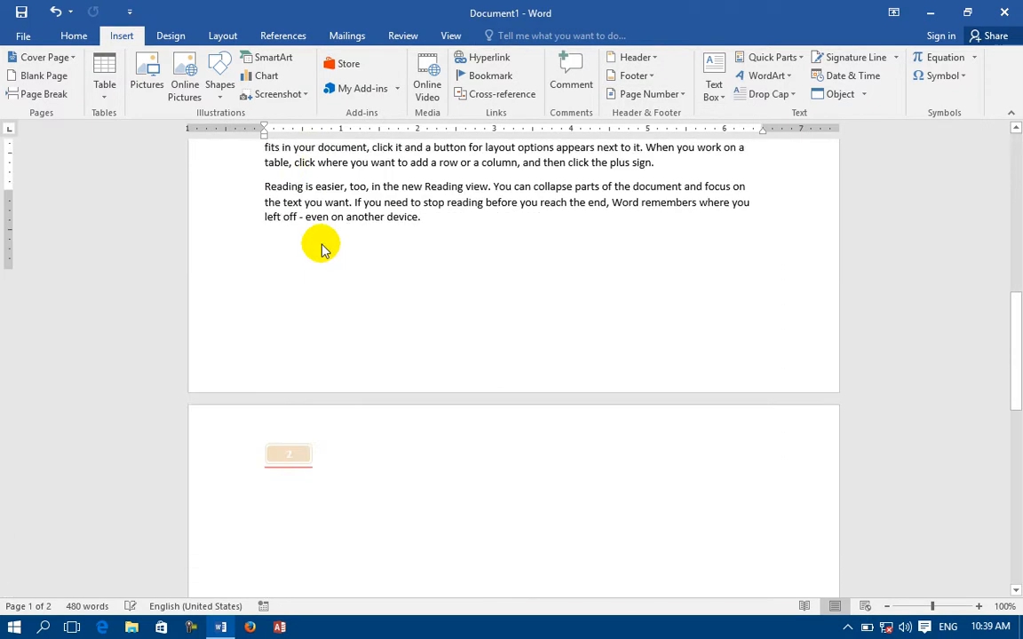
pyautogui.scroll(-5, 284, 320)
pyautogui.scroll(6, 284, 320)
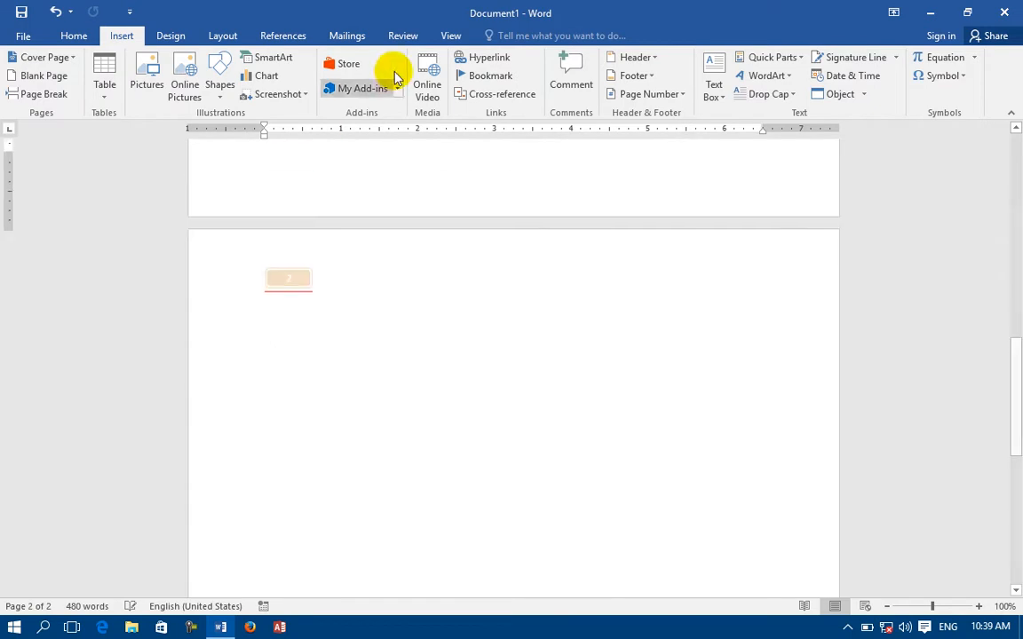
pyautogui.scroll(1, 394, 80)
pyautogui.click(118, 34)
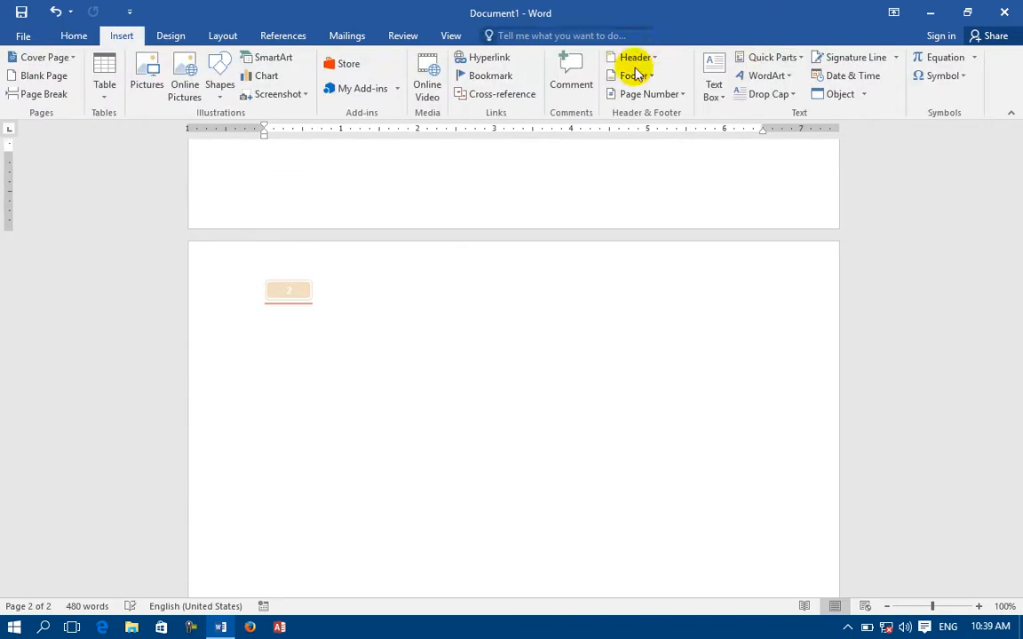
pyautogui.click(653, 94)
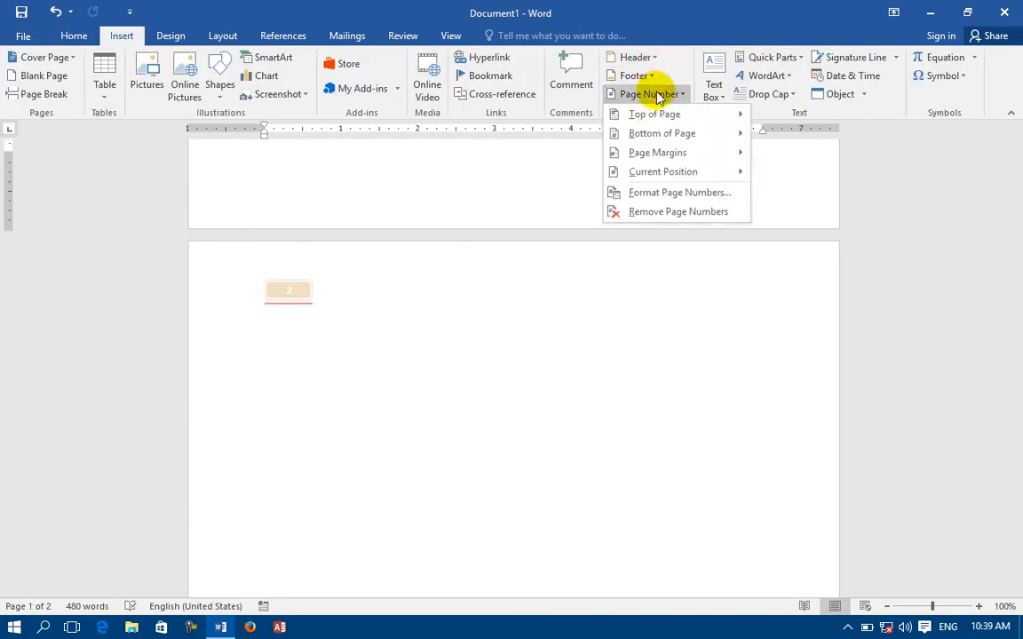
pyautogui.click(651, 211)
pyautogui.scroll(15, 321, 221)
# Open the header, select the Rounded Rectangle page-number shape, and delete it with Remove Header.
pyautogui.doubleClick(392, 219)
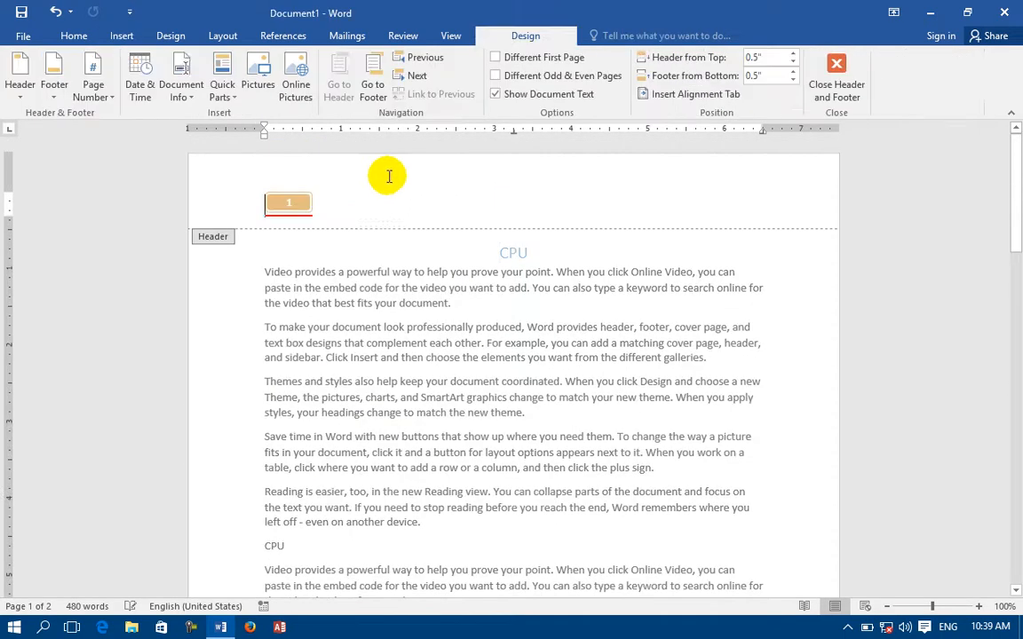
pyautogui.click(104, 39)
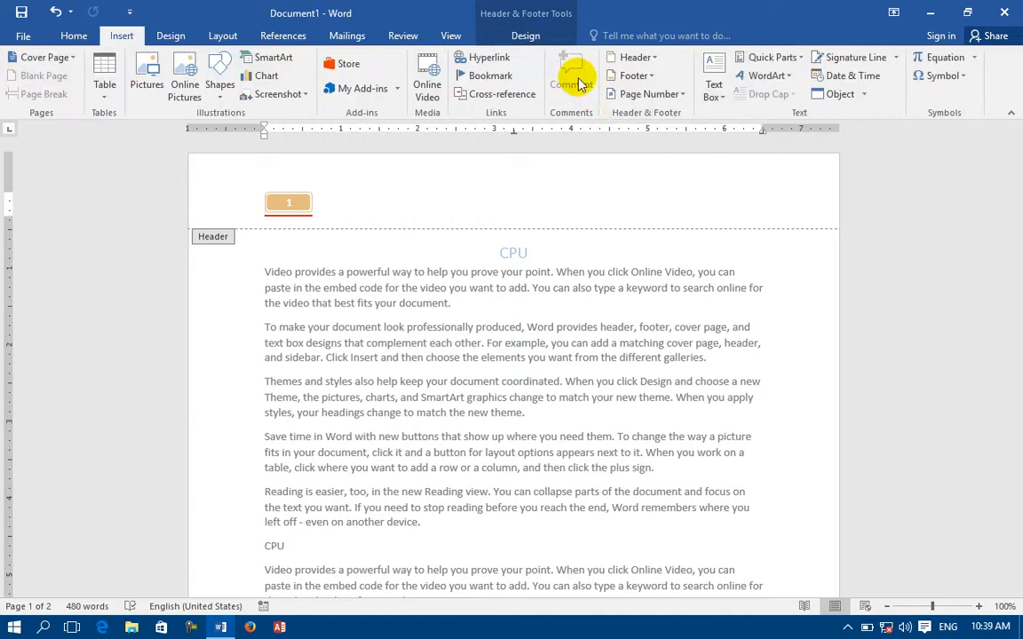
pyautogui.click(644, 94)
pyautogui.click(653, 213)
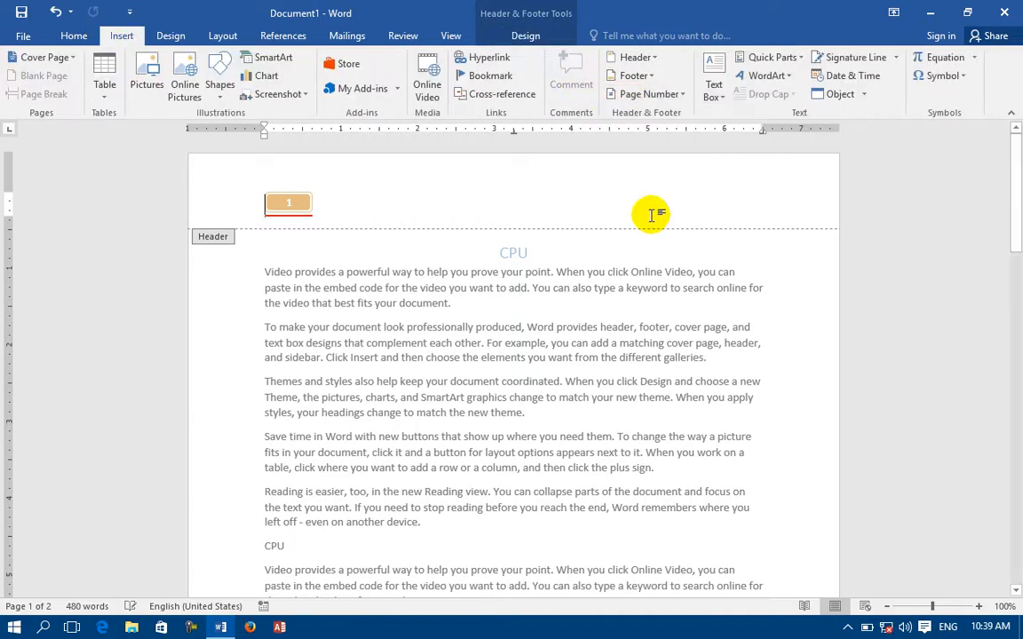
pyautogui.click(290, 205)
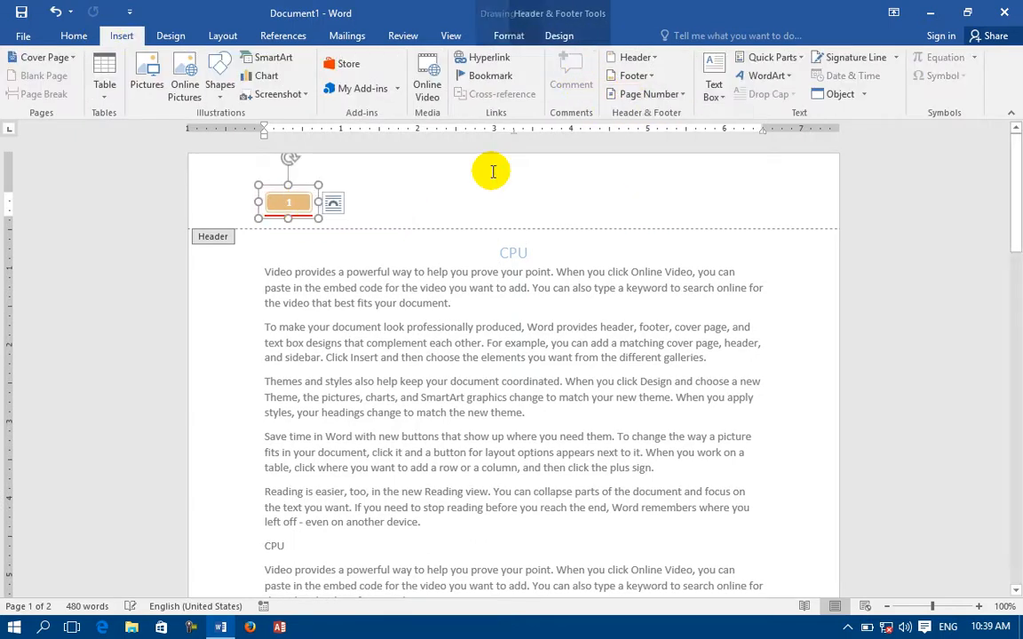
pyautogui.click(653, 94)
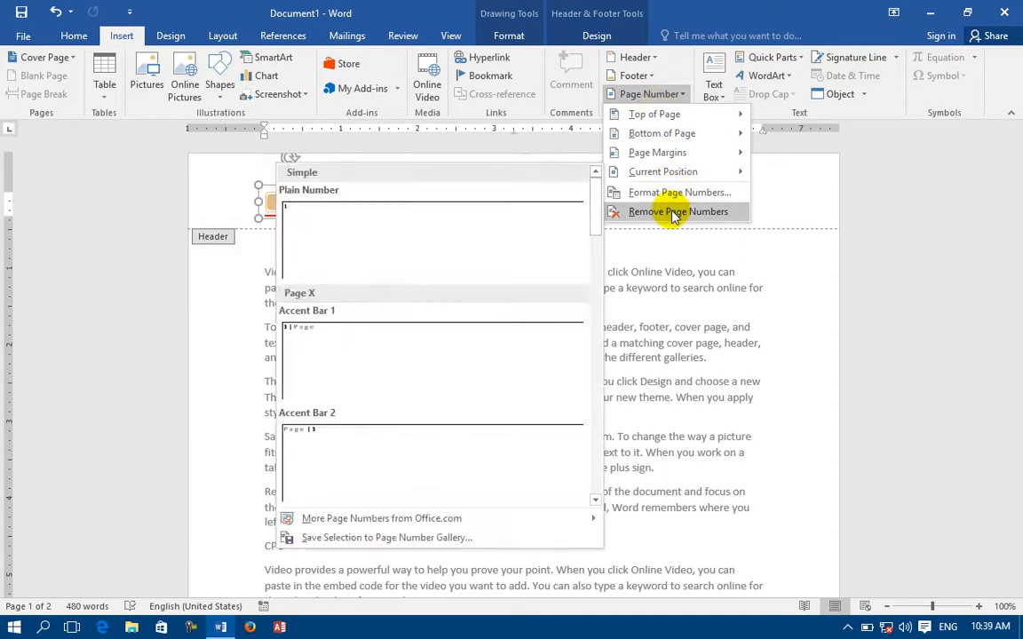
pyautogui.click(670, 211)
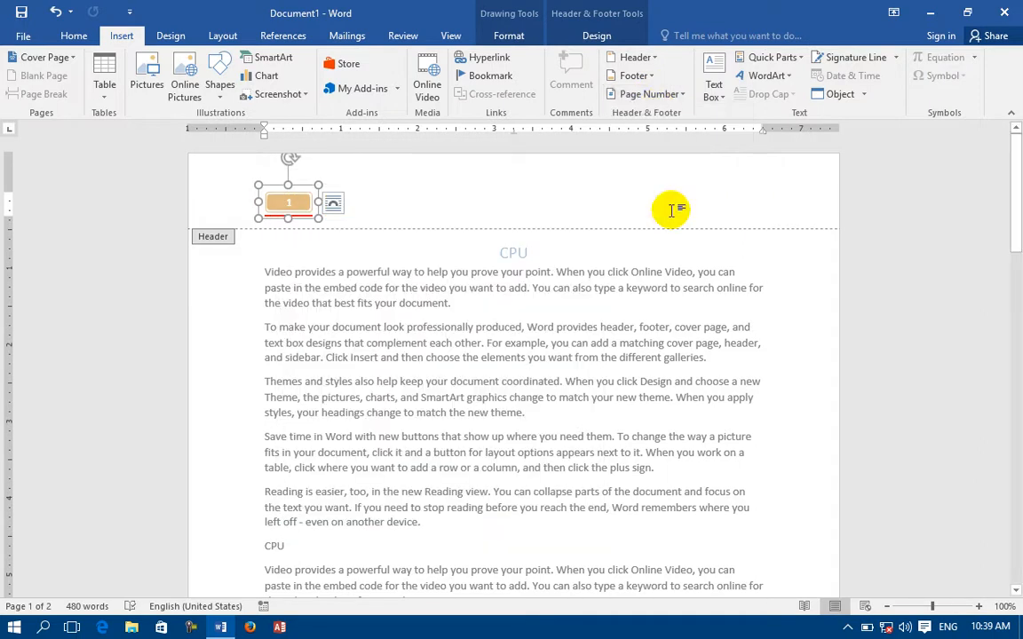
pyautogui.click(645, 59)
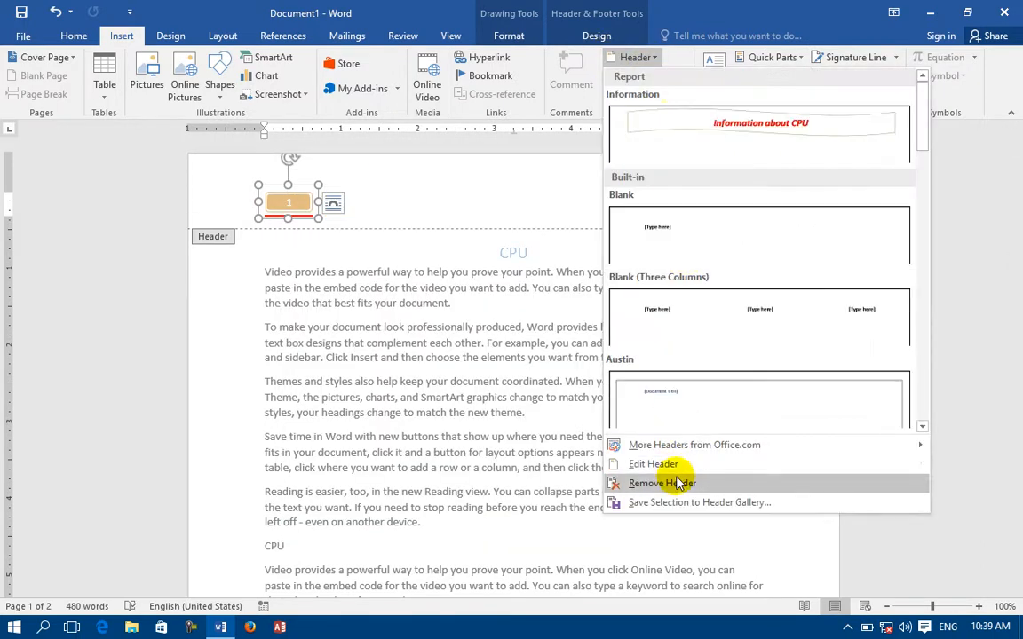
pyautogui.click(677, 484)
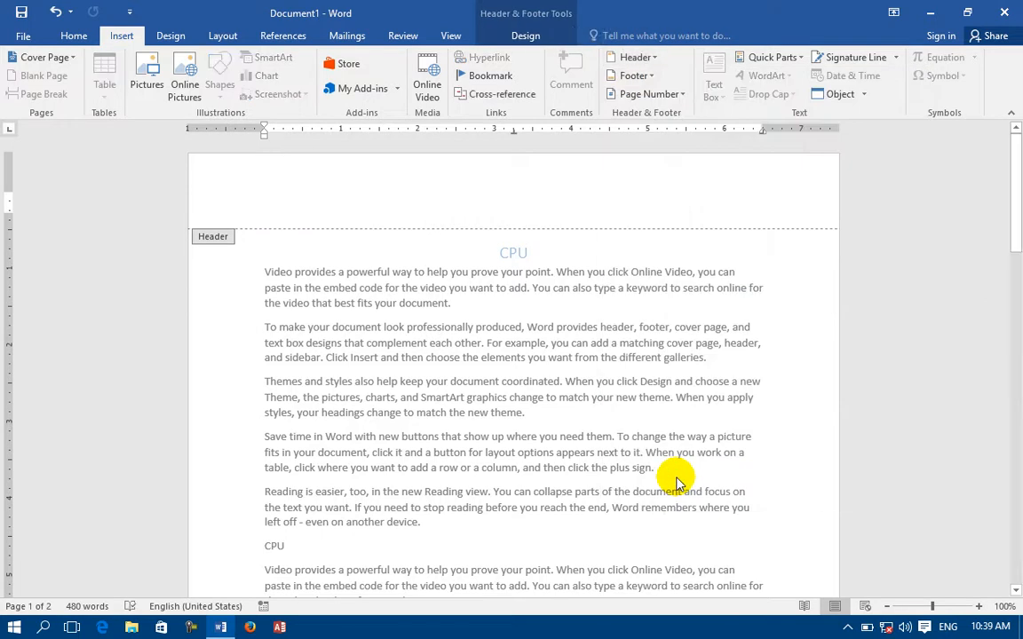
# Insert a Plain Number page number at the current position in the header.
pyautogui.click(649, 93)
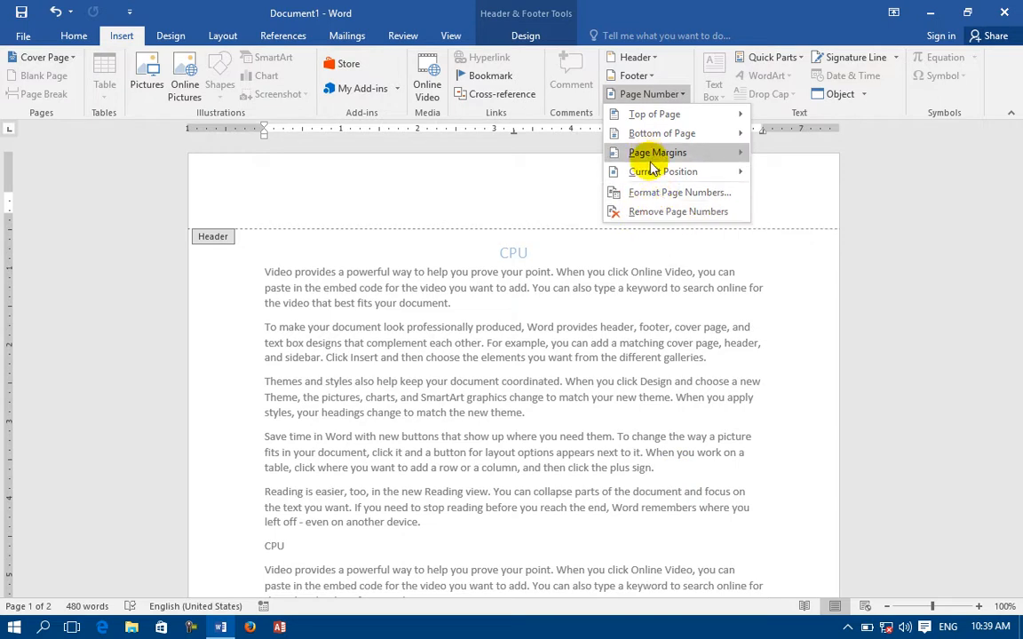
pyautogui.moveTo(668, 171)
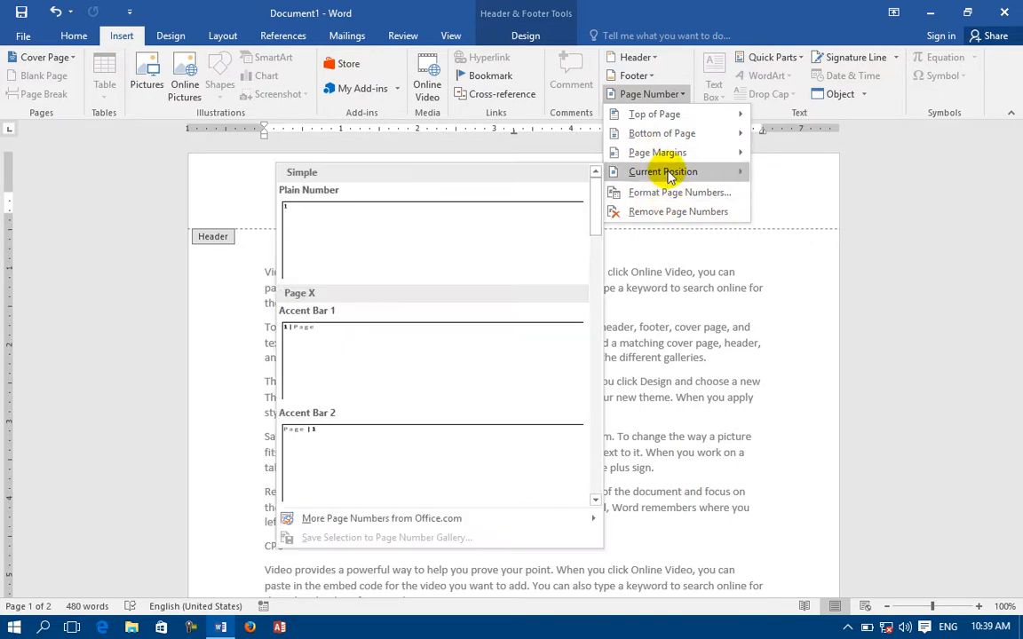
pyautogui.click(369, 266)
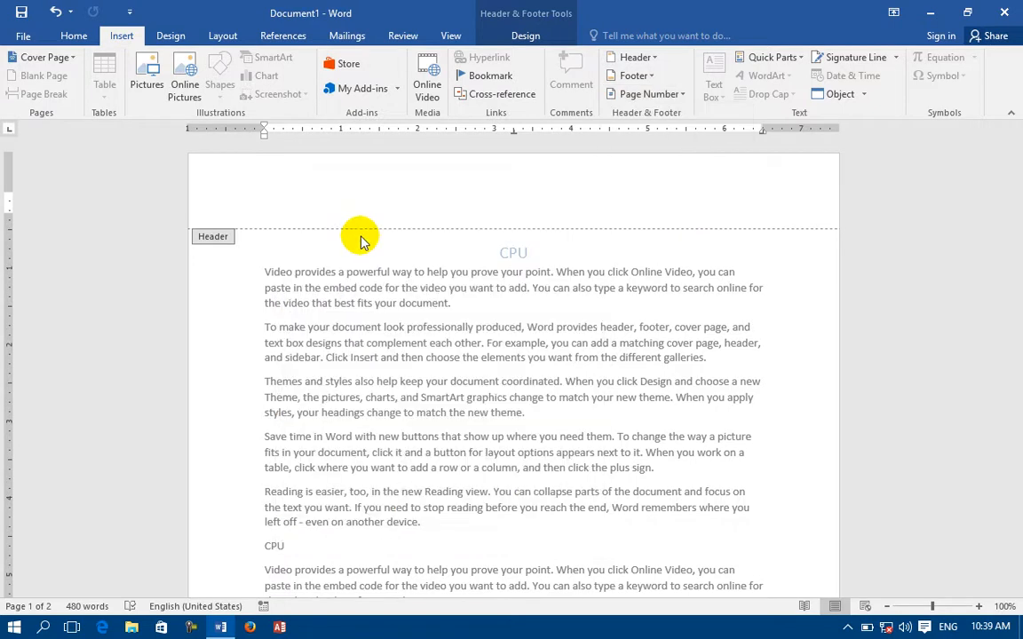
# Change the page number format to the dashed '- 1 -' style.
pyautogui.click(629, 98)
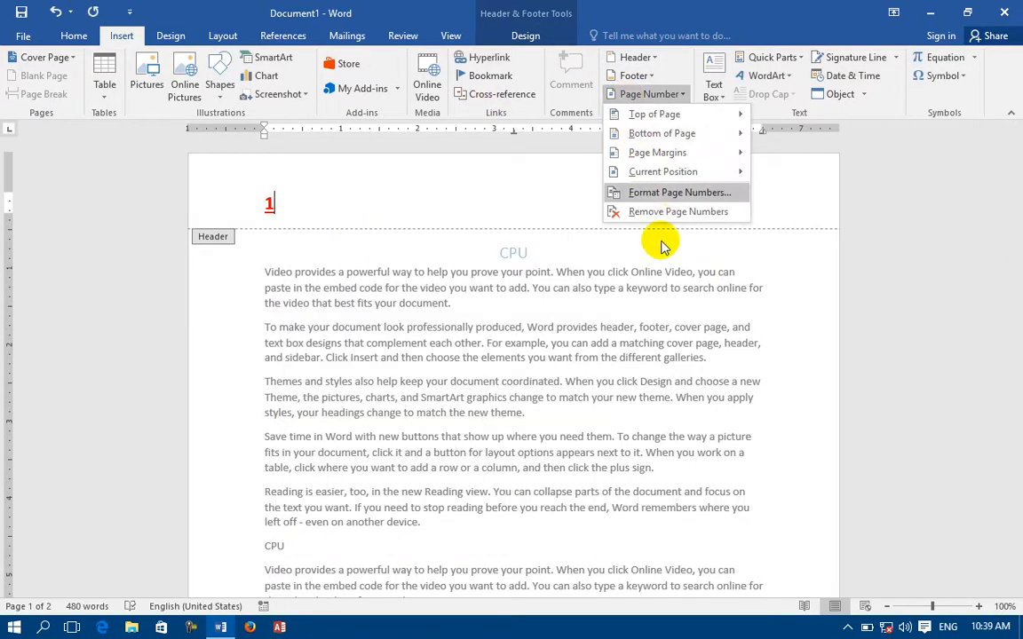
pyautogui.click(653, 194)
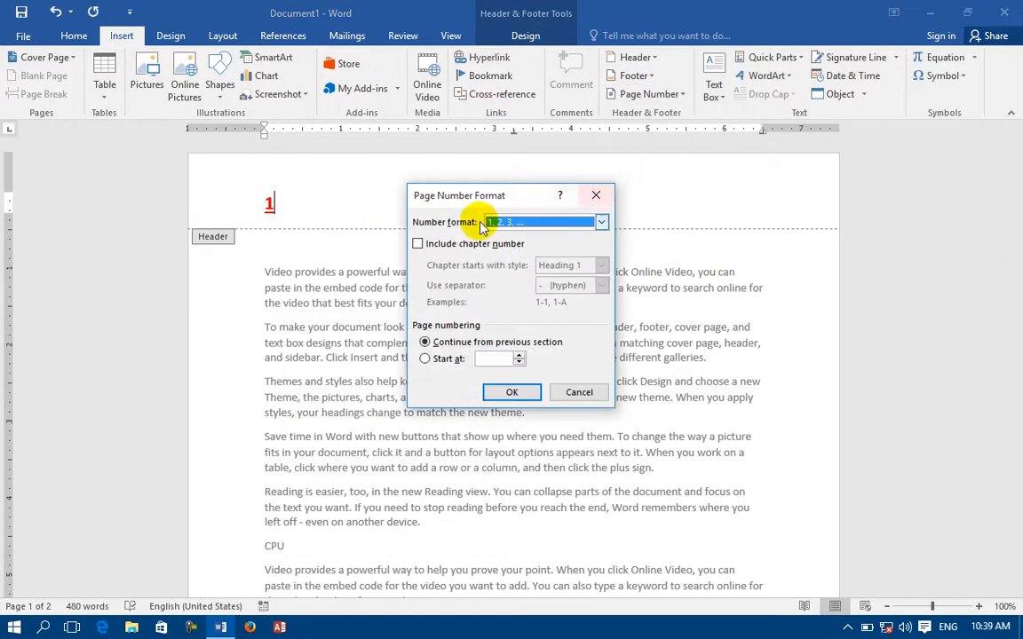
pyautogui.click(511, 223)
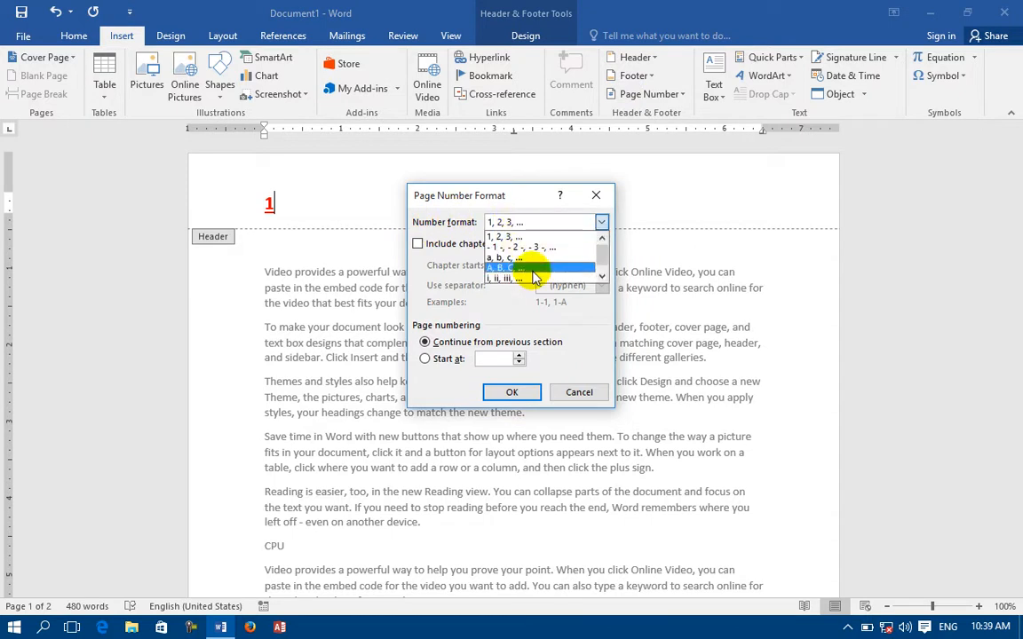
pyautogui.scroll(-1, 534, 272)
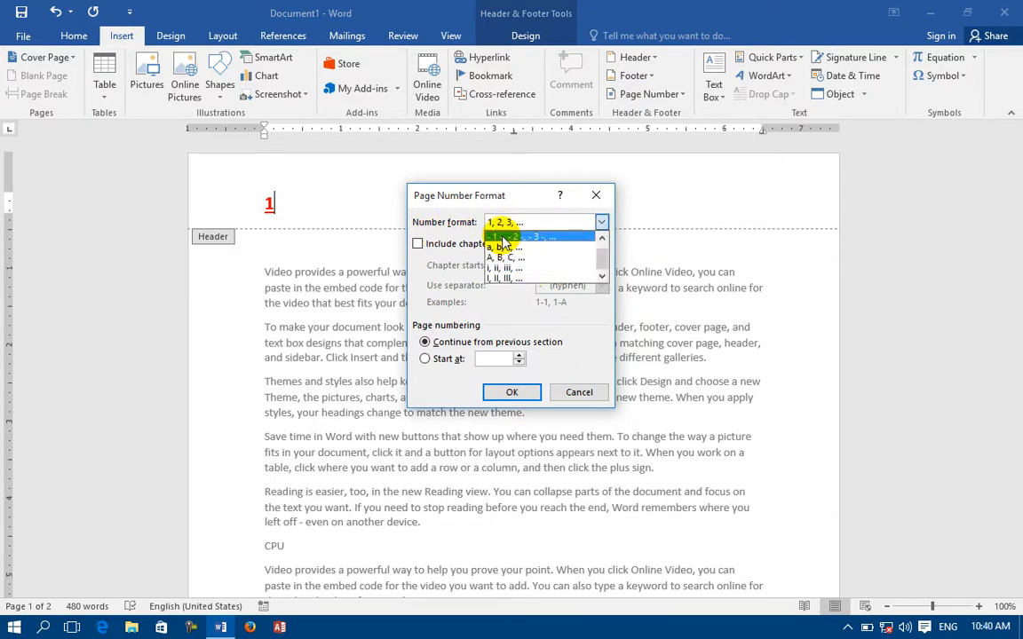
pyautogui.click(503, 238)
pyautogui.click(499, 398)
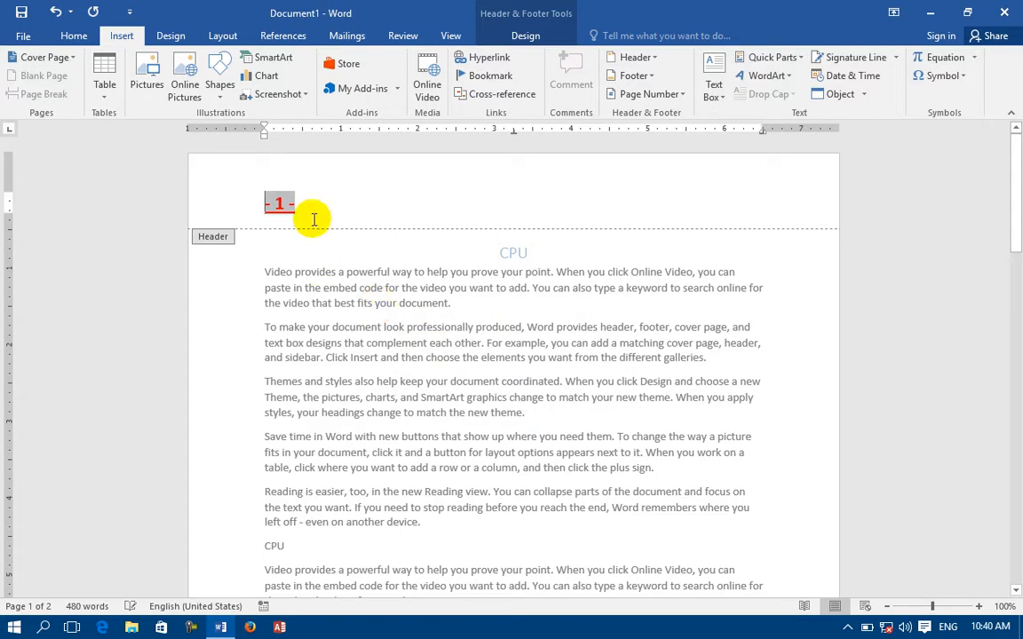
# Set the page number format back to '1, 2, 3' so it reads 1.
pyautogui.click(648, 94)
pyautogui.click(662, 193)
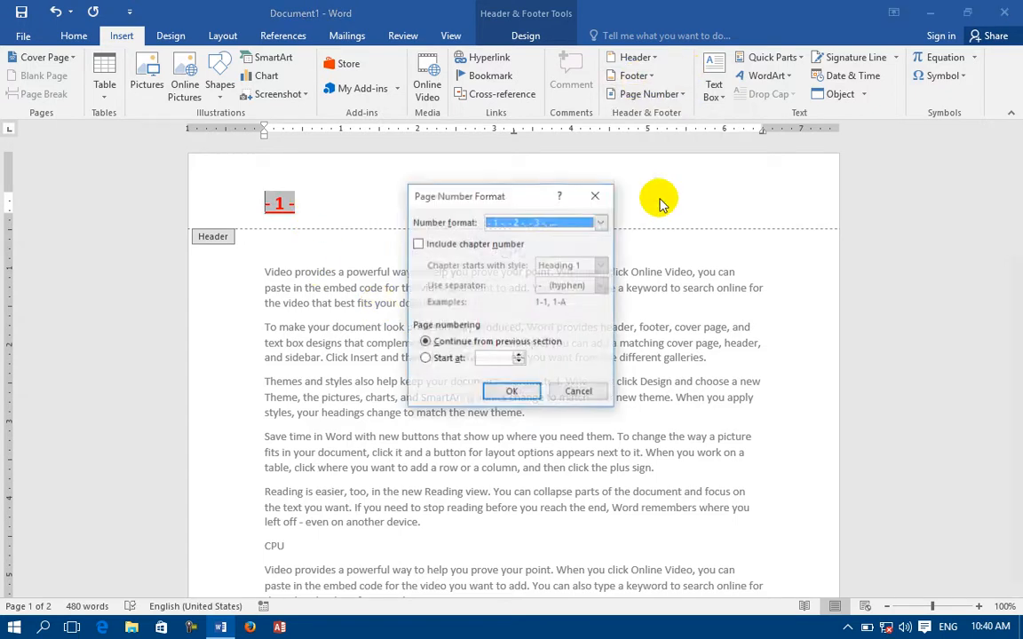
pyautogui.click(515, 222)
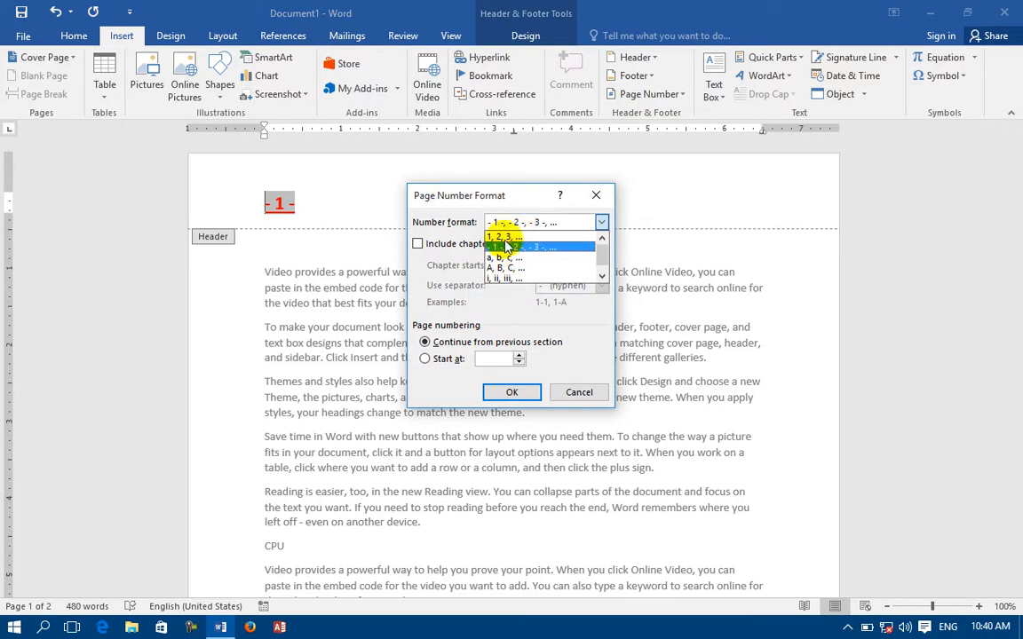
pyautogui.click(504, 236)
pyautogui.click(515, 393)
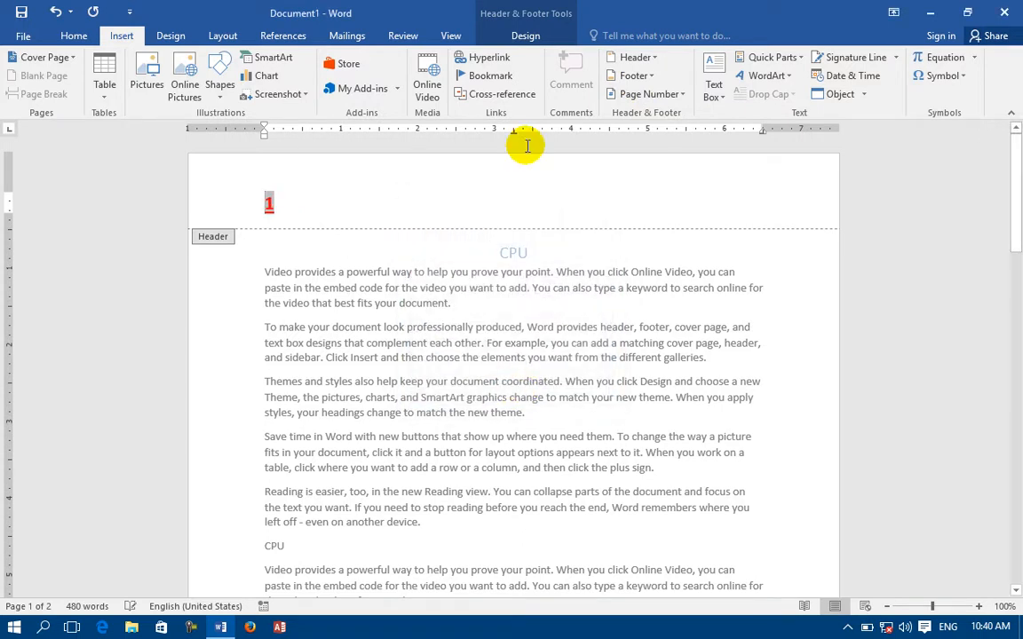
# Change the page number format to 'A, B, C, ...' so it reads A.
pyautogui.click(677, 94)
pyautogui.click(657, 191)
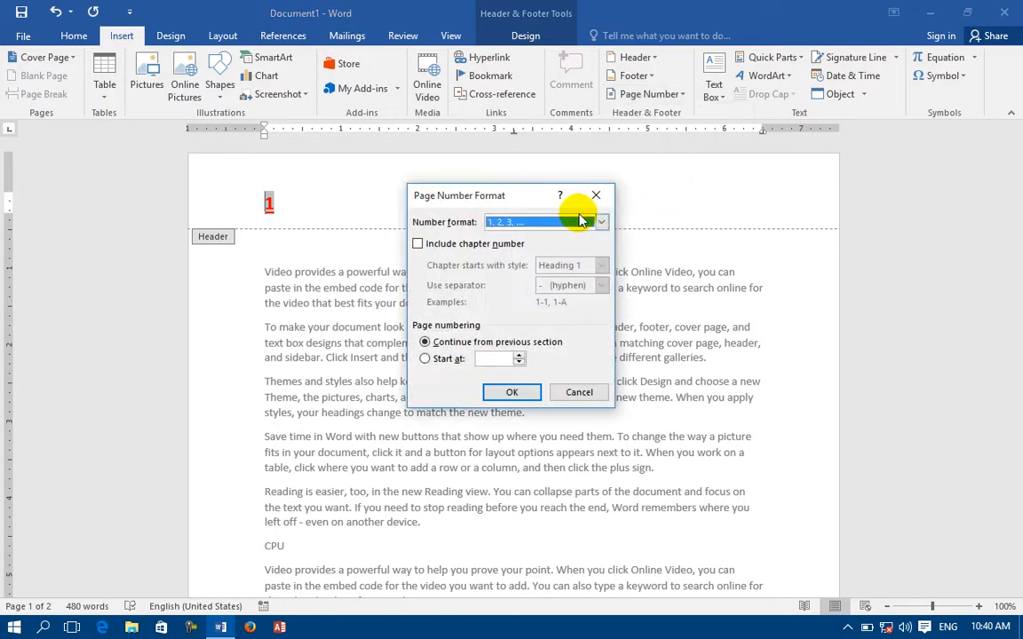
pyautogui.click(598, 221)
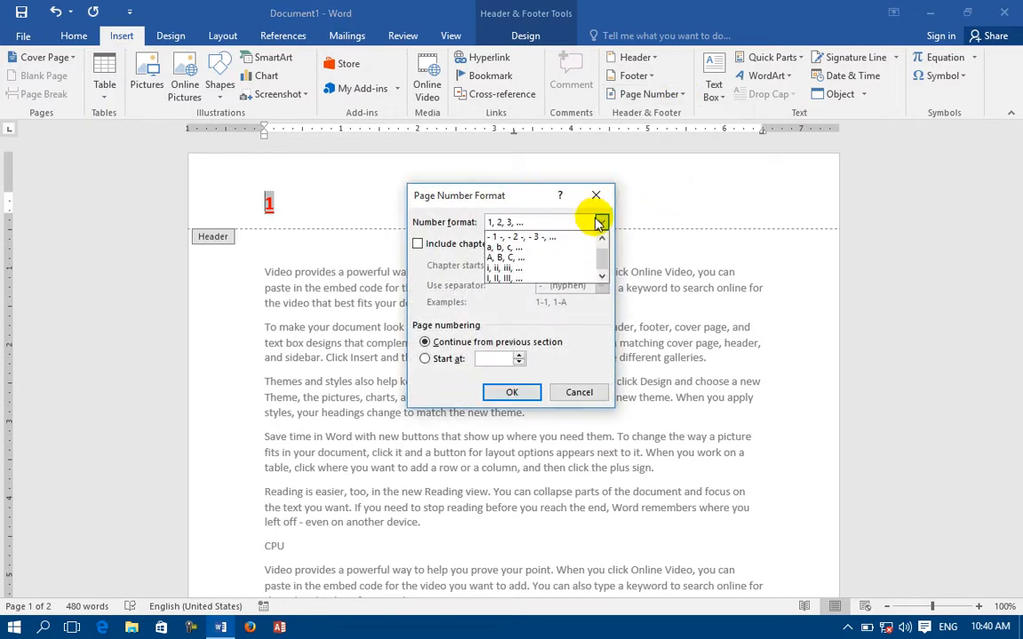
pyautogui.click(499, 257)
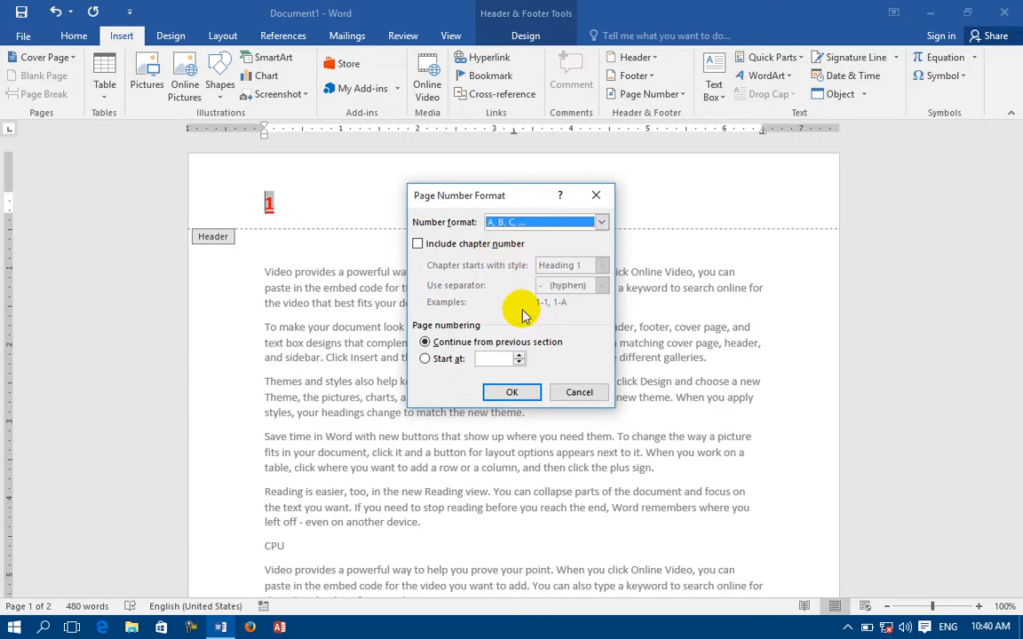
pyautogui.click(513, 392)
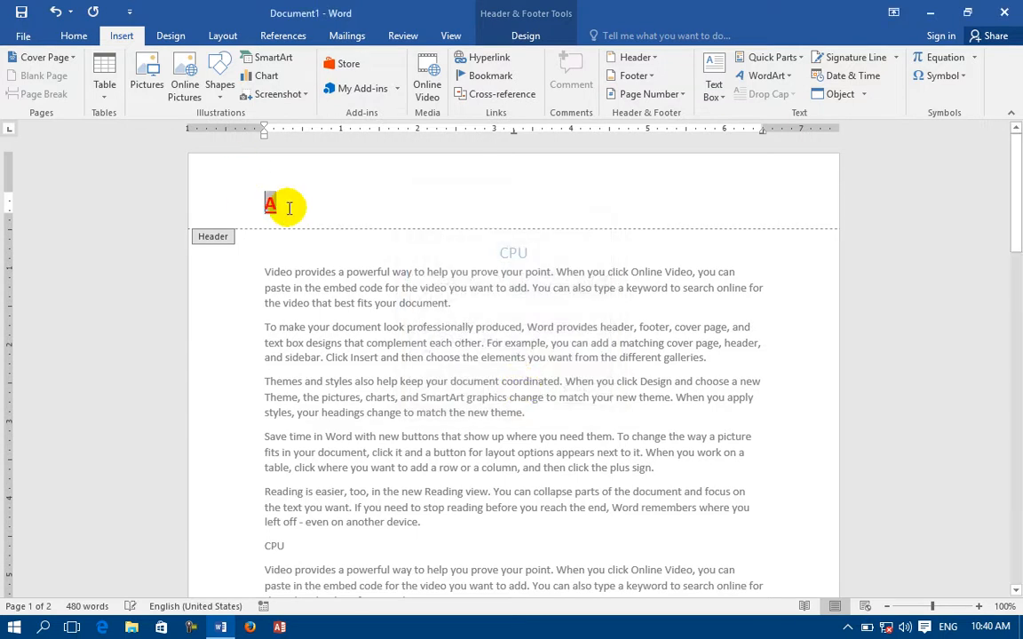
# Turn on Include chapter number in the page number format settings.
pyautogui.click(649, 94)
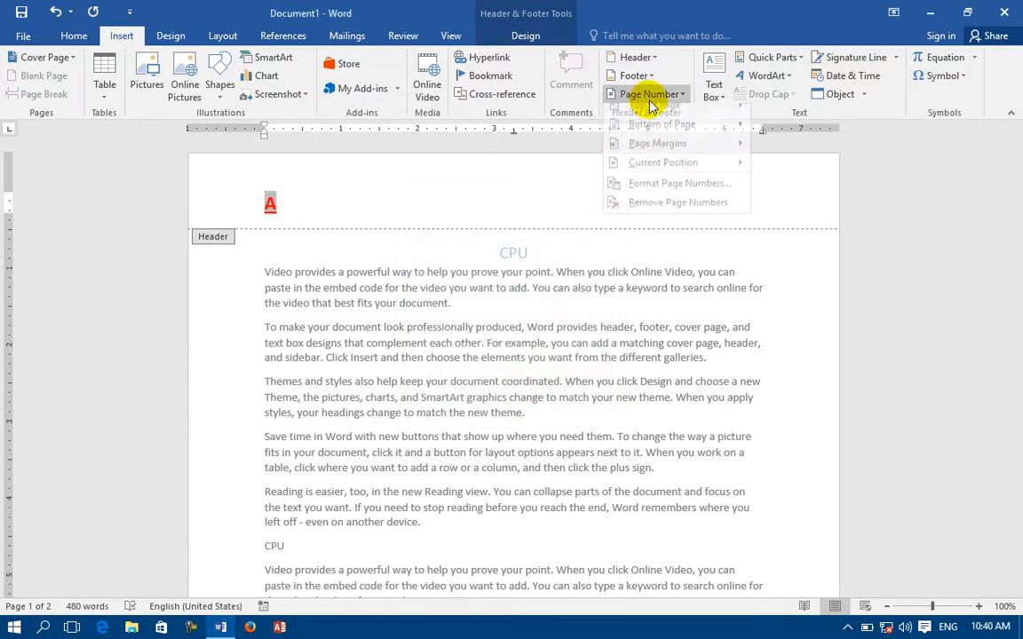
pyautogui.click(635, 192)
pyautogui.click(493, 245)
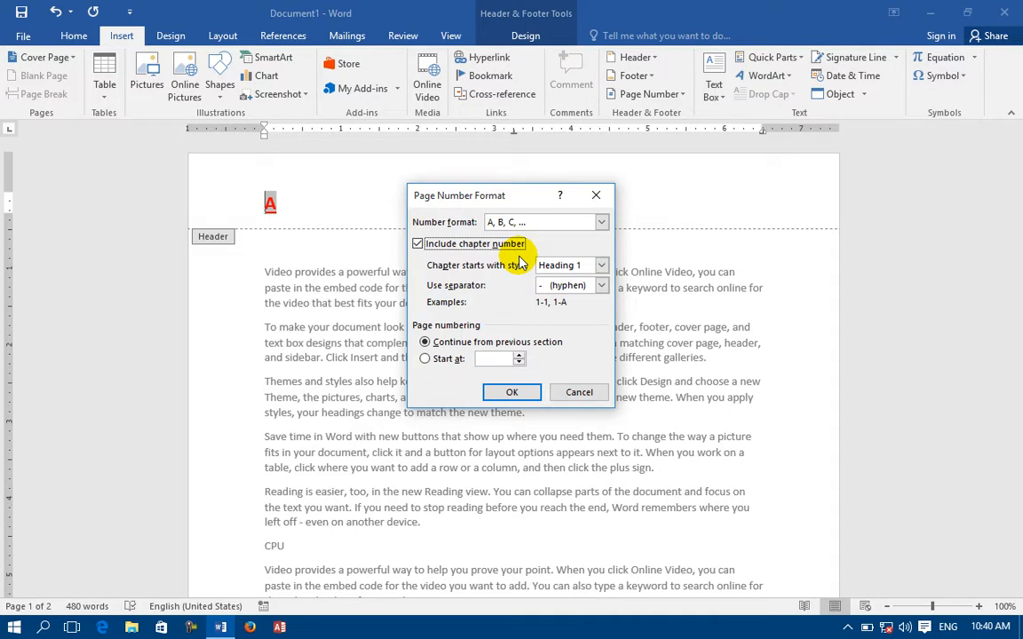
# Include Heading 1 chapter numbers with a period separator in page numbers, dismissing Word's no-chapter warning.
pyautogui.click(573, 265)
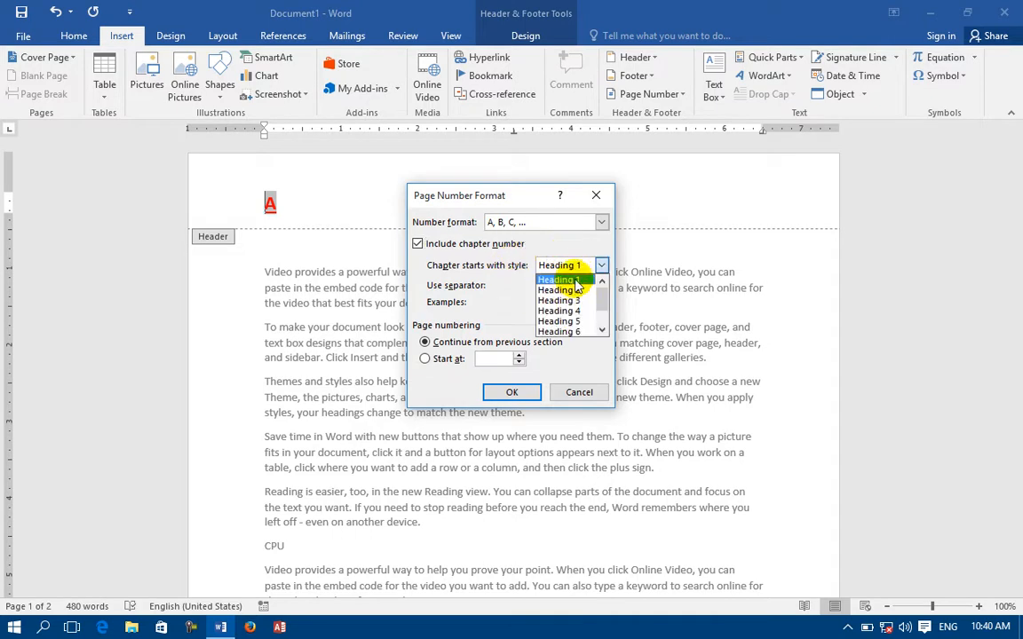
pyautogui.click(559, 279)
pyautogui.click(600, 286)
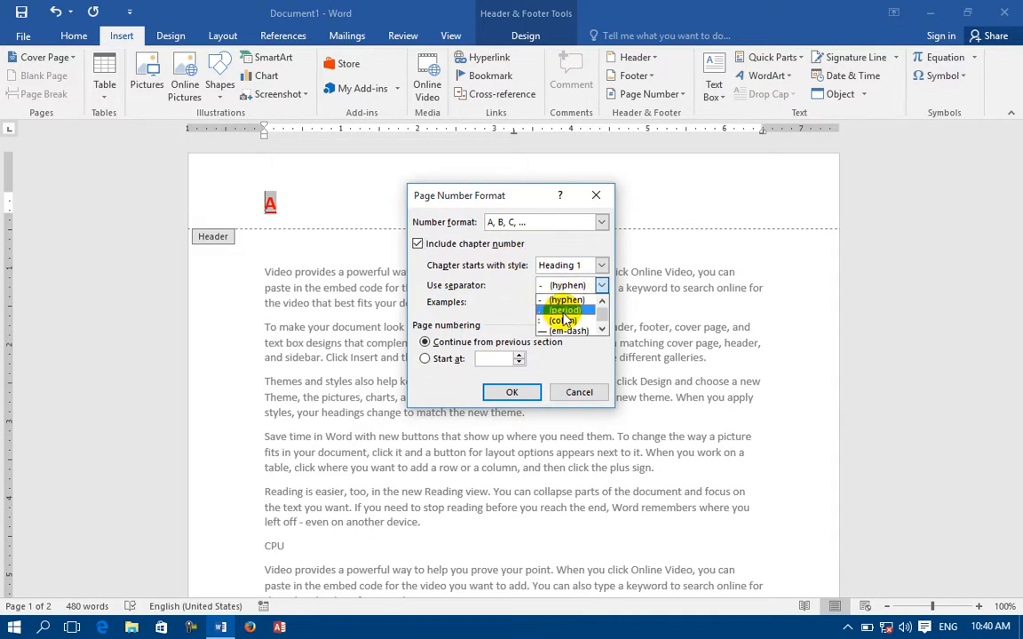
pyautogui.click(565, 311)
pyautogui.click(512, 392)
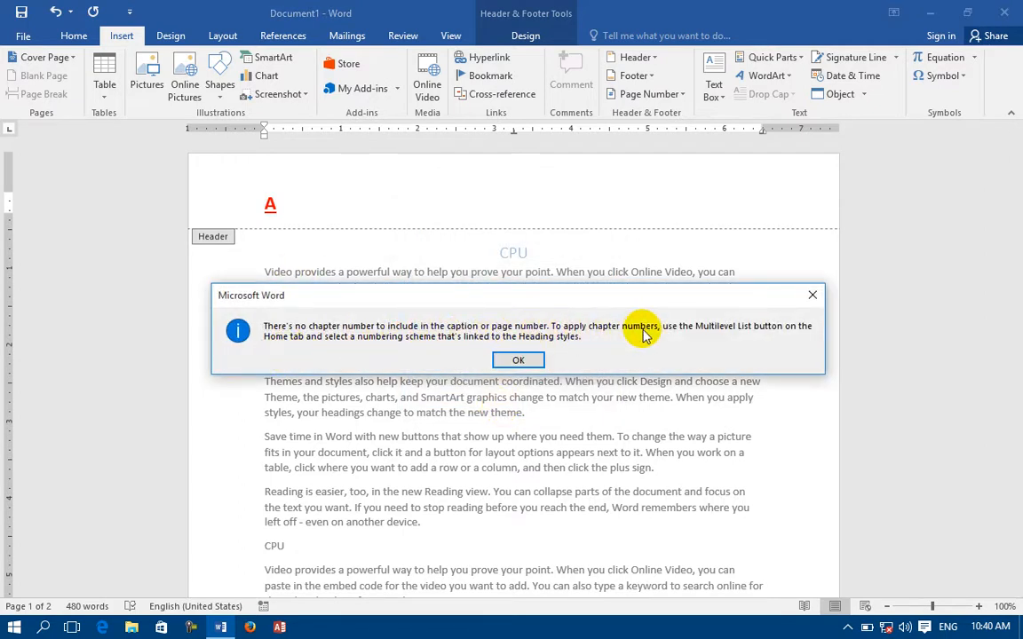
pyautogui.click(519, 364)
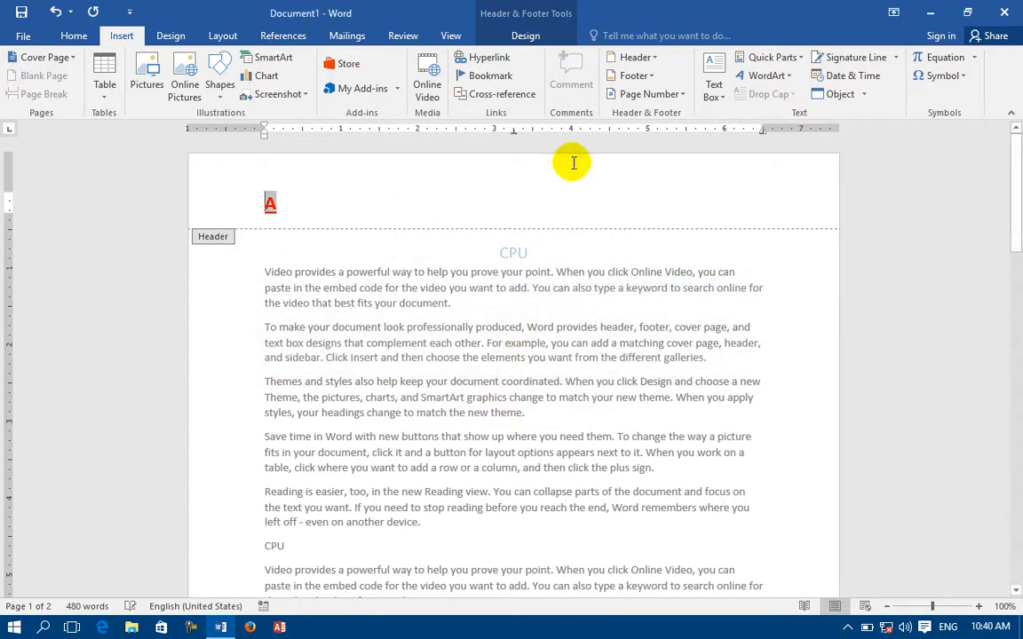
pyautogui.click(647, 93)
# Switch page numbering to 1, 2, 3 with a set start value so the header reads 5, then remove it.
pyautogui.click(636, 193)
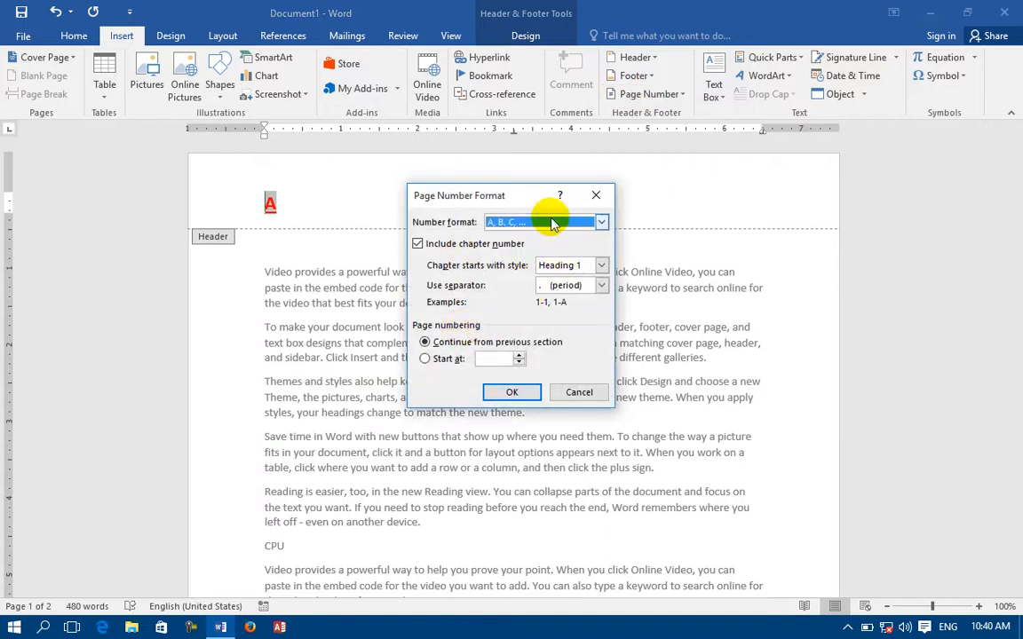
pyautogui.click(544, 224)
pyautogui.click(536, 236)
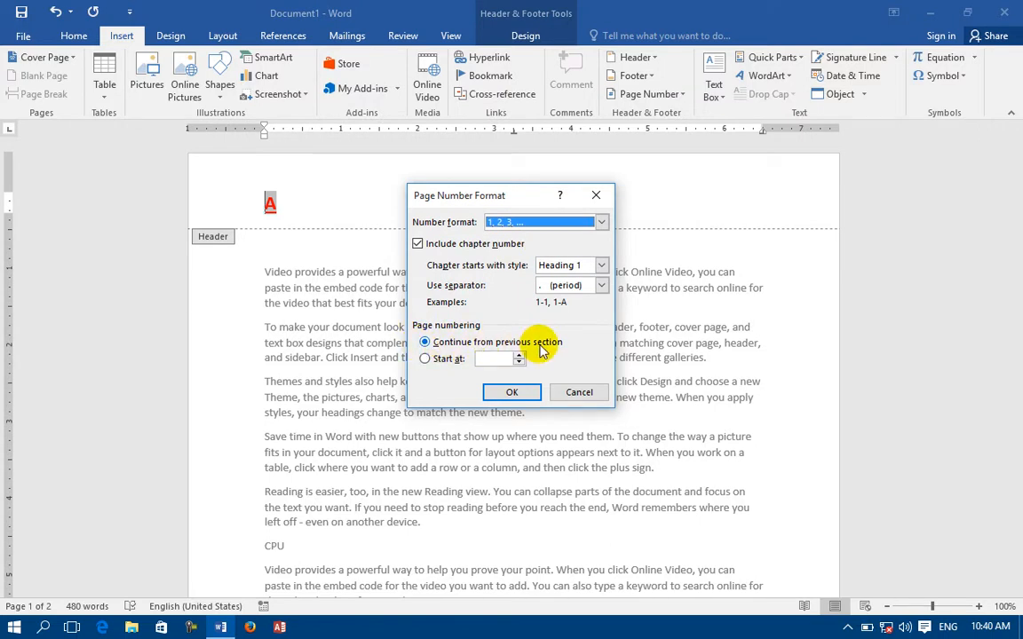
pyautogui.click(446, 359)
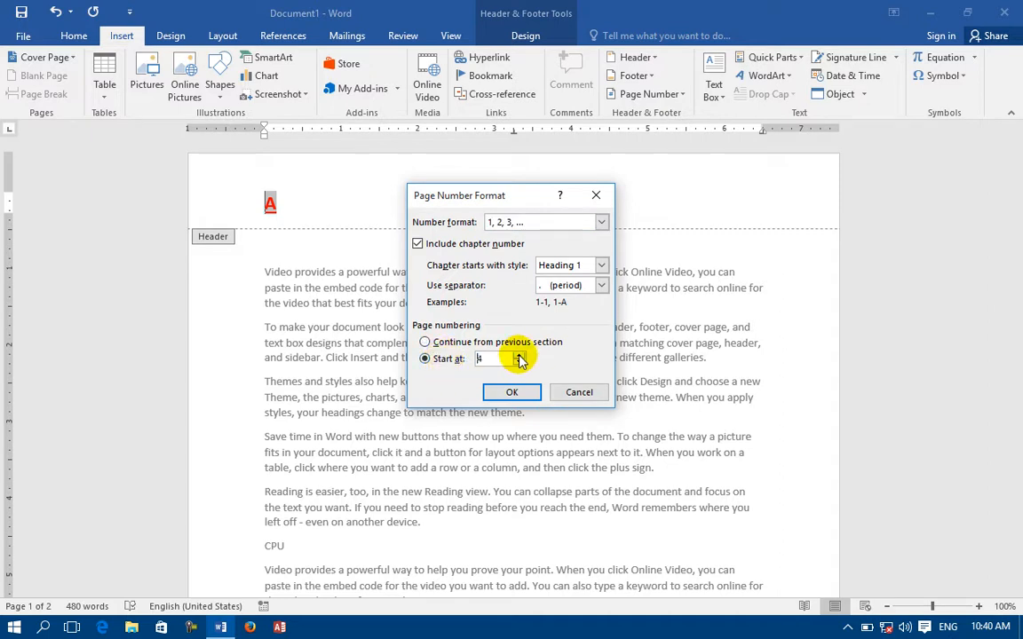
pyautogui.click(515, 393)
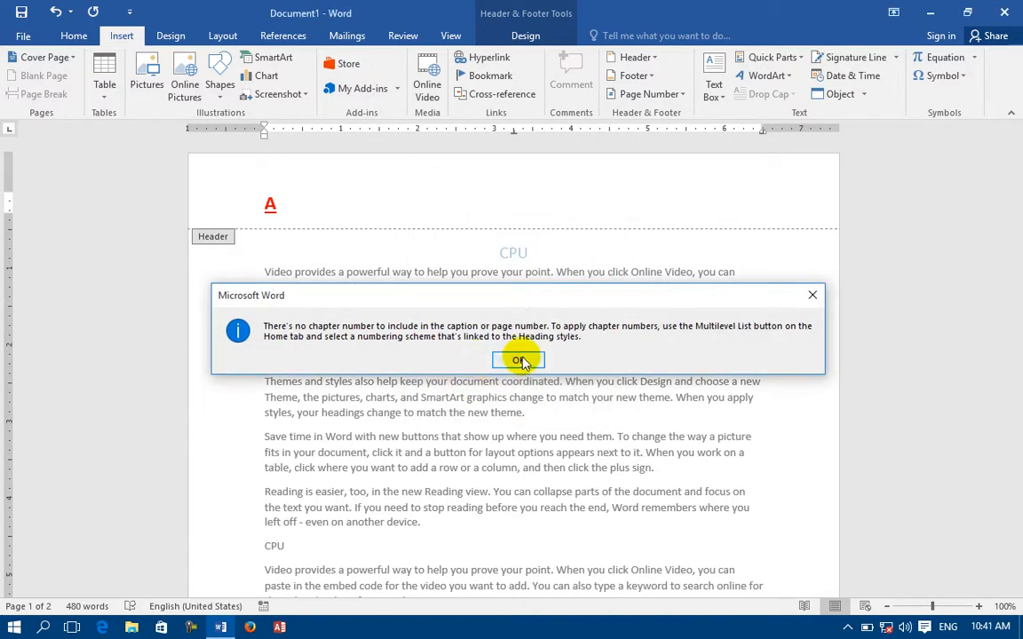
pyautogui.click(521, 358)
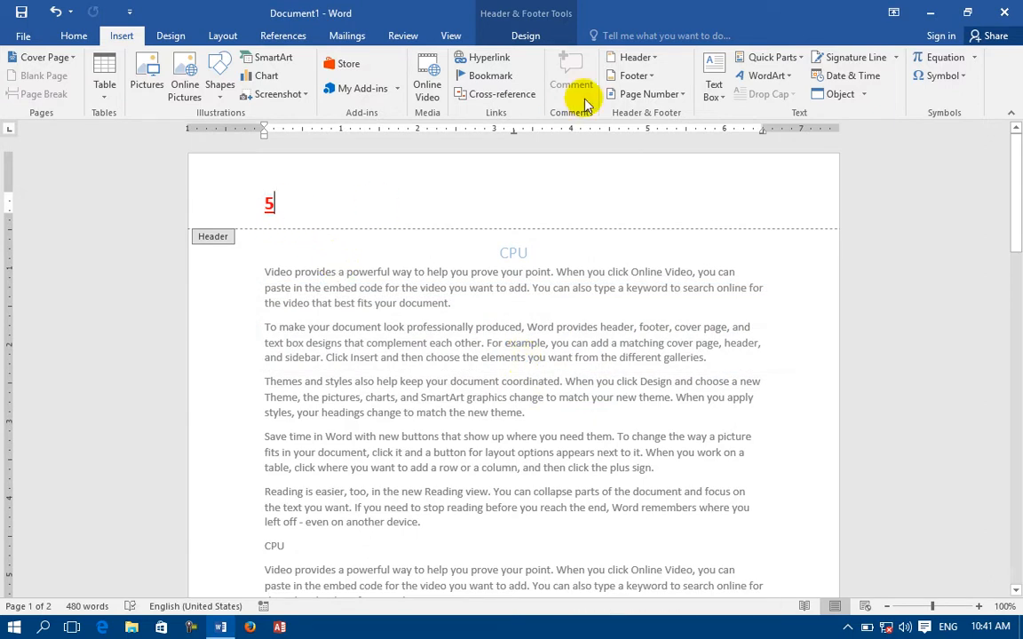
pyautogui.click(619, 94)
pyautogui.click(659, 213)
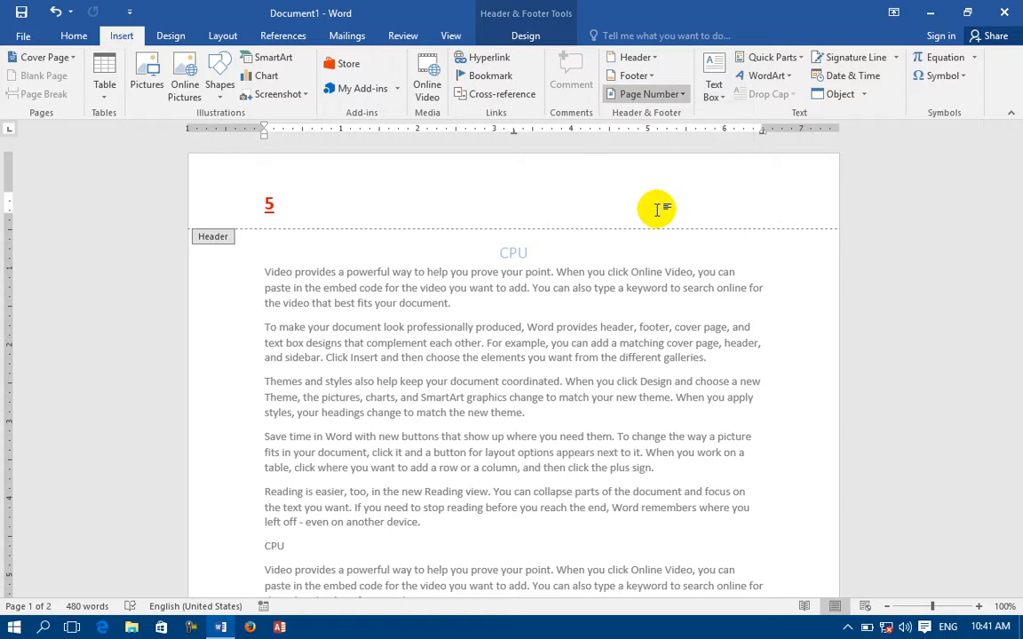
# Select the header's page number 5 and remove the header entirely with Remove Header.
pyautogui.moveTo(311, 219); pyautogui.dragTo(252, 206)
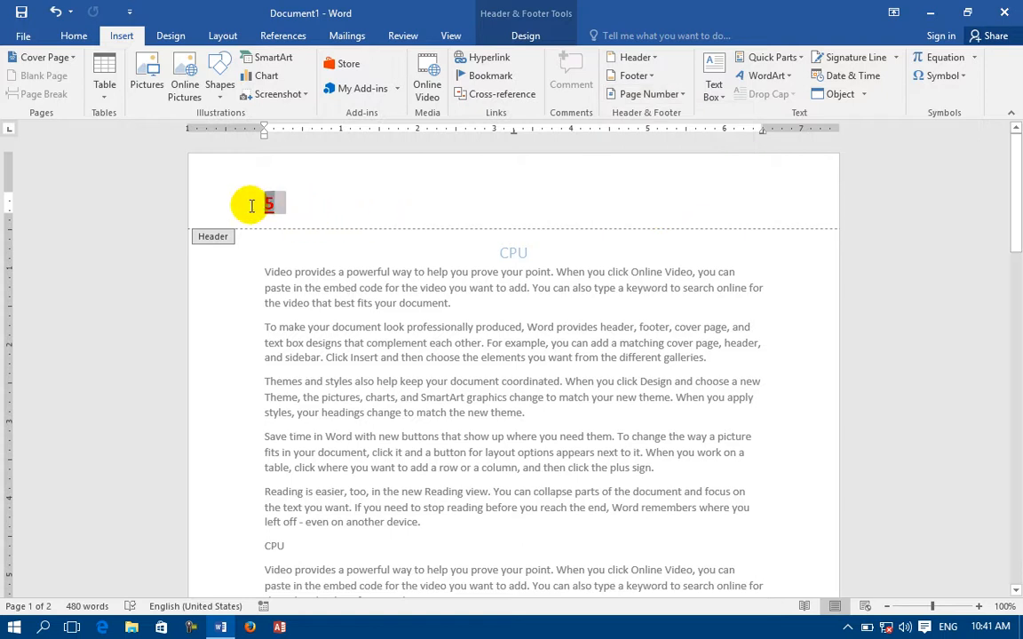
pyautogui.click(650, 94)
pyautogui.click(696, 211)
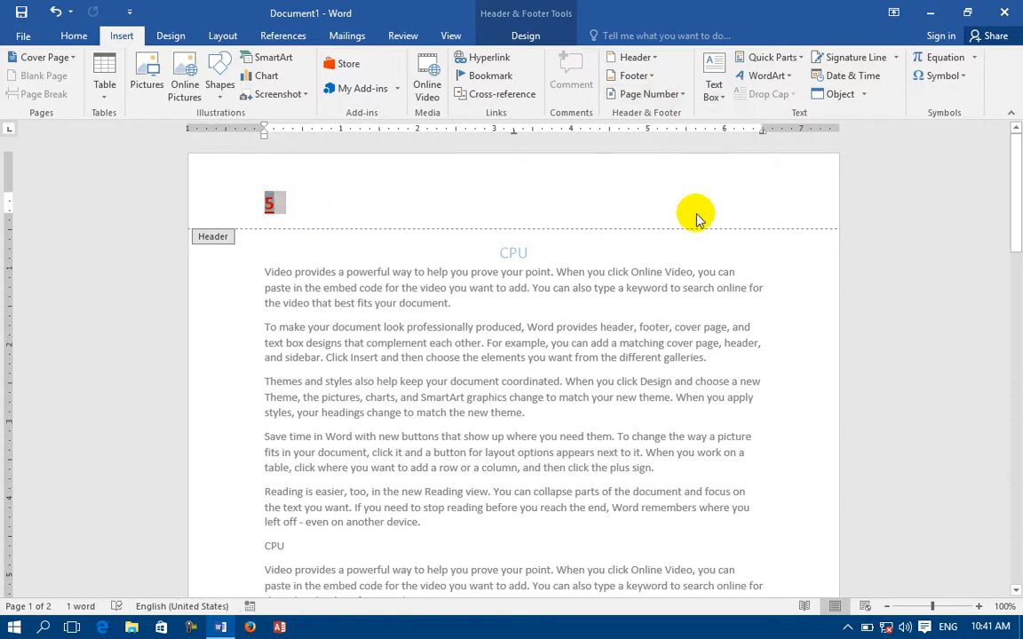
pyautogui.click(635, 57)
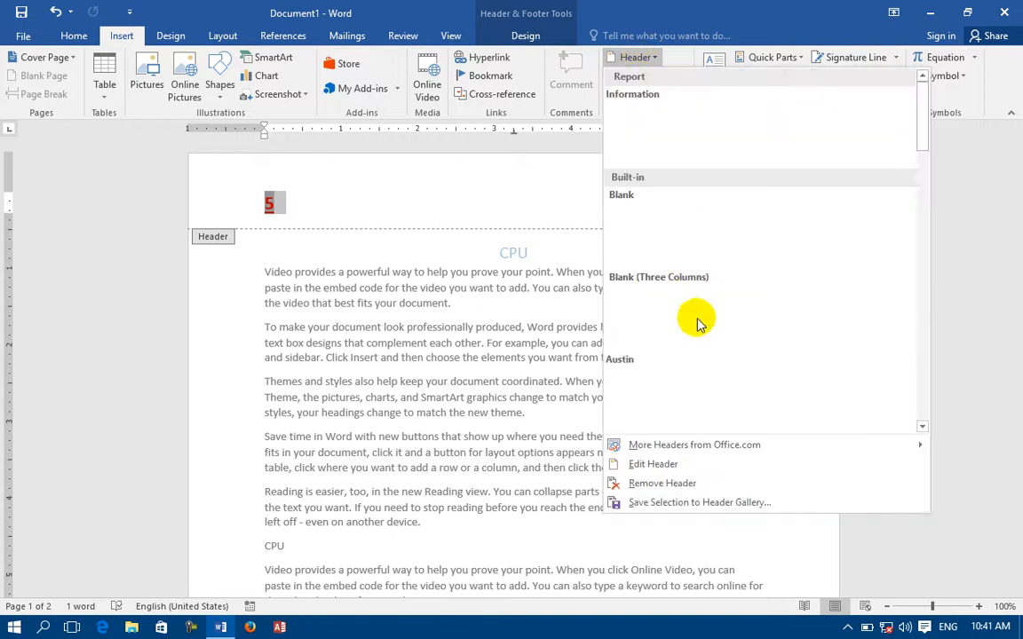
pyautogui.click(685, 485)
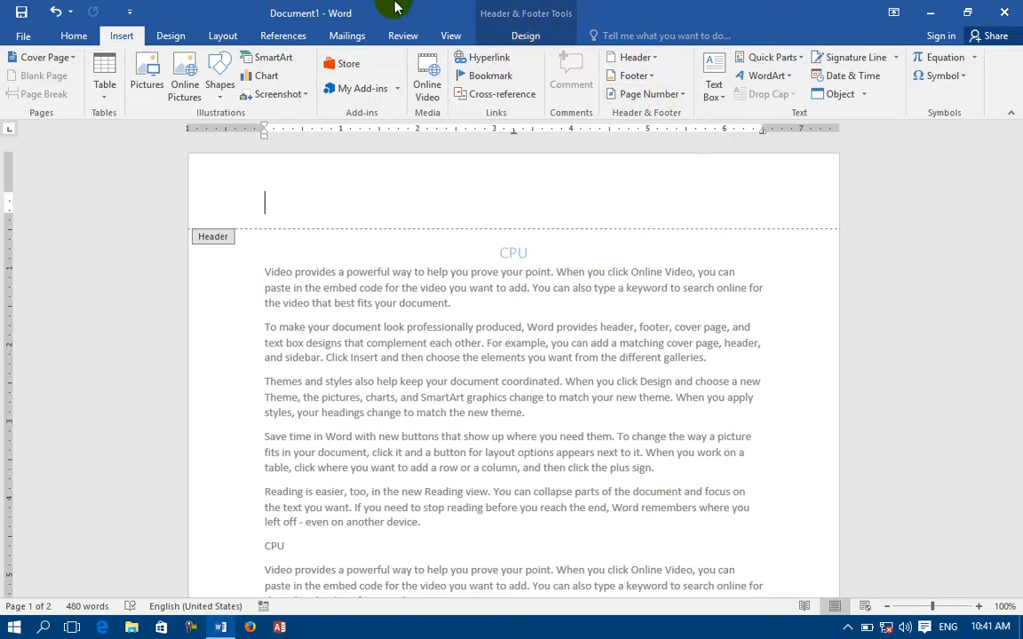
# Browse the Header, Footer and Page Number galleries in Header & Footer Tools without choosing anything.
pyautogui.click(524, 35)
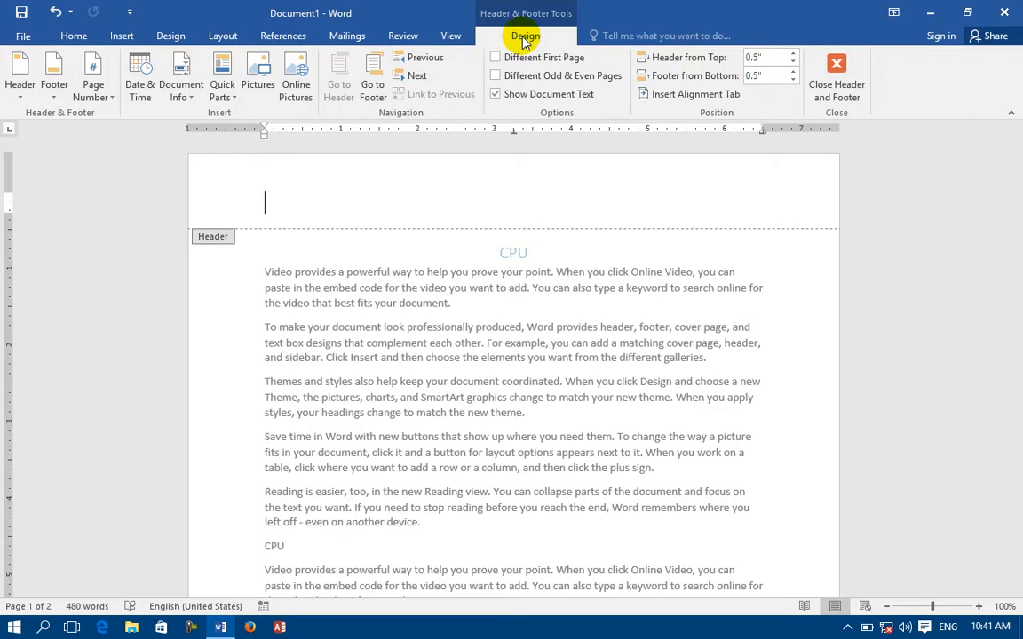
pyautogui.click(121, 35)
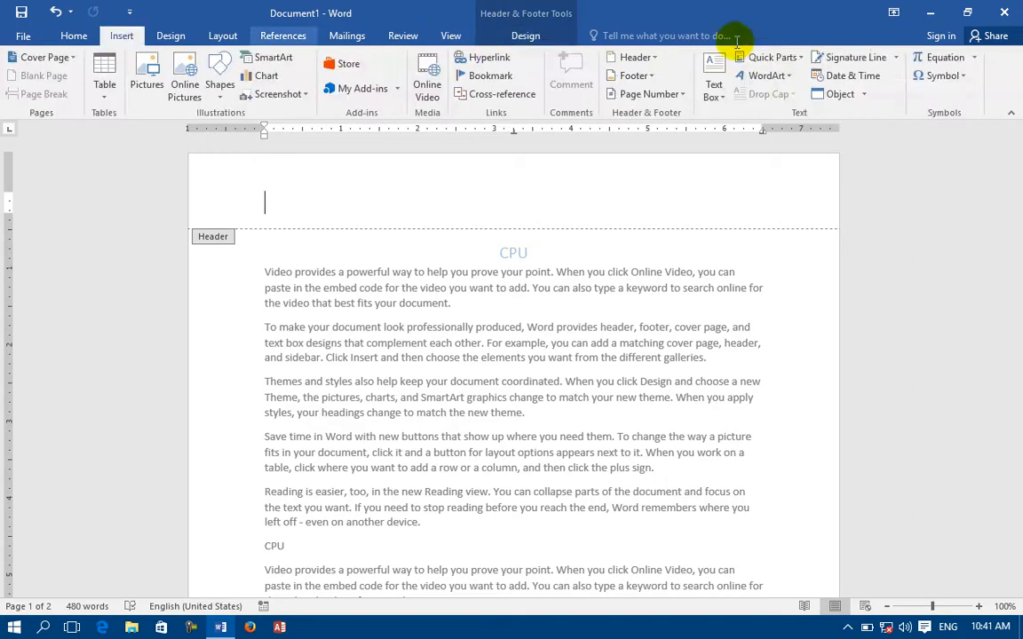
pyautogui.click(525, 35)
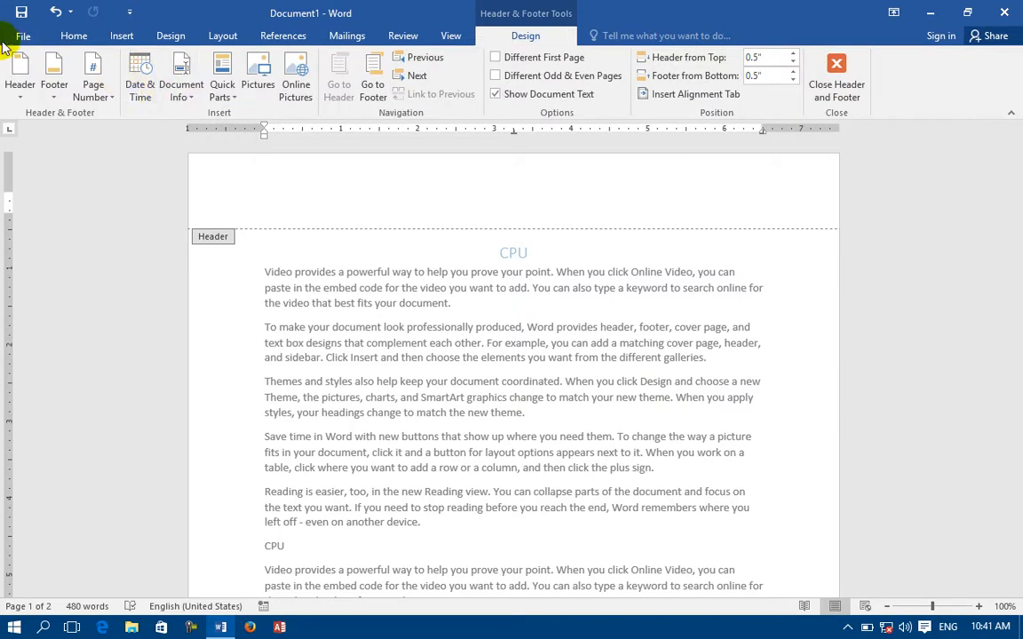
pyautogui.click(19, 93)
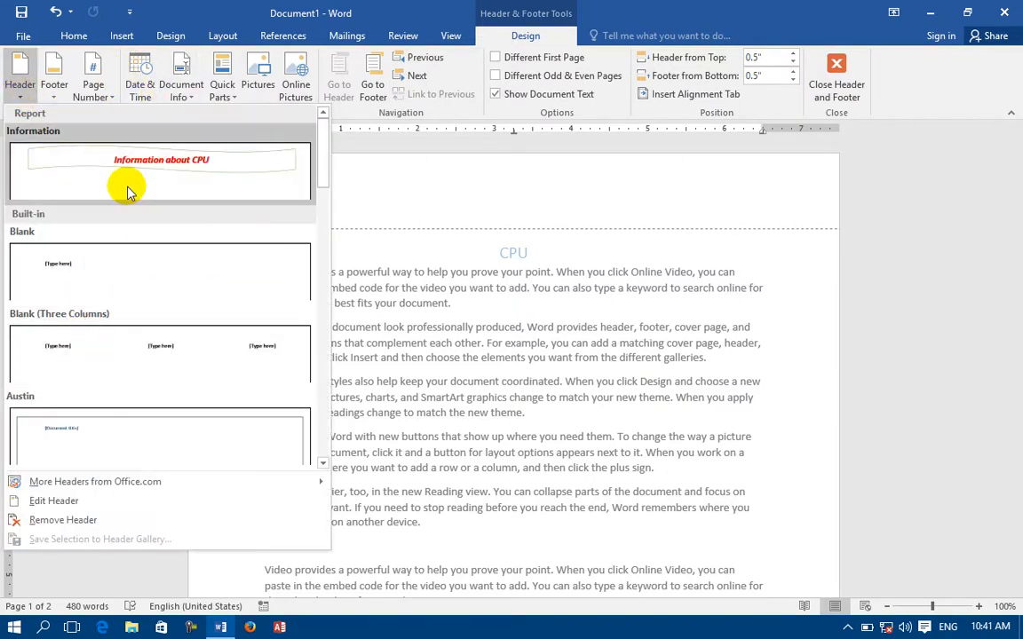
pyautogui.click(53, 100)
pyautogui.click(49, 102)
pyautogui.click(49, 102)
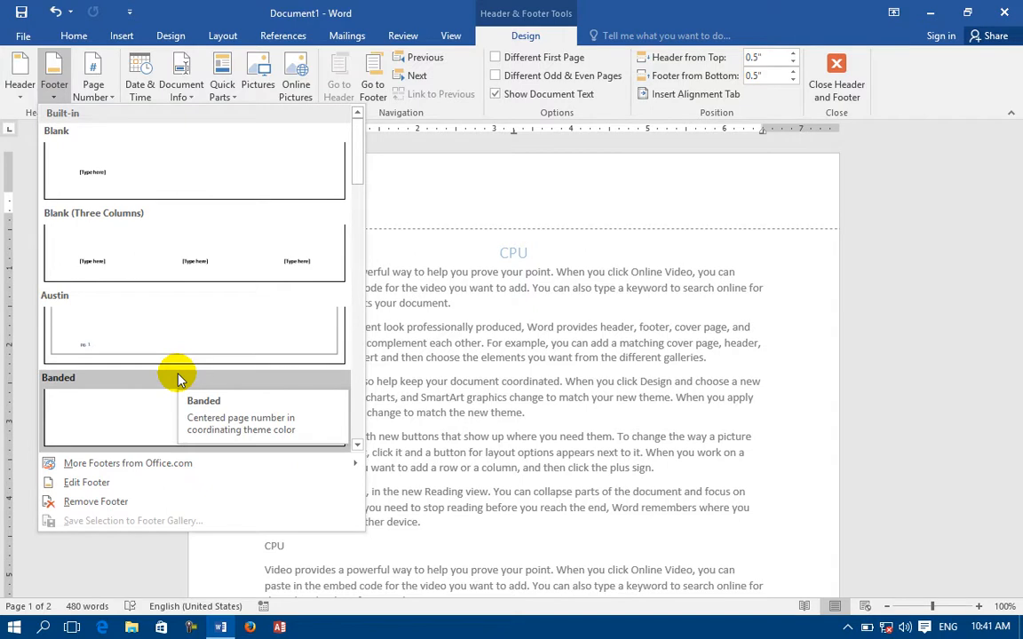
pyautogui.click(94, 91)
pyautogui.click(94, 91)
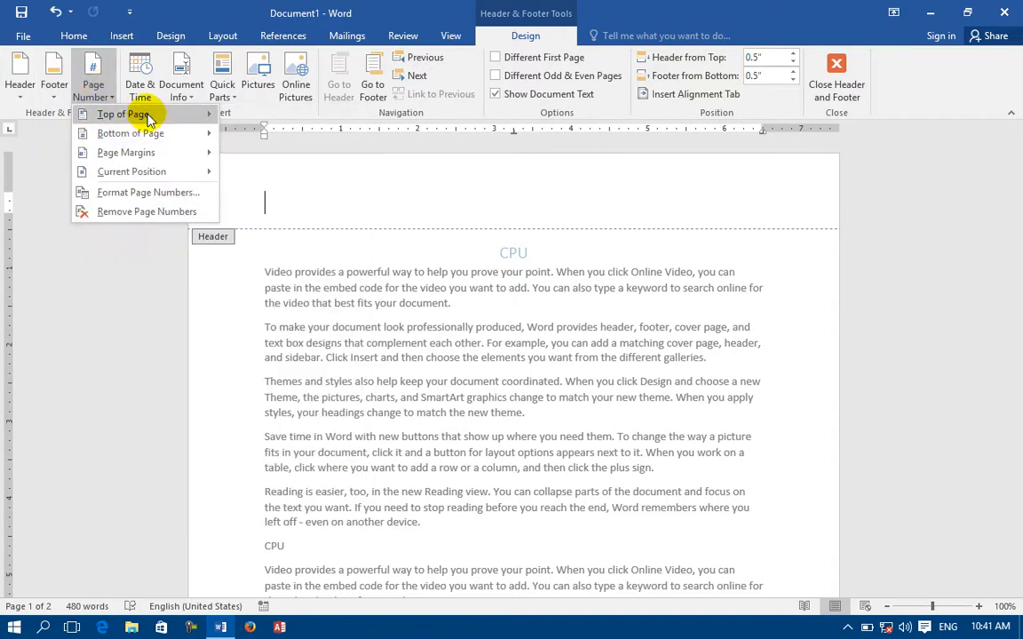
pyautogui.moveTo(149, 119)
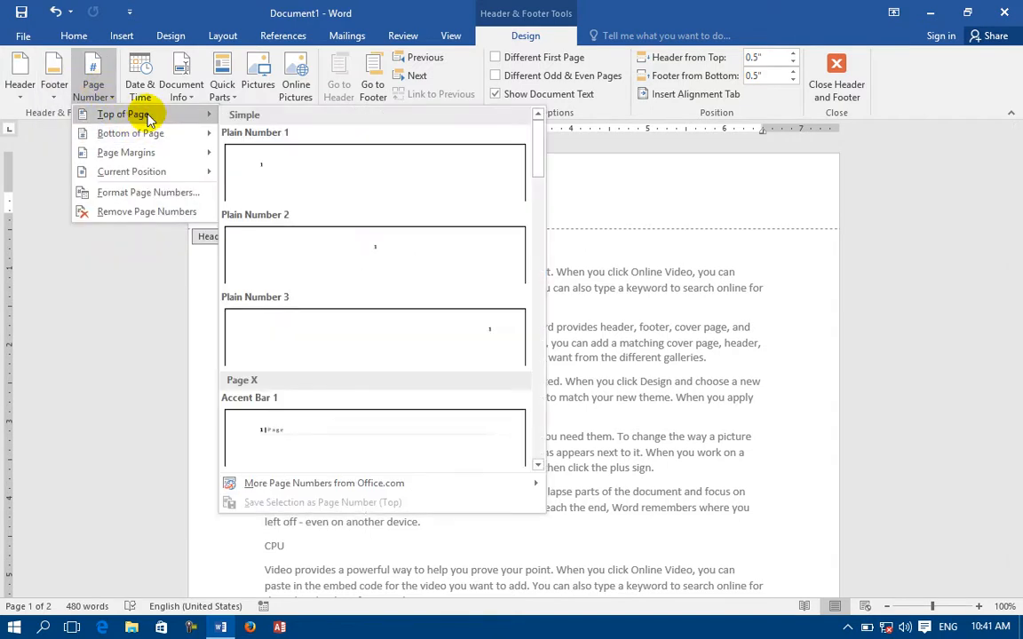
pyautogui.click(93, 331)
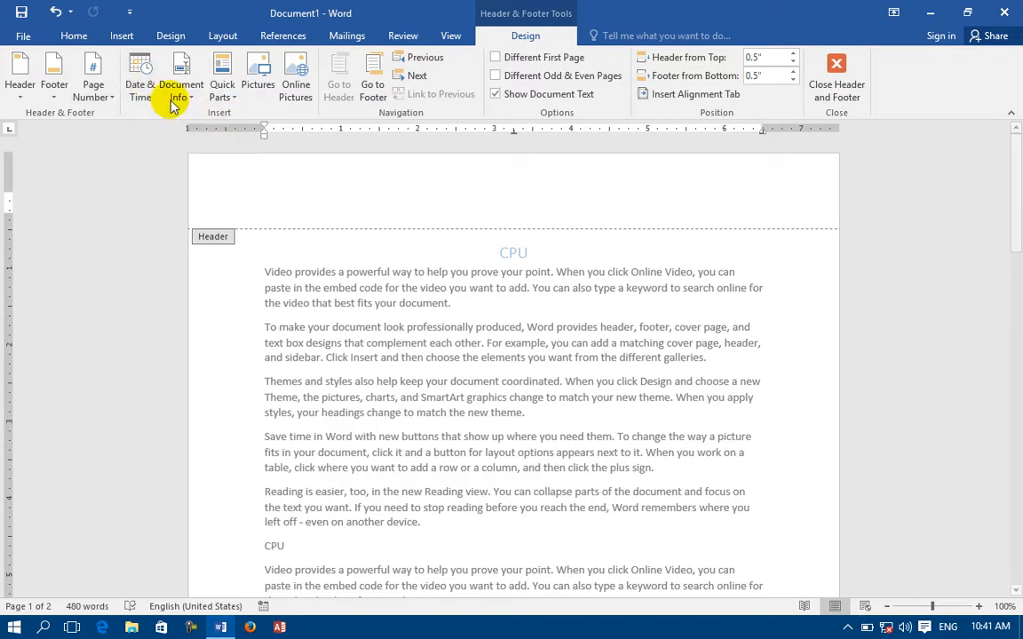
# Insert the date and time 2/25/2016 10:41 AM into the header.
pyautogui.click(142, 87)
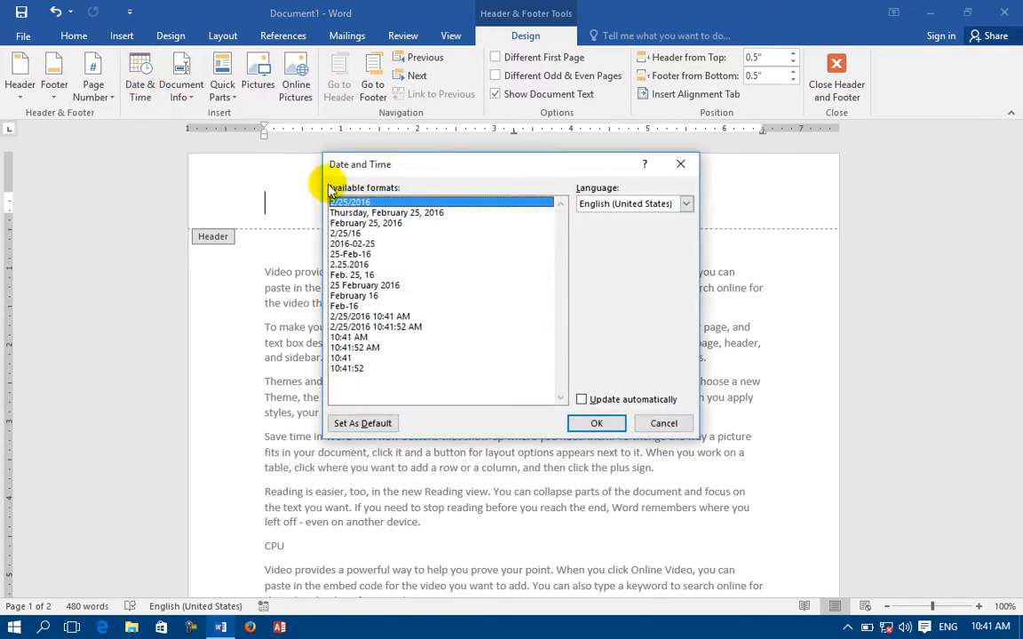
pyautogui.click(351, 316)
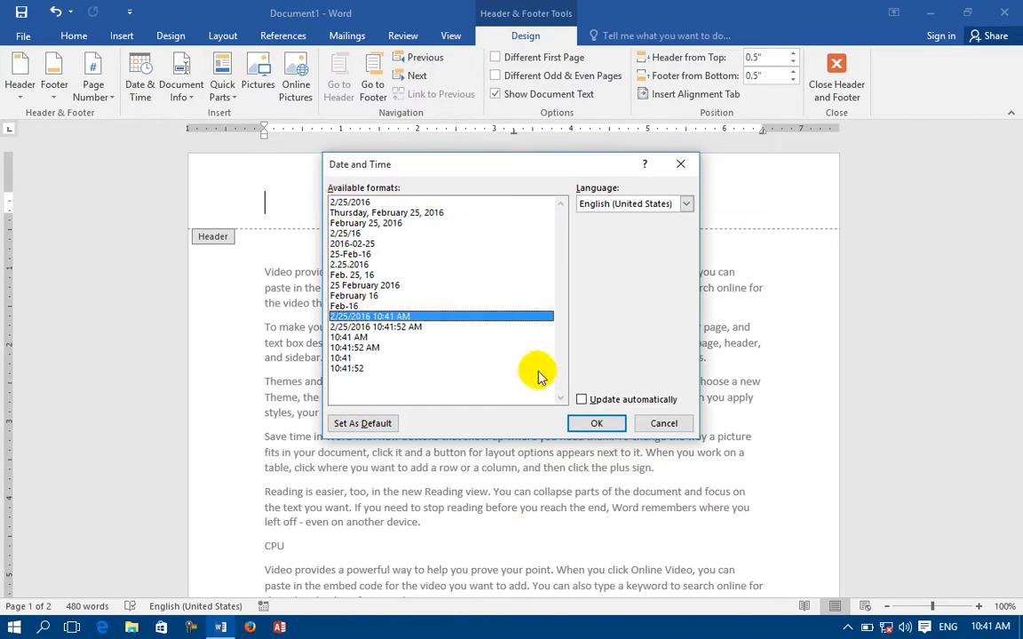
pyautogui.click(597, 424)
# Replace that stamp with the long date 'Thursday, February 25, 2016'.
pyautogui.click(200, 216)
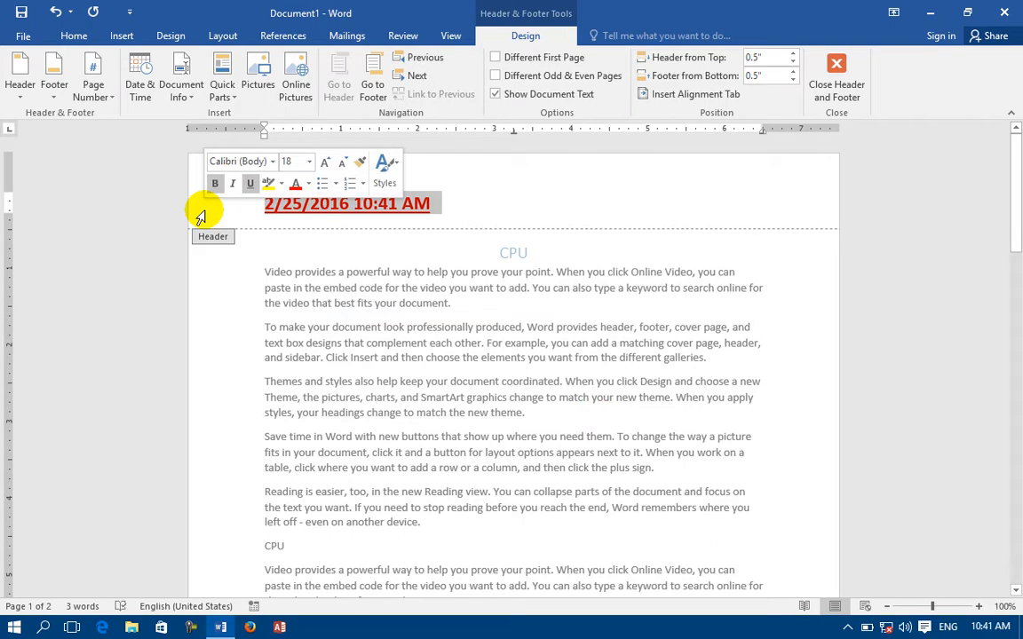
pyautogui.click(592, 196)
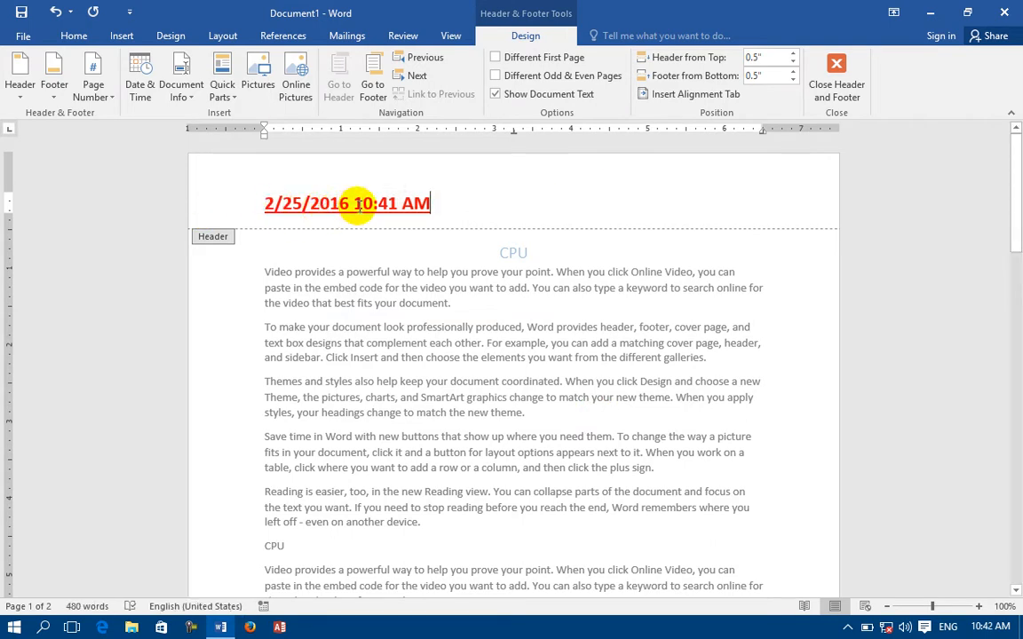
pyautogui.click(197, 186)
pyautogui.click(135, 87)
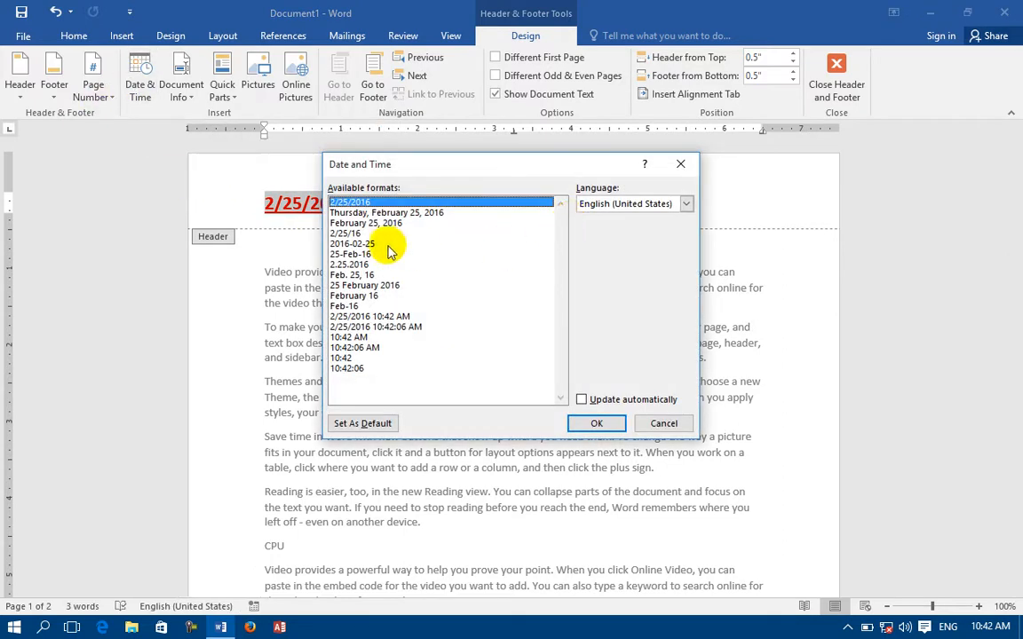
pyautogui.click(391, 214)
pyautogui.click(595, 424)
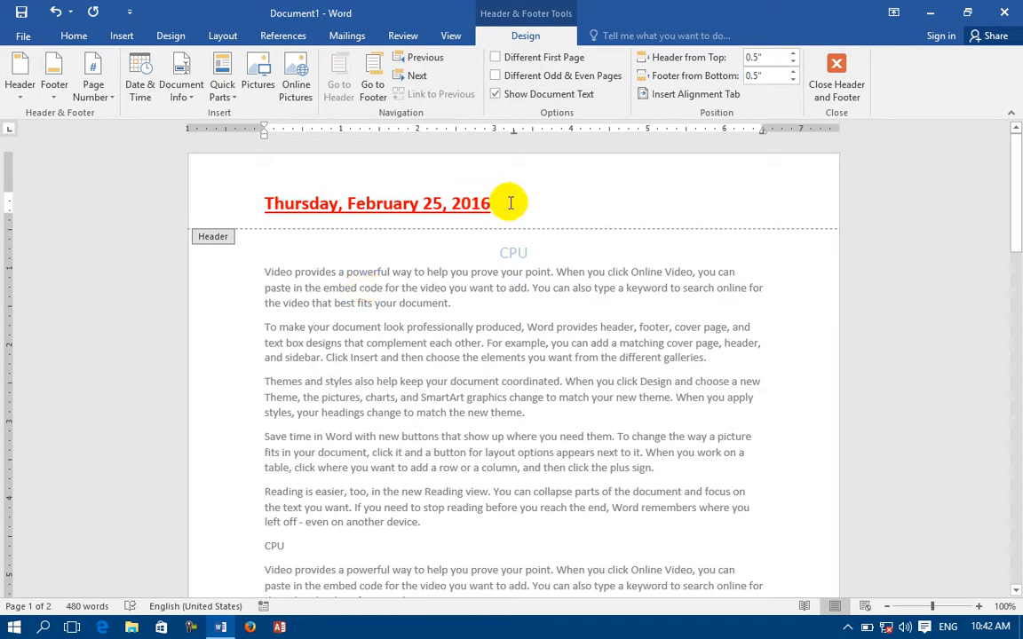
# Insert an auto-updating 2/25/2016 date into the header, then delete it.
pyautogui.click(142, 86)
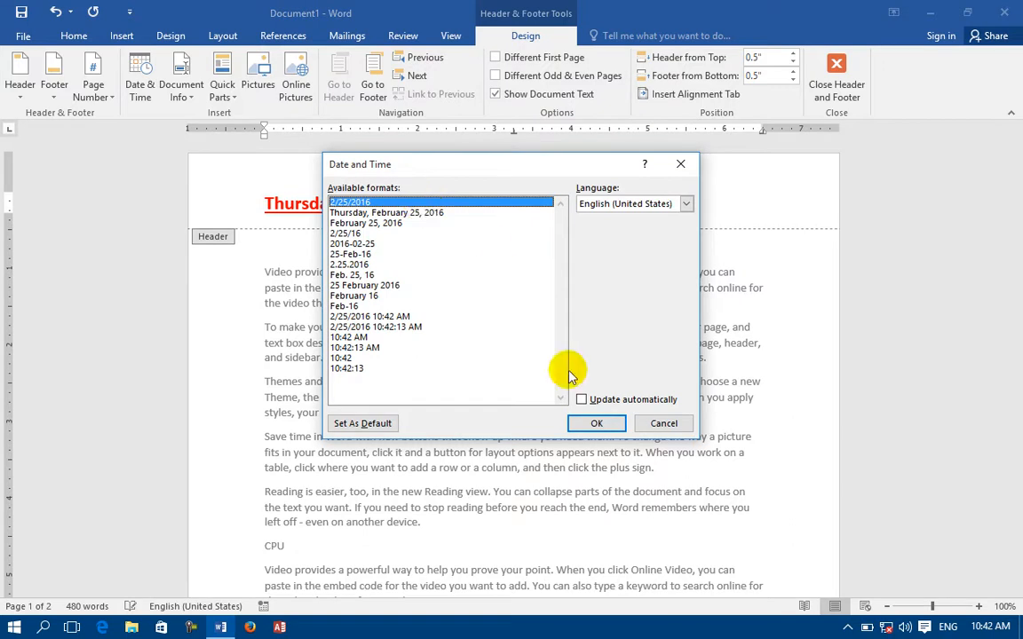
pyautogui.click(584, 401)
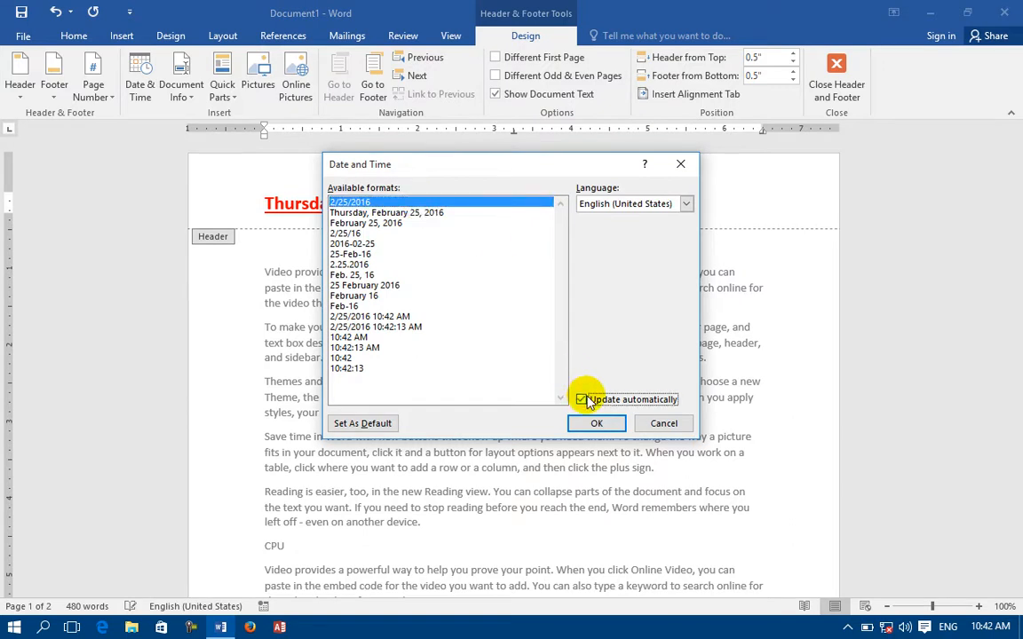
pyautogui.click(599, 424)
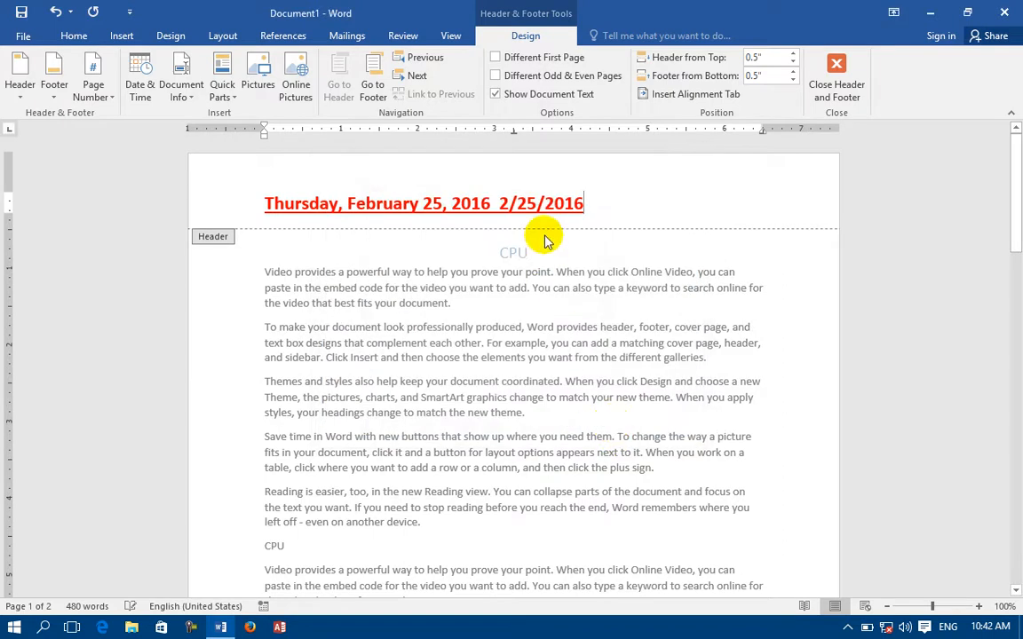
pyautogui.moveTo(499, 210); pyautogui.dragTo(419, 212)
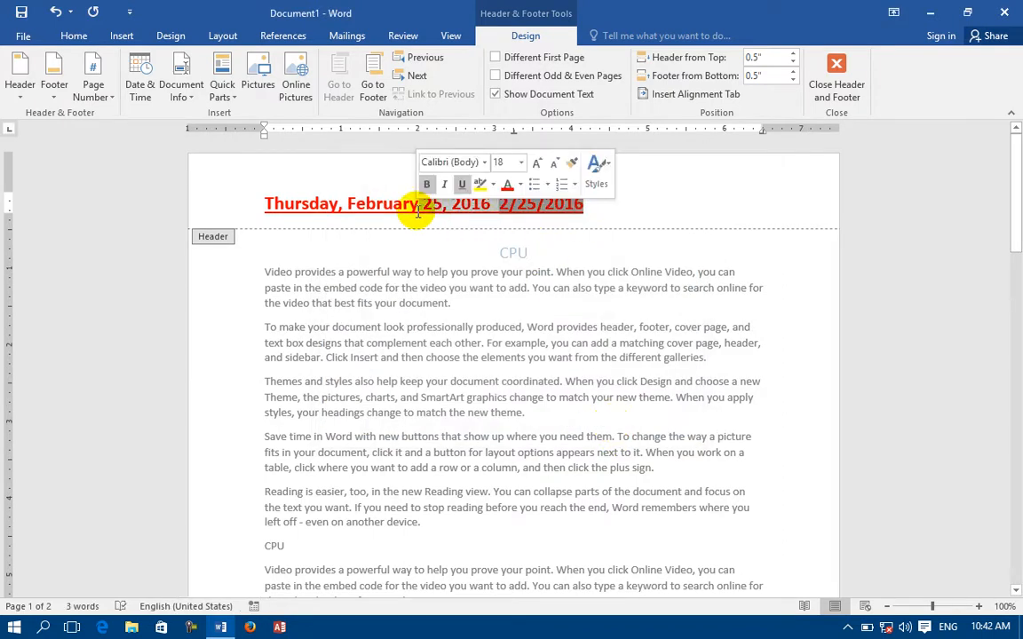
pyautogui.press('Delete')
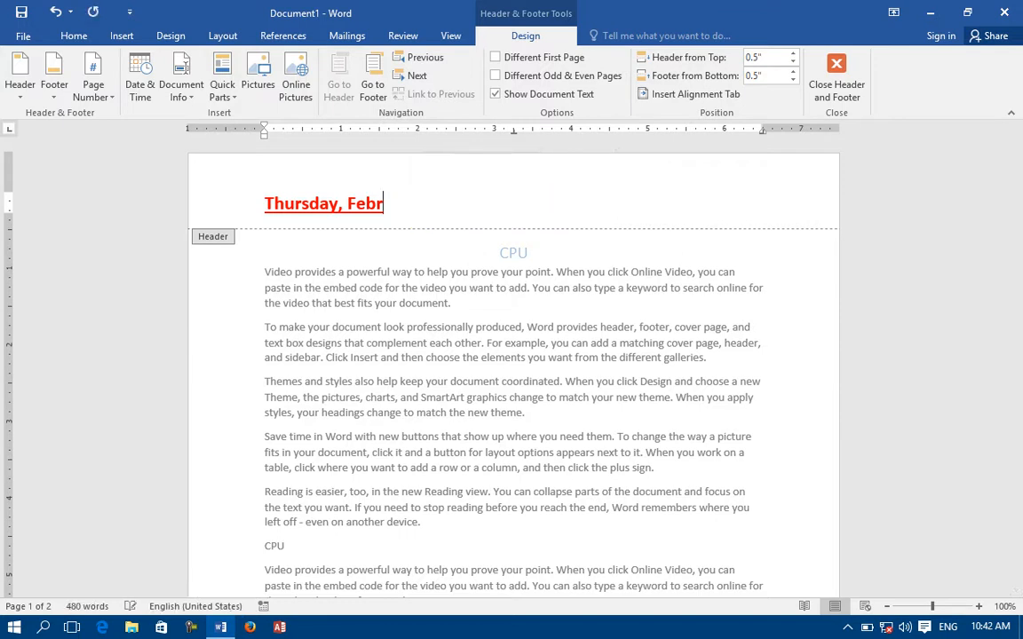
# Insert the short 10:42 time format into the header, then delete it.
pyautogui.click(141, 86)
pyautogui.click(373, 347)
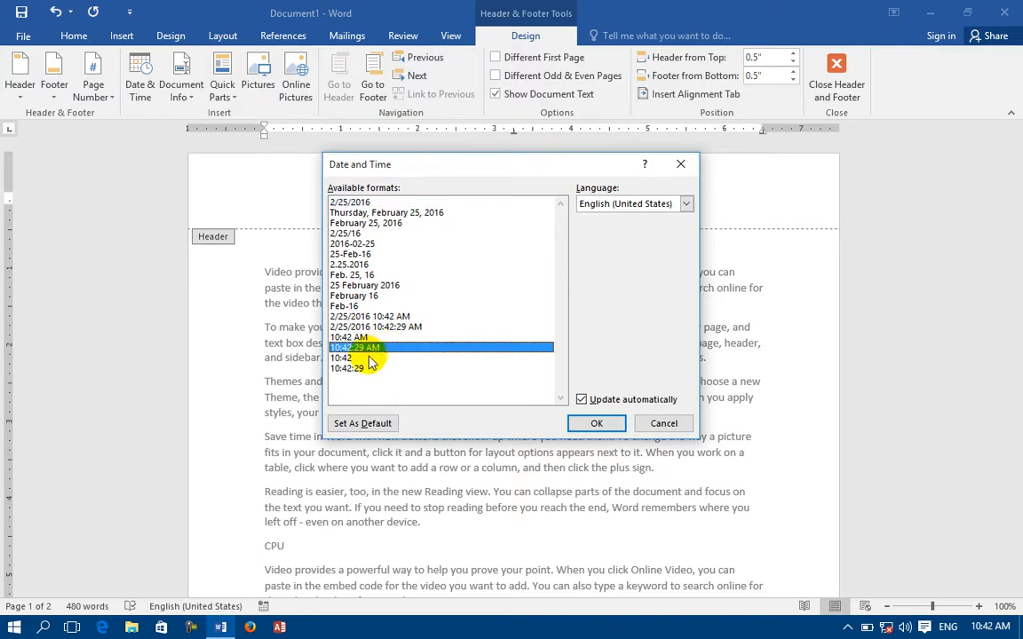
pyautogui.click(365, 358)
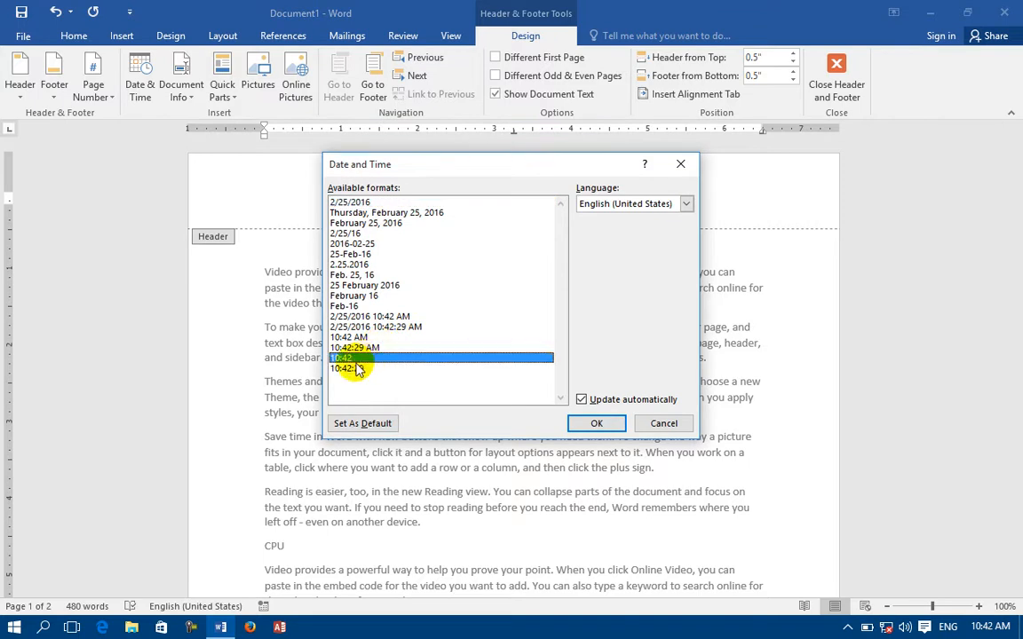
pyautogui.click(581, 421)
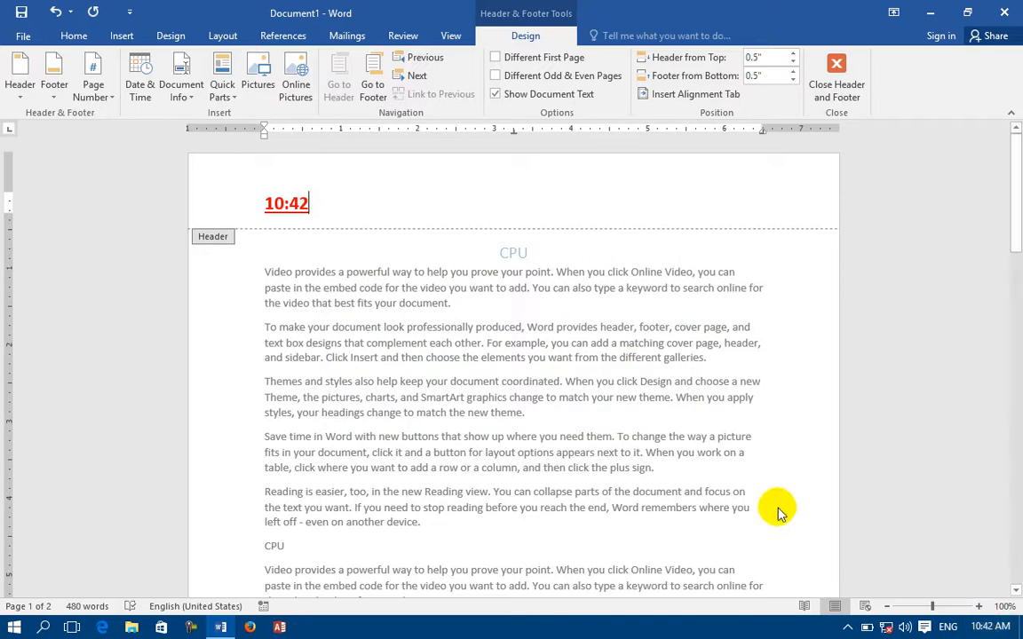
pyautogui.press('BackSpace')
pyautogui.press('BackSpace')
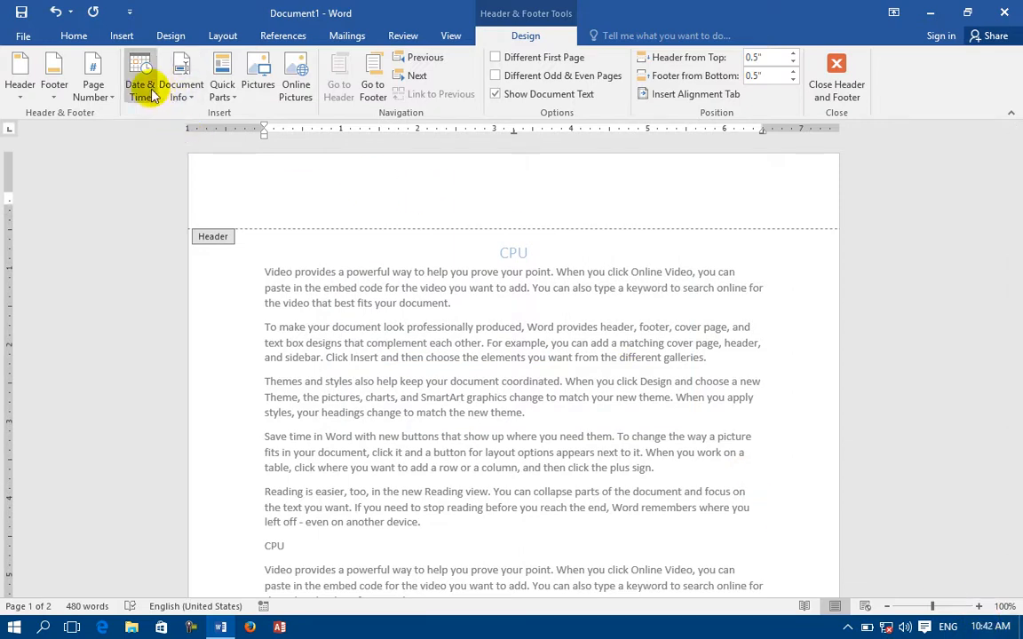
# Insert the Author field into the header.
pyautogui.click(195, 93)
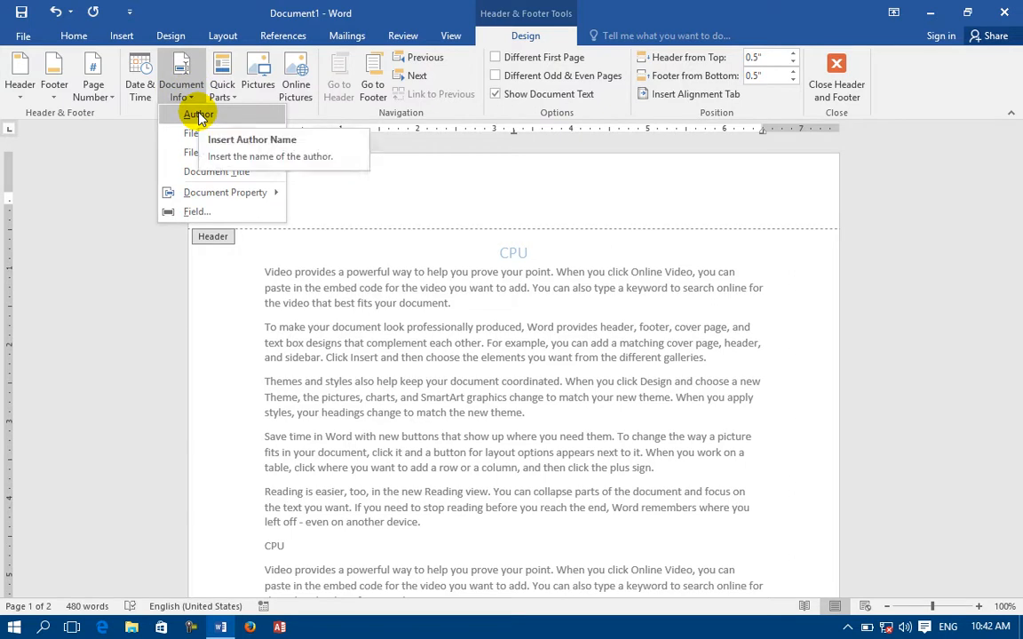
pyautogui.click(199, 115)
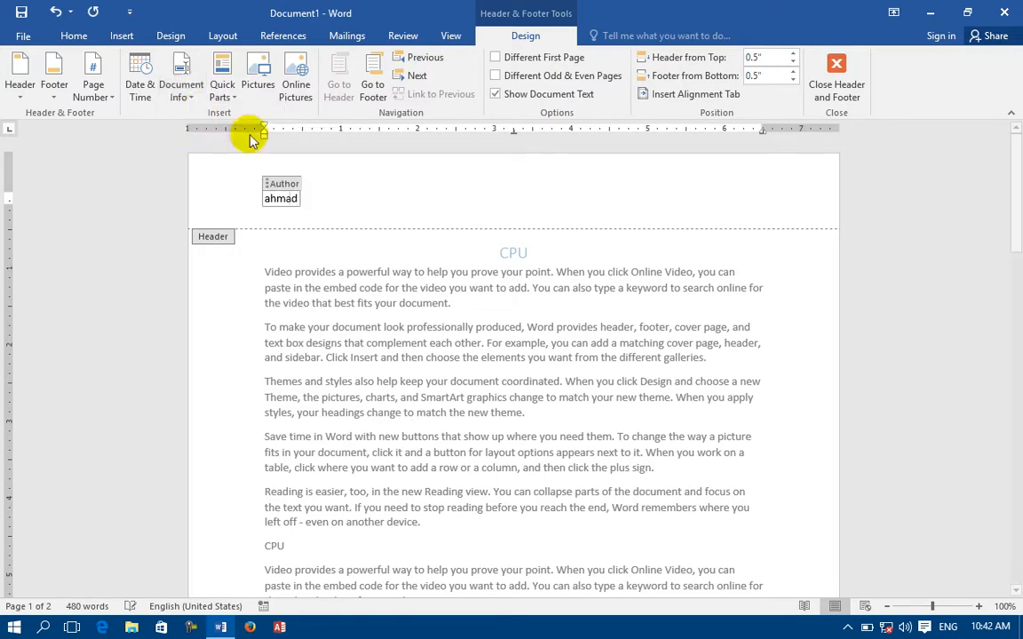
pyautogui.click(196, 197)
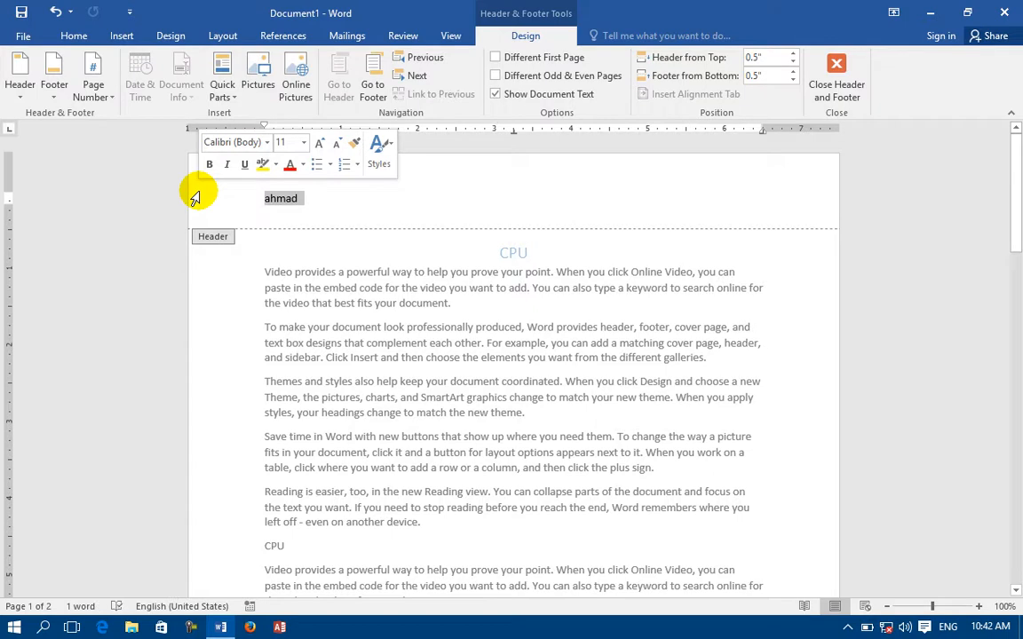
pyautogui.click(352, 209)
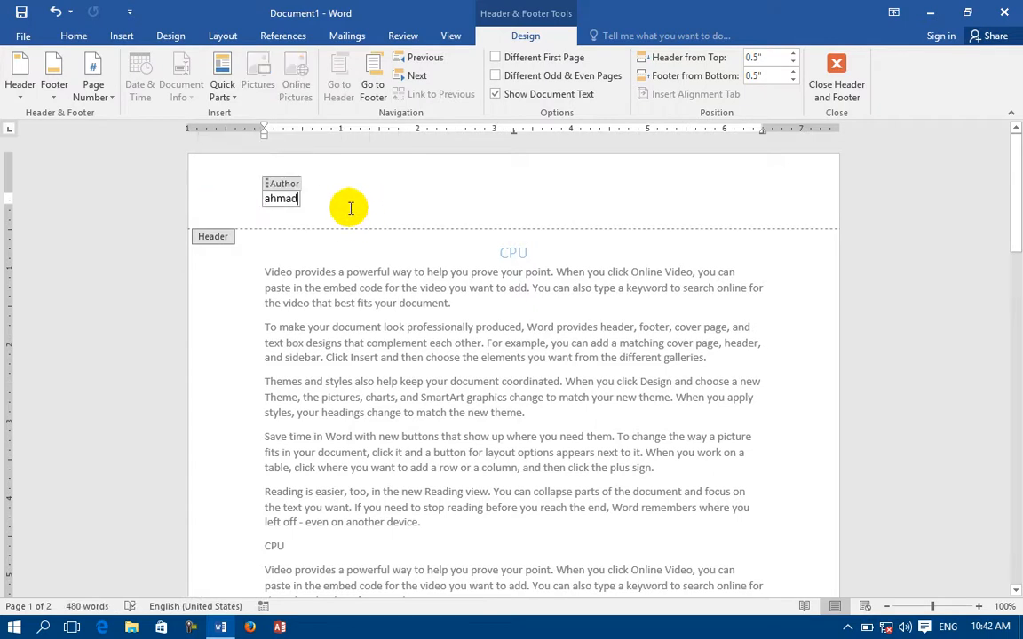
# Add the File Name and File Path fields further along the header line.
pyautogui.doubleClick(348, 200)
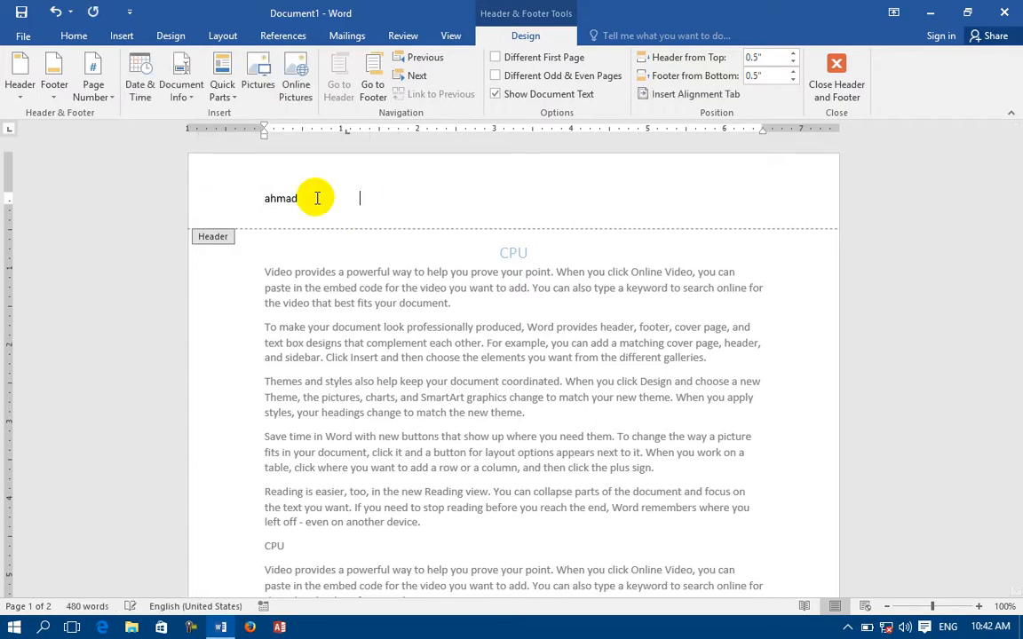
pyautogui.click(181, 89)
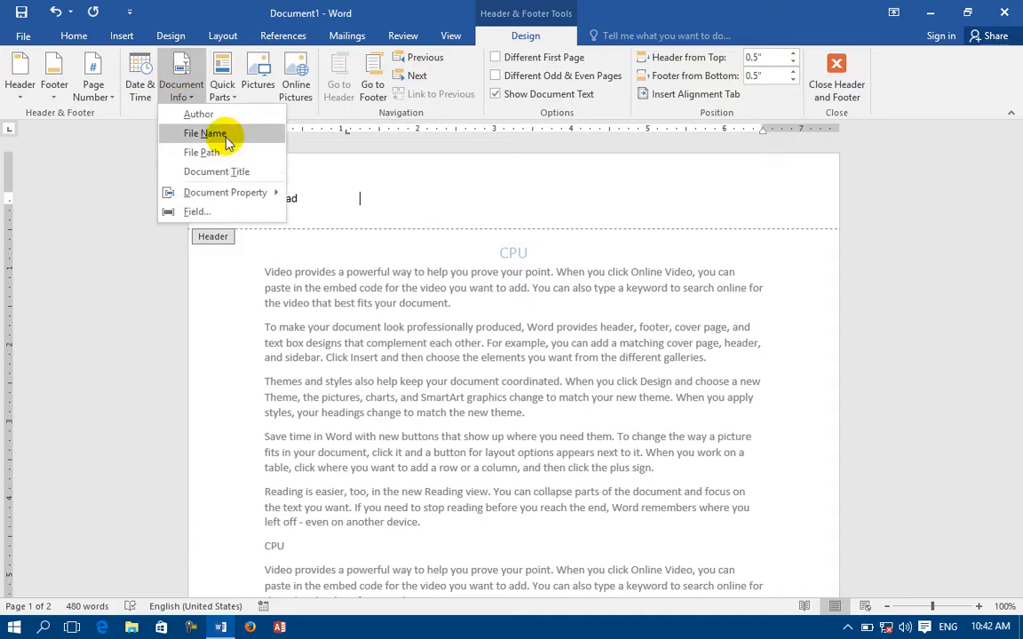
pyautogui.click(213, 133)
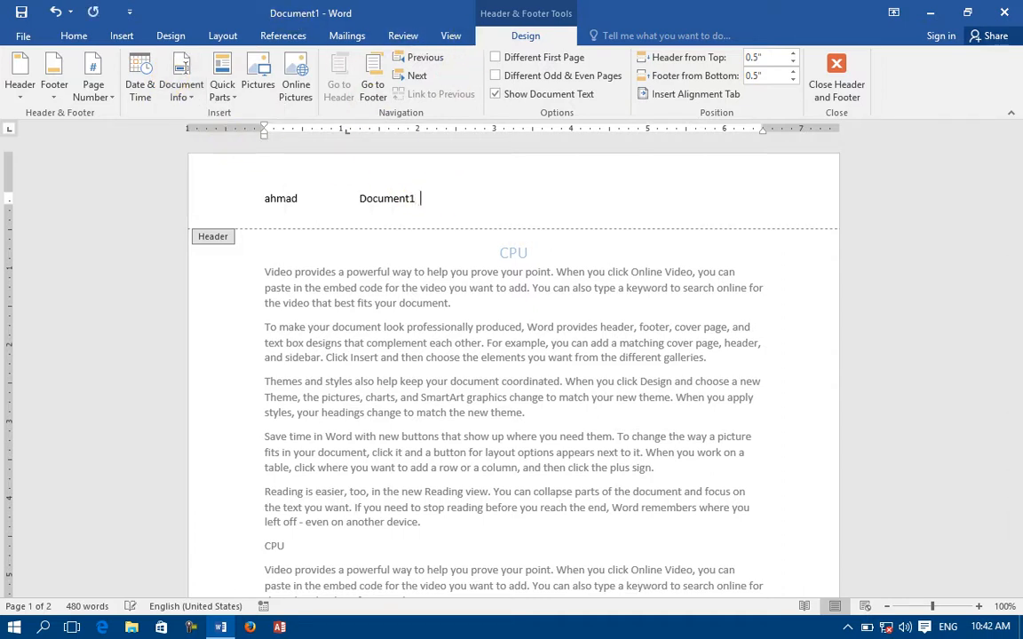
pyautogui.click(182, 91)
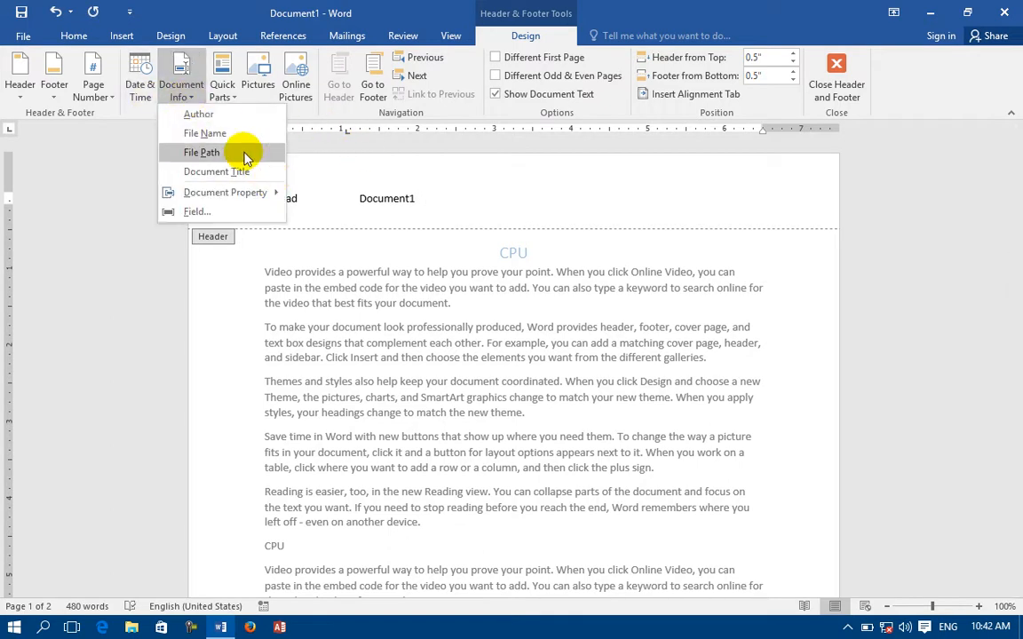
pyautogui.click(246, 156)
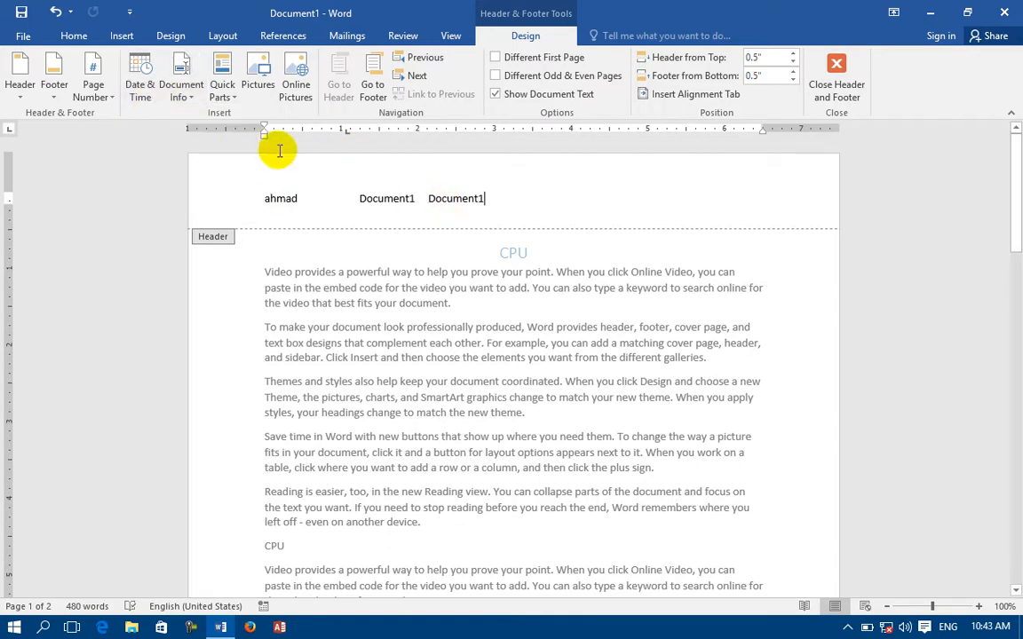
pyautogui.doubleClick(435, 198)
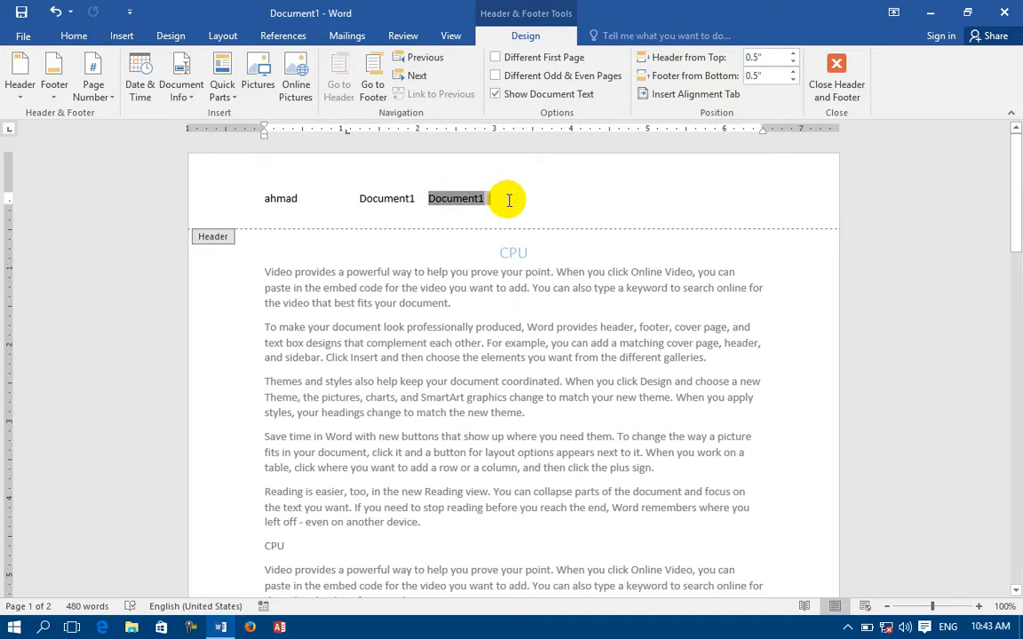
# Add the 'Info About CPU' Document Title field after the file path, dismissing the plain-text control warning.
pyautogui.click(192, 98)
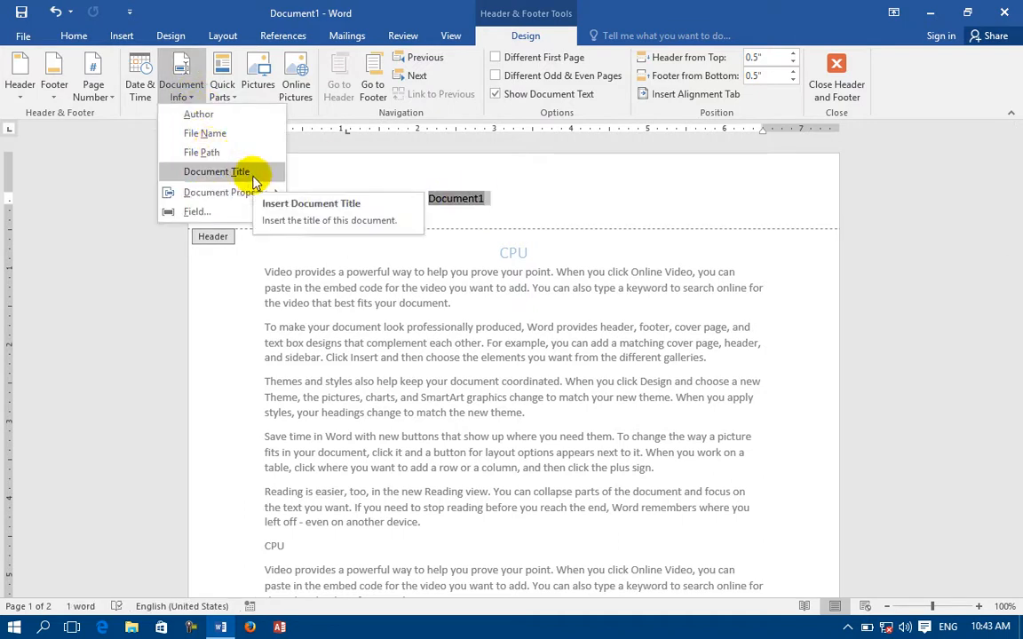
pyautogui.click(254, 176)
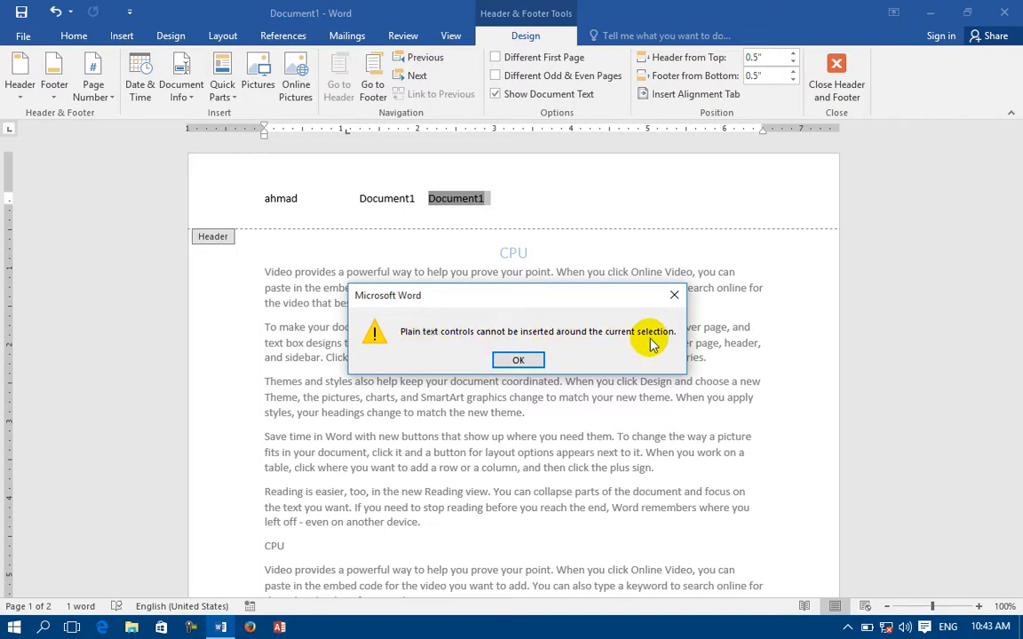
pyautogui.click(508, 361)
pyautogui.click(496, 197)
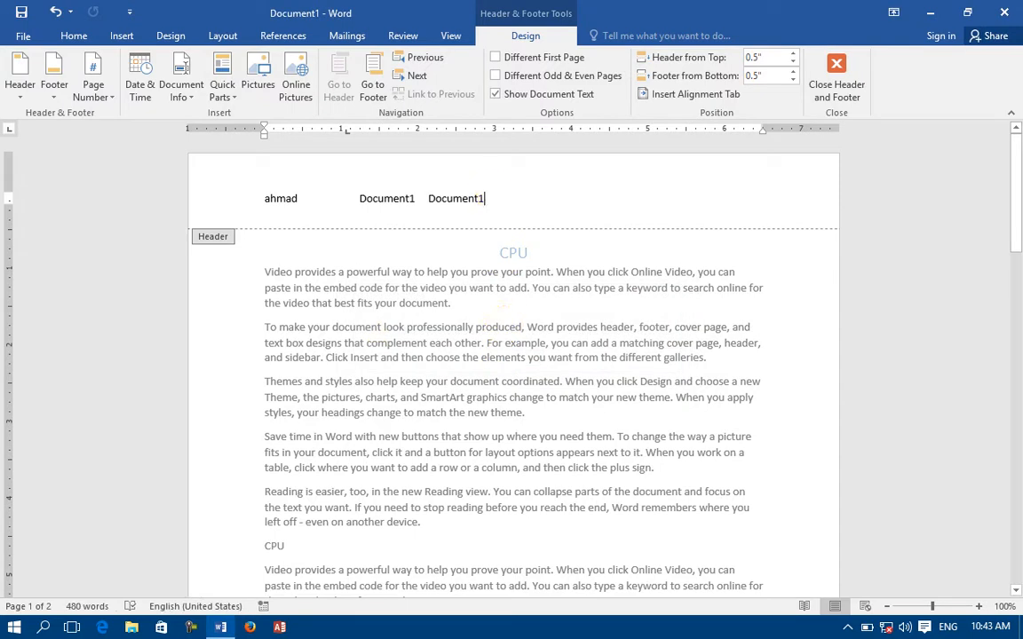
pyautogui.click(180, 89)
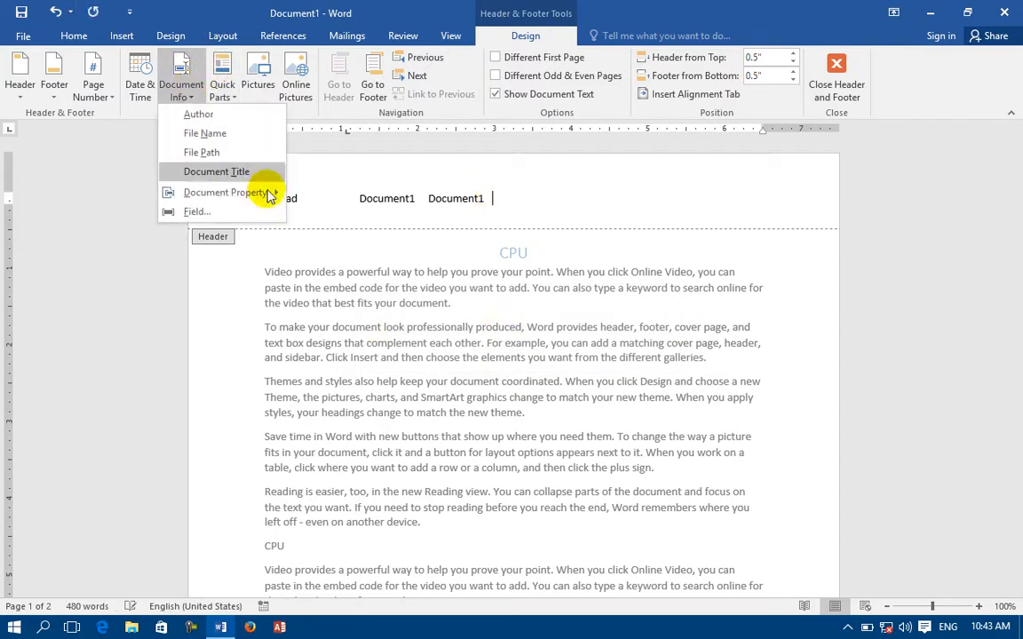
pyautogui.click(258, 175)
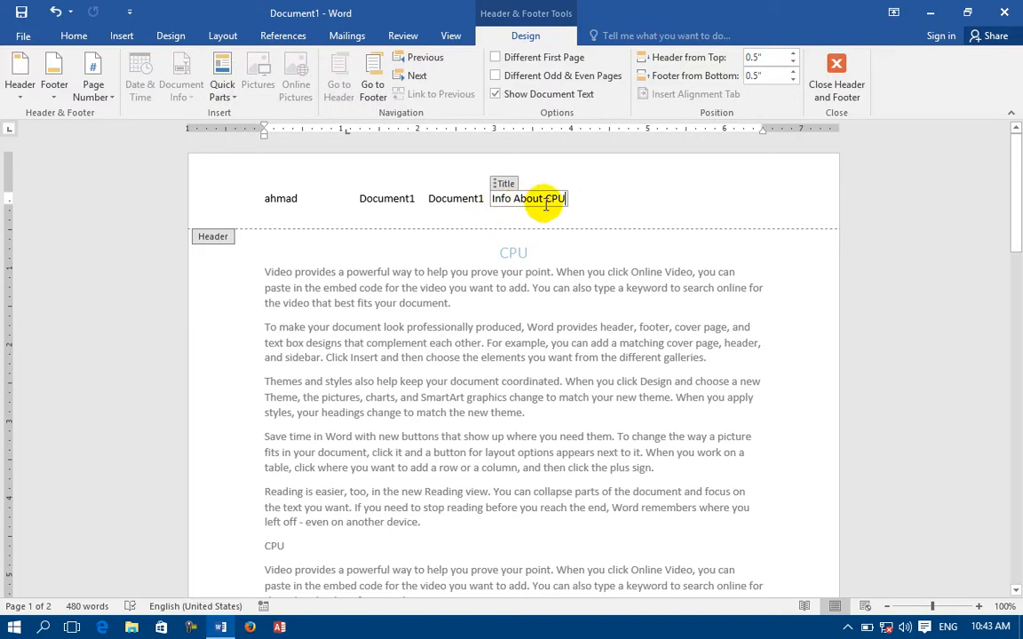
pyautogui.click(593, 195)
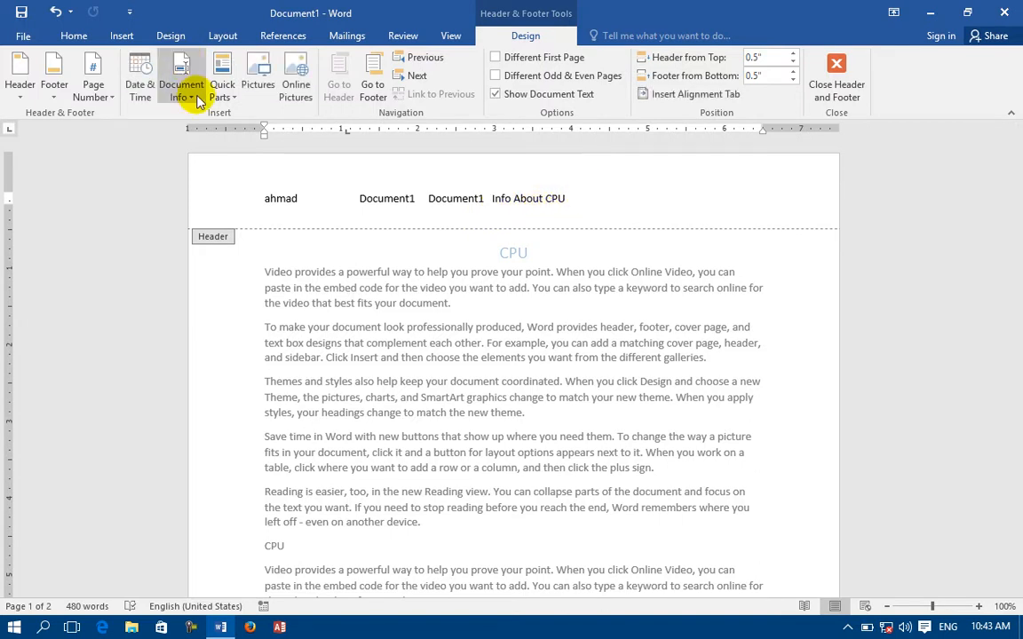
# Add an Abstract property placeholder to the header, then delete the entire header line.
pyautogui.click(182, 91)
pyautogui.moveTo(210, 198)
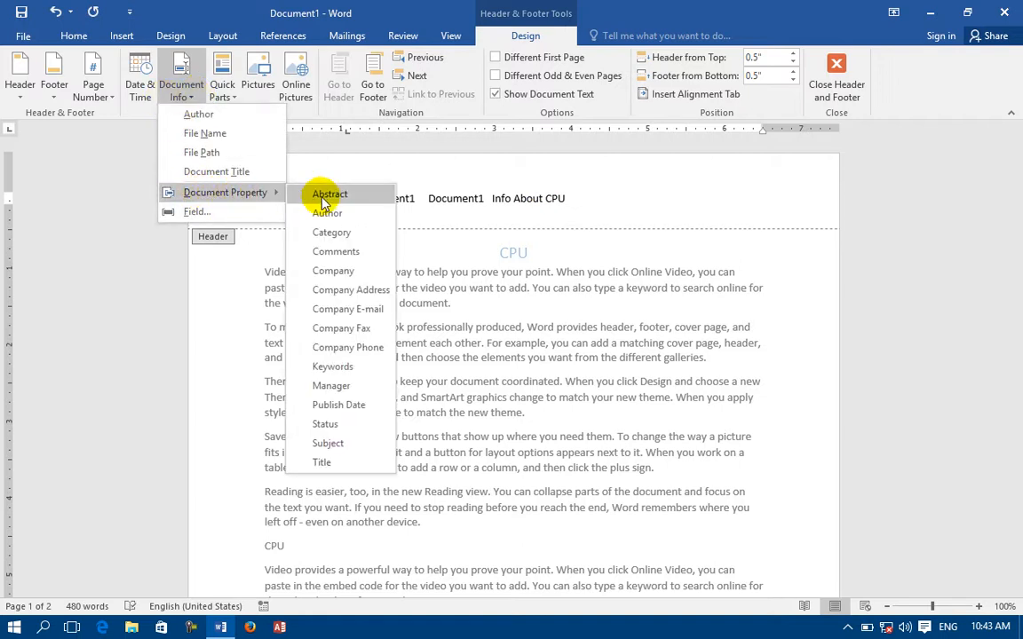
pyautogui.click(329, 194)
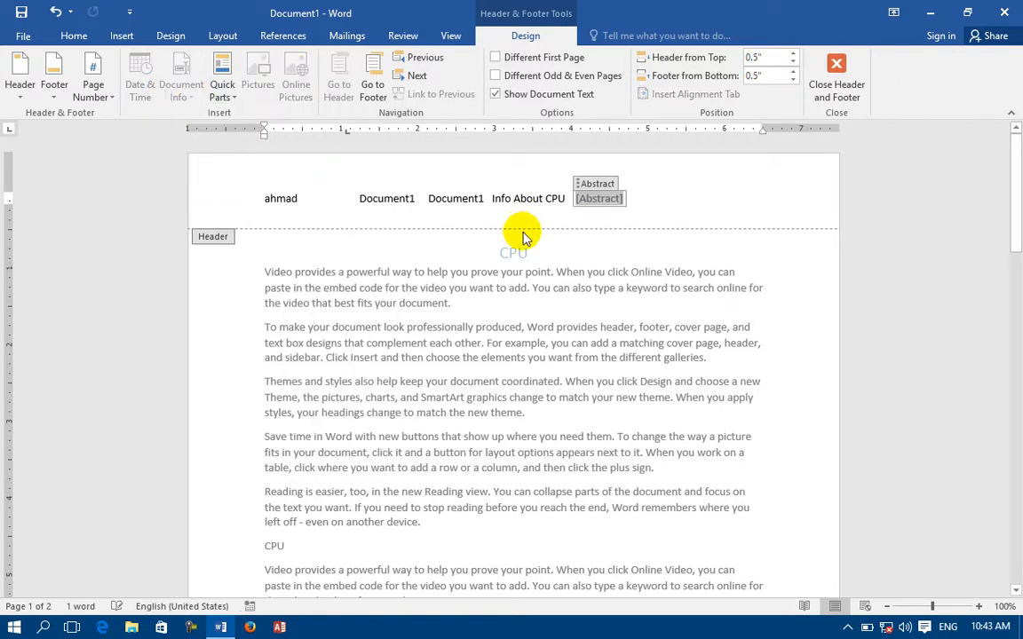
pyautogui.click(627, 208)
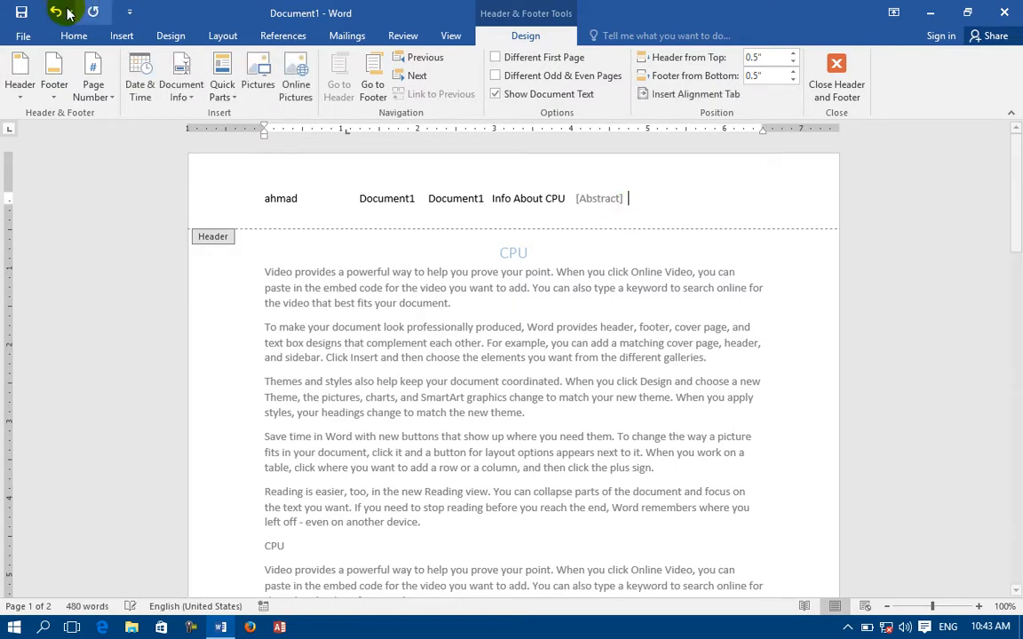
pyautogui.tripleClick(263, 175)
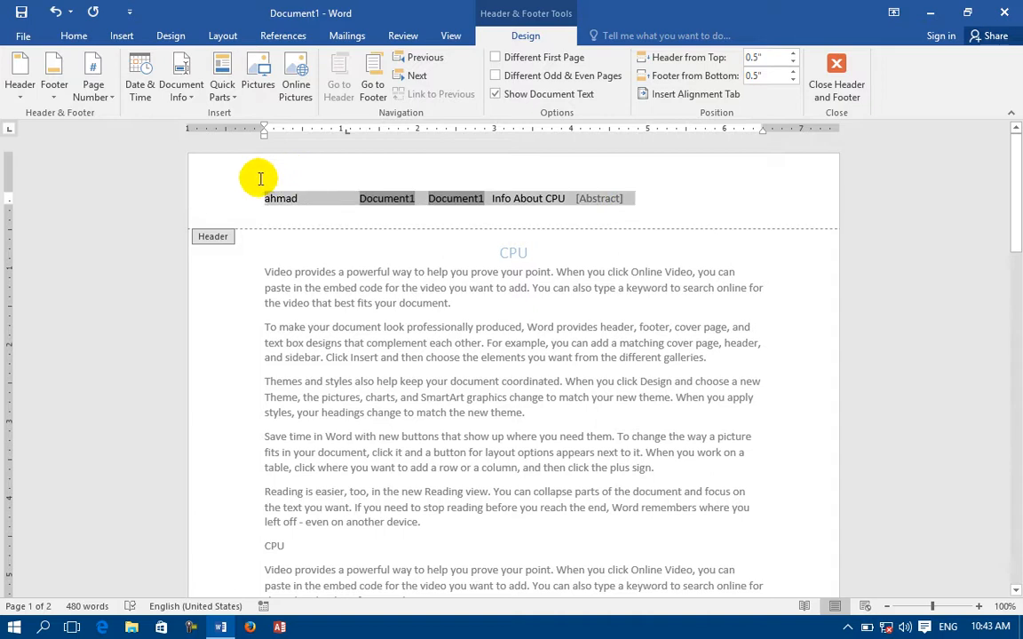
pyautogui.press('Delete')
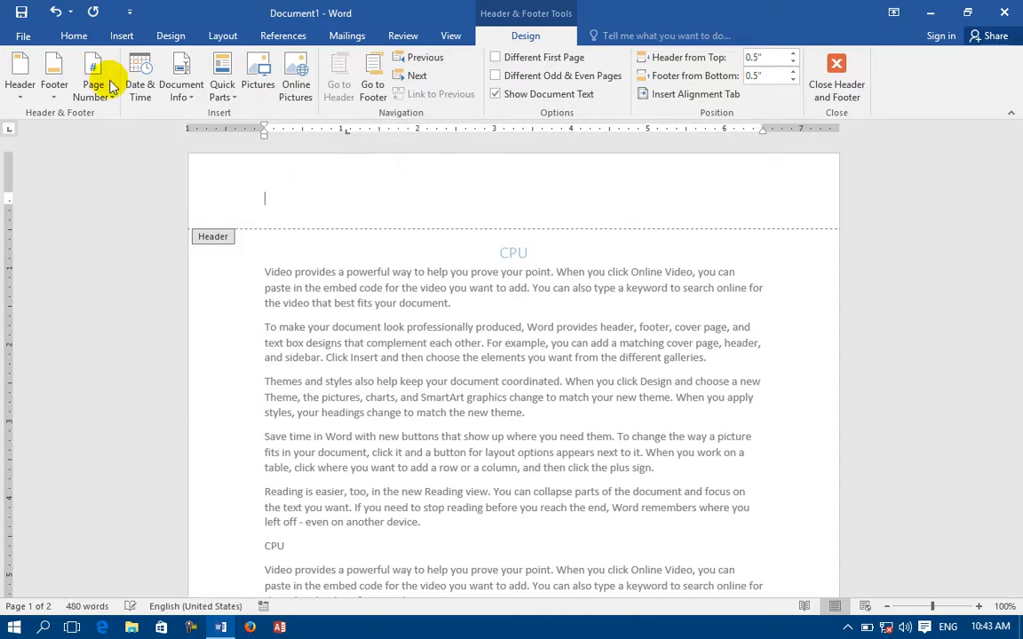
# Insert the Author field with Uppercase format through the Field dialog.
pyautogui.click(173, 94)
pyautogui.moveTo(245, 201)
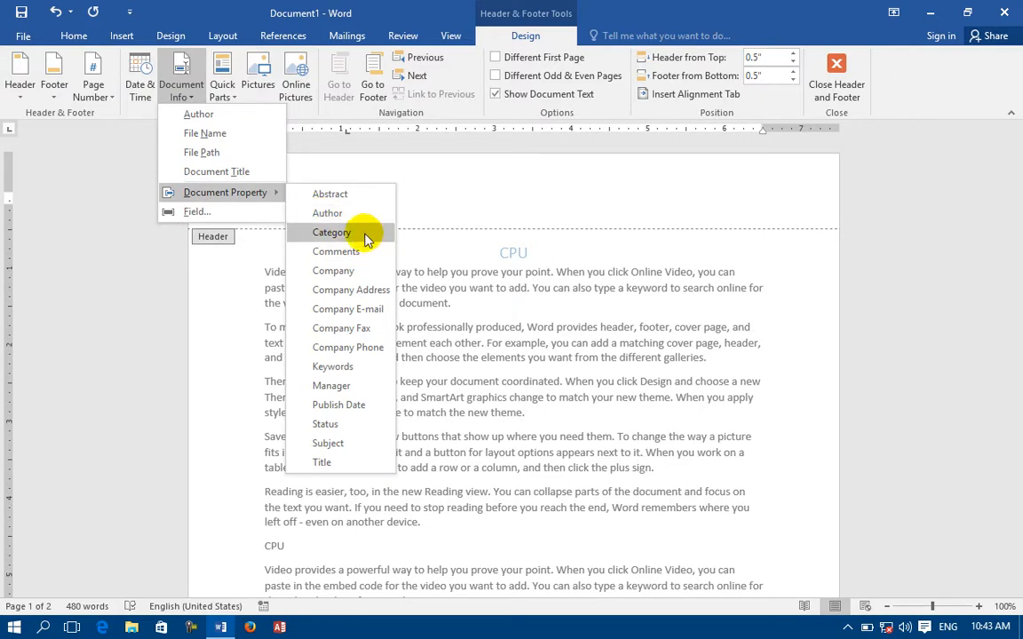
pyautogui.click(184, 213)
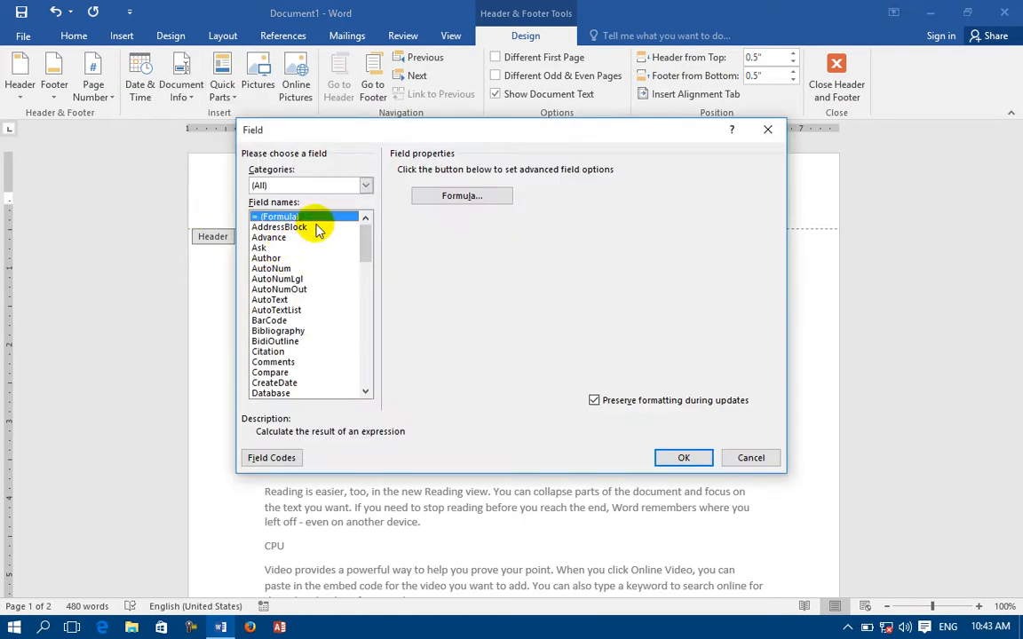
pyautogui.moveTo(359, 237); pyautogui.dragTo(337, 240)
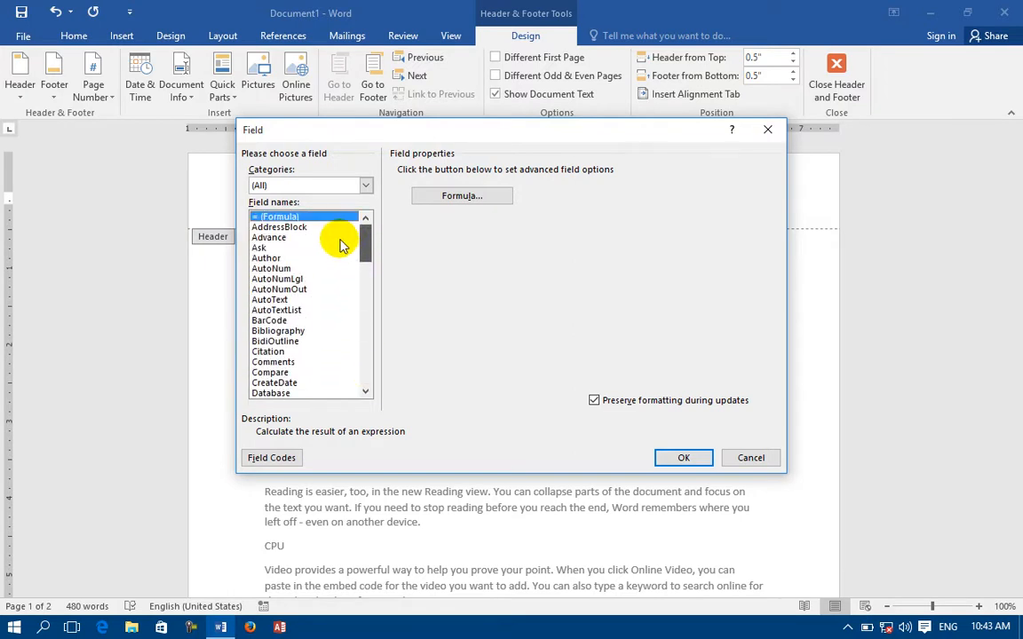
pyautogui.click(264, 257)
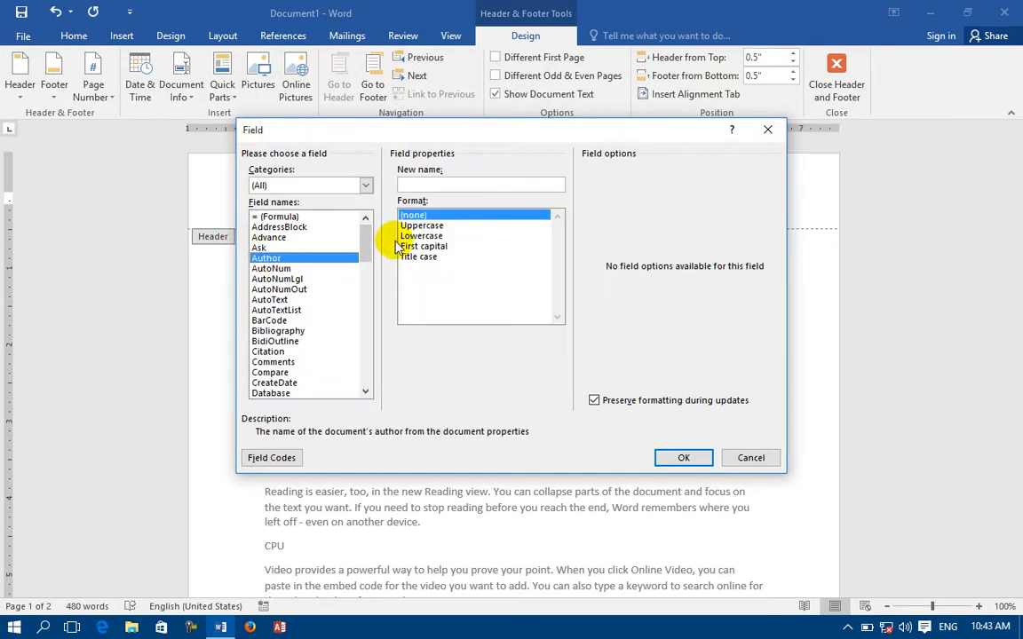
pyautogui.click(421, 226)
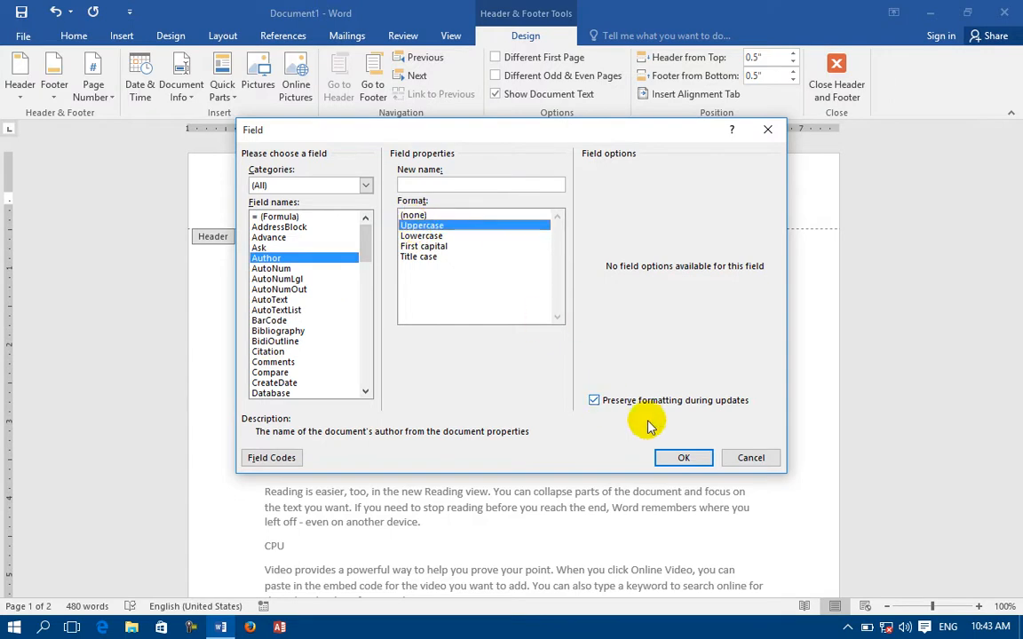
pyautogui.click(684, 457)
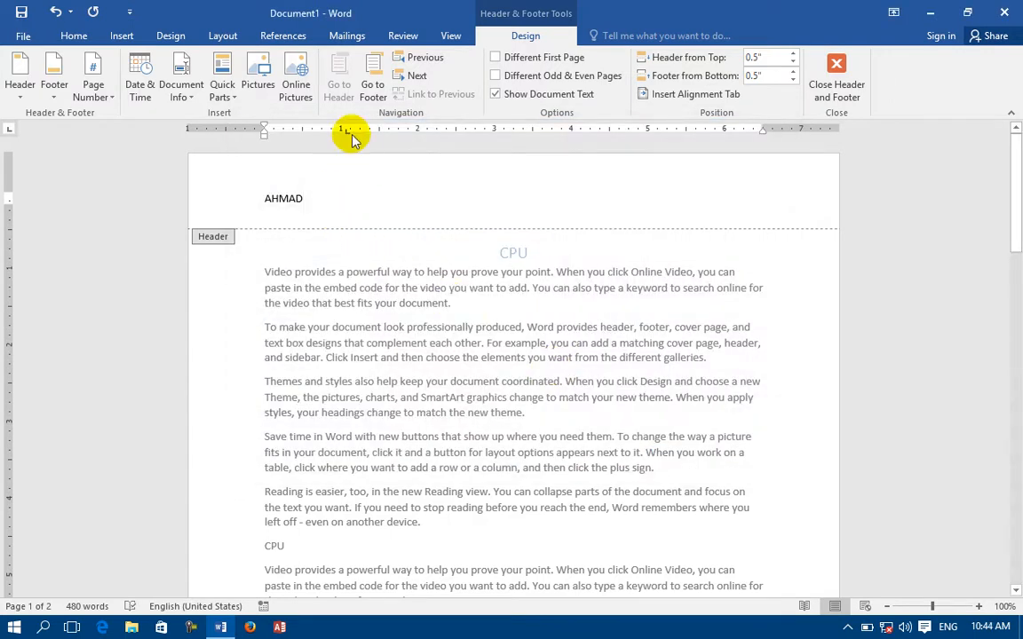
pyautogui.click(177, 95)
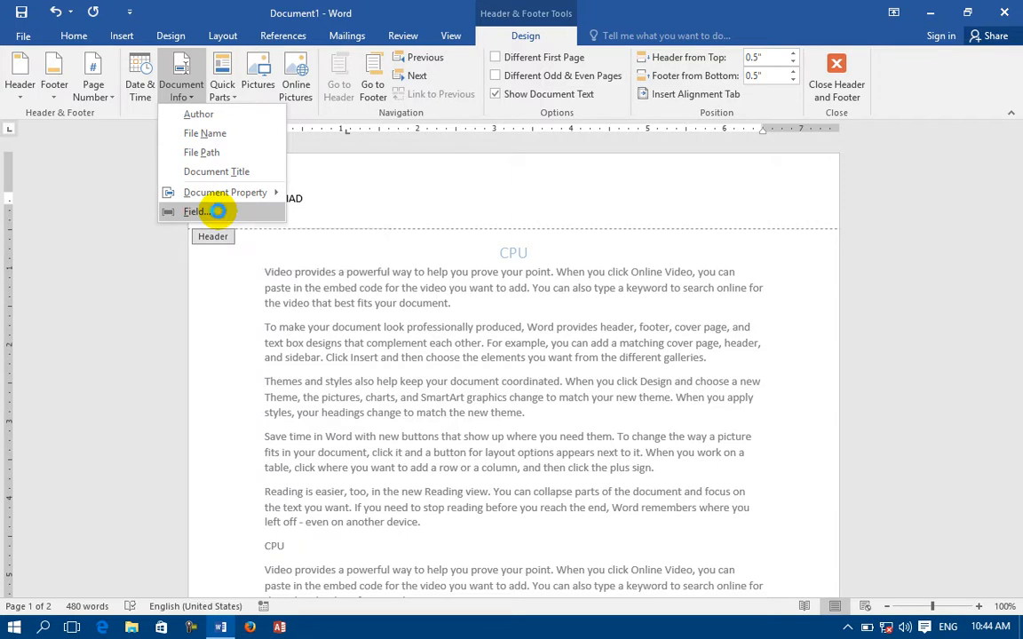
pyautogui.click(221, 217)
pyautogui.click(257, 247)
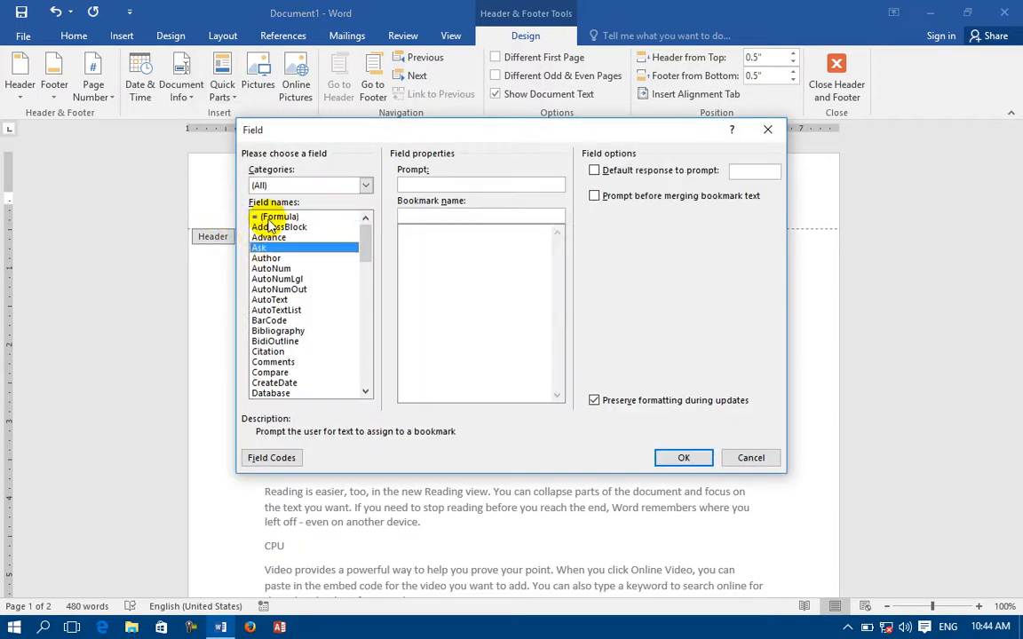
pyautogui.click(271, 218)
pyautogui.click(459, 196)
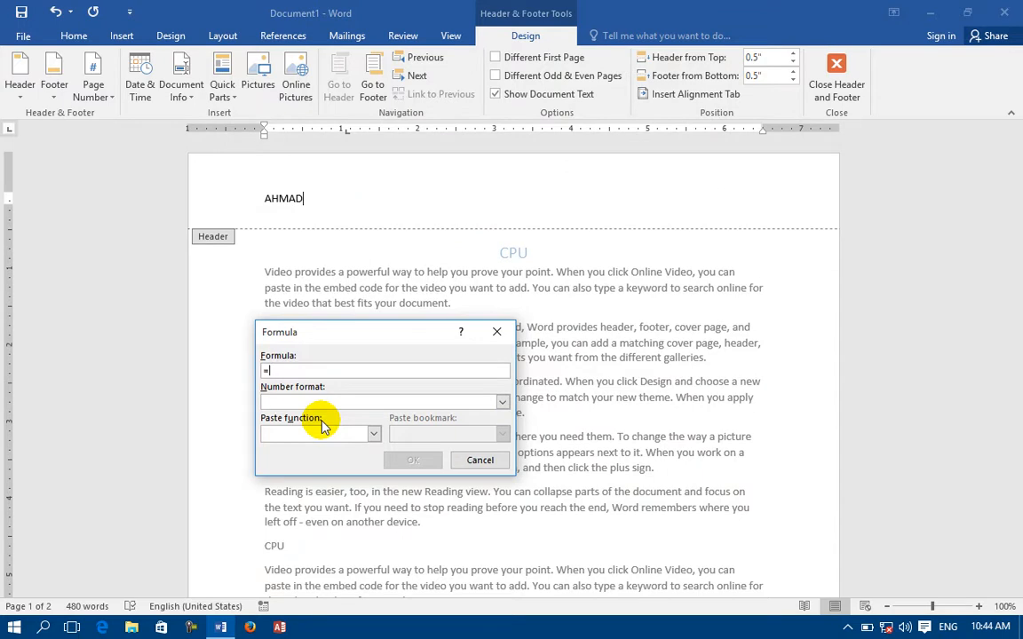
pyautogui.click(497, 332)
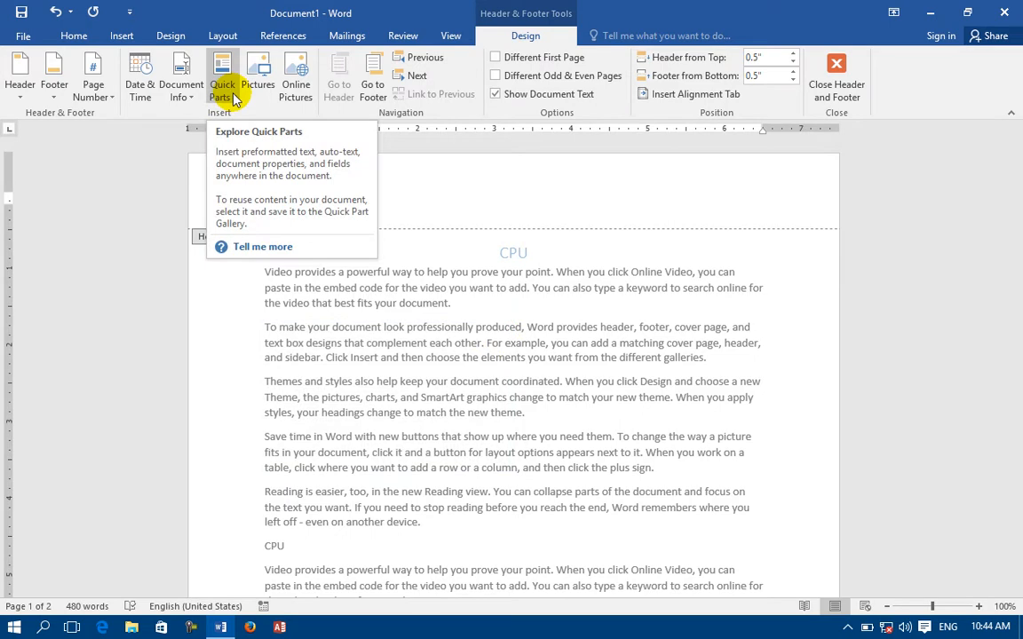
# Add the Company document property after the uppercase author name, then delete the whole header line.
pyautogui.click(236, 100)
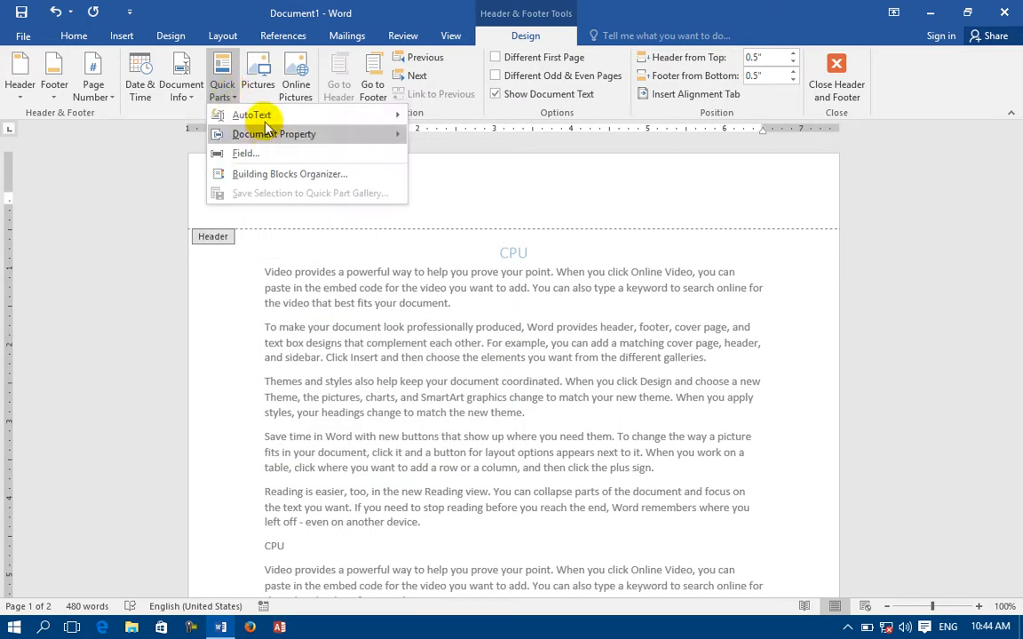
pyautogui.moveTo(264, 121)
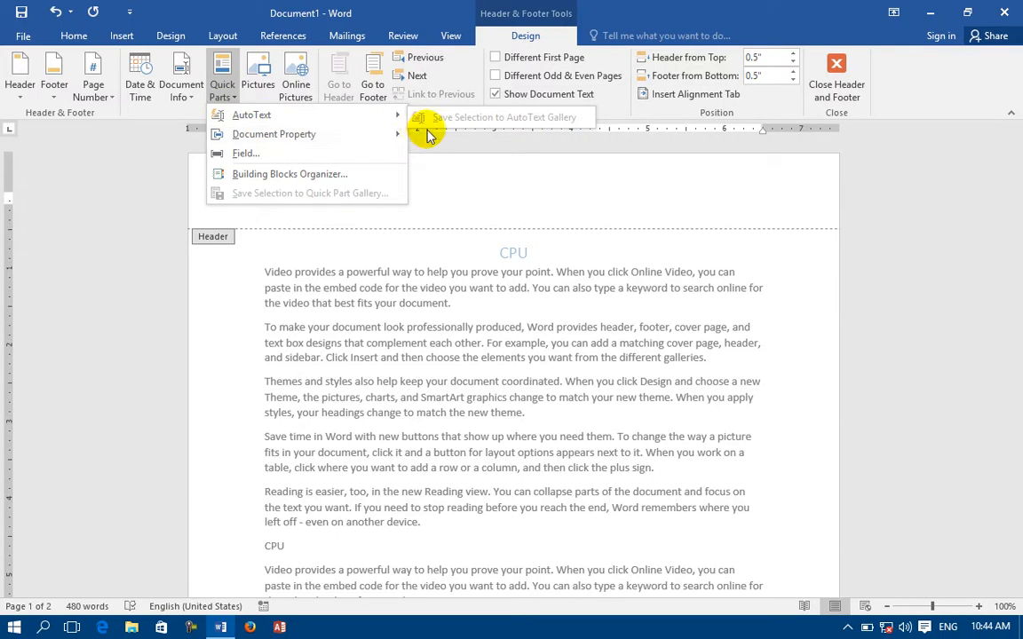
pyautogui.moveTo(360, 139)
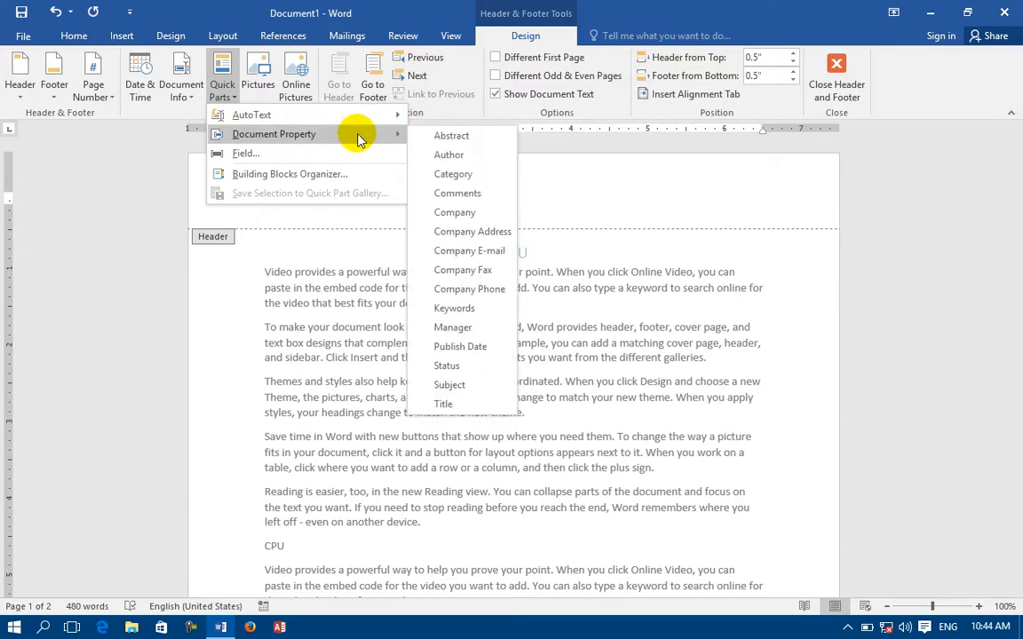
pyautogui.click(448, 212)
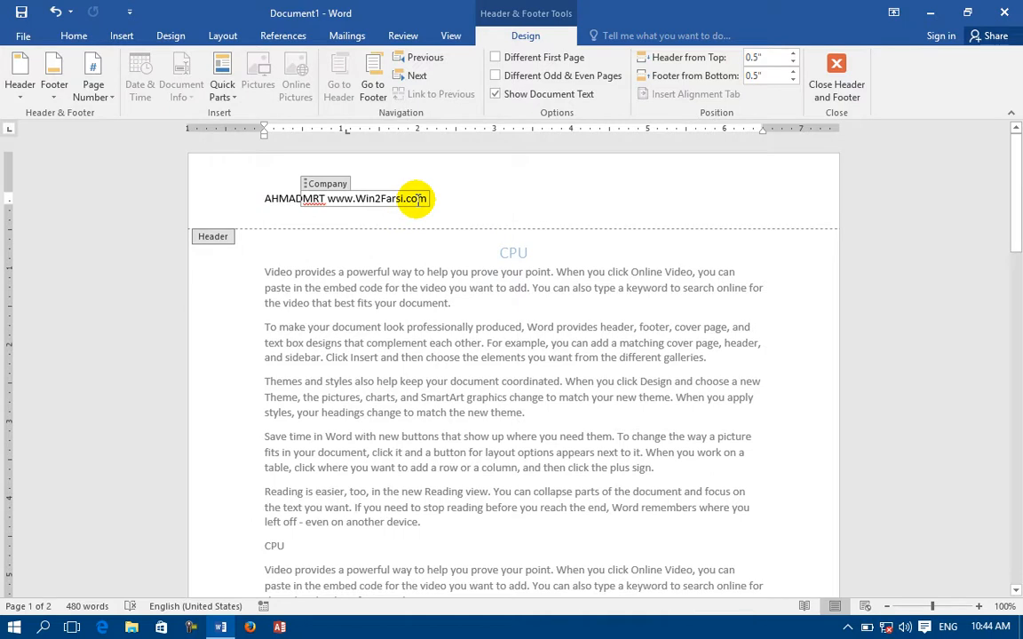
pyautogui.moveTo(452, 199); pyautogui.dragTo(173, 199)
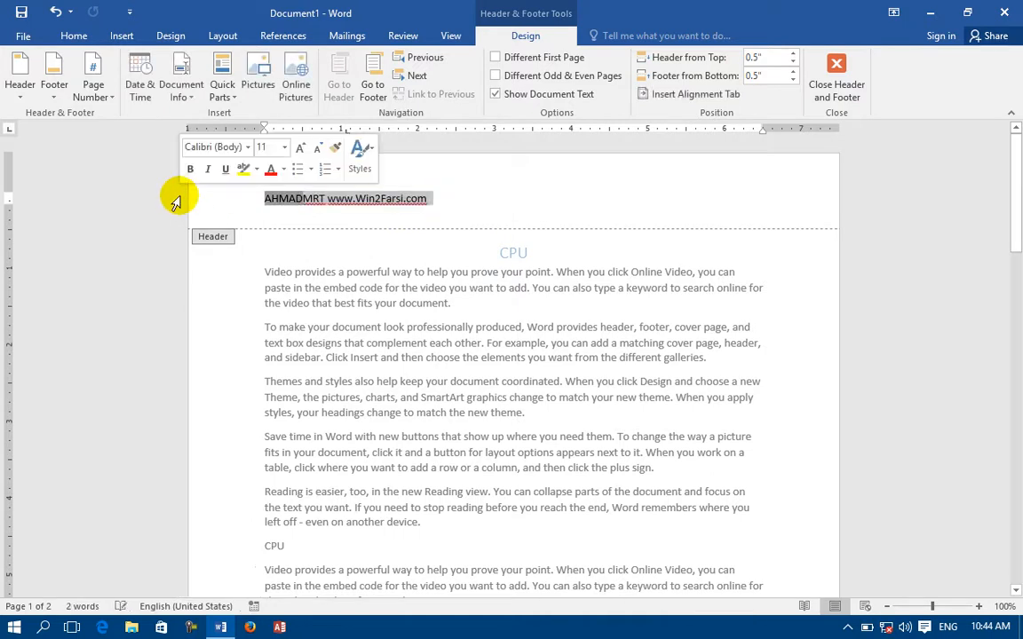
pyautogui.press('Delete')
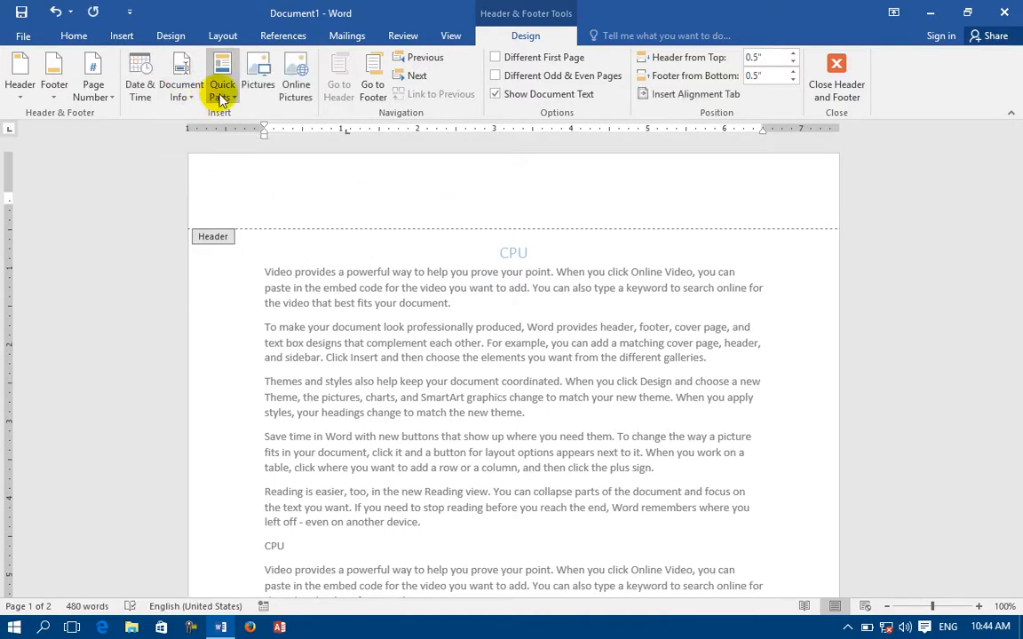
pyautogui.click(222, 89)
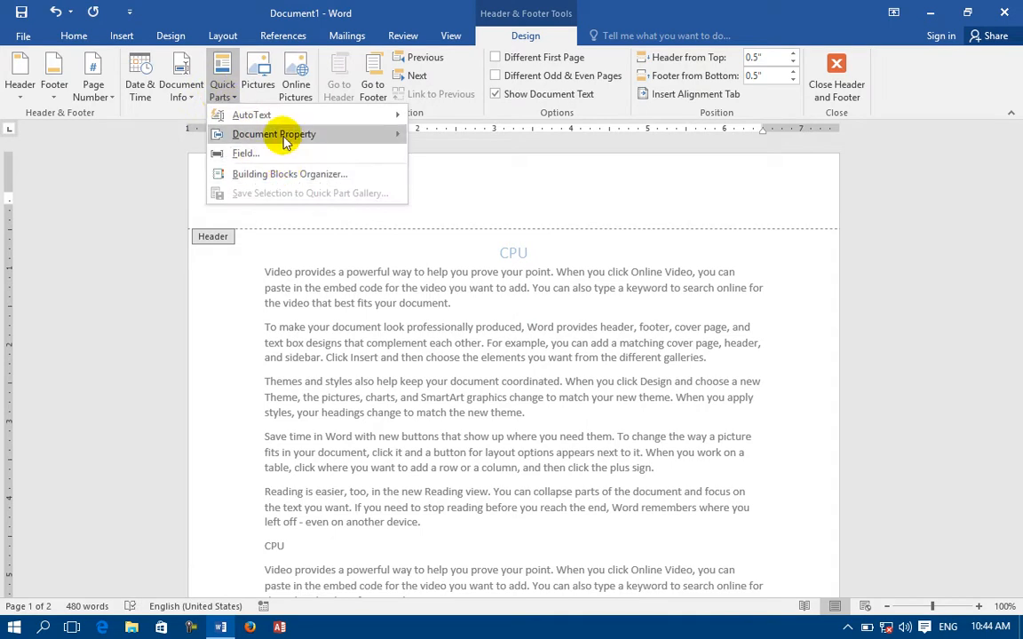
# Preview the Motion, Slice (Dark) and Grid cover pages in the Building Blocks Organizer, then insert Grid.
pyautogui.moveTo(286, 142)
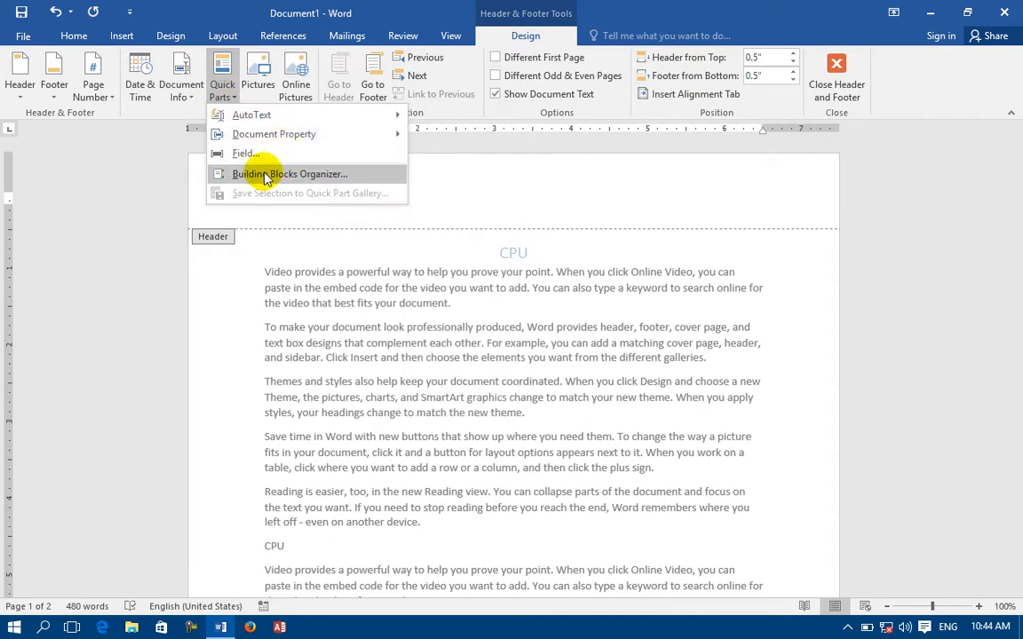
pyautogui.click(264, 174)
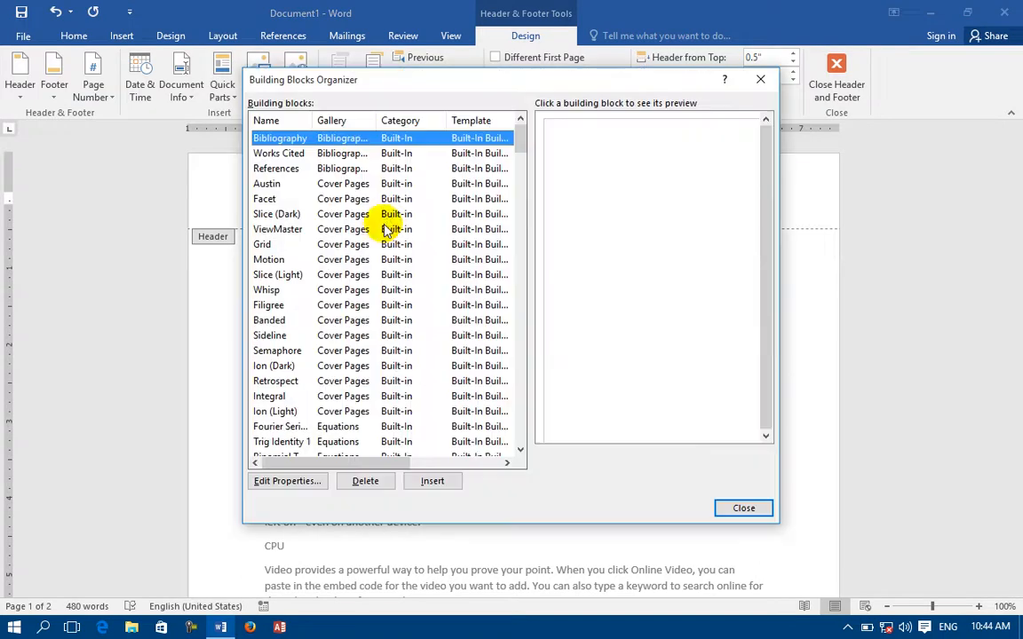
pyautogui.click(270, 259)
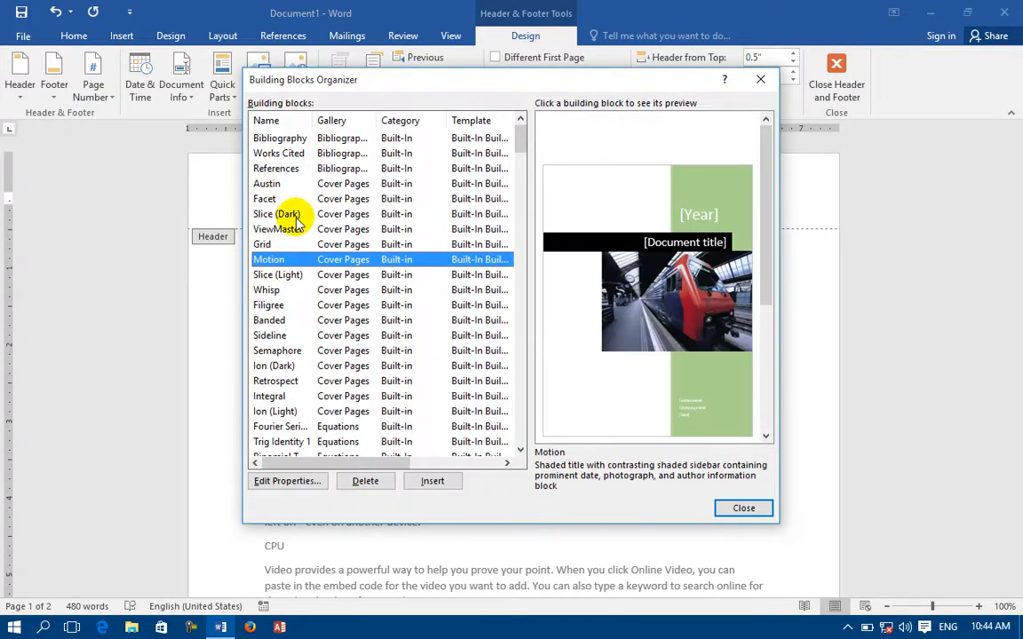
pyautogui.click(271, 215)
pyautogui.click(263, 244)
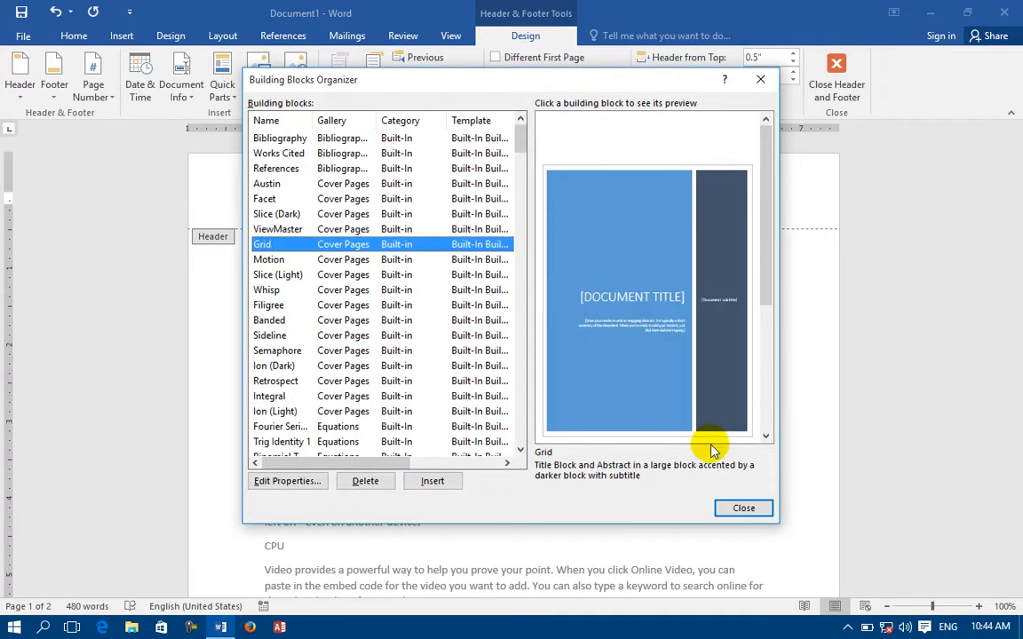
pyautogui.click(432, 481)
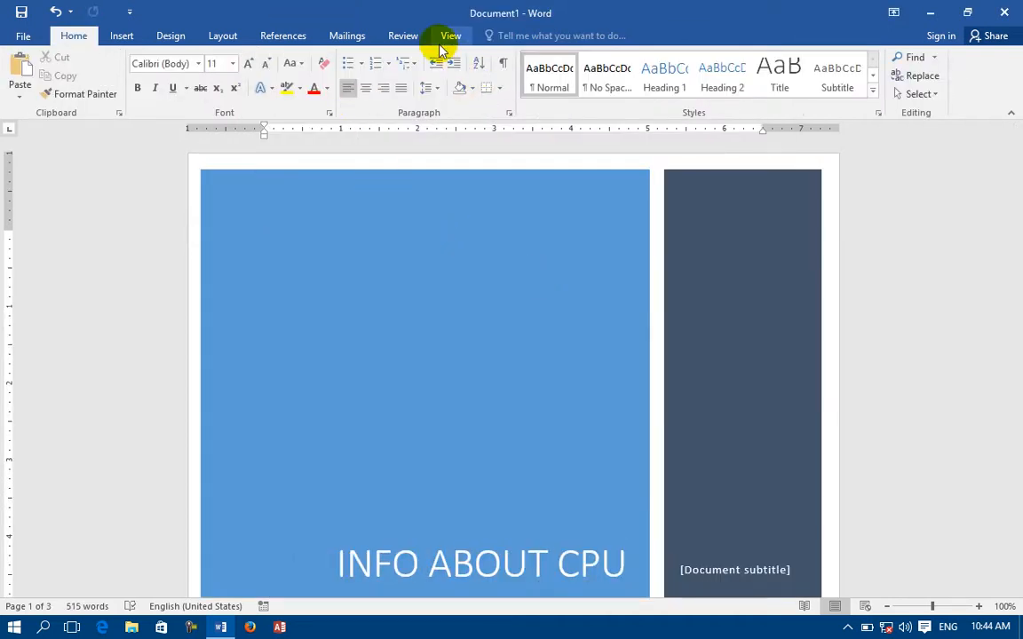
# Open the page 2 header for editing.
pyautogui.scroll(-7, 424, 36)
pyautogui.scroll(-10, 425, 216)
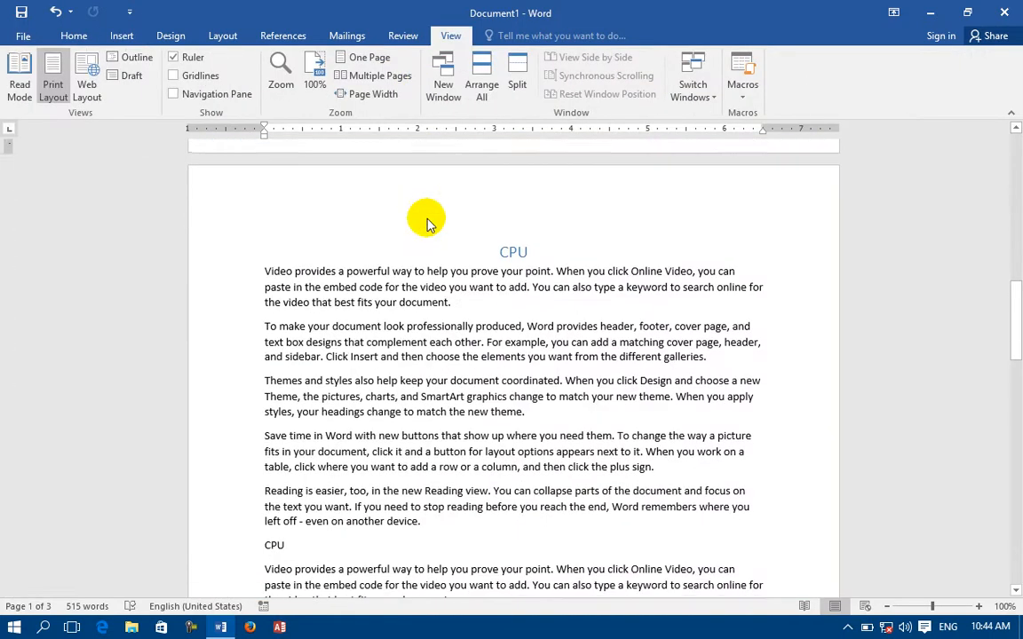
pyautogui.doubleClick(426, 215)
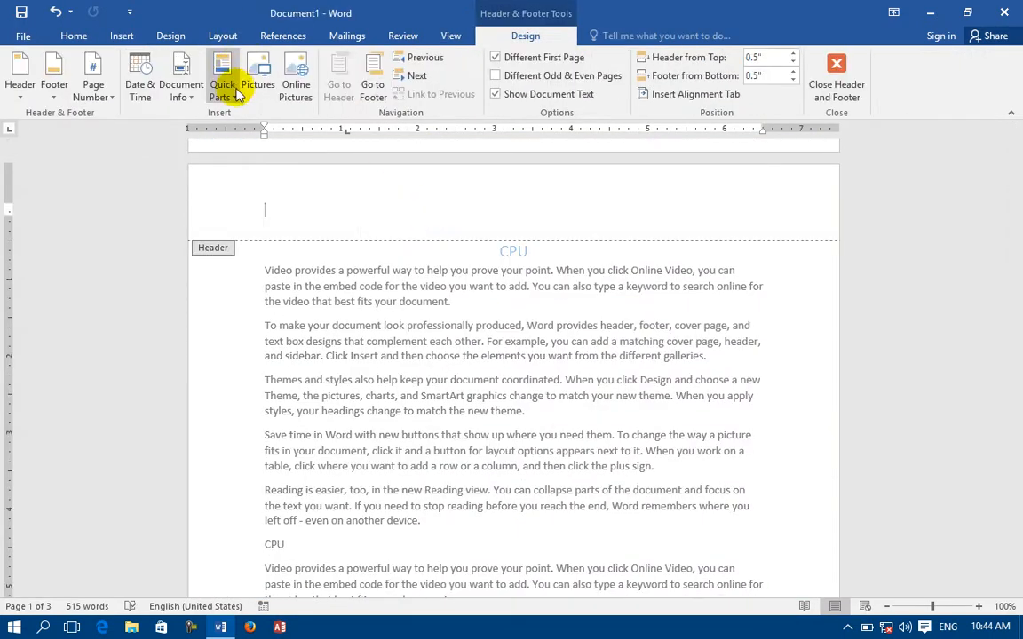
# Insert the Consale Cable.png picture into the header and squash it into a thin strip.
pyautogui.click(233, 88)
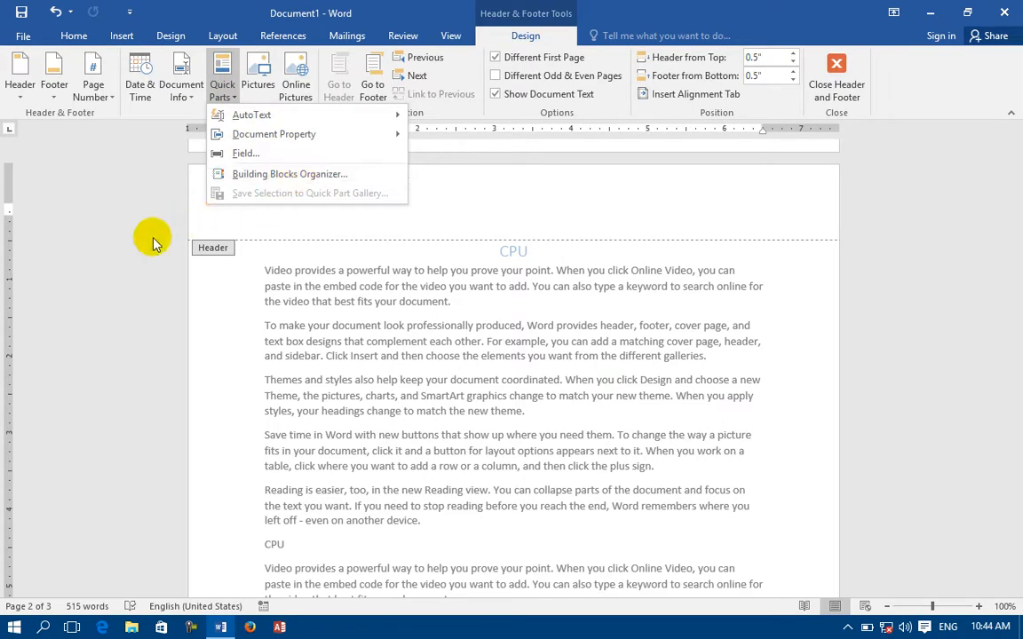
pyautogui.click(129, 202)
pyautogui.click(257, 82)
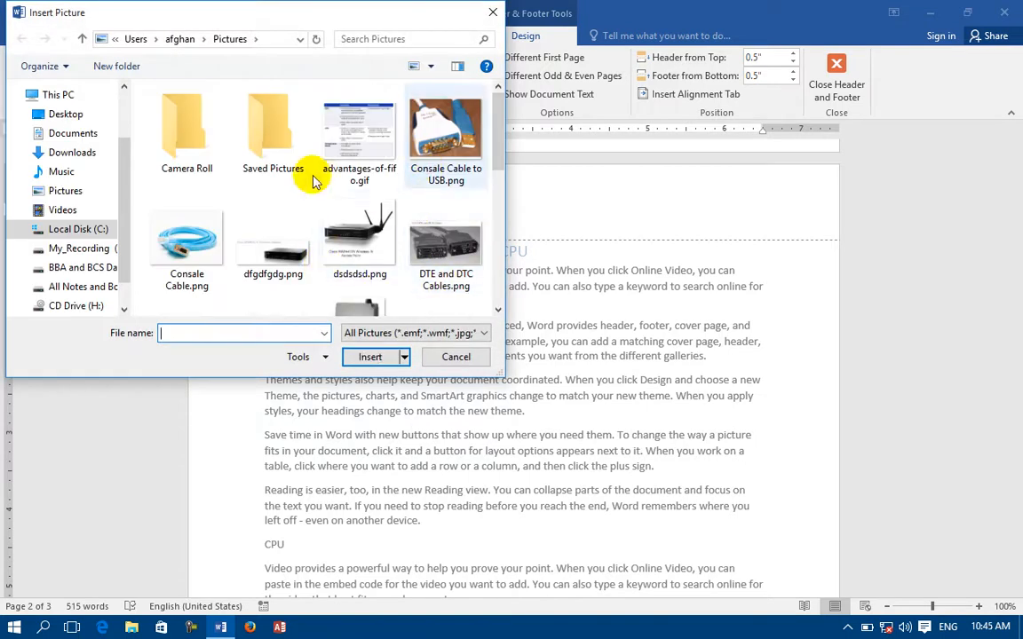
pyautogui.click(174, 221)
pyautogui.click(391, 356)
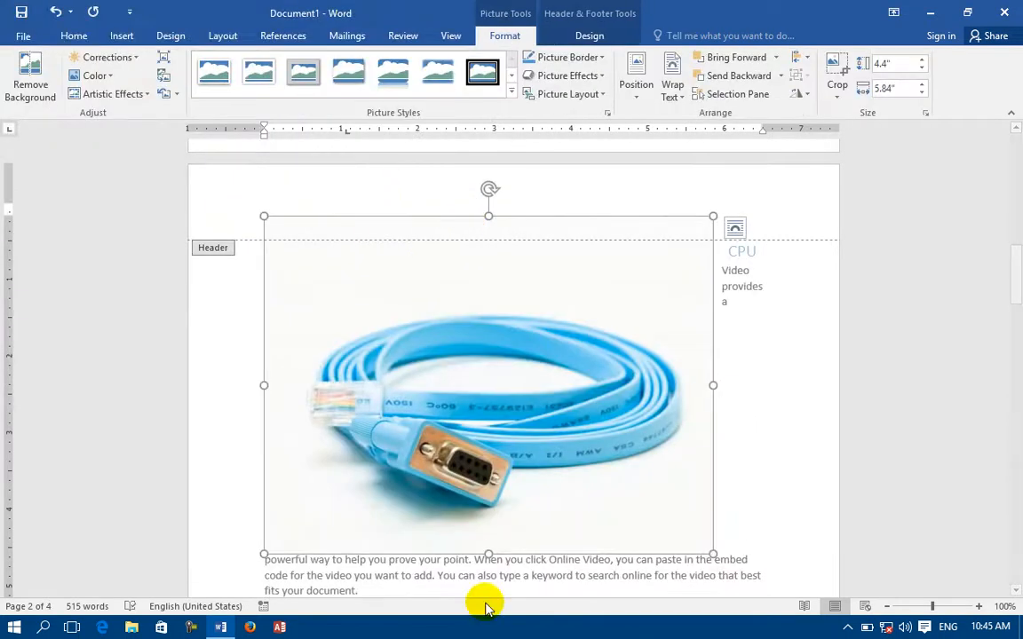
pyautogui.moveTo(487, 550); pyautogui.dragTo(488, 174)
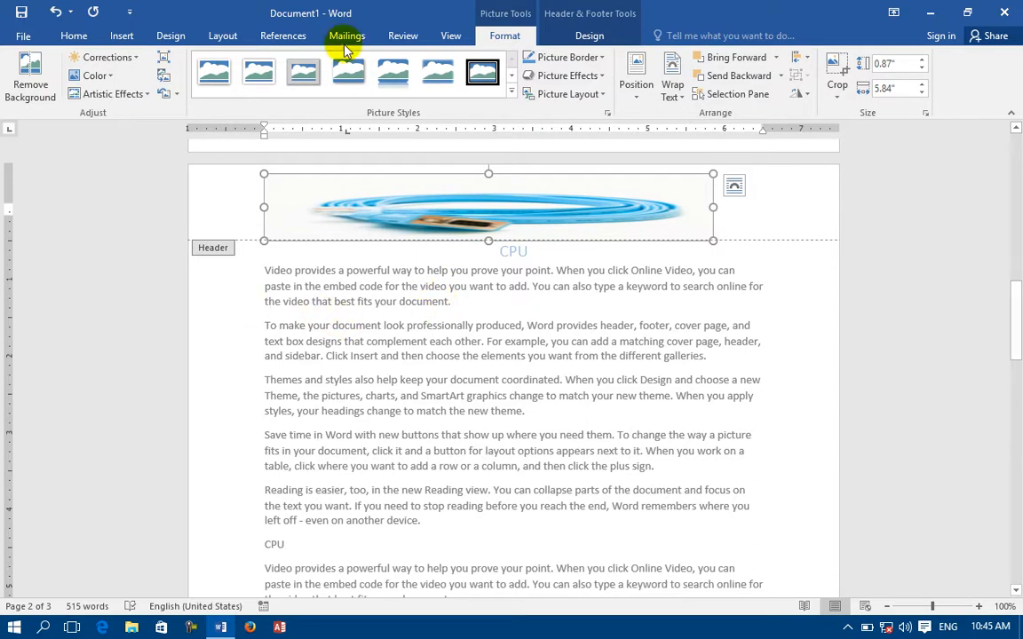
# Insert the router picture dsdsdsd.png via Online Pictures, working offline.
pyautogui.click(589, 35)
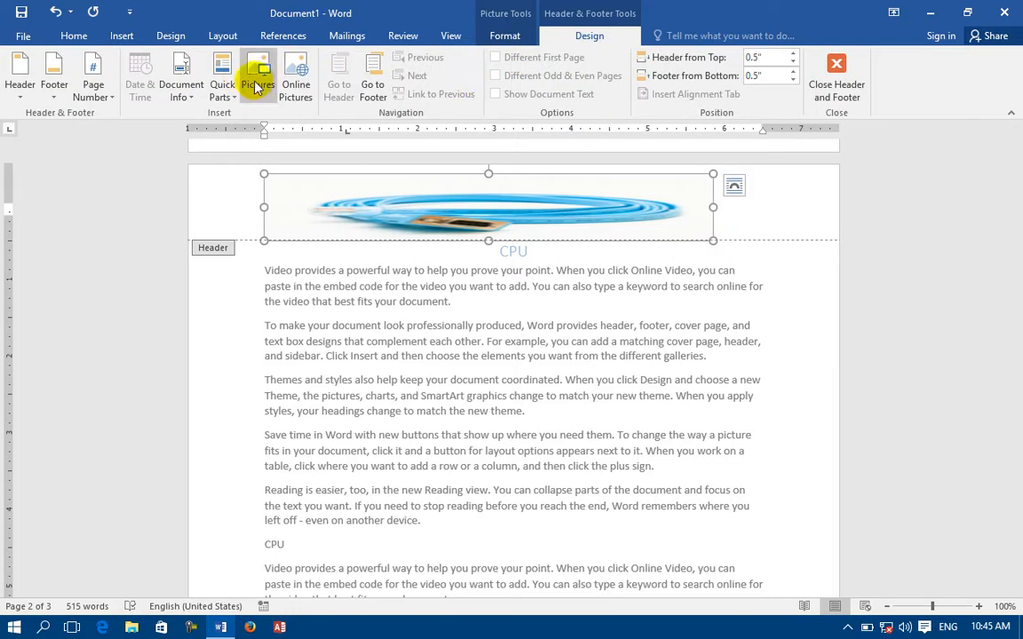
pyautogui.click(296, 92)
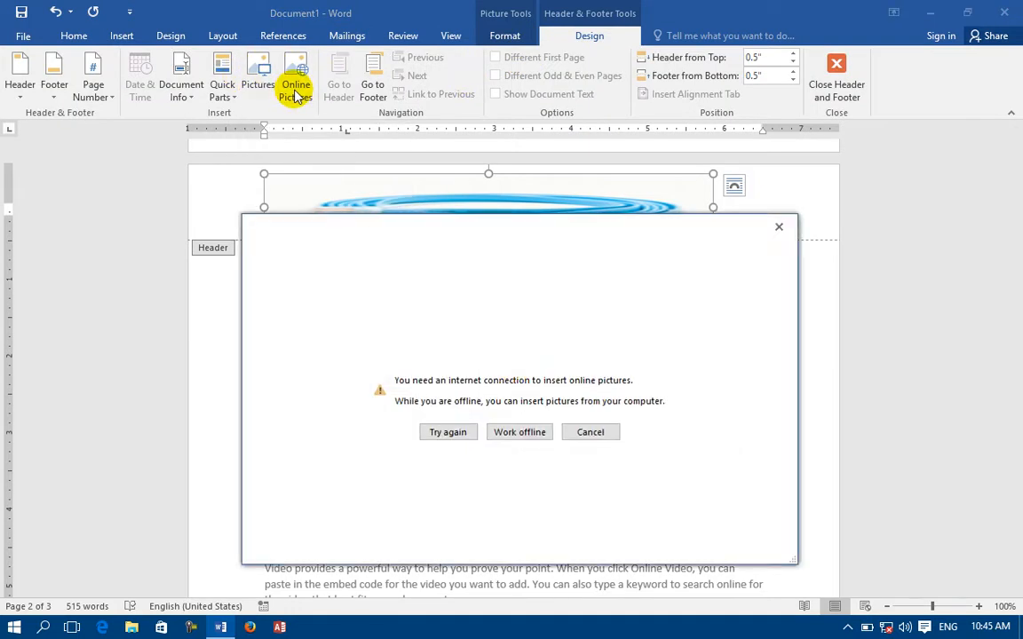
pyautogui.click(549, 435)
pyautogui.click(357, 229)
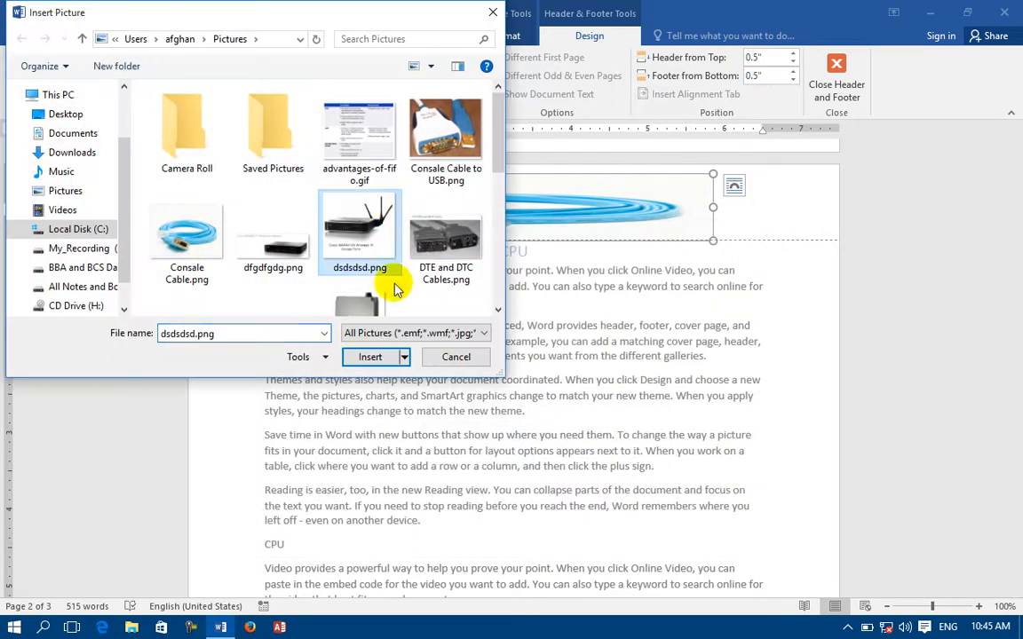
pyautogui.click(370, 357)
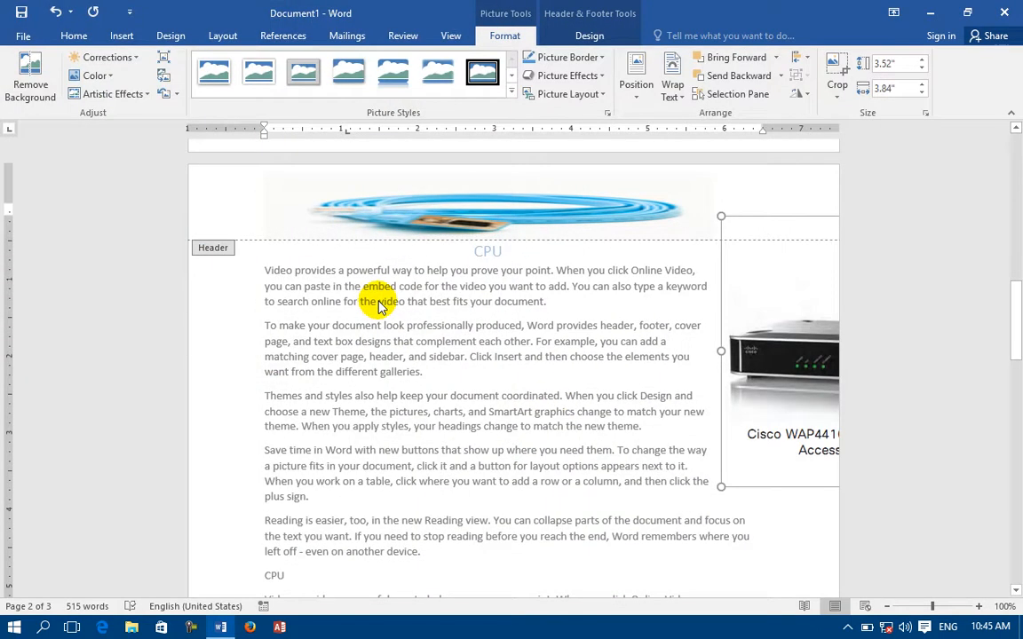
# Delete both the router picture and the cable picture so the header is empty.
pyautogui.click(377, 307)
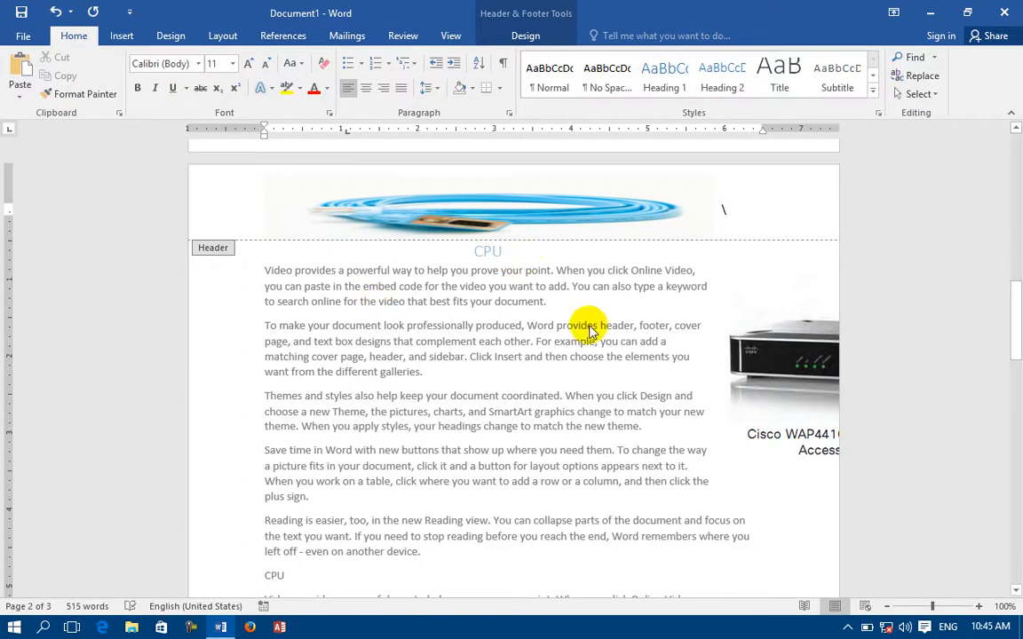
pyautogui.click(806, 373)
pyautogui.press('Delete')
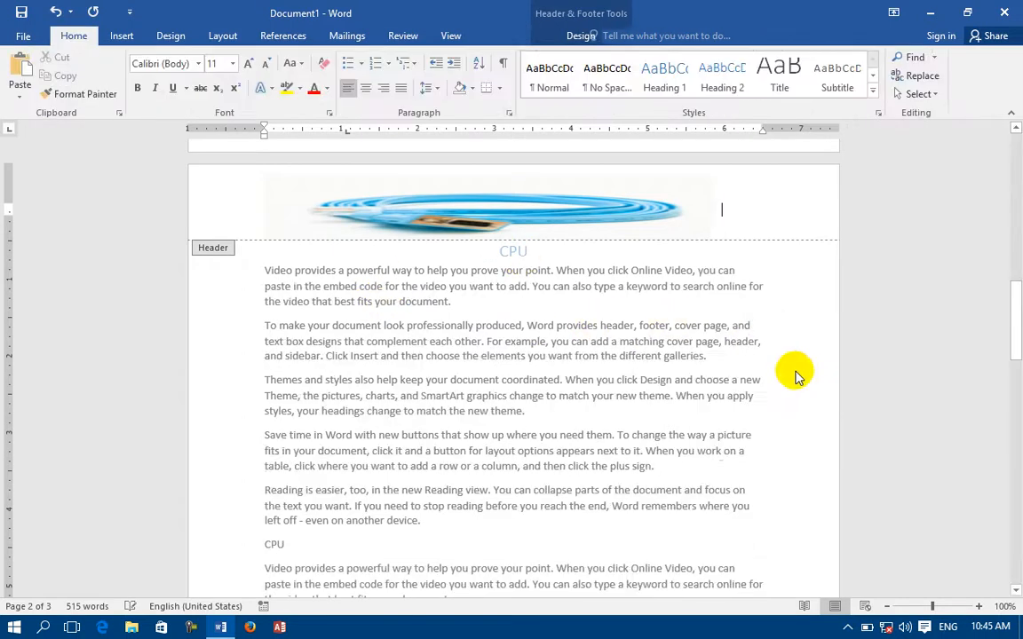
pyautogui.click(671, 195)
pyautogui.press('Delete')
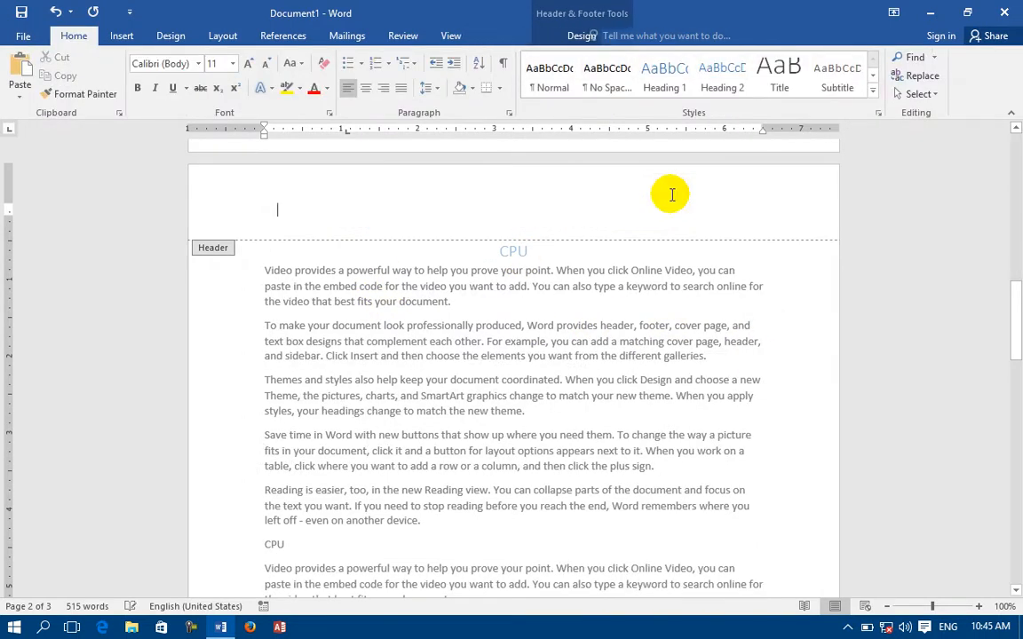
# Switch back and forth between the page header and footer on the Header & Footer Design tab.
pyautogui.click(500, 37)
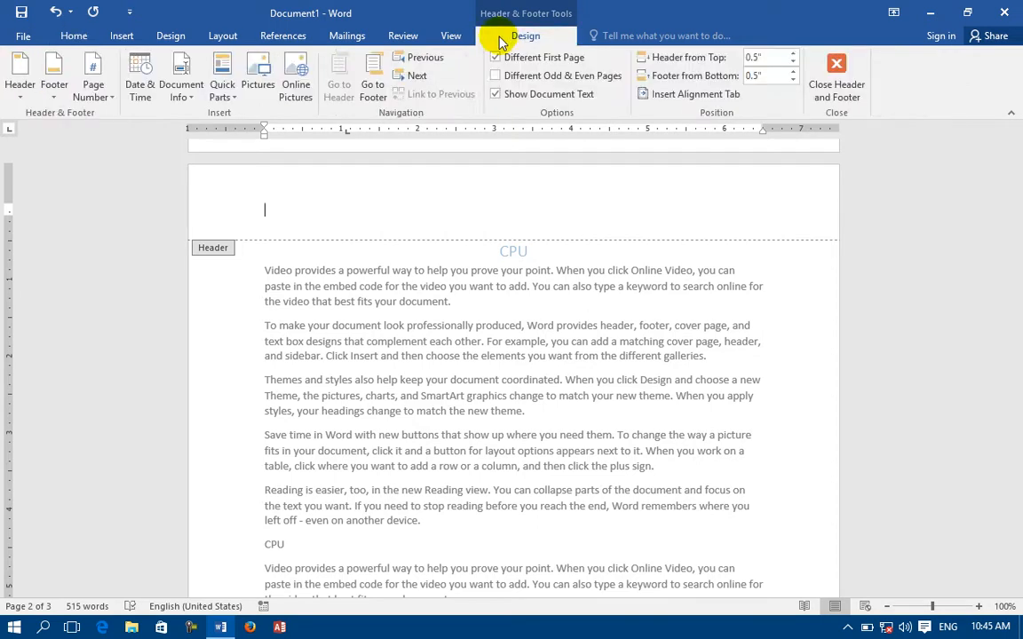
pyautogui.click(372, 89)
pyautogui.click(338, 89)
pyautogui.click(368, 84)
pyautogui.click(343, 80)
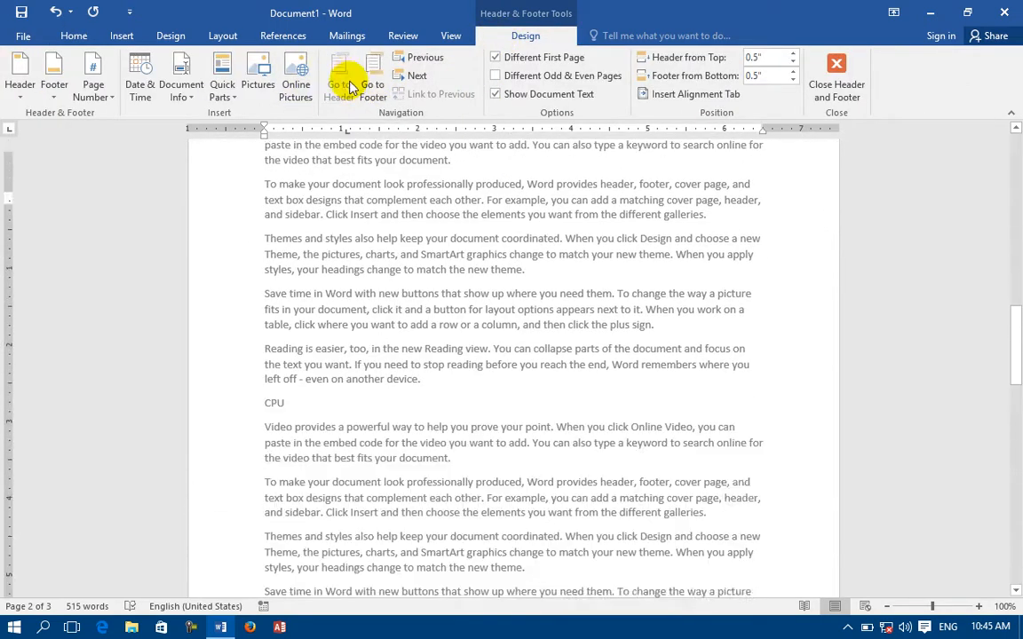
pyautogui.click(368, 86)
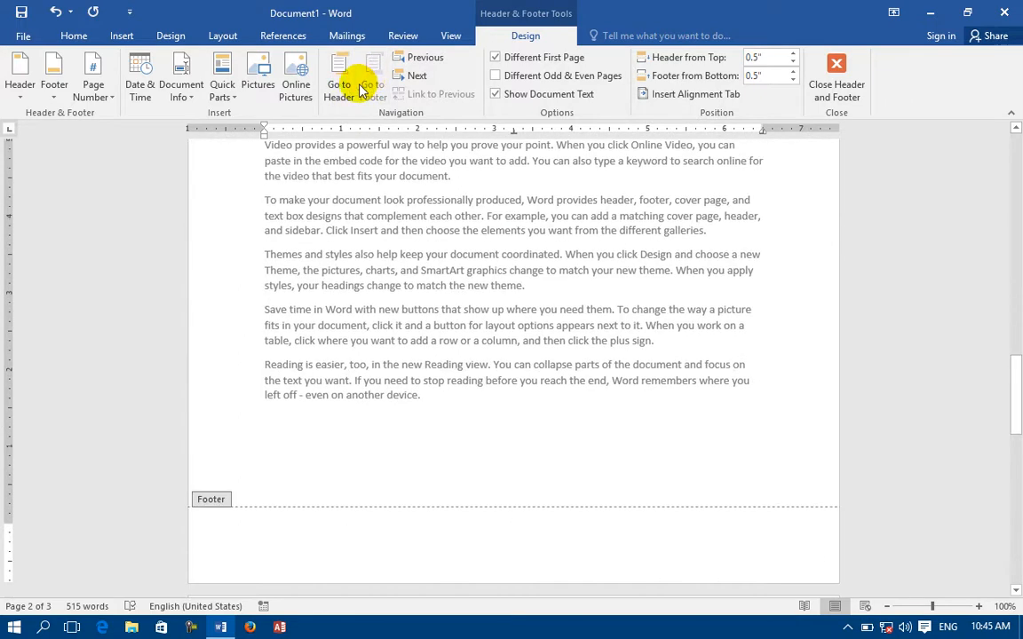
# Step between the cover page and page 2 footers, then return to the body at the cover page.
pyautogui.click(404, 58)
pyautogui.click(417, 76)
pyautogui.click(414, 61)
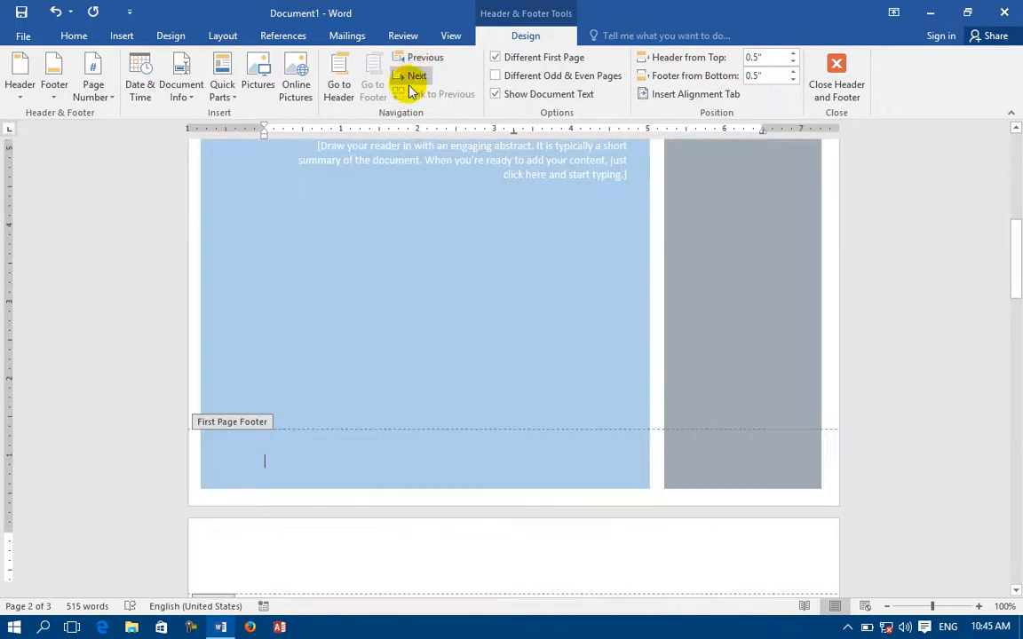
pyautogui.click(417, 75)
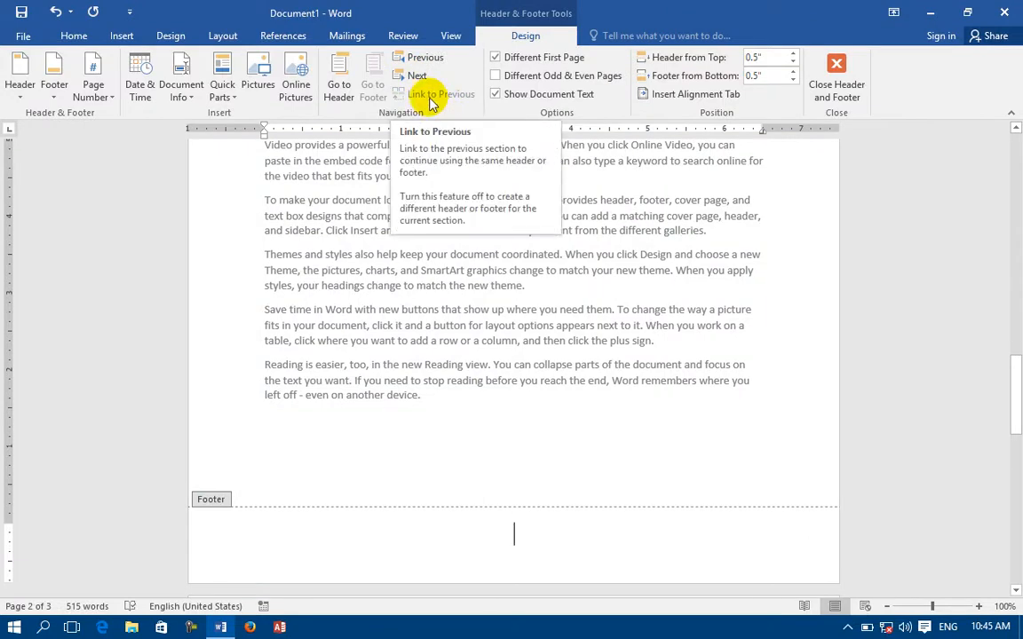
pyautogui.doubleClick(466, 343)
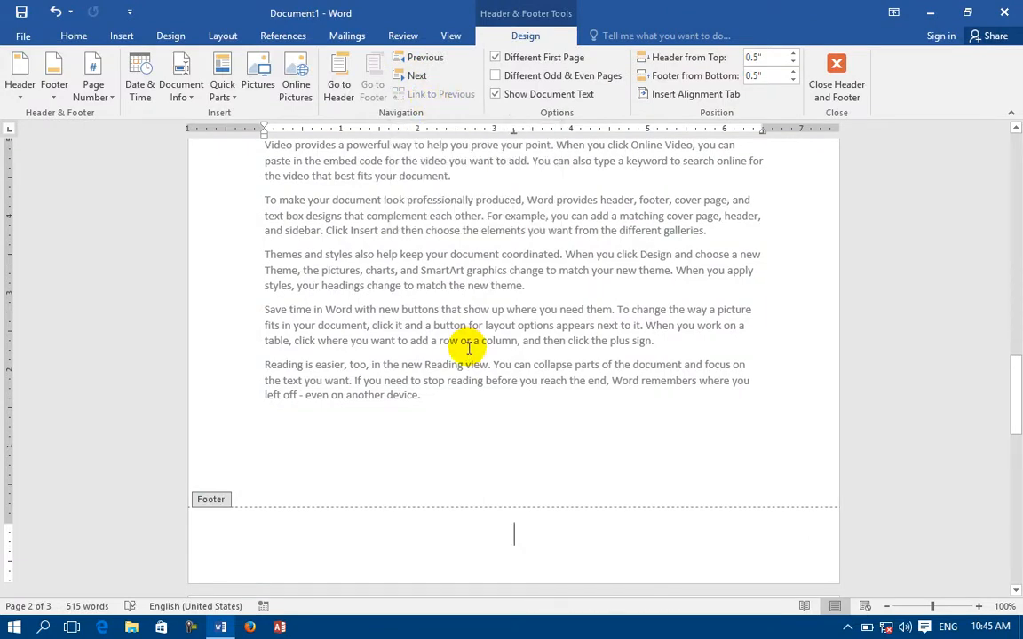
pyautogui.scroll(15, 468, 349)
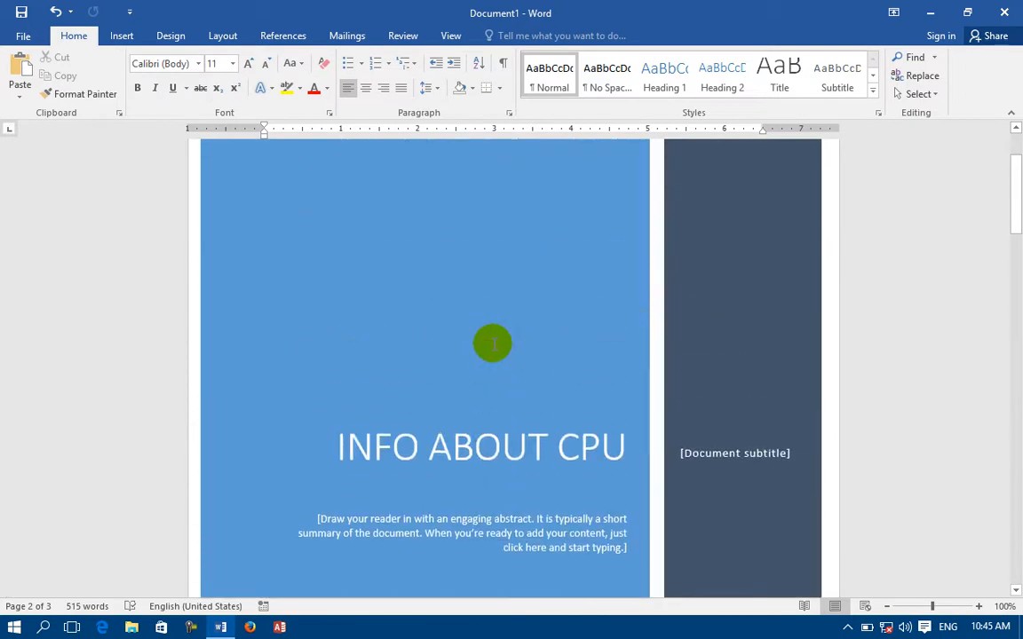
# Discard Document1, start a new document, and write the header 'Information about Laptop', fixing 'Laptap'.
pyautogui.hotkey('alt', 'F4')
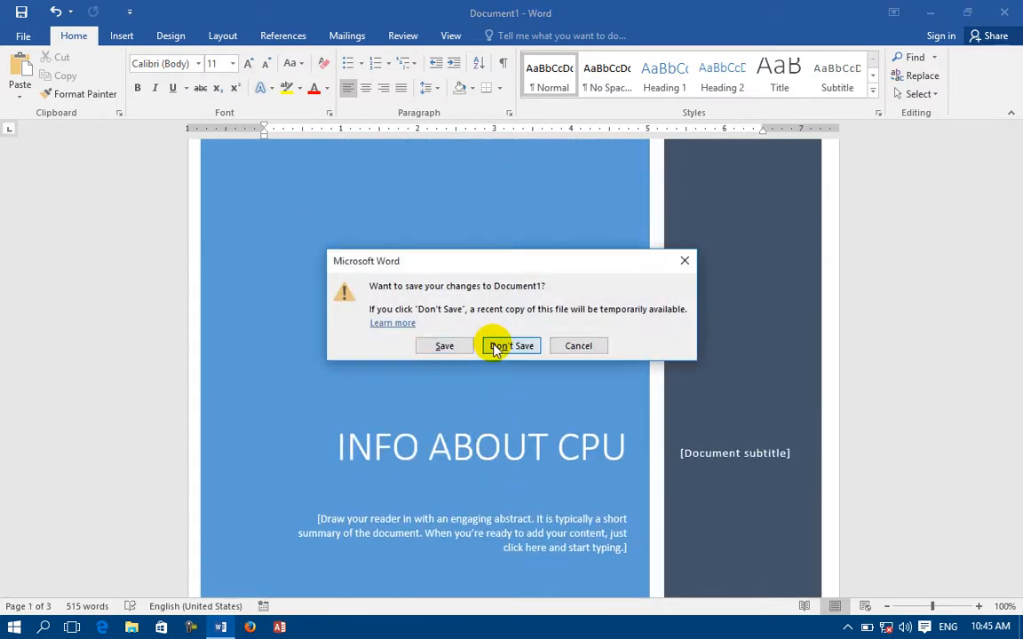
pyautogui.click(495, 348)
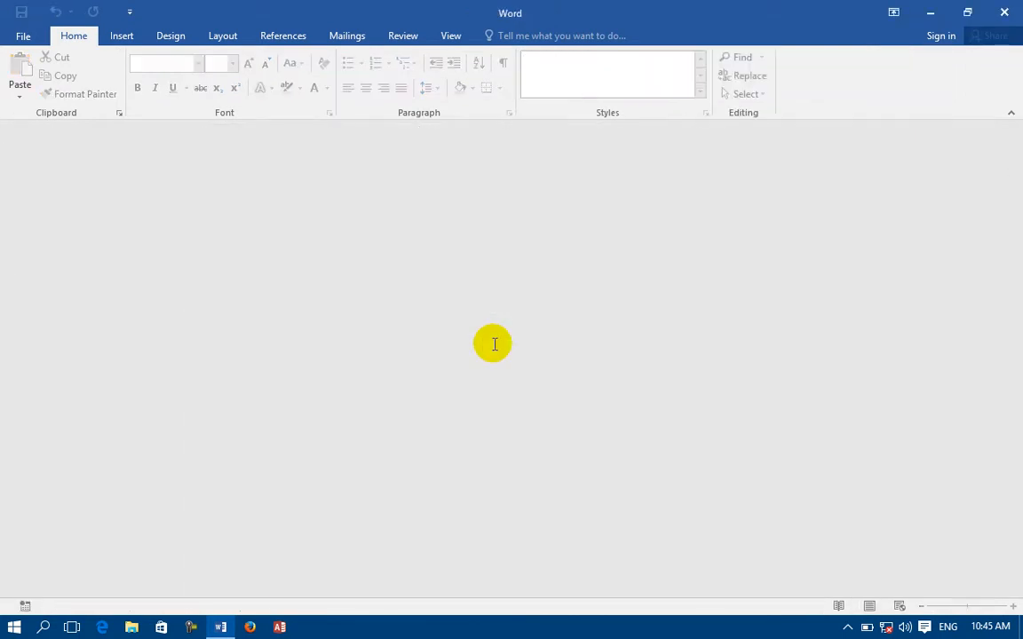
pyautogui.hotkey('ctrl', 'n')
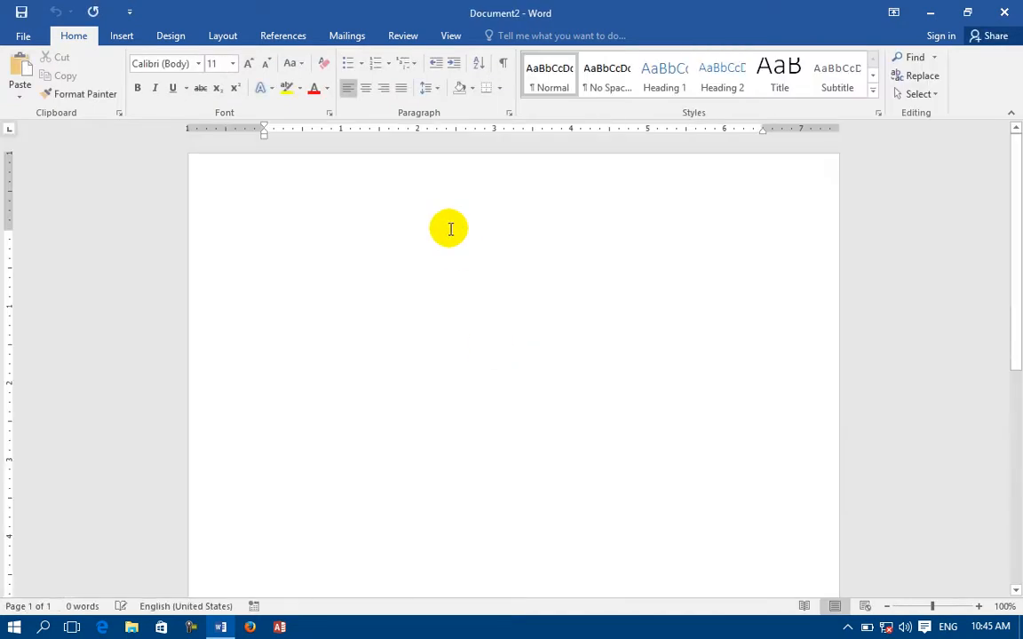
pyautogui.doubleClick(399, 185)
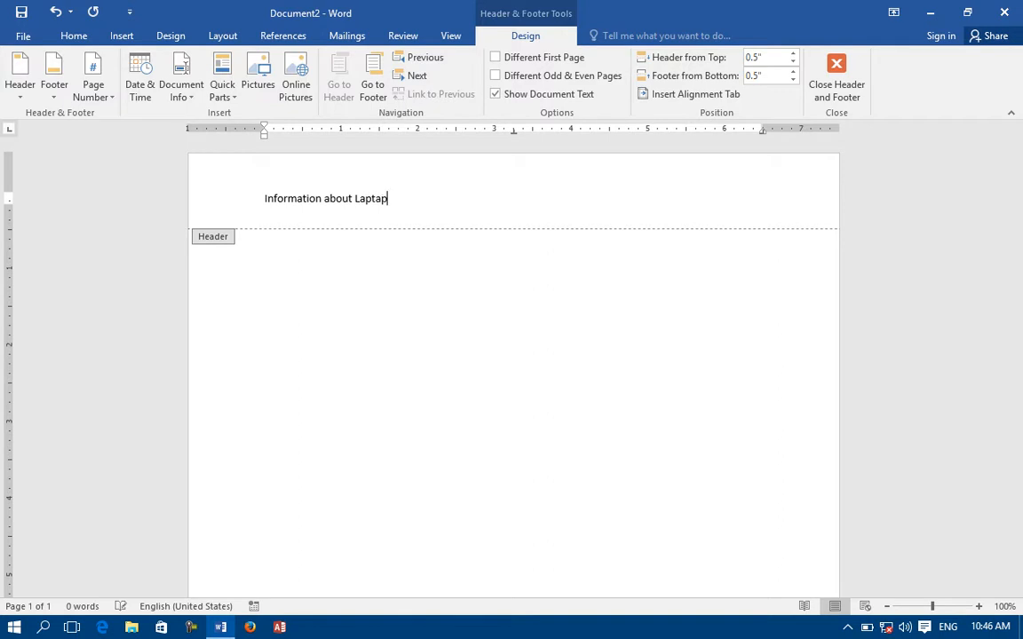
pyautogui.rightClick(378, 209)
pyautogui.click(418, 214)
# Make the header centred, bold and 20 pt, then close header editing.
pyautogui.moveTo(409, 206); pyautogui.dragTo(240, 192)
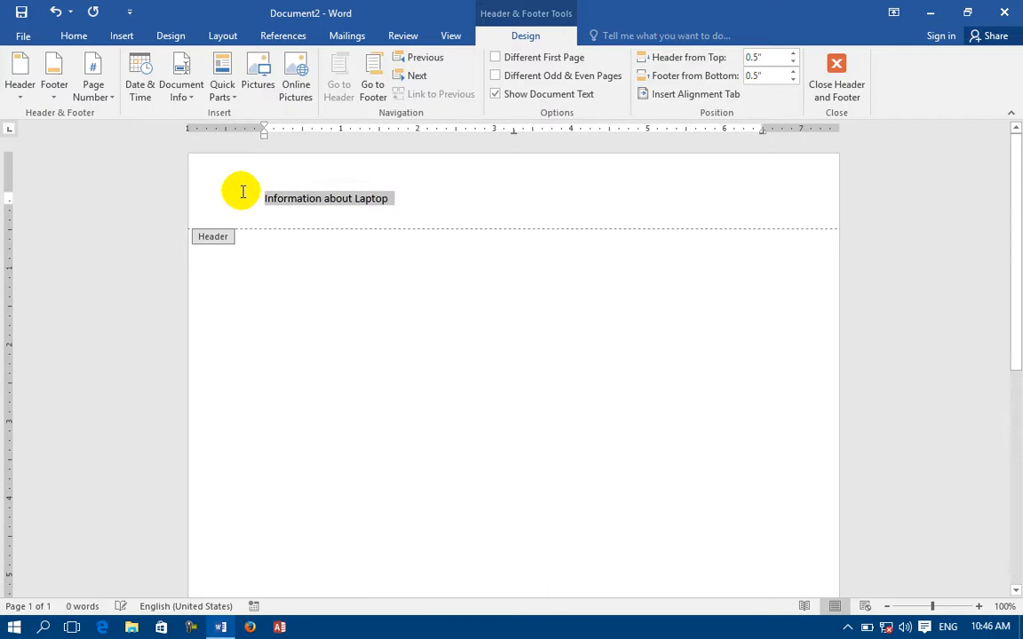
pyautogui.click(76, 34)
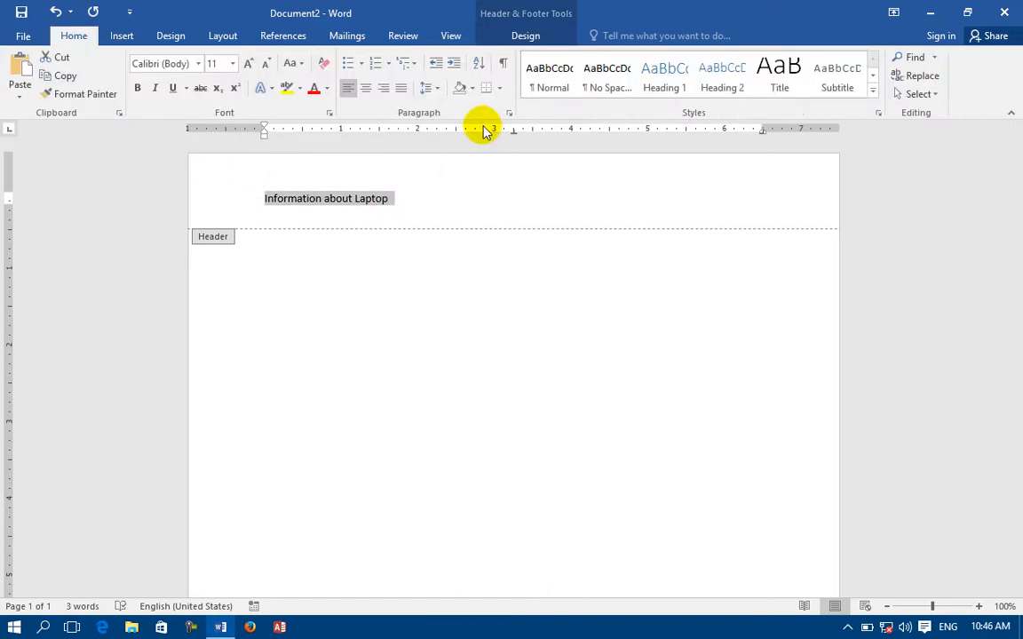
pyautogui.click(365, 88)
pyautogui.click(138, 88)
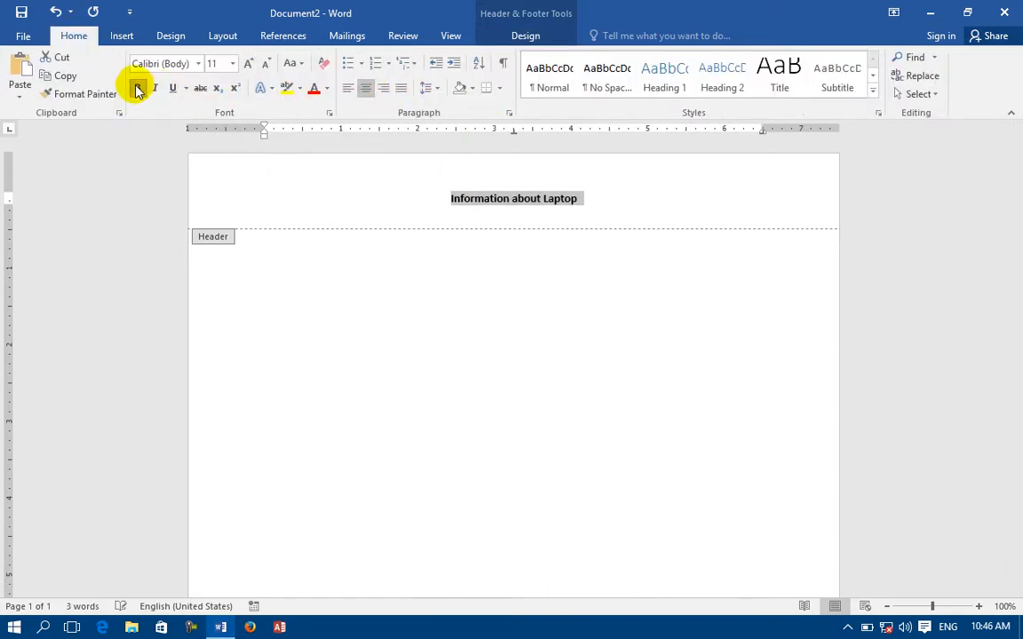
pyautogui.click(249, 63)
pyautogui.click(249, 63)
pyautogui.click(250, 63)
pyautogui.click(250, 63)
pyautogui.click(249, 63)
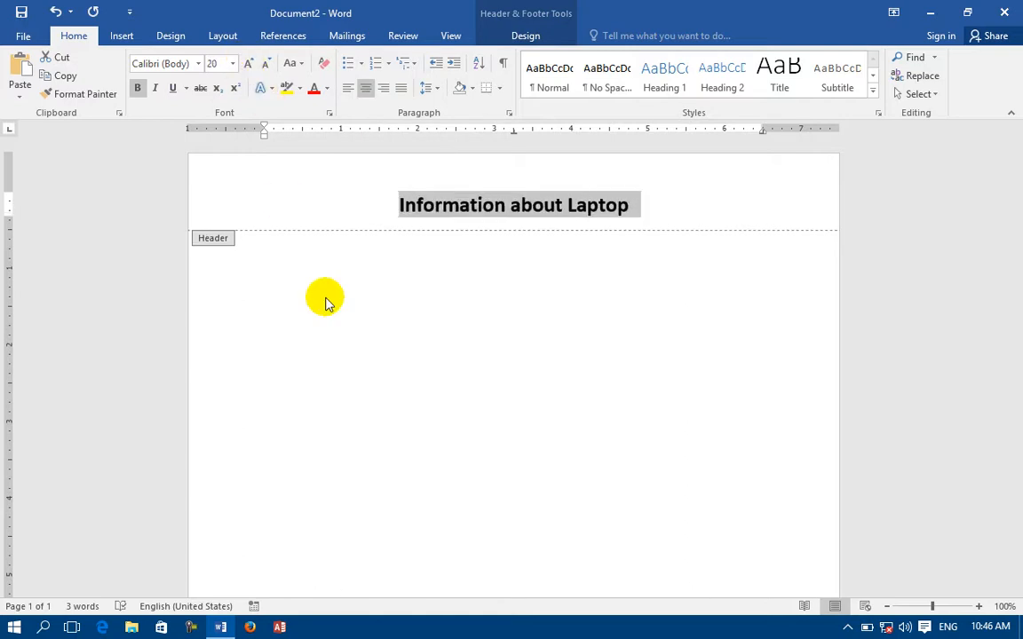
pyautogui.scroll(-10, 333, 340)
pyautogui.doubleClick(312, 528)
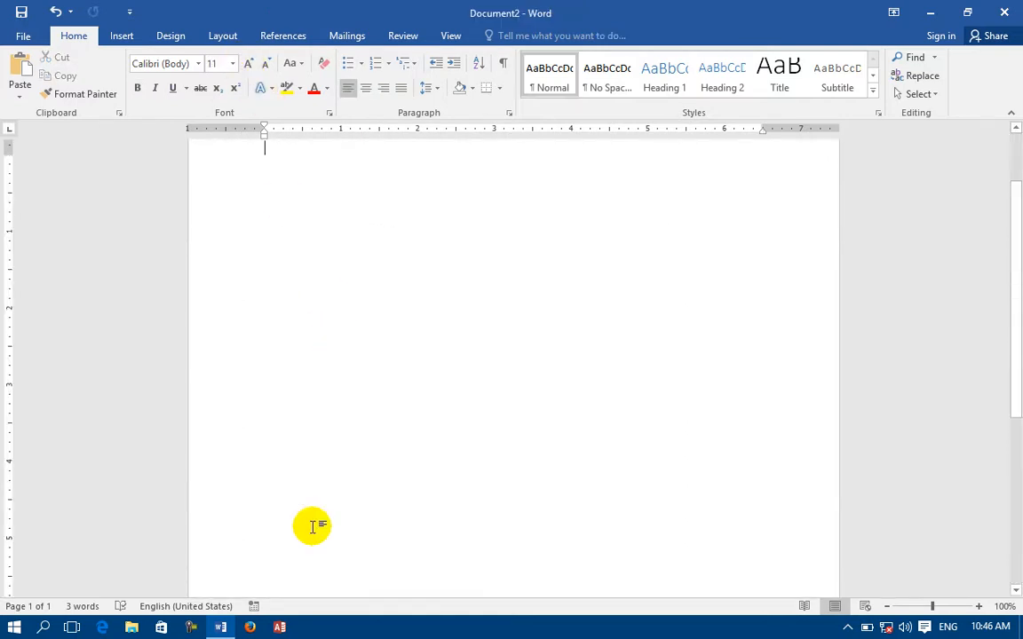
# Add the built-in Banded footer with a page number.
pyautogui.scroll(-5, 308, 333)
pyautogui.doubleClick(327, 553)
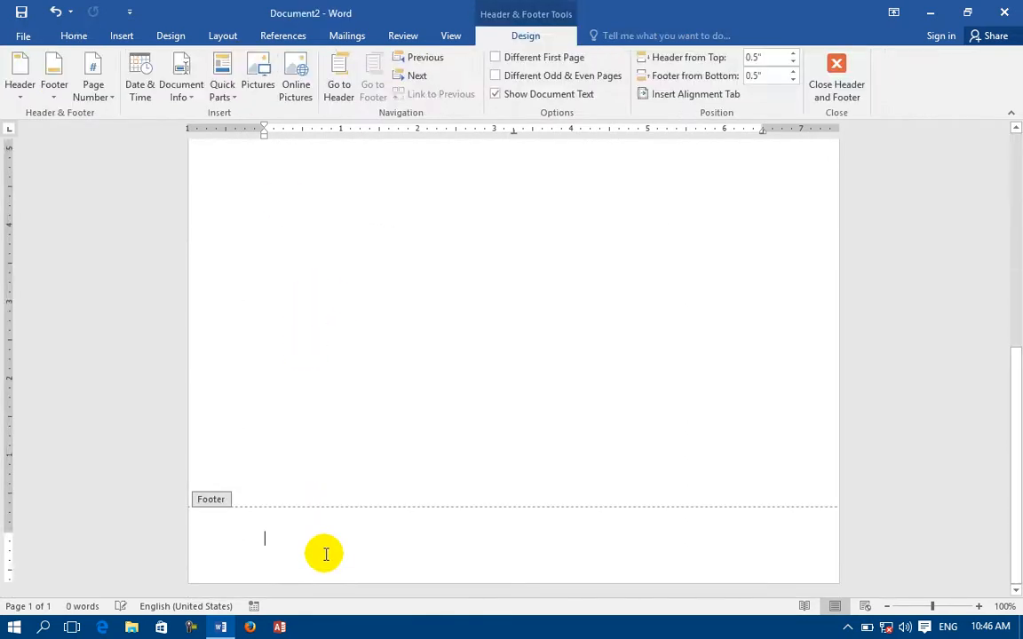
pyautogui.click(52, 67)
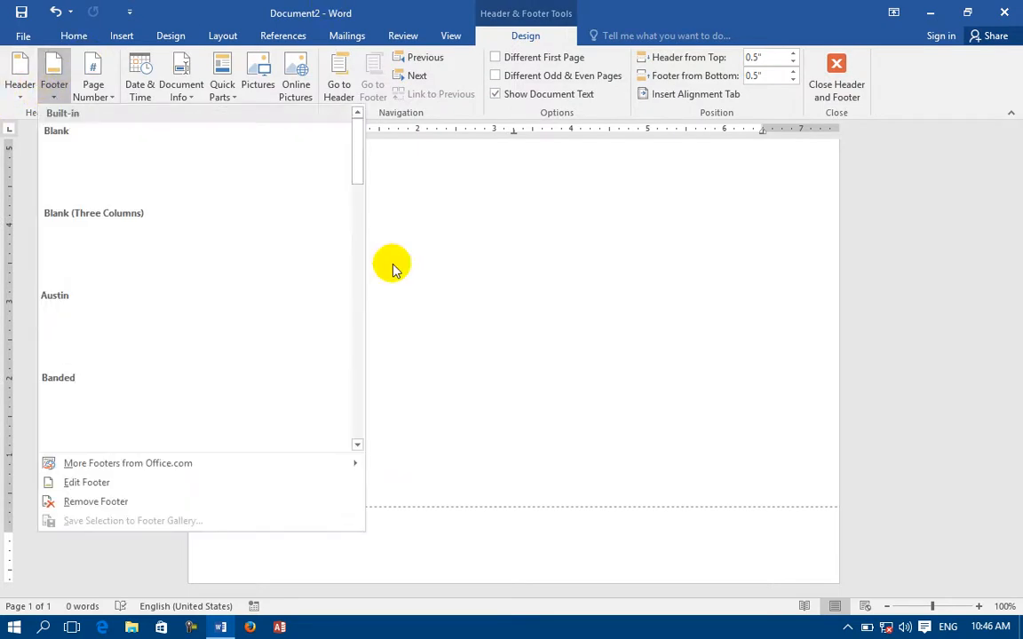
pyautogui.click(229, 407)
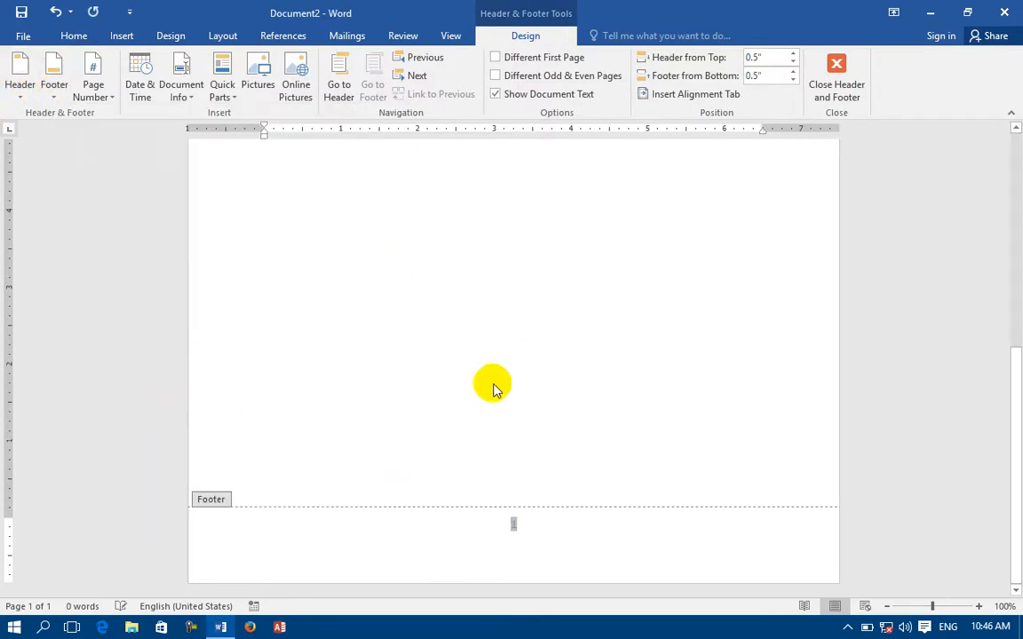
pyautogui.doubleClick(525, 318)
# Add blank pages with page breaks and scroll back to the page headed Information about Laptop.
pyautogui.scroll(2, 522, 297)
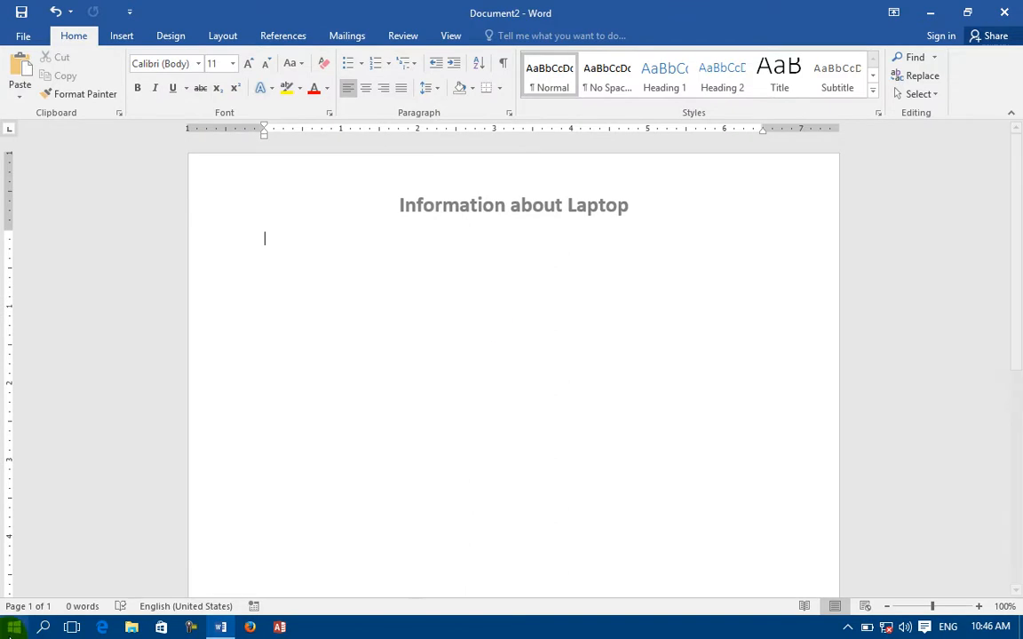
pyautogui.scroll(-4, 424, 506)
pyautogui.scroll(-3, 425, 505)
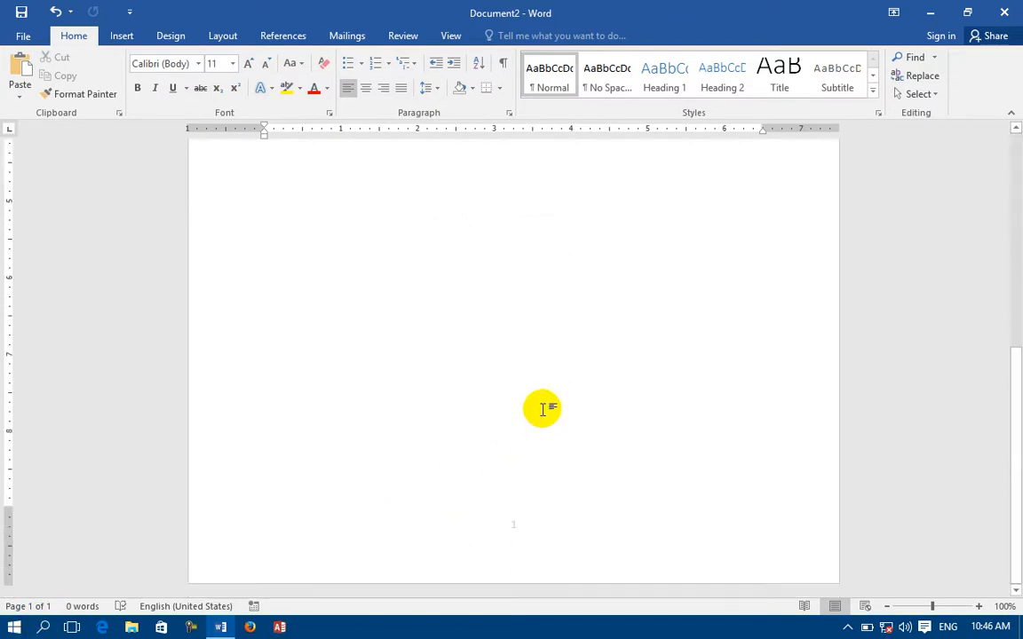
pyautogui.hotkey('ctrl', 'Return')
pyautogui.hotkey('ctrl', 'Return')
pyautogui.hotkey('ctrl', 'Return')
pyautogui.hotkey('ctrl', 'Return')
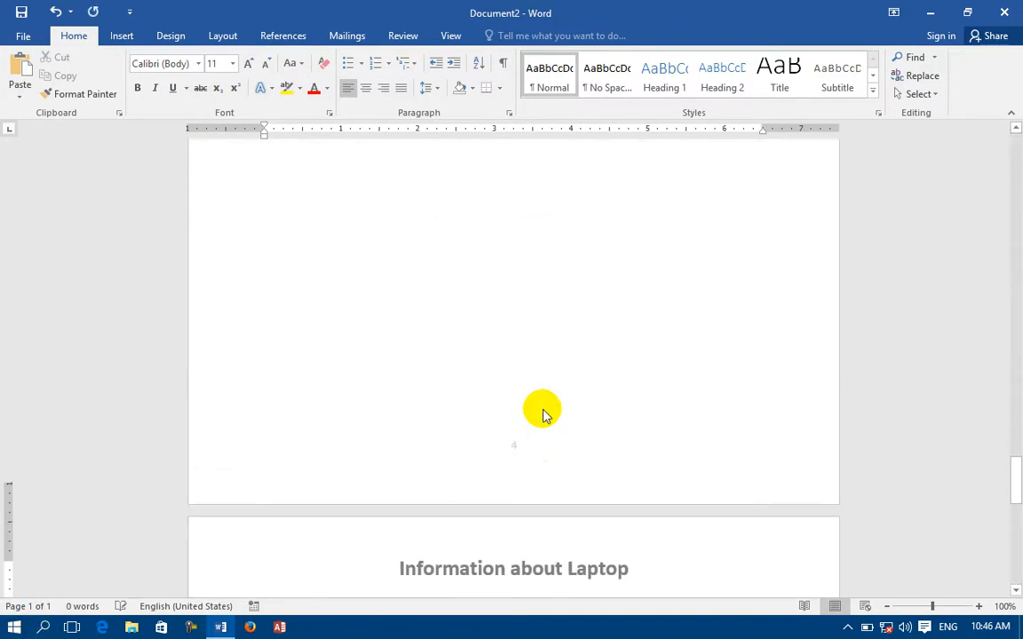
pyautogui.scroll(1, 543, 414)
pyautogui.scroll(-7, 544, 414)
pyautogui.scroll(15, 543, 414)
pyautogui.scroll(20, 541, 410)
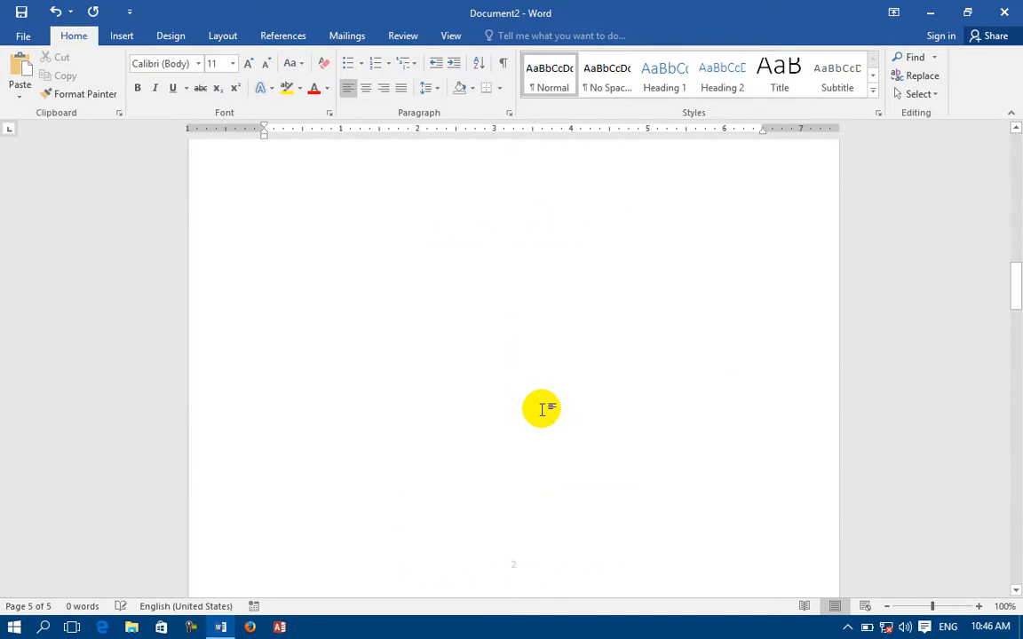
pyautogui.scroll(1, 541, 409)
pyautogui.scroll(-10, 542, 410)
# Change the header from 'Information about Laptop' to 'Information about Cables' and close header editing.
pyautogui.doubleClick(490, 482)
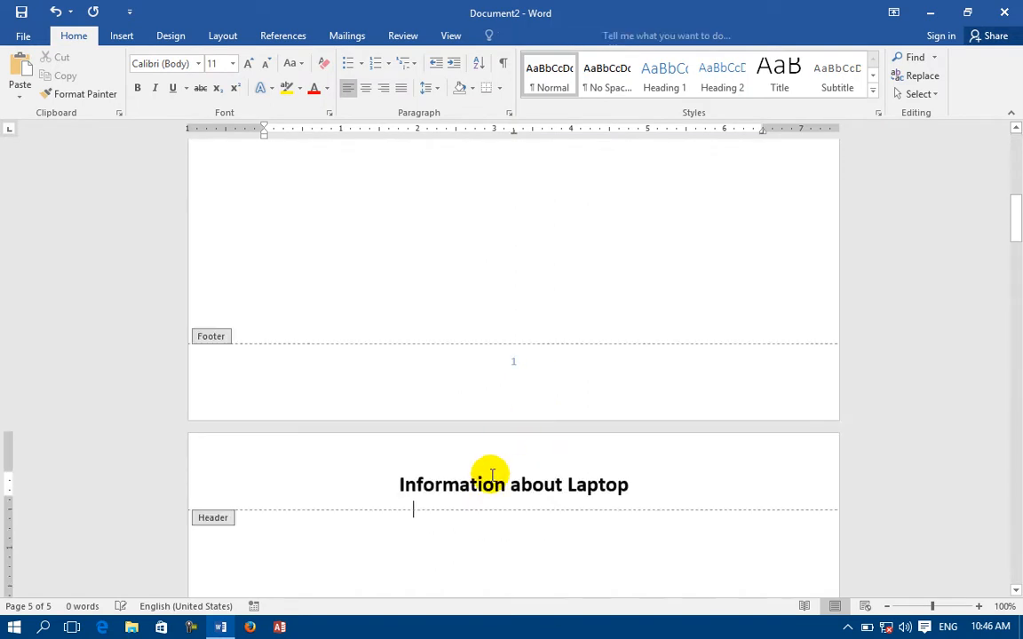
pyautogui.tripleClick(468, 482)
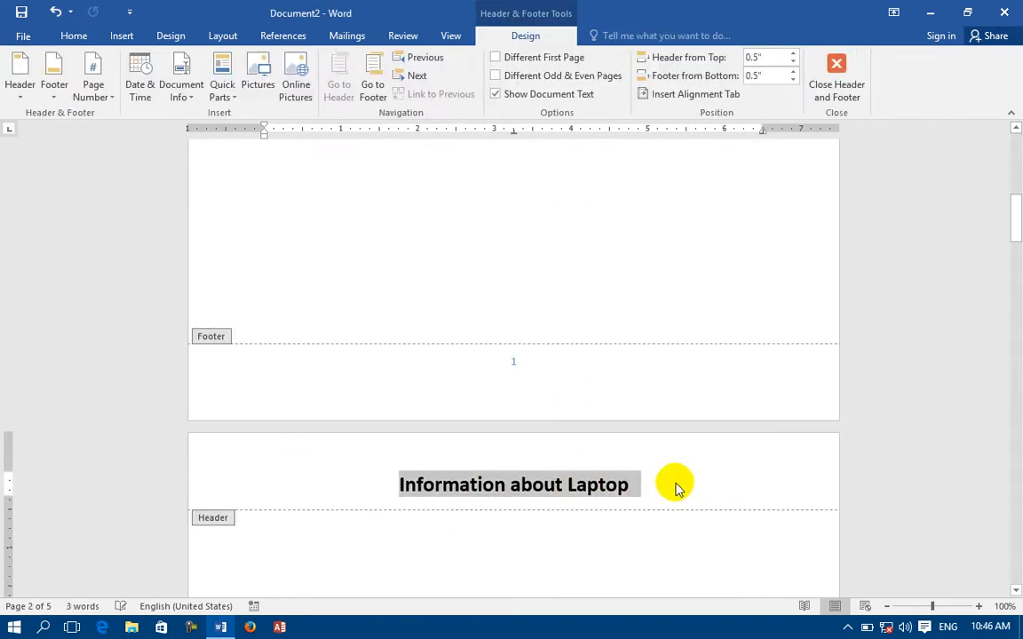
pyautogui.click(640, 487)
pyautogui.press('BackSpace')
pyautogui.press('BackSpace')
pyautogui.press('BackSpace')
pyautogui.press('BackSpace')
pyautogui.press('BackSpace')
pyautogui.press('BackSpace')
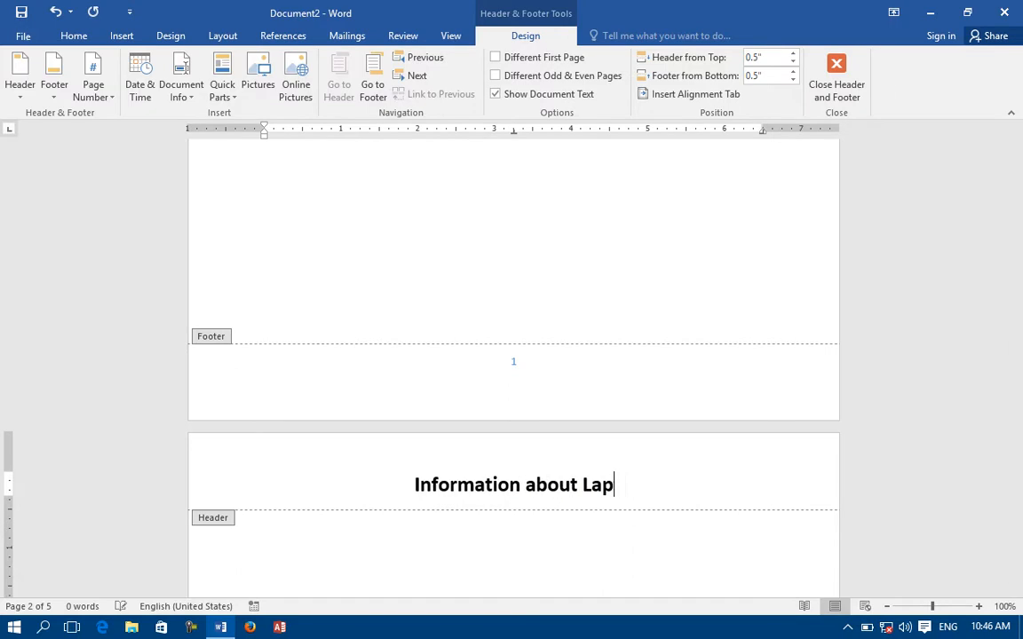
pyautogui.write('Cab;')
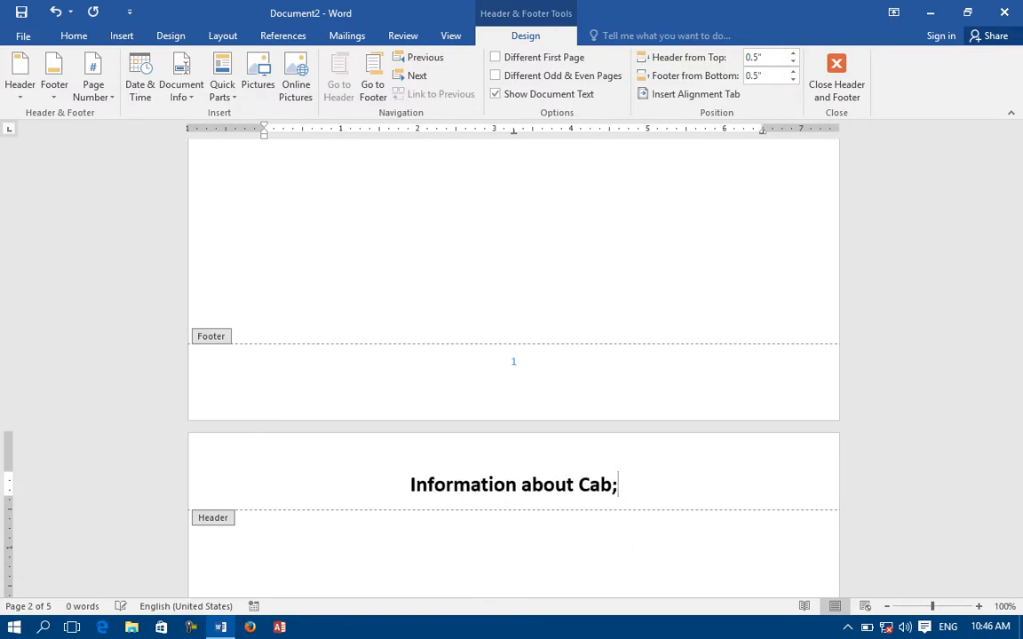
pyautogui.press('BackSpace')
pyautogui.write('les')
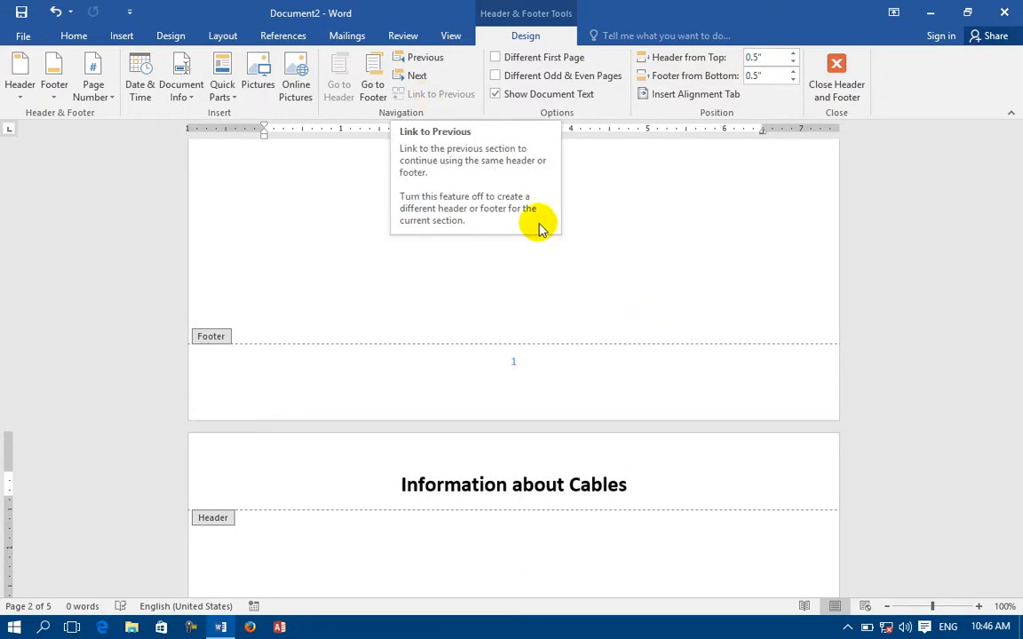
pyautogui.click(553, 380)
pyautogui.doubleClick(518, 224)
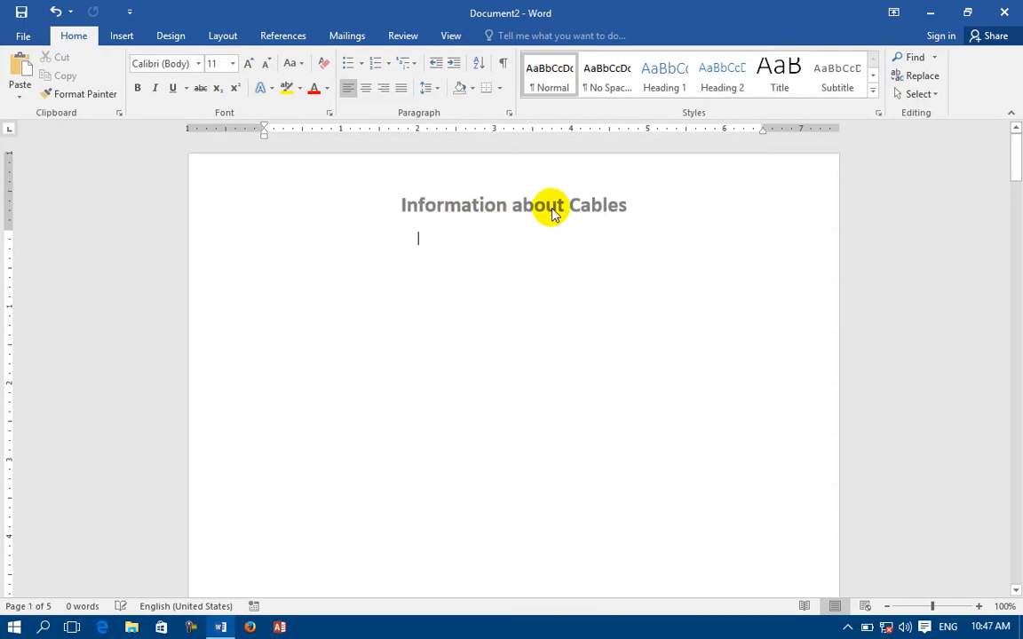
# Insert a Continuous section break from the Layout tab's Breaks list.
pyautogui.scroll(5, 604, 205)
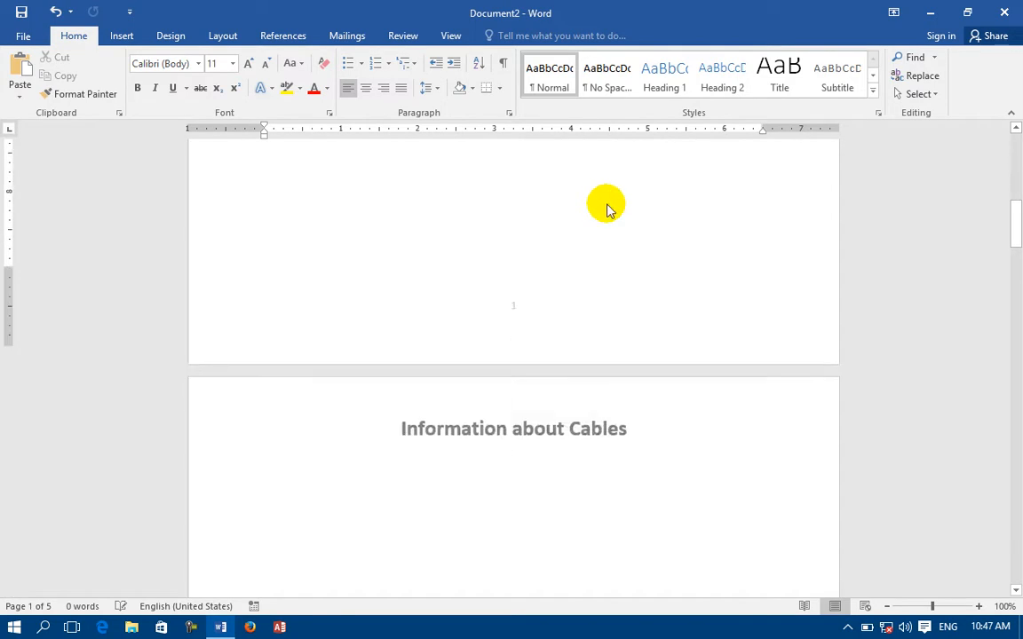
pyautogui.scroll(-8, 568, 218)
pyautogui.scroll(6, 544, 212)
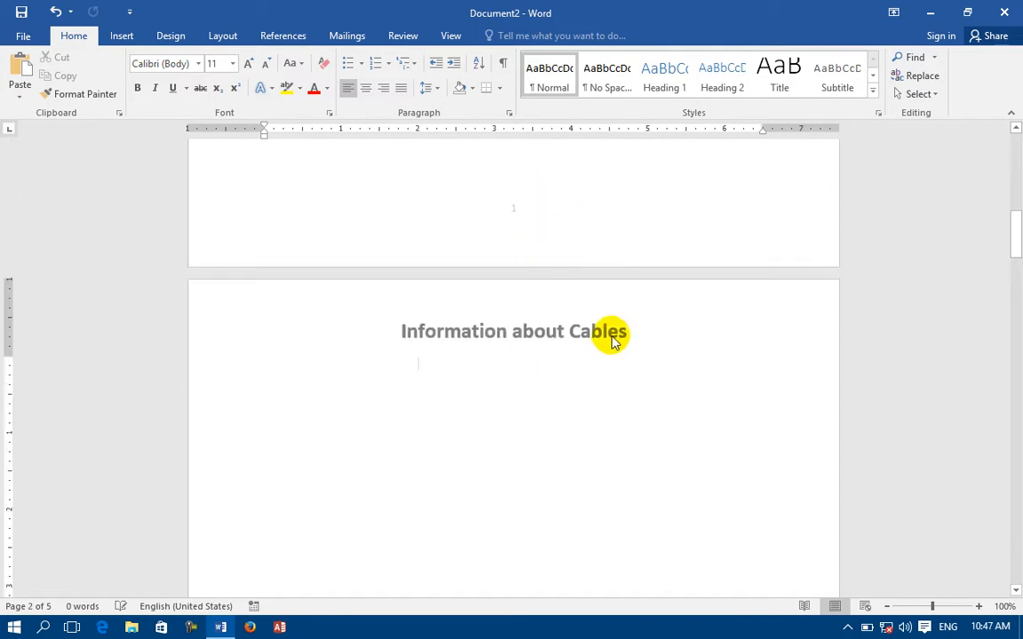
pyautogui.click(122, 36)
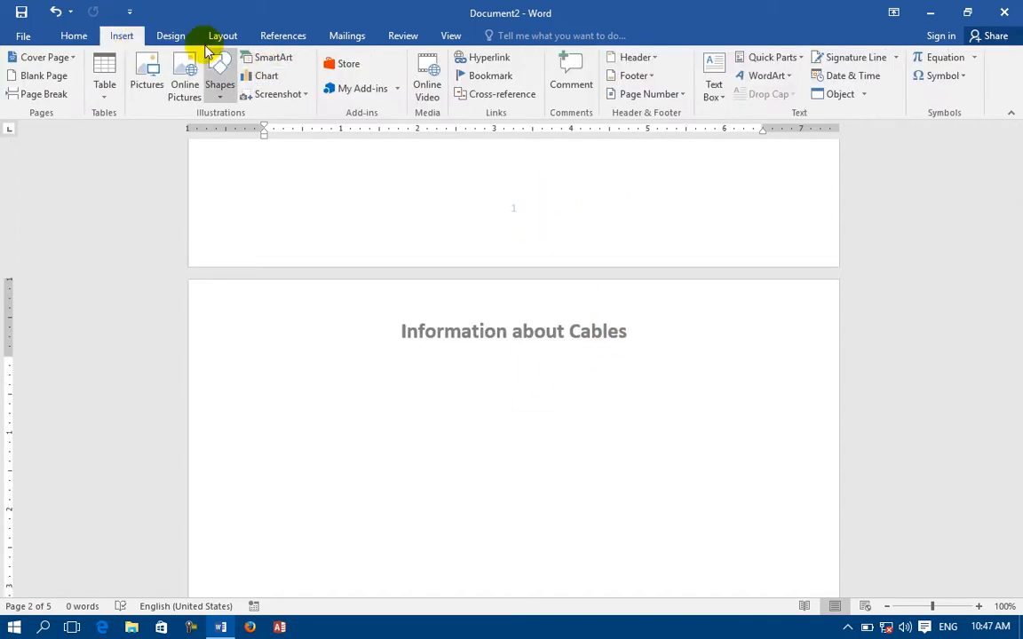
pyautogui.click(173, 37)
pyautogui.click(233, 38)
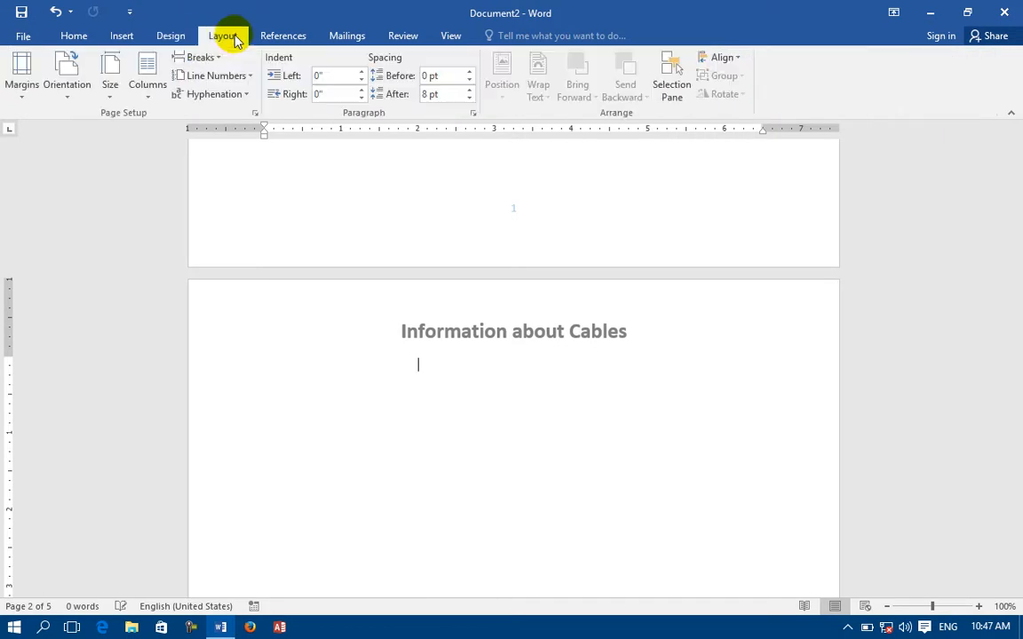
pyautogui.click(199, 57)
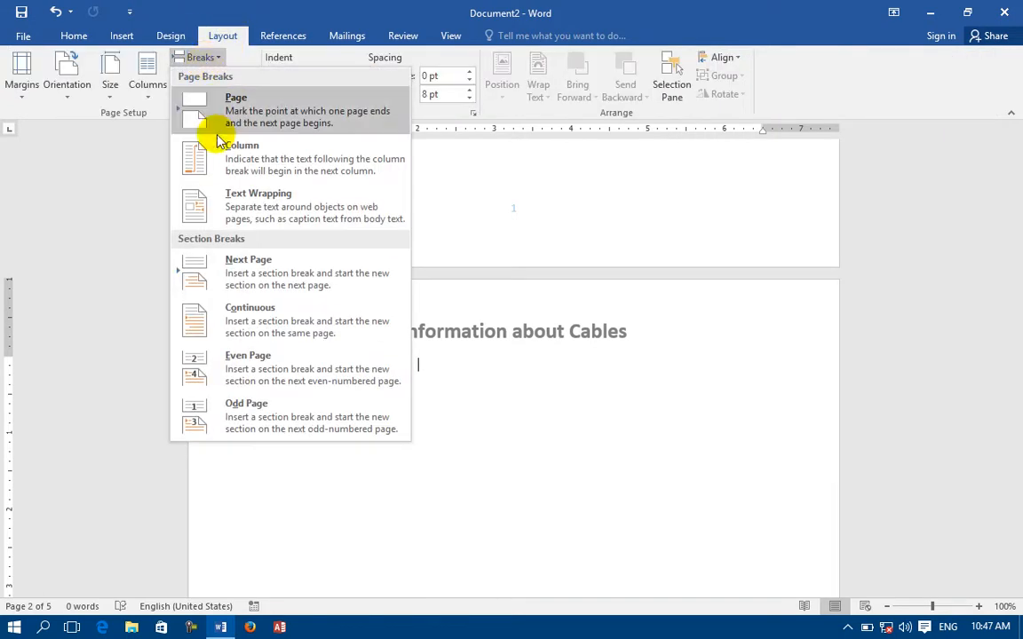
pyautogui.click(283, 322)
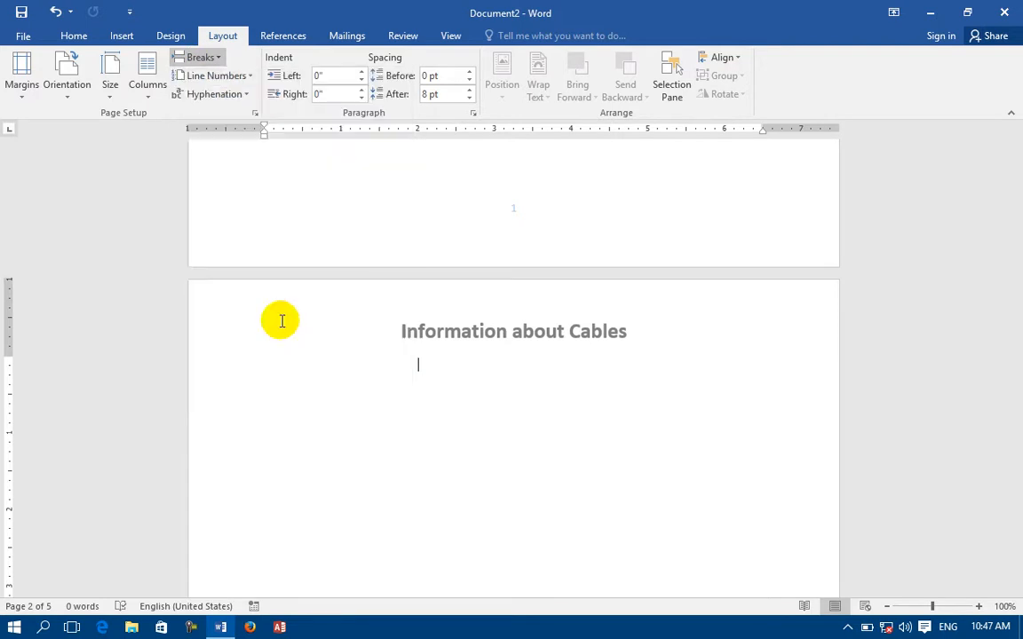
pyautogui.scroll(5, 395, 344)
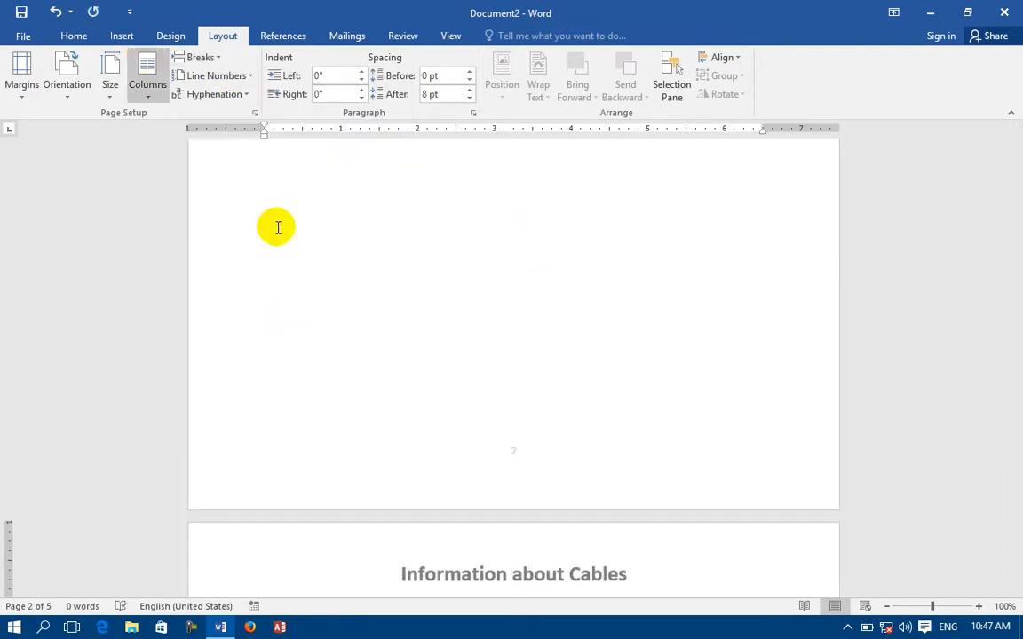
# Replace 'Cables' with 'LCD' in the next page's header.
pyautogui.doubleClick(637, 574)
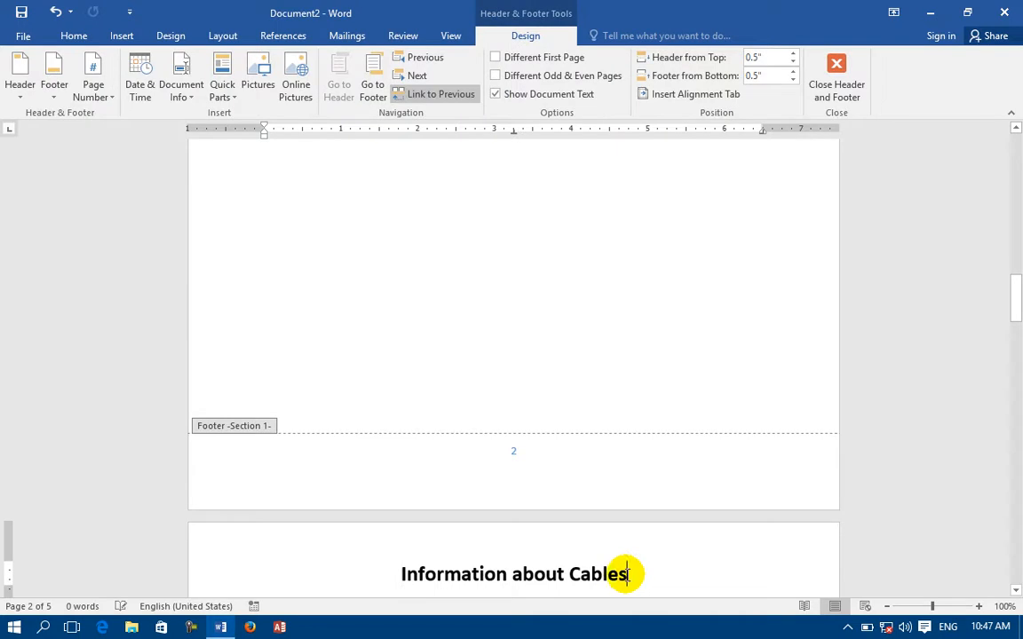
pyautogui.moveTo(636, 578); pyautogui.dragTo(590, 573)
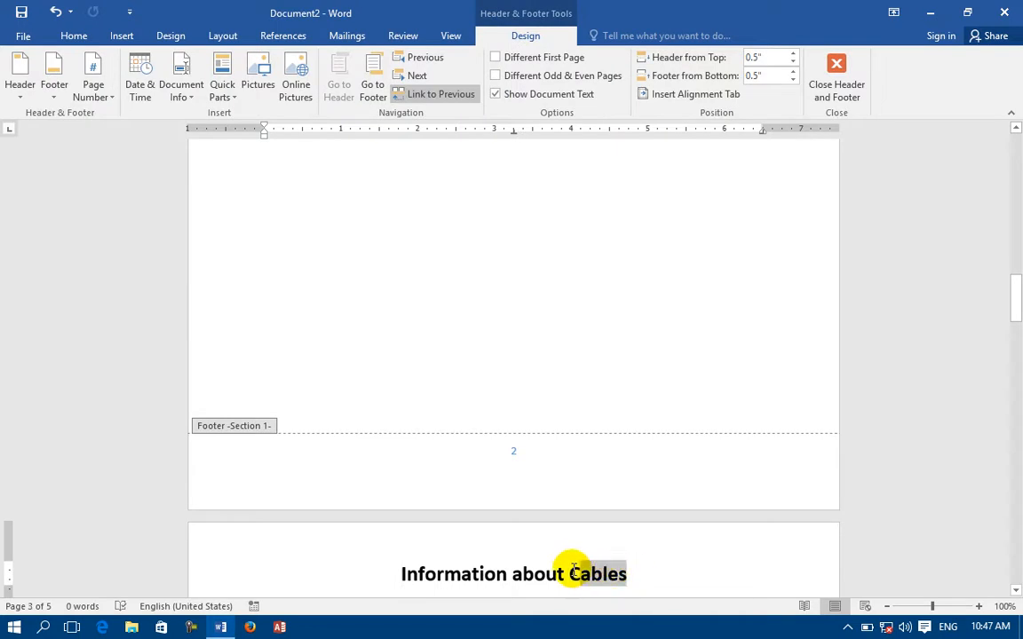
pyautogui.write('LCD')
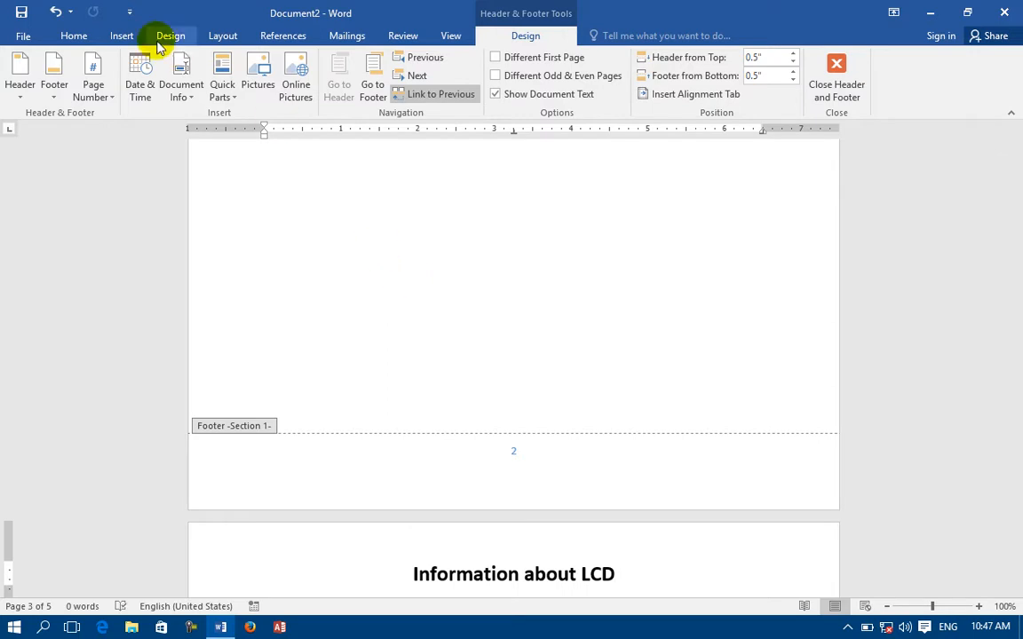
# Link the section 2 header to the previous section, confirming the replacement.
pyautogui.click(425, 96)
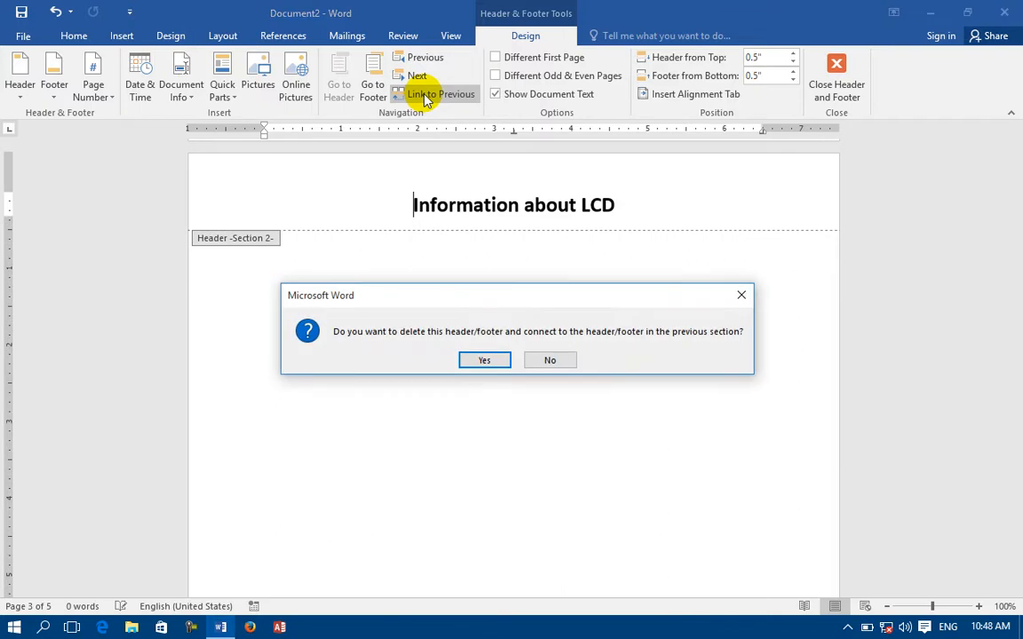
pyautogui.click(484, 360)
pyautogui.scroll(5, 508, 295)
pyautogui.scroll(9, 508, 296)
pyautogui.scroll(-14, 501, 311)
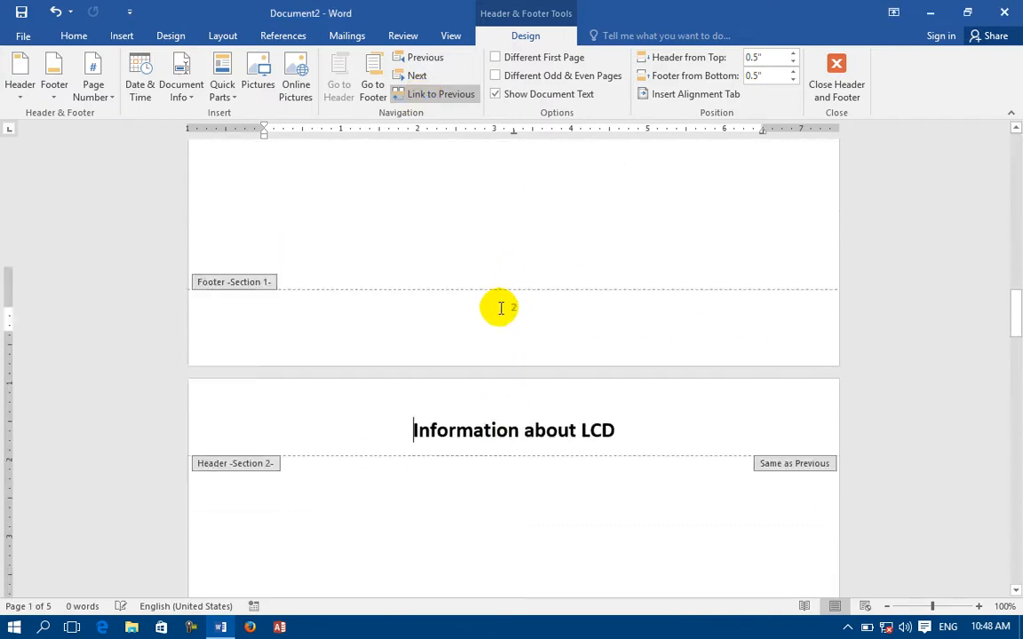
pyautogui.scroll(-3, 501, 308)
# Unlink the section 2 header, delete its 'Information about LCD' text, and close Document2.
pyautogui.click(424, 95)
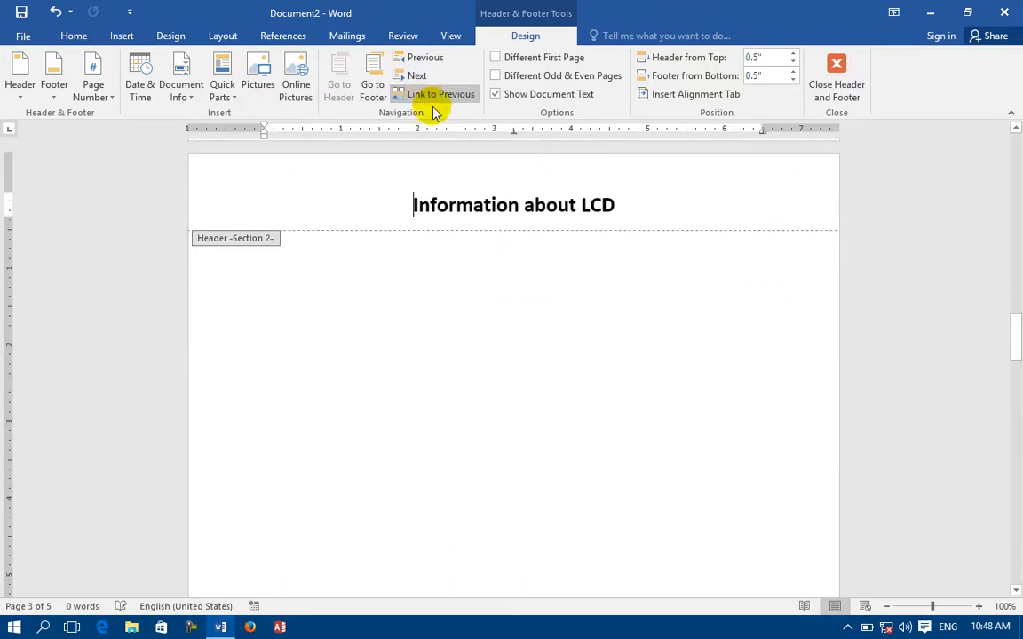
pyautogui.moveTo(626, 206); pyautogui.dragTo(335, 197)
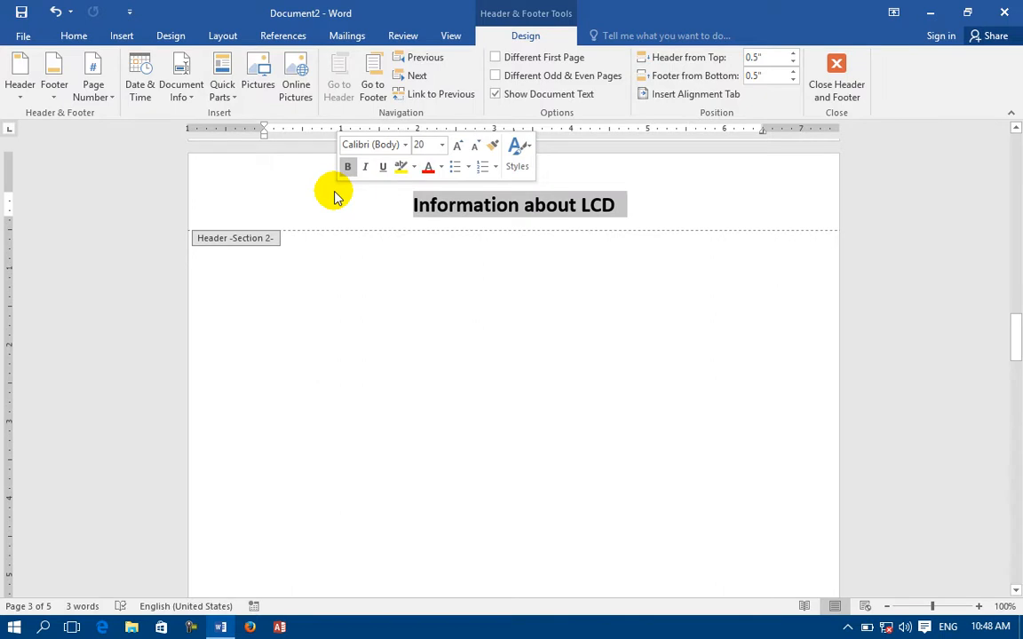
pyautogui.press('Delete')
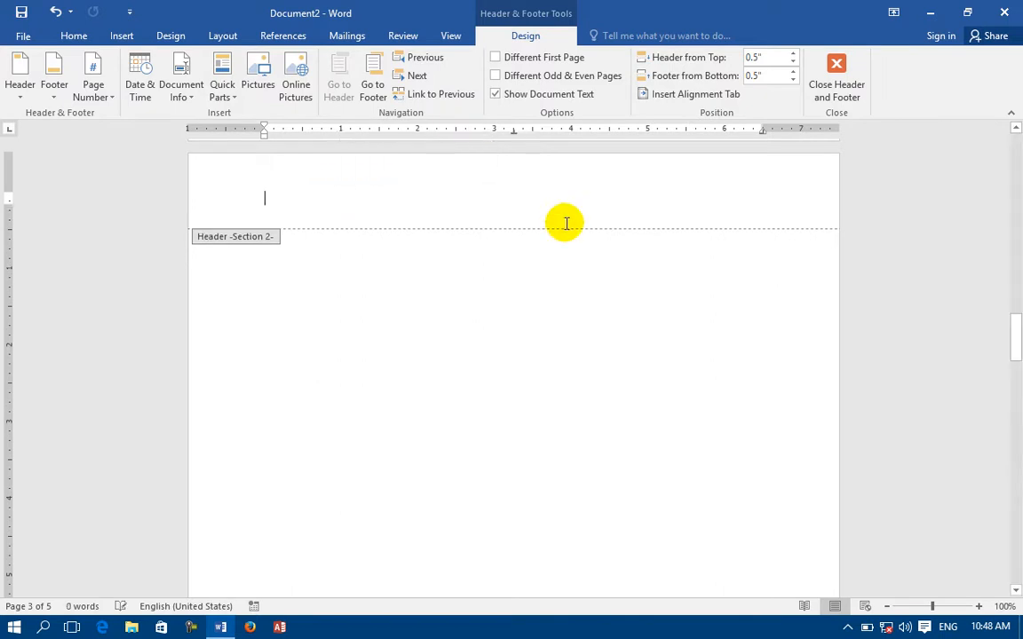
pyautogui.scroll(10, 560, 229)
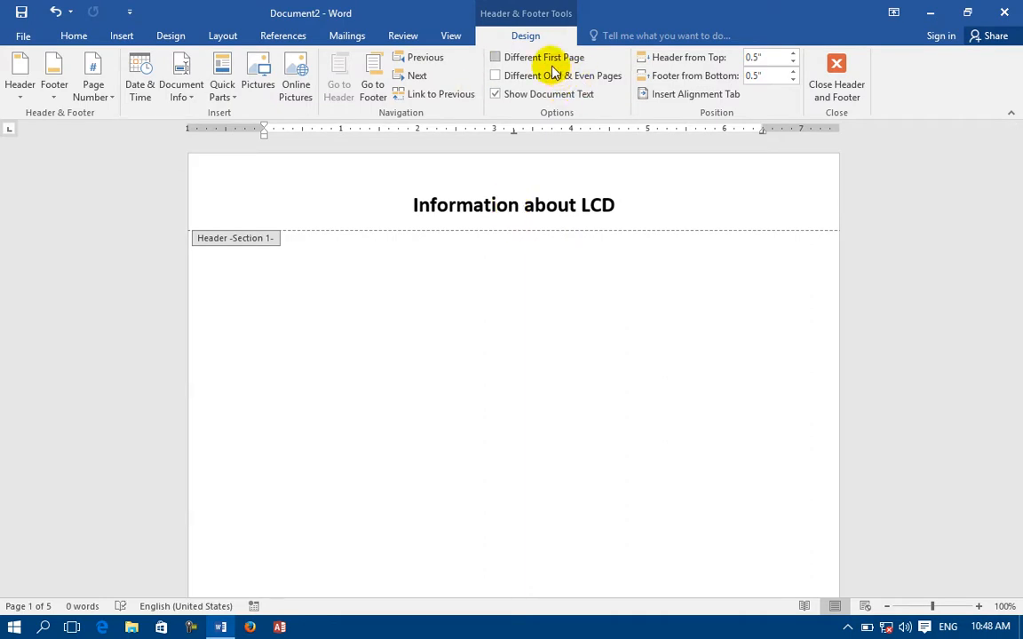
pyautogui.hotkey('ctrl', 'w')
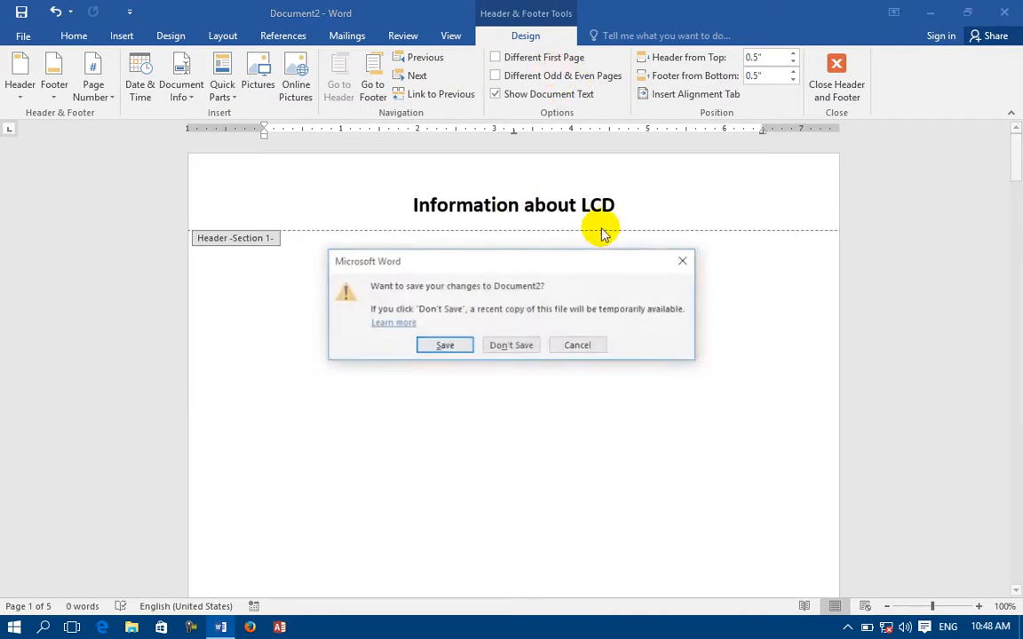
# Discard Document2, create a new document, and type the header CISCO Company.
pyautogui.click(516, 351)
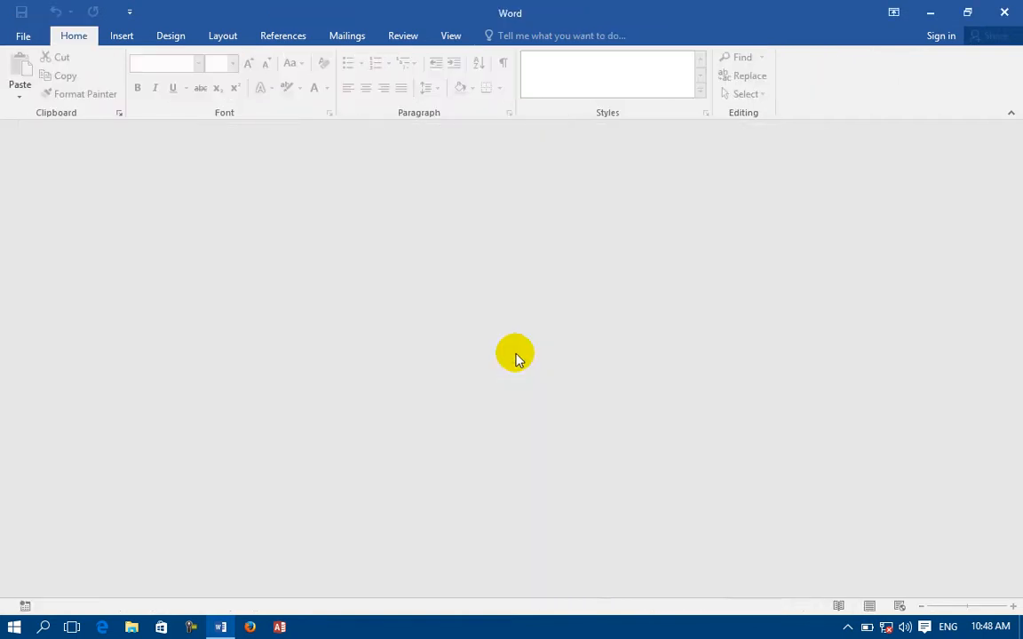
pyautogui.hotkey('ctrl', 'n')
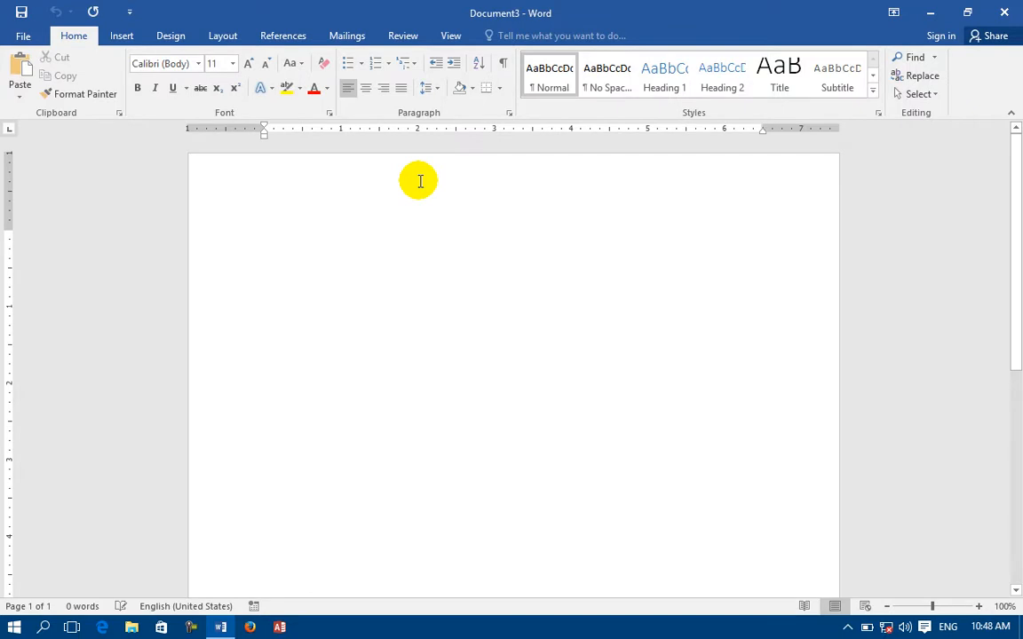
pyautogui.doubleClick(411, 189)
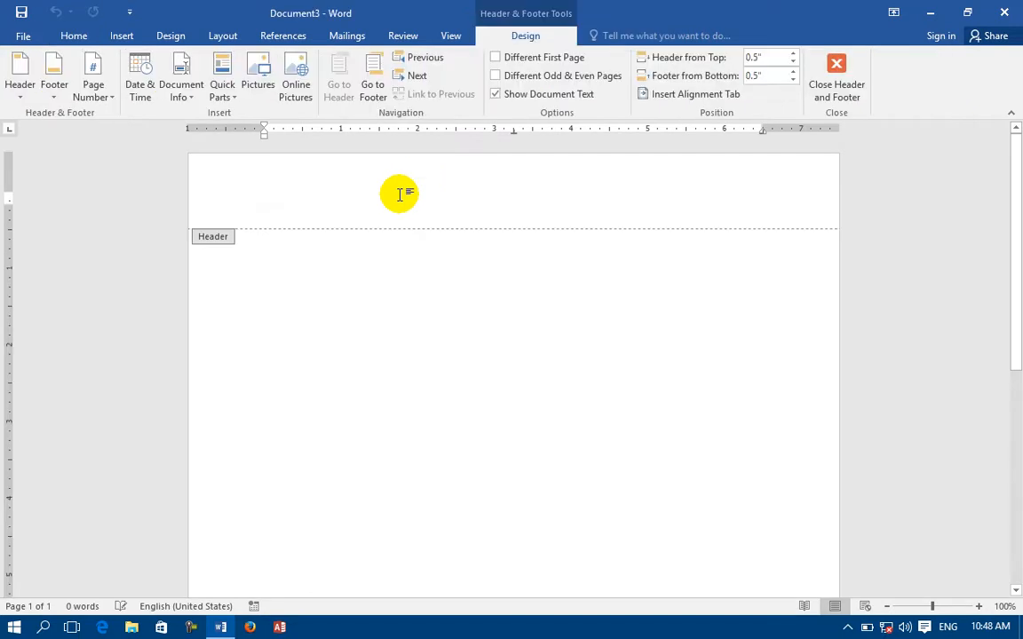
pyautogui.write('Cl')
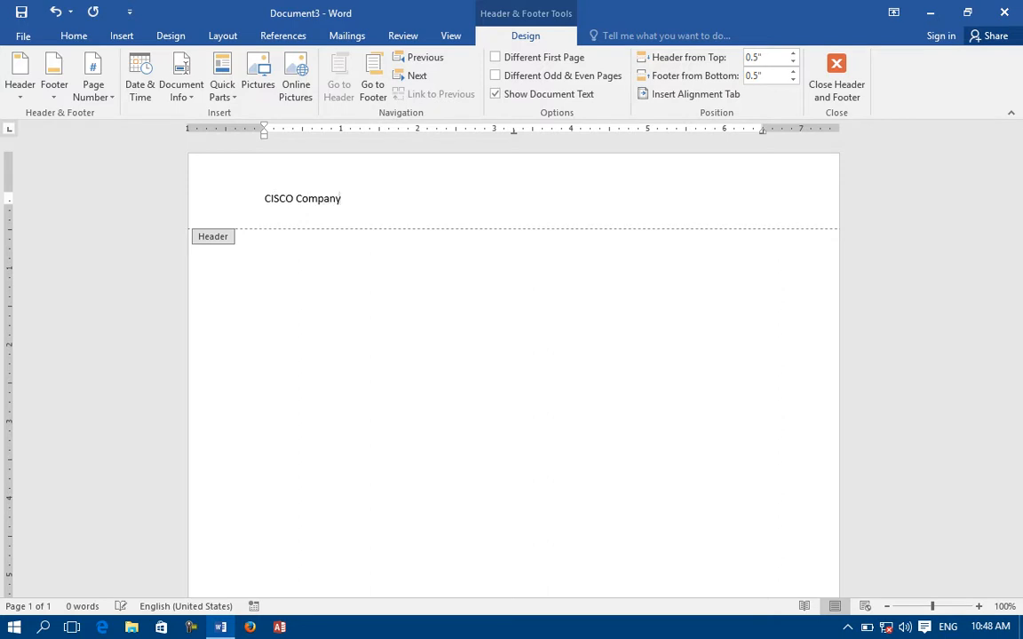
# Center and bold the CISCO Company header and grow its font to 20 pt.
pyautogui.moveTo(345, 197); pyautogui.dragTo(194, 196)
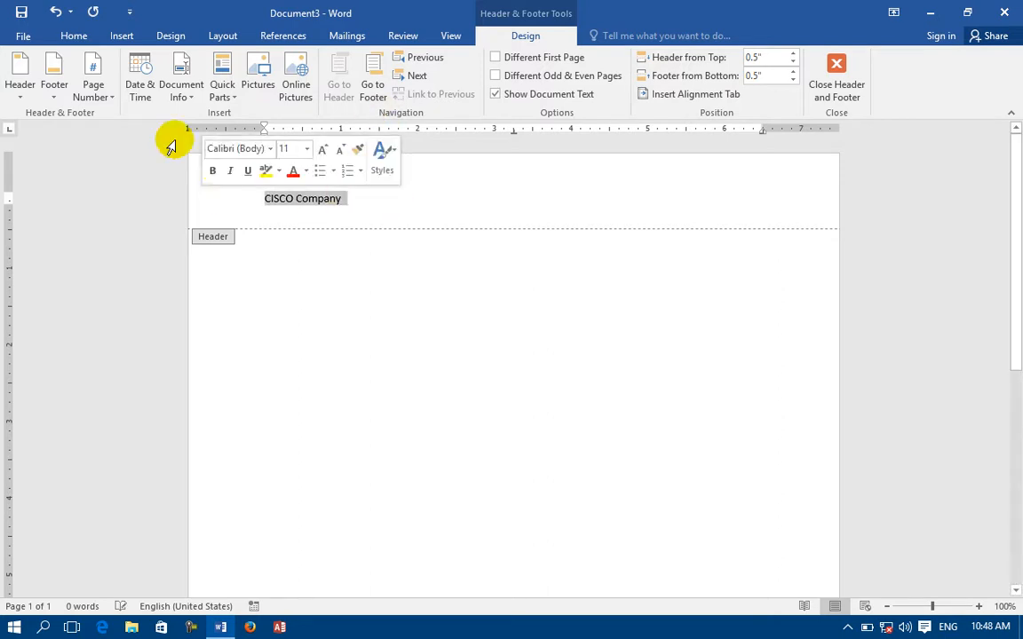
pyautogui.click(76, 37)
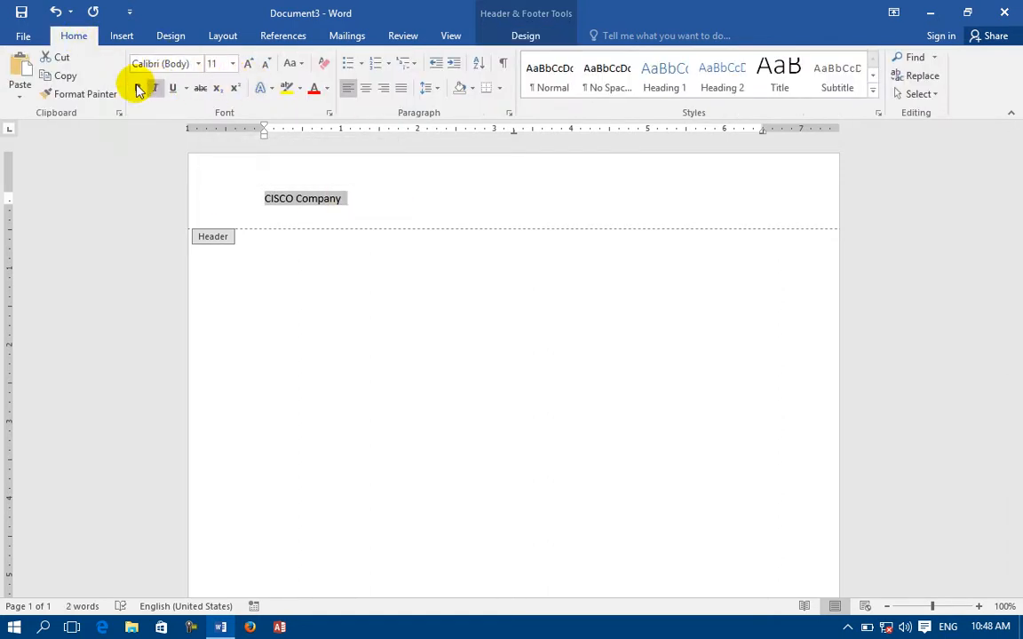
pyautogui.click(364, 89)
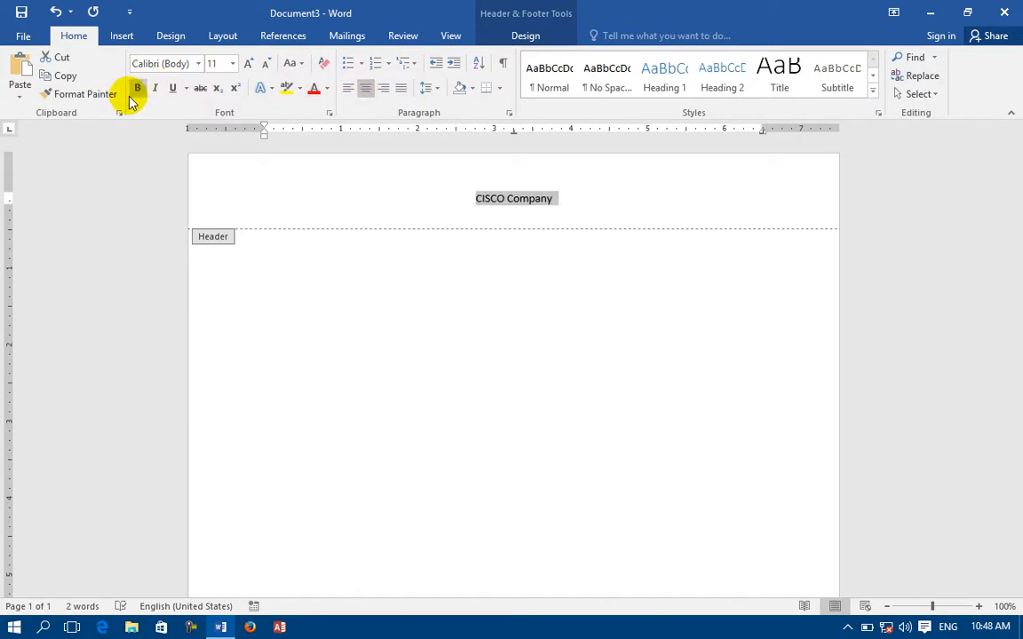
pyautogui.click(137, 90)
pyautogui.click(249, 64)
pyautogui.click(249, 64)
pyautogui.click(250, 64)
pyautogui.click(249, 64)
pyautogui.click(250, 64)
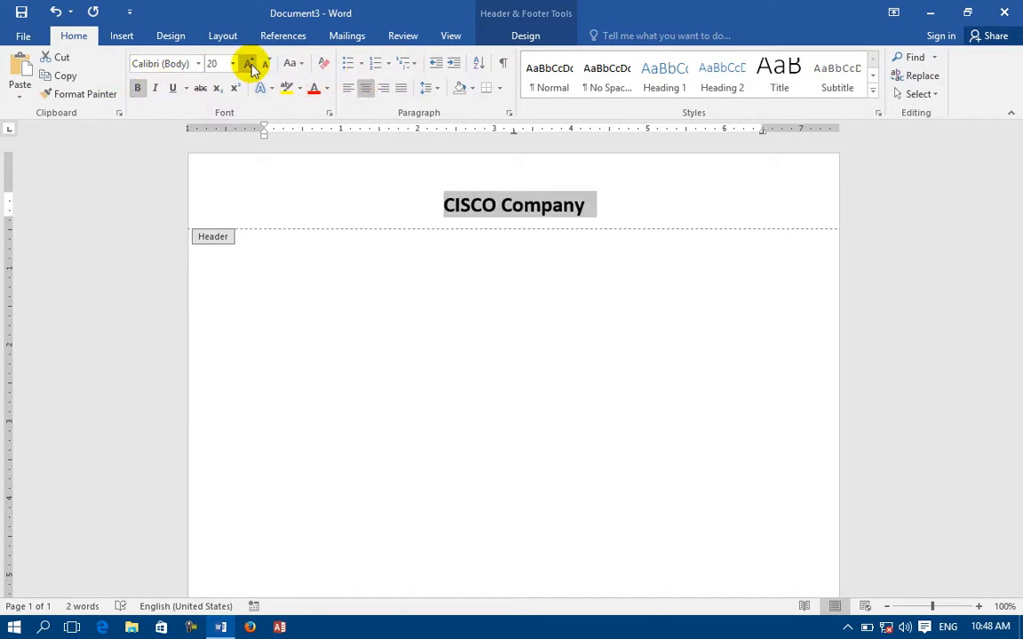
pyautogui.scroll(-10, 457, 500)
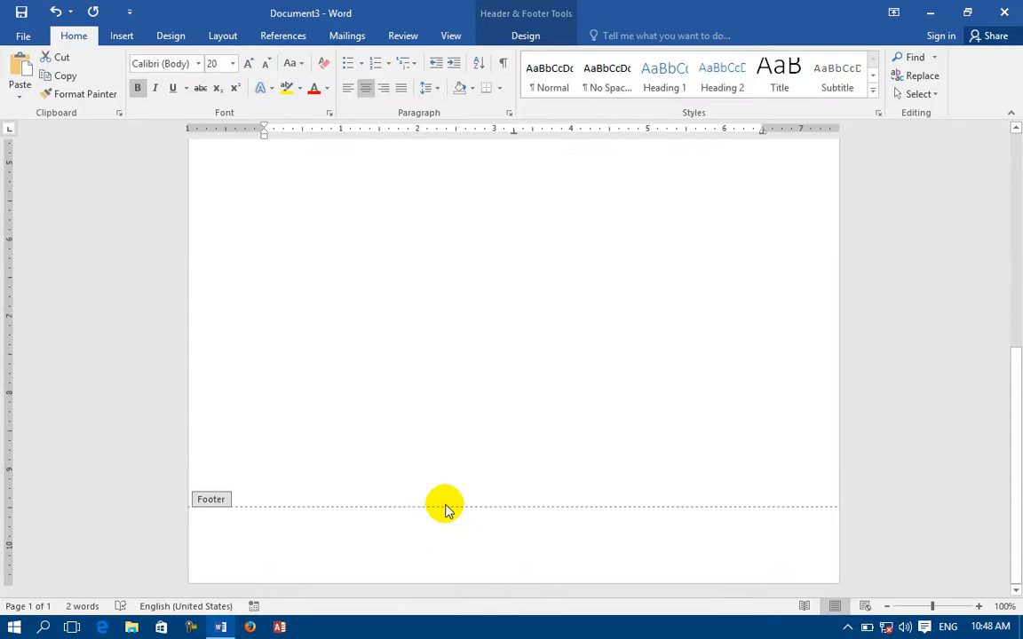
# Insert the built-in Austin footer for pg. page numbers and a page border, then return to the body.
pyautogui.click(320, 541)
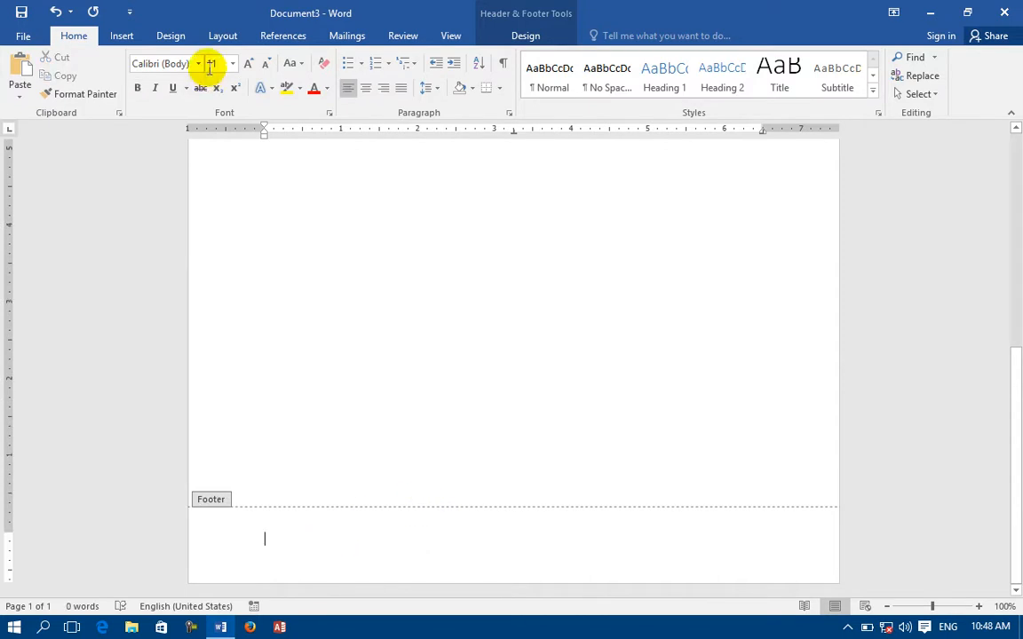
pyautogui.click(123, 38)
pyautogui.click(522, 35)
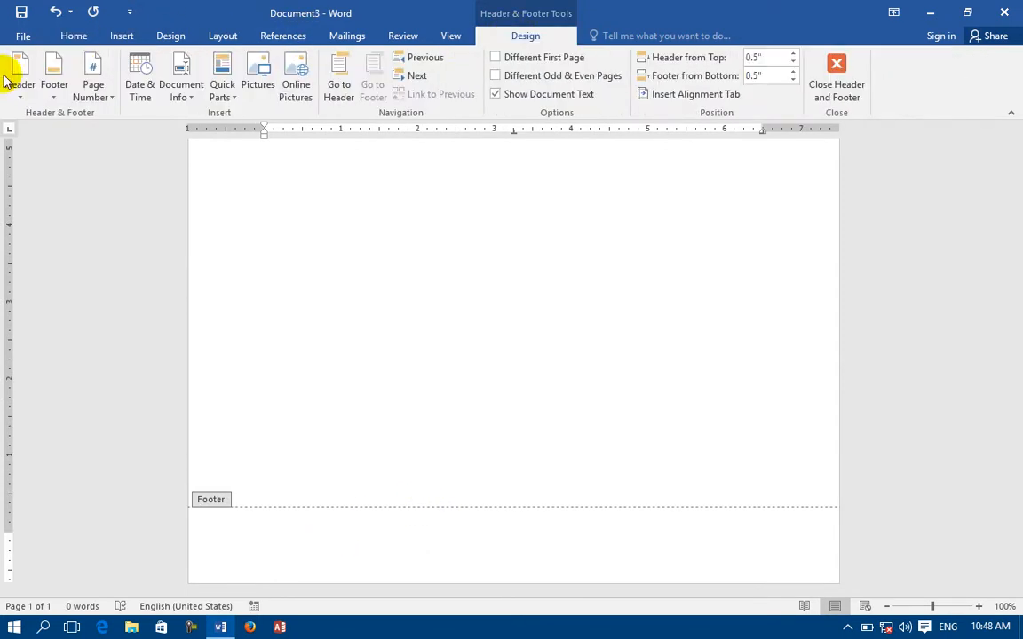
pyautogui.click(55, 80)
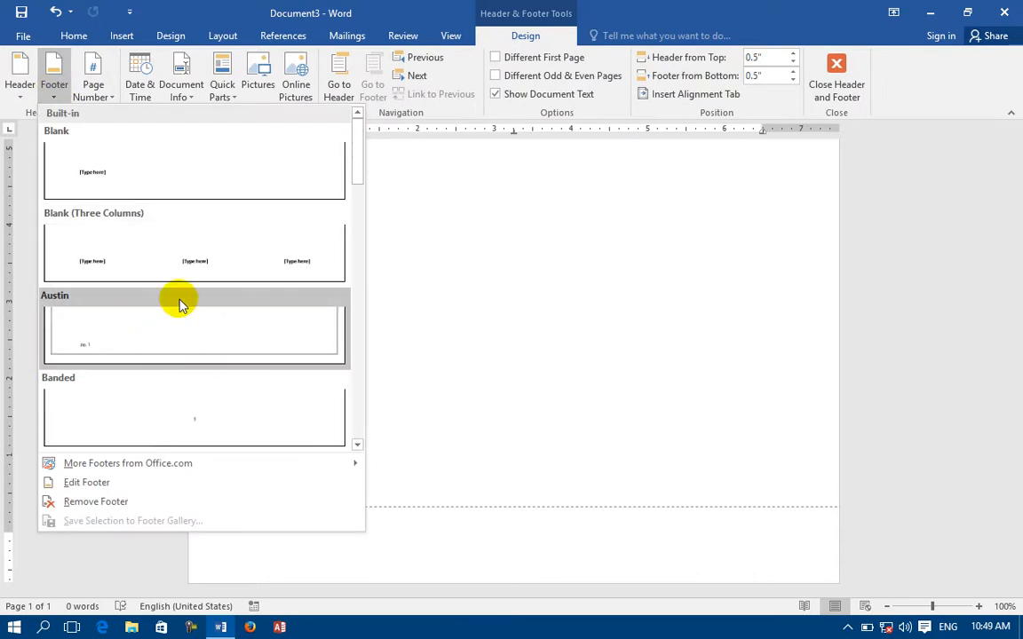
pyautogui.click(180, 305)
pyautogui.doubleClick(375, 349)
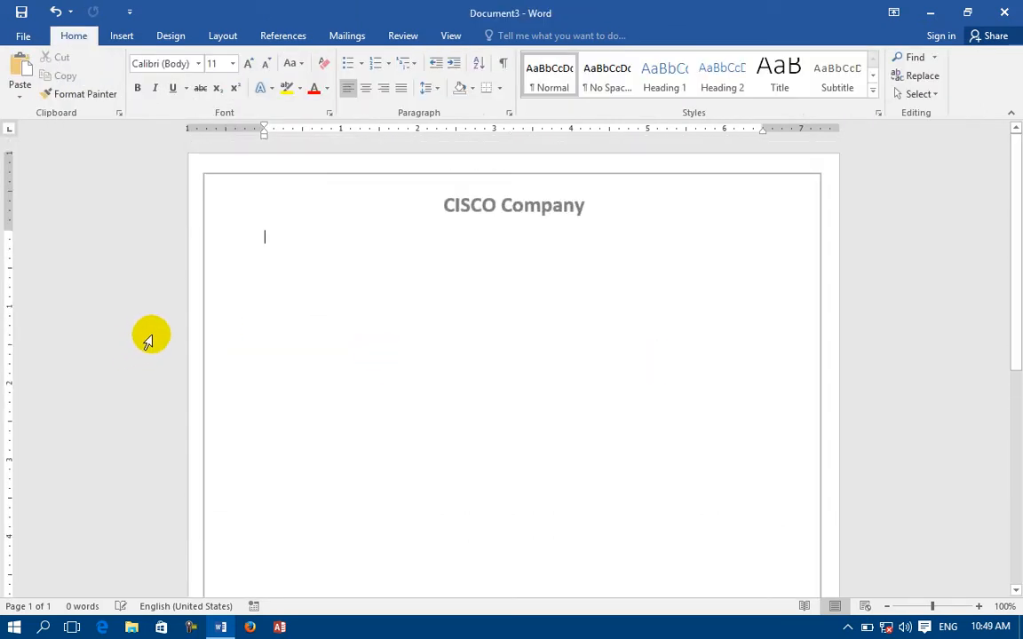
pyautogui.scroll(-5, 228, 338)
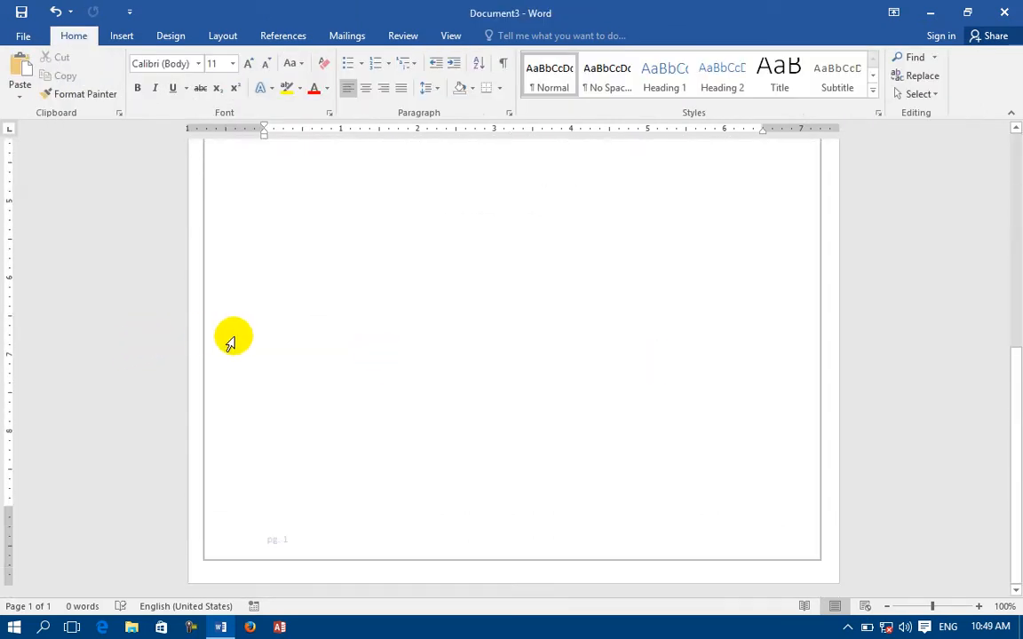
pyautogui.scroll(-3, 230, 343)
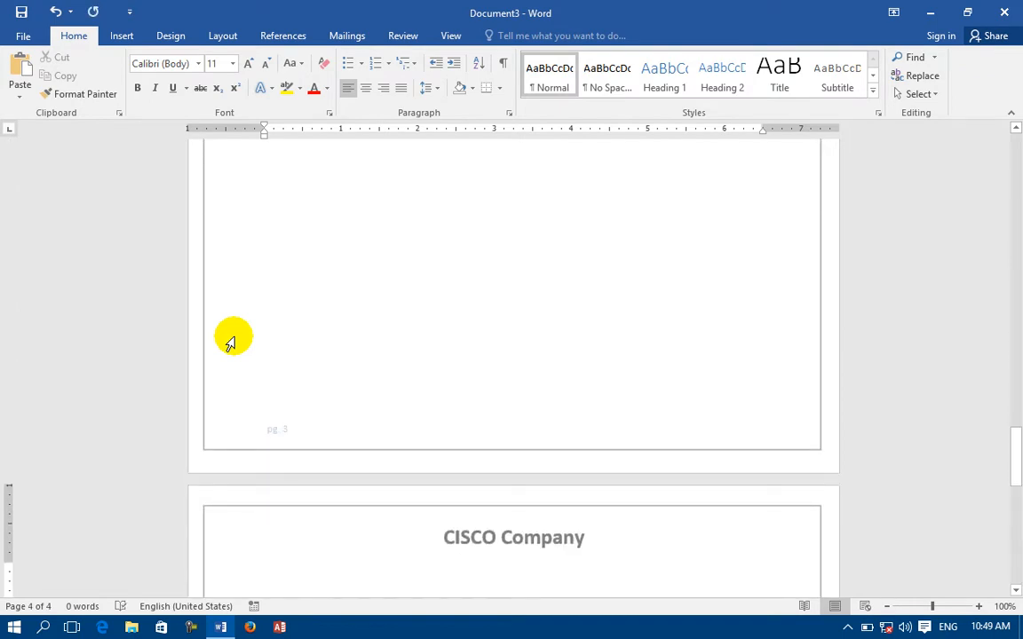
pyautogui.scroll(20, 230, 342)
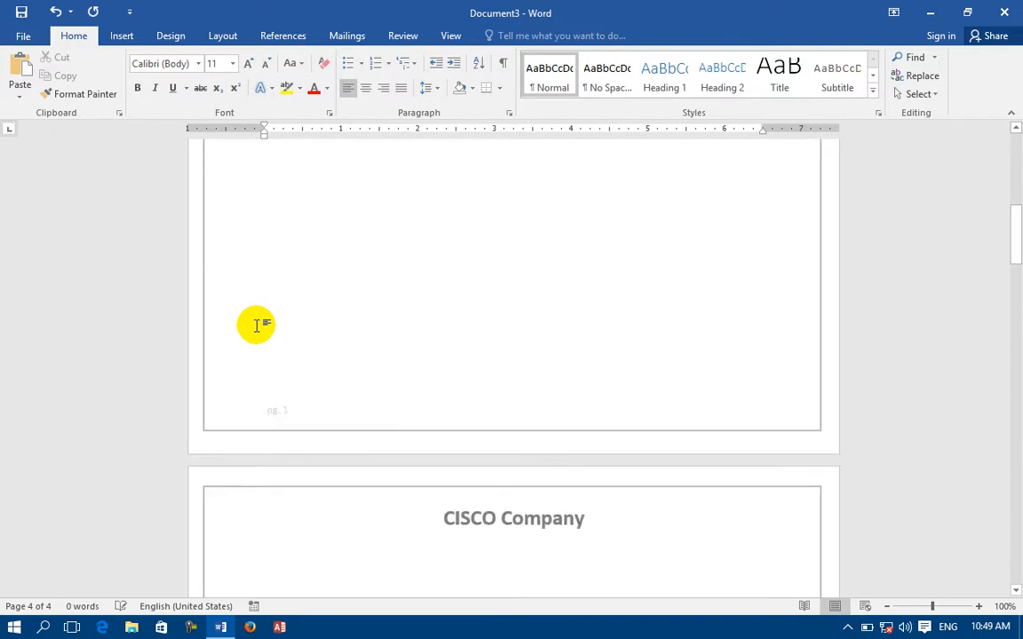
pyautogui.scroll(19, 255, 326)
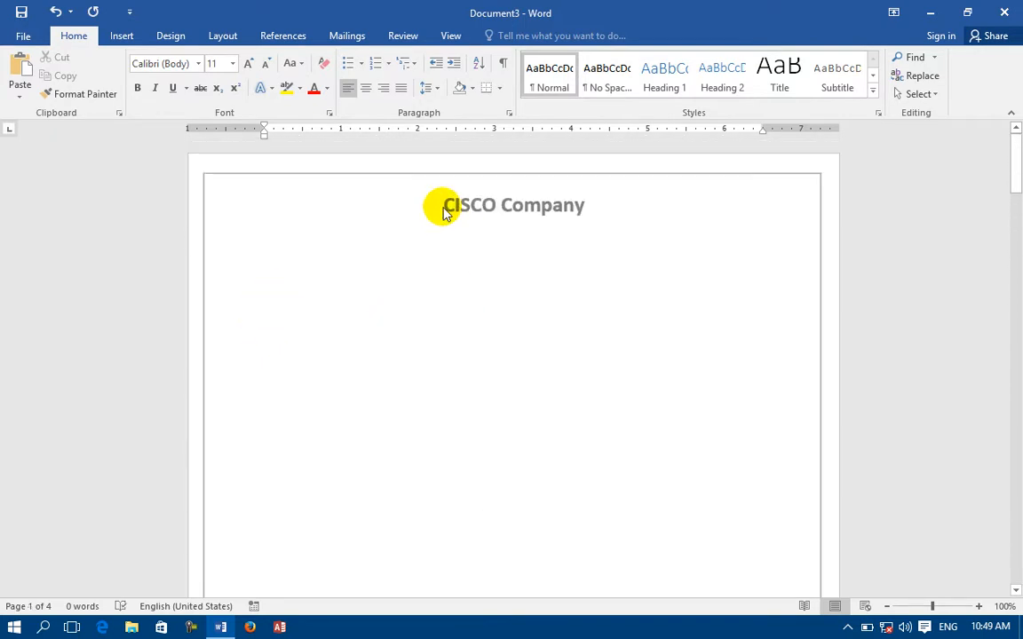
# Turn on Different First Page and enter 'Introduction' as the first-page header.
pyautogui.doubleClick(536, 205)
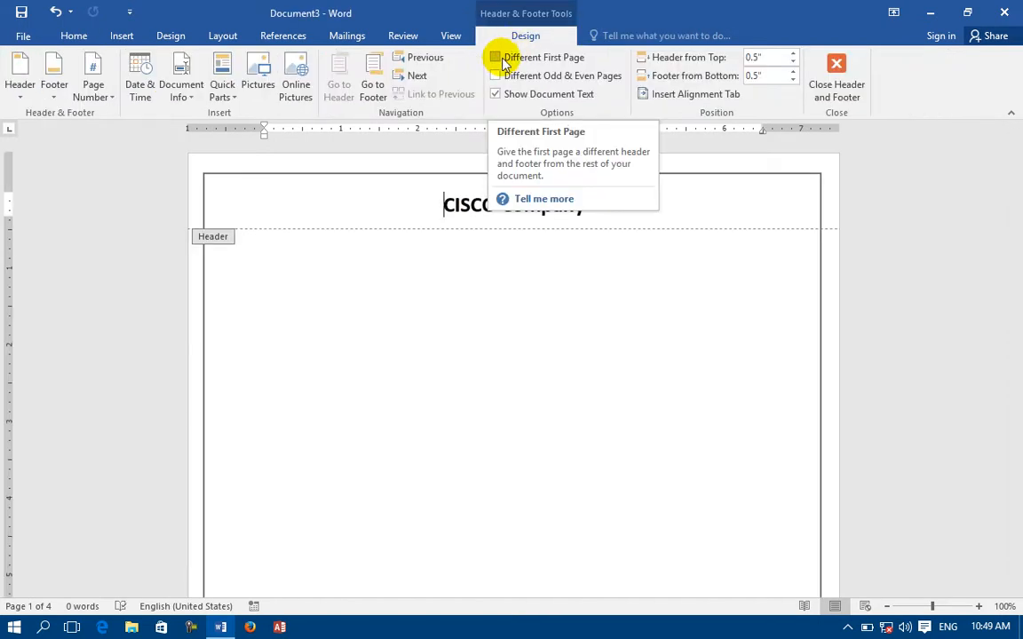
pyautogui.click(496, 58)
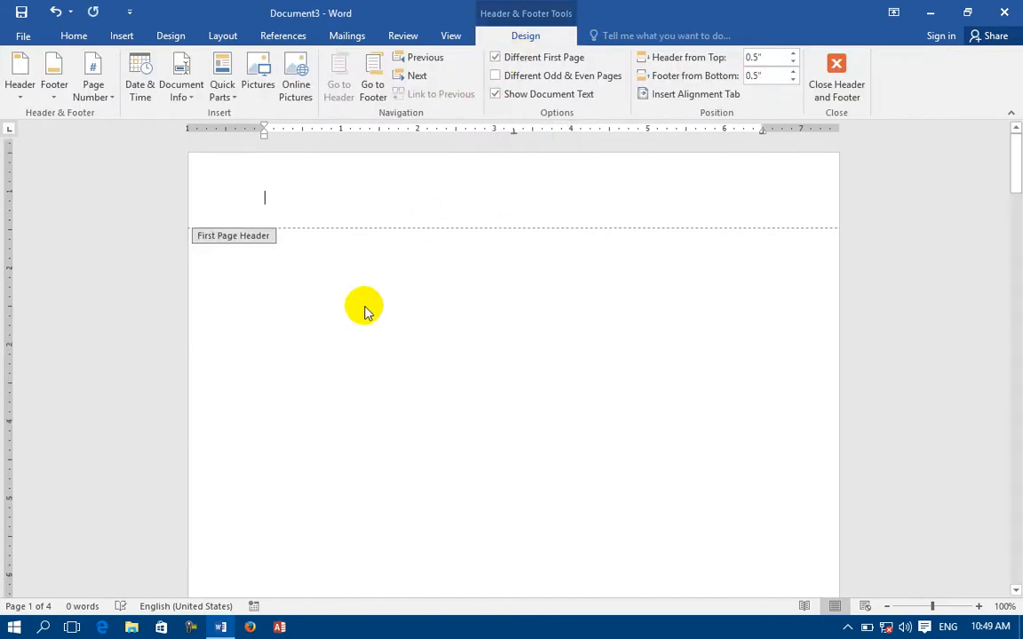
pyautogui.scroll(-10, 400, 462)
pyautogui.scroll(-3, 409, 465)
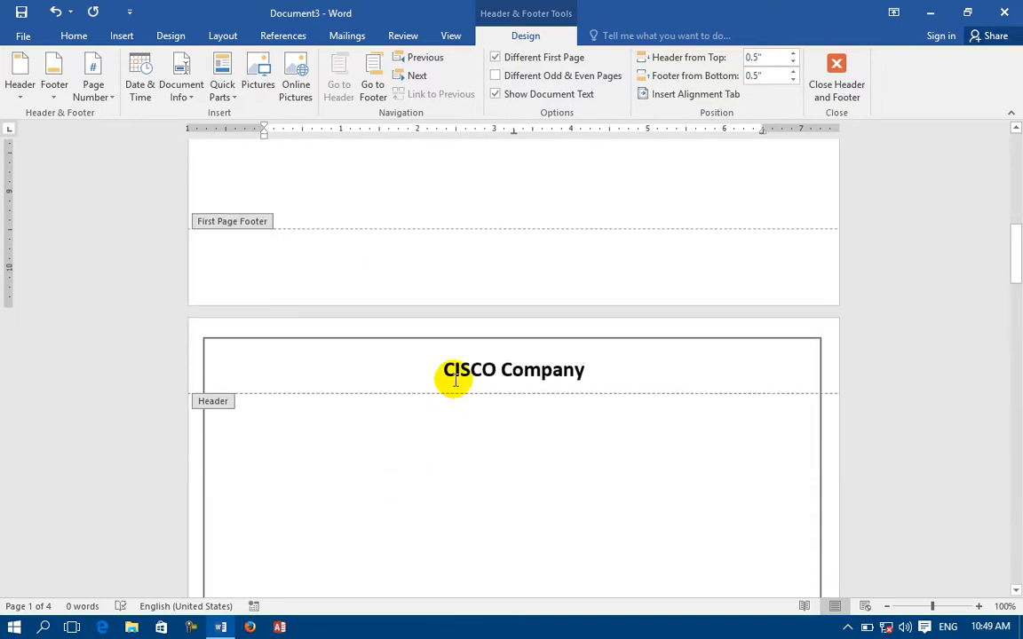
pyautogui.scroll(15, 455, 379)
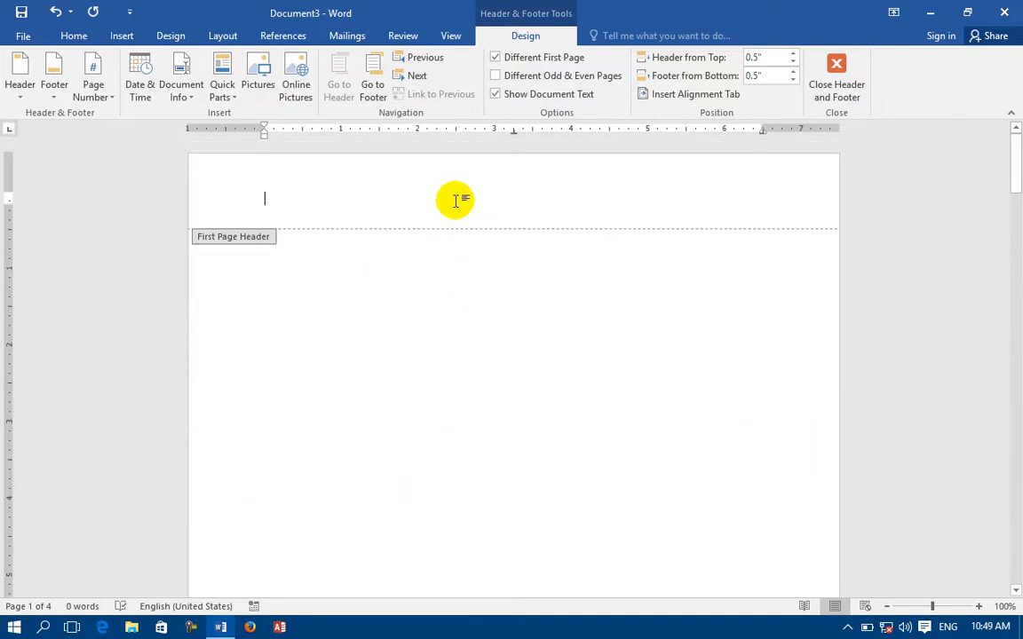
pyautogui.write('ntroduction')
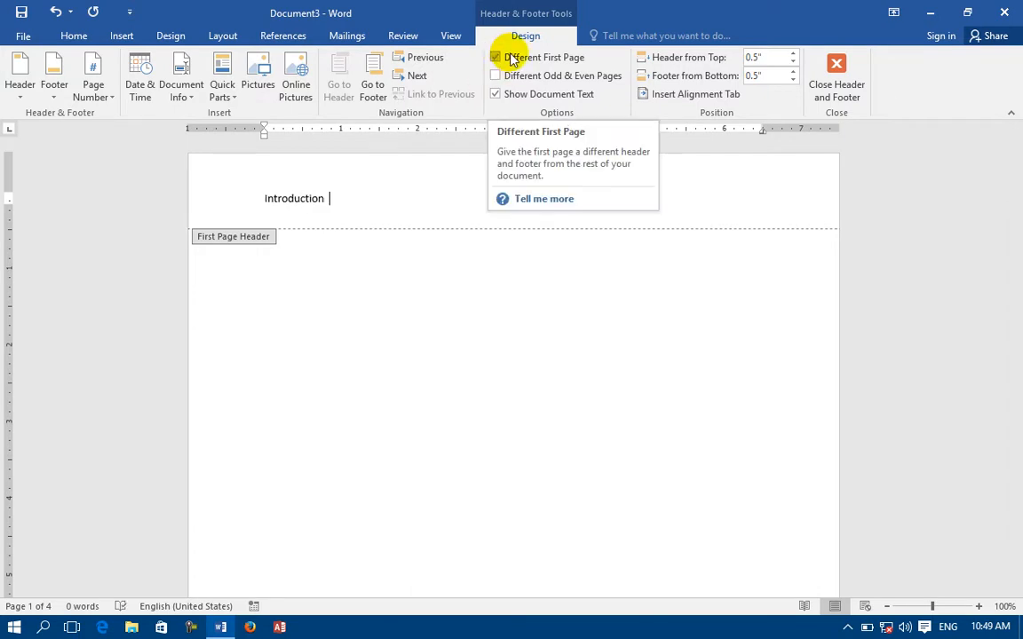
pyautogui.scroll(-15, 343, 346)
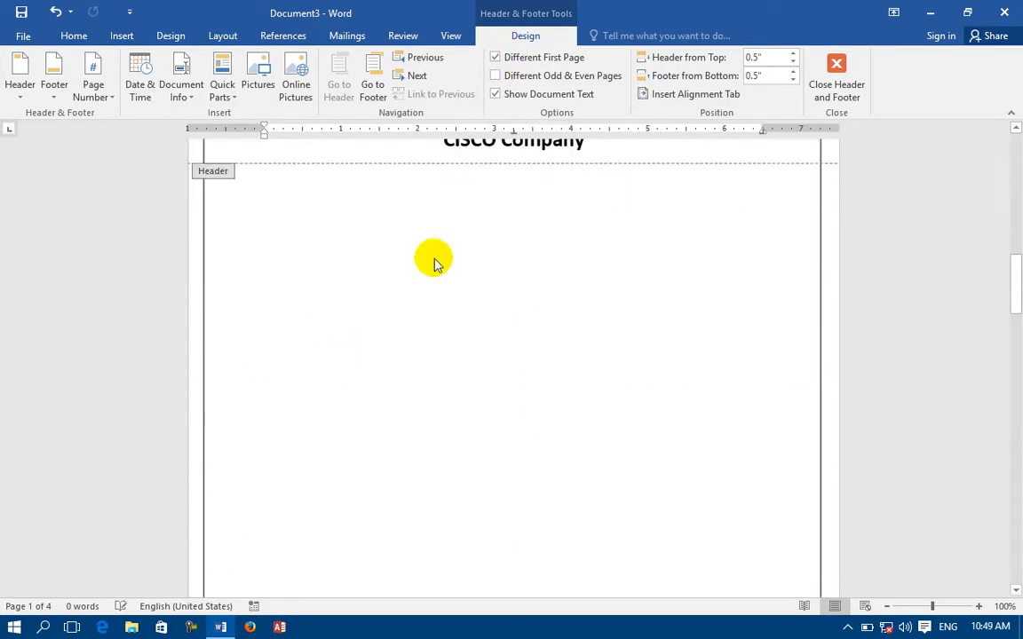
pyautogui.scroll(-7, 443, 186)
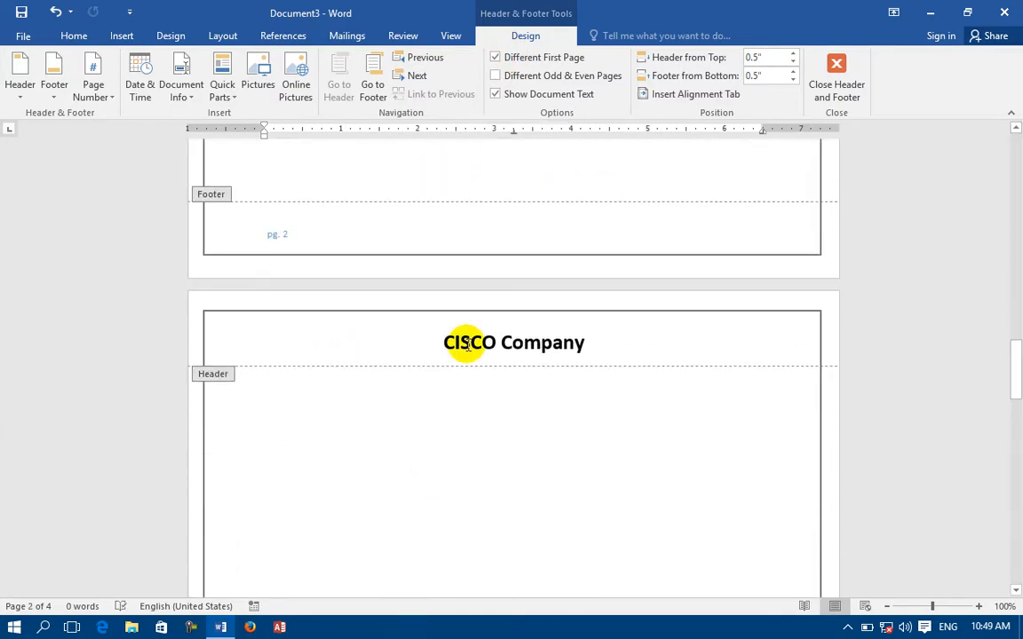
pyautogui.scroll(20, 468, 347)
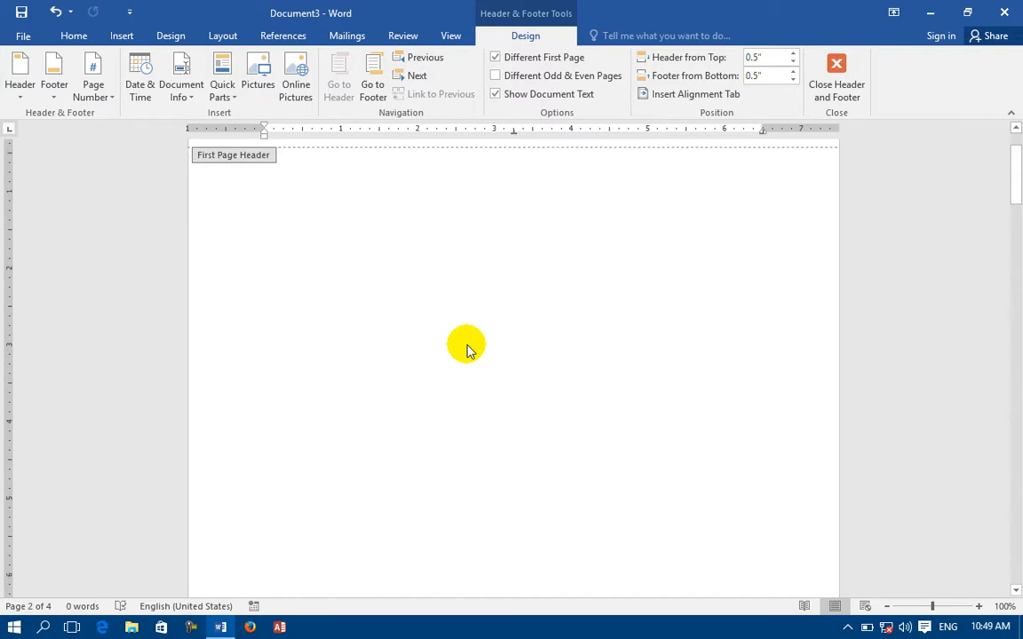
# Untick Different First Page and tick Different Odd & Even Pages instead.
pyautogui.scroll(3, 468, 346)
pyautogui.moveTo(333, 198); pyautogui.dragTo(260, 198)
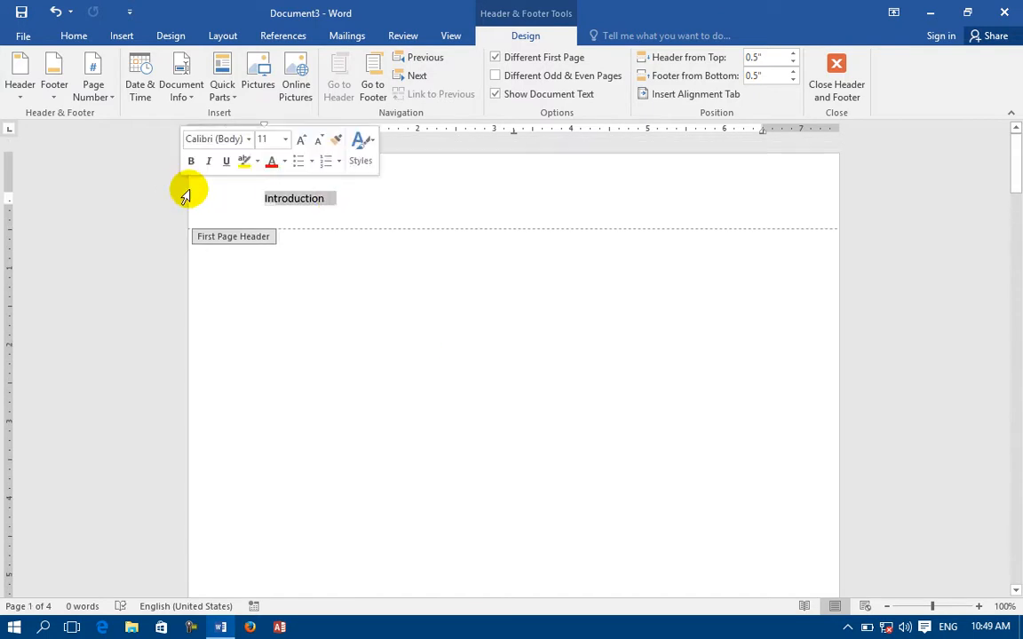
pyautogui.click(555, 59)
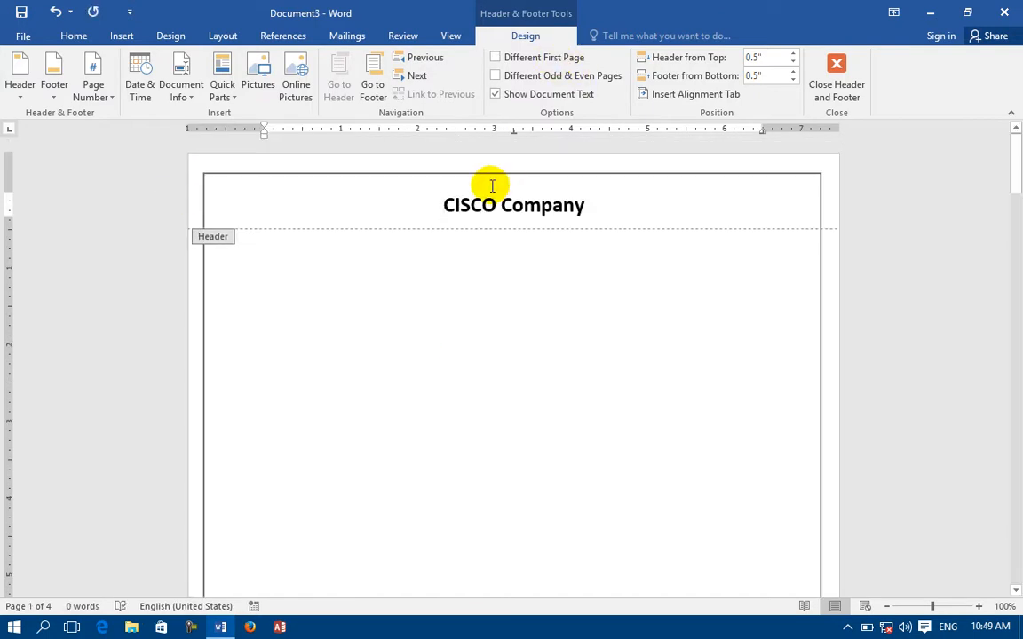
pyautogui.click(537, 77)
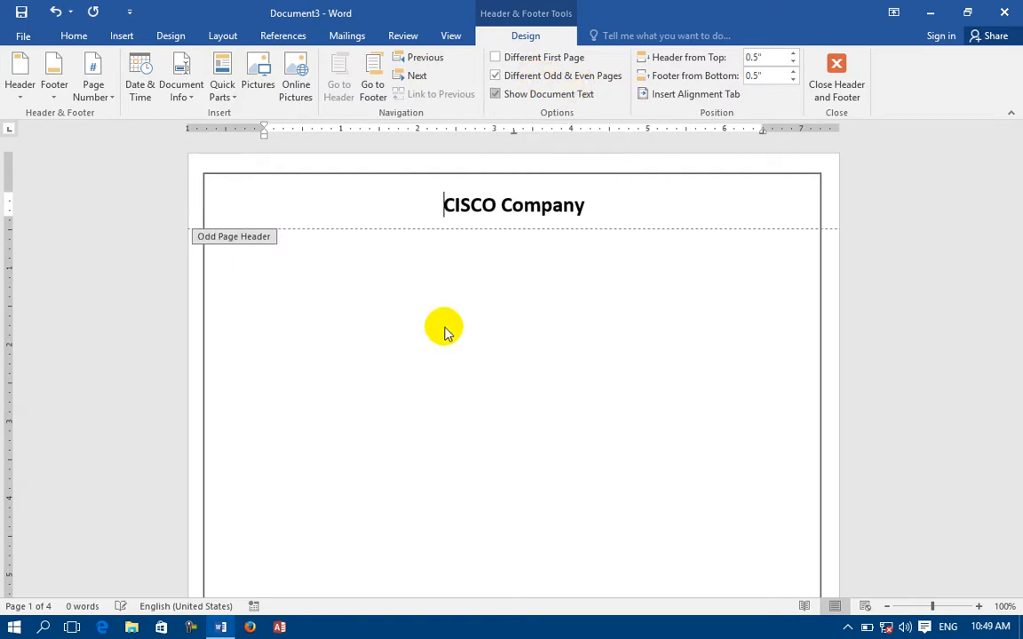
pyautogui.scroll(-12, 429, 336)
pyautogui.scroll(-1, 431, 332)
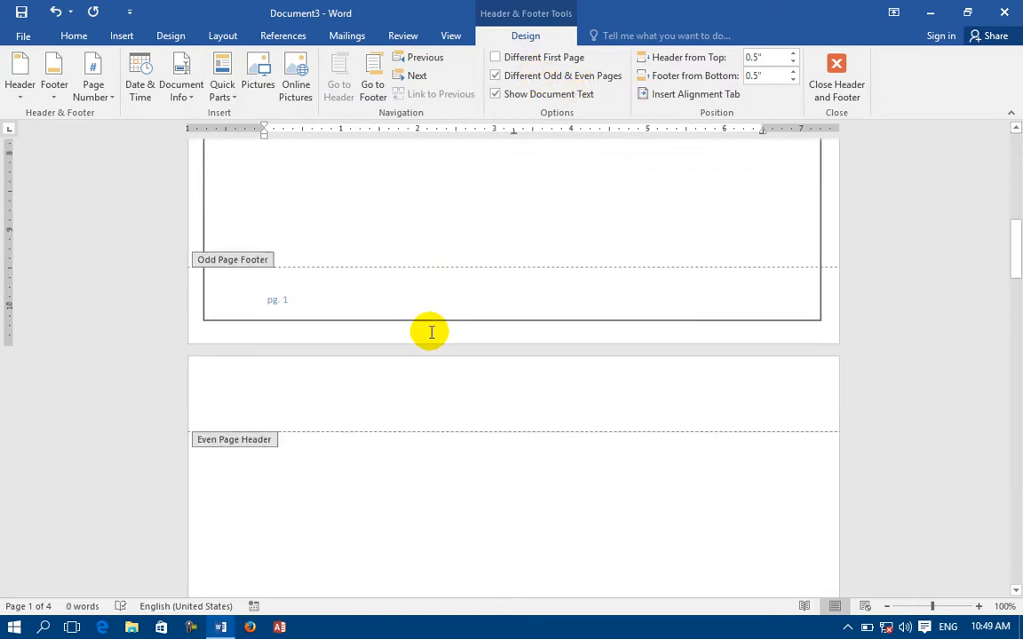
pyautogui.scroll(1, 431, 333)
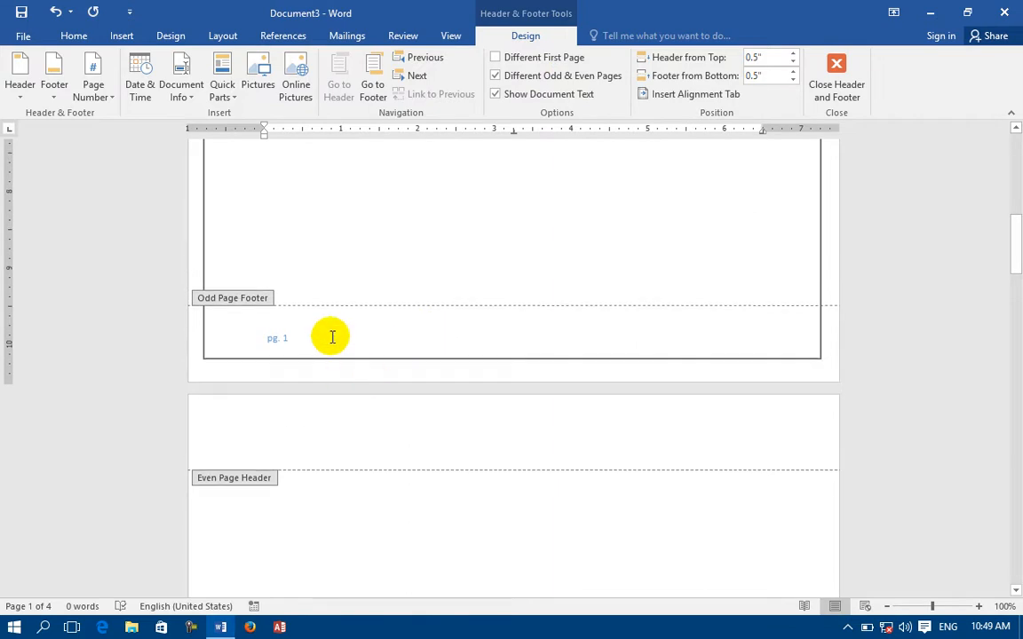
pyautogui.scroll(17, 333, 336)
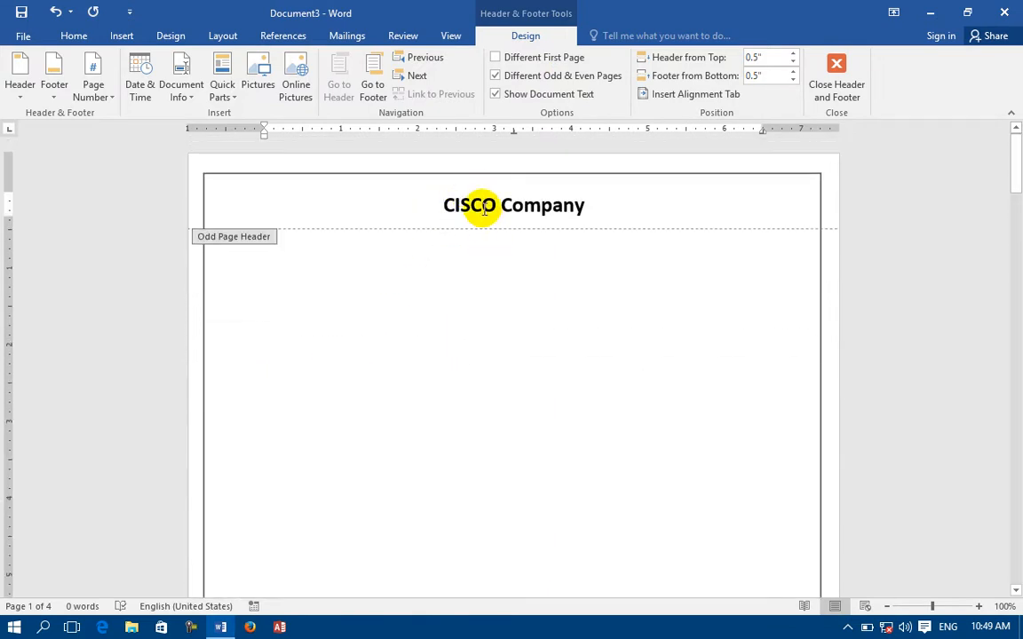
pyautogui.scroll(-3, 484, 201)
pyautogui.scroll(-15, 388, 395)
# Make the even-page Microsoft Company header bold, 20 pt and centred.
pyautogui.click(369, 400)
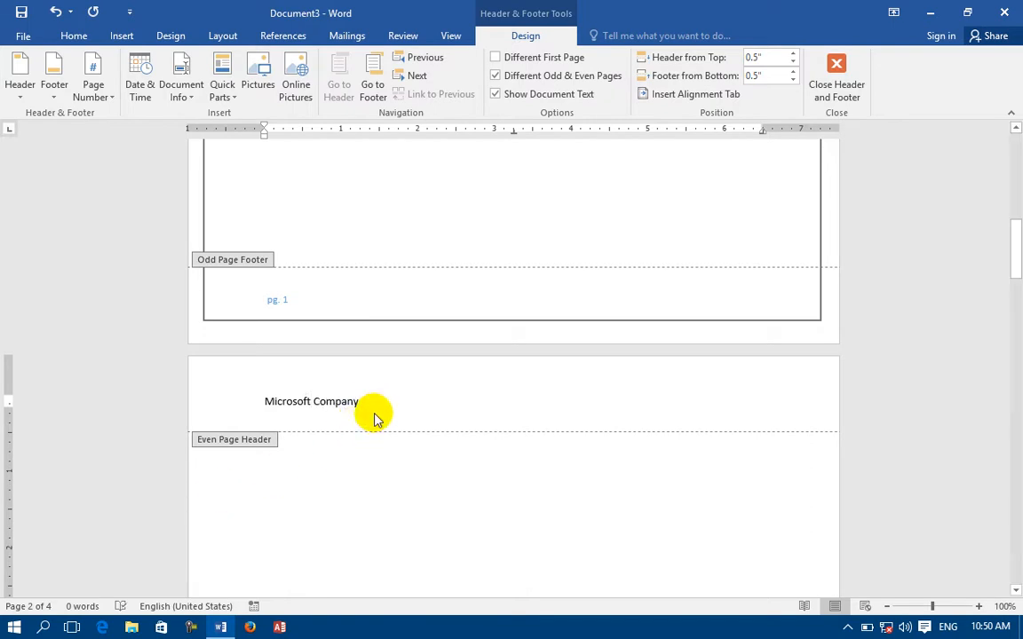
pyautogui.moveTo(368, 406); pyautogui.dragTo(253, 398)
pyautogui.click(71, 37)
pyautogui.click(139, 87)
pyautogui.click(248, 64)
pyautogui.click(248, 64)
pyautogui.click(249, 64)
pyautogui.click(249, 64)
pyautogui.click(249, 64)
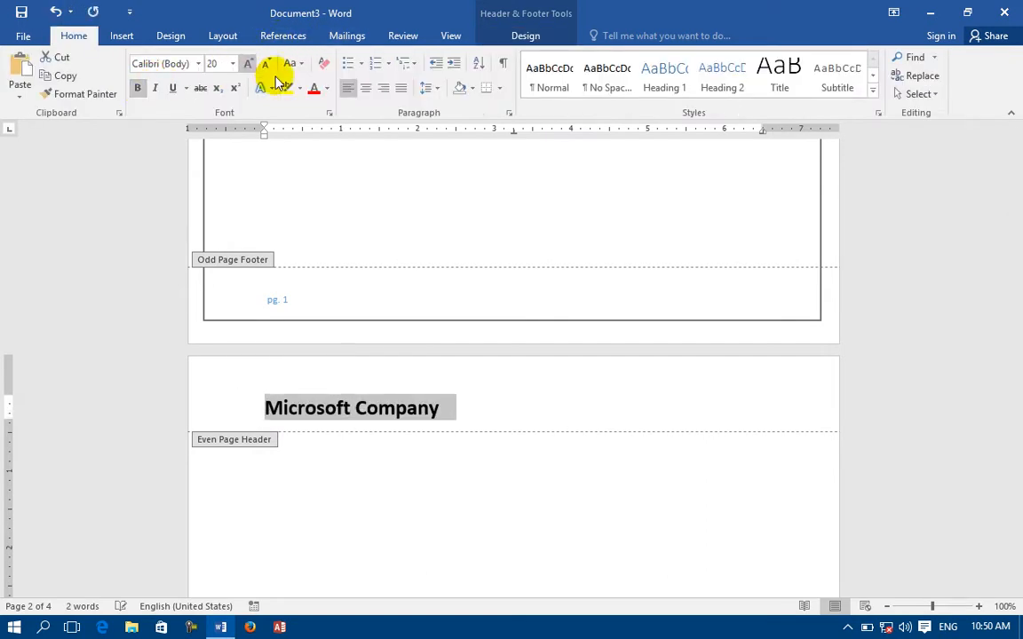
pyautogui.click(365, 88)
# Return to the body, scroll through the pages, and reopen the CISCO Company header.
pyautogui.doubleClick(444, 513)
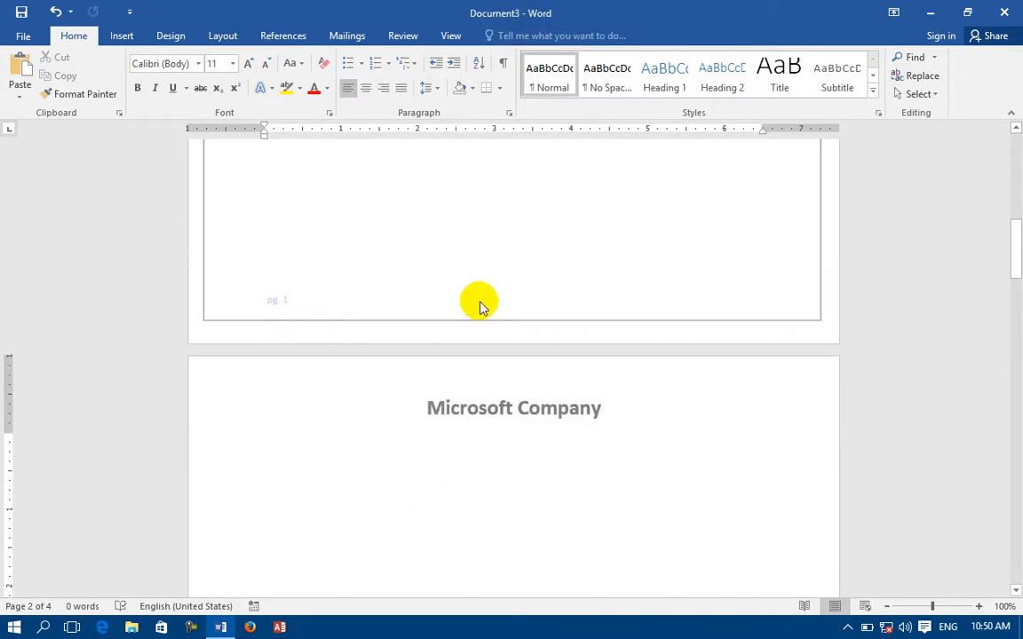
pyautogui.scroll(12, 480, 295)
pyautogui.scroll(-15, 493, 355)
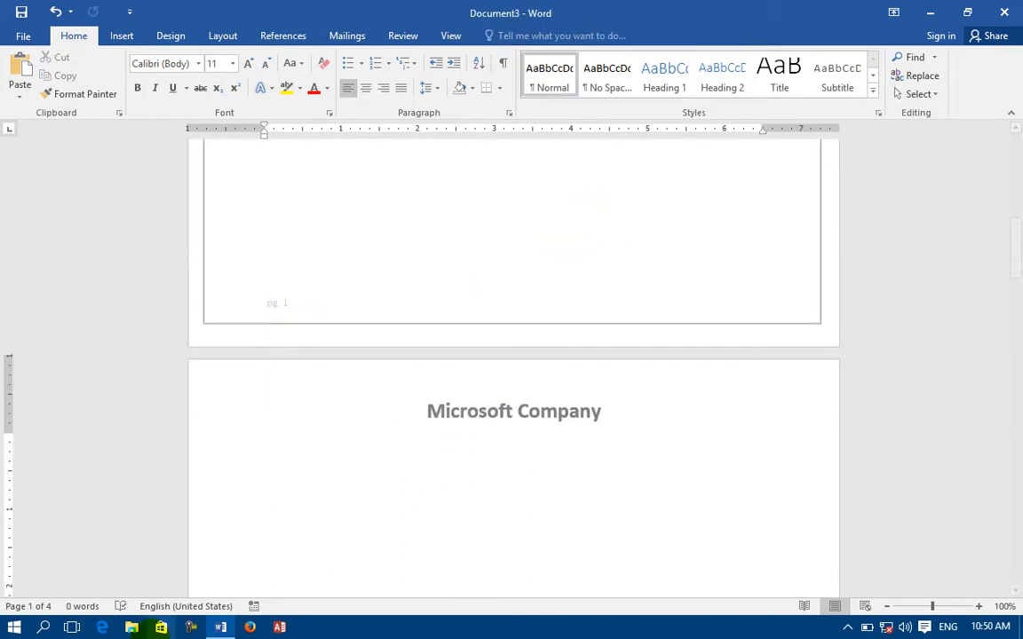
pyautogui.scroll(-15, 499, 240)
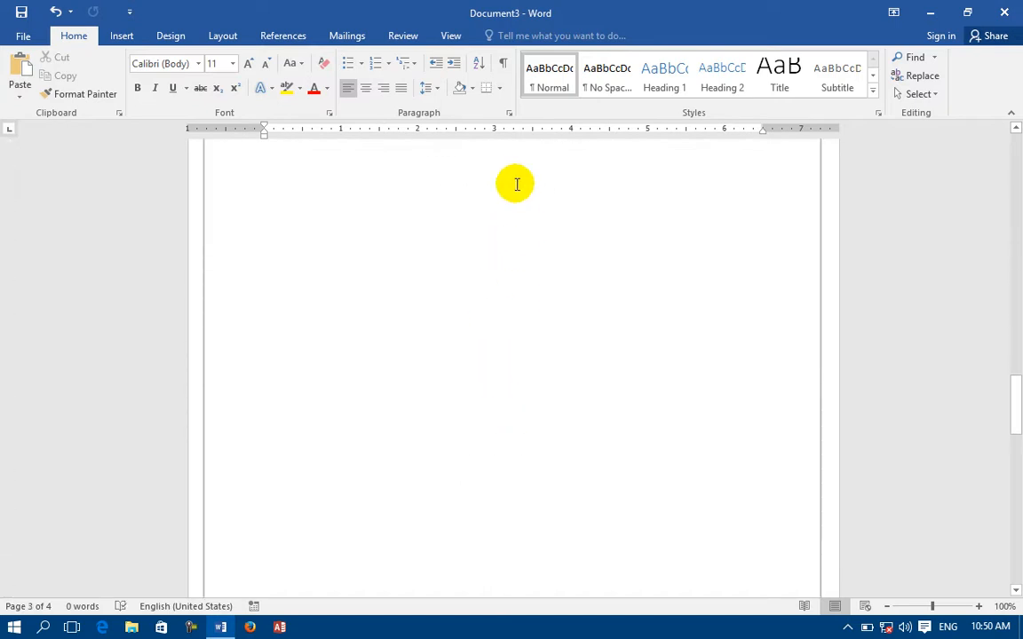
pyautogui.scroll(15, 541, 247)
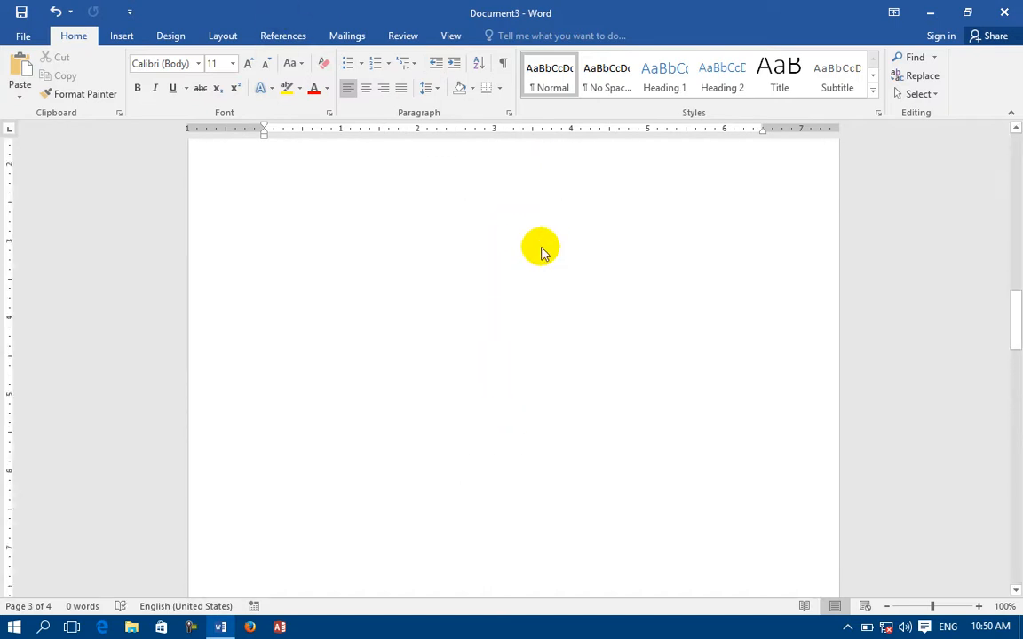
pyautogui.scroll(-5, 541, 247)
pyautogui.doubleClick(497, 194)
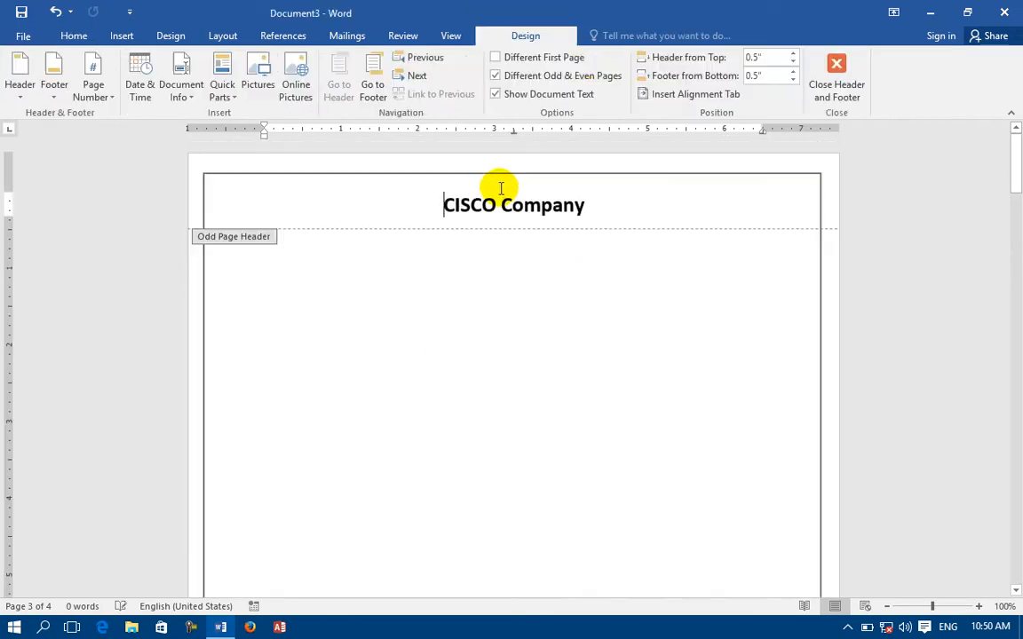
# Untick Different Odd & Even Pages and dismiss the 'no header layer' message after each Show Document Text toggle.
pyautogui.click(533, 78)
pyautogui.click(513, 96)
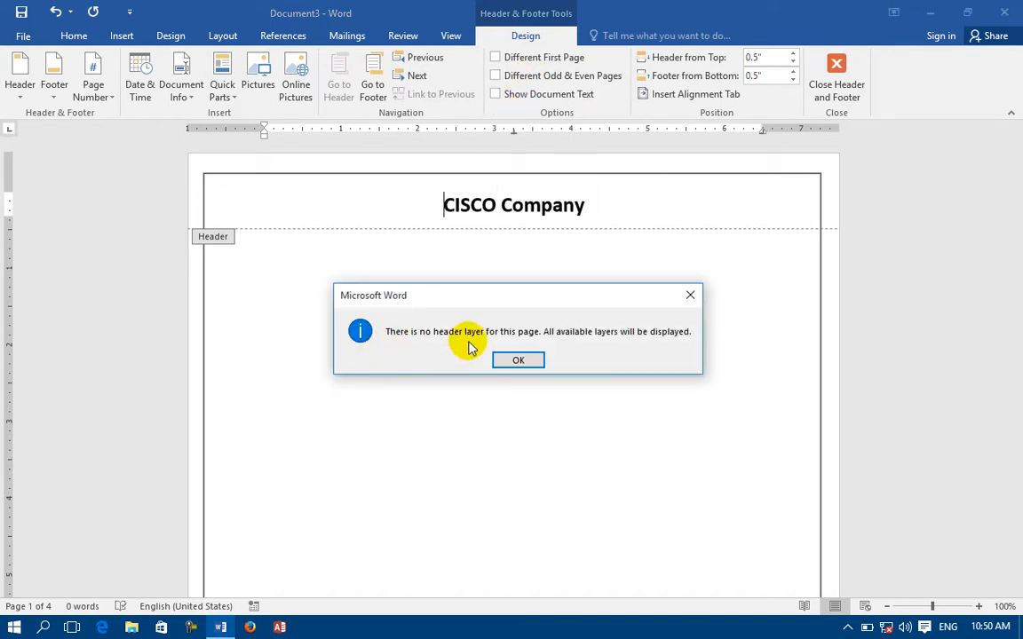
pyautogui.click(519, 361)
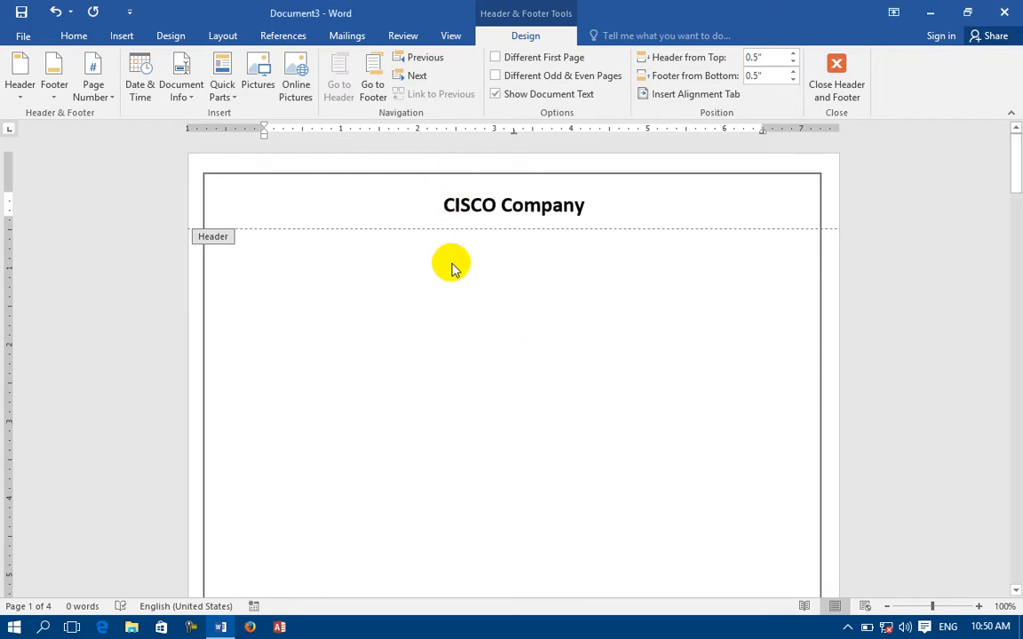
pyautogui.click(531, 93)
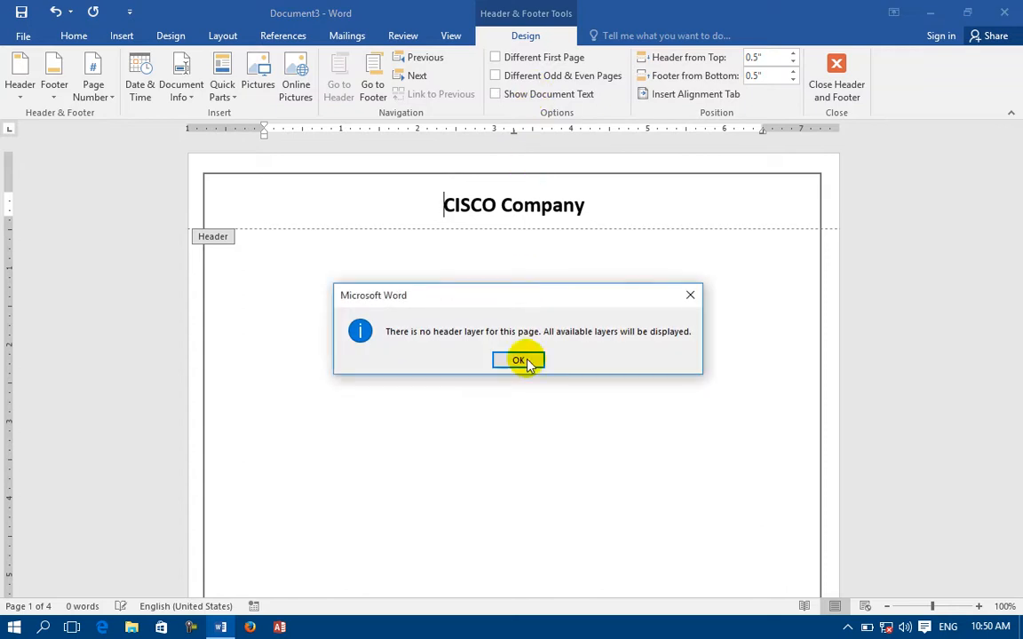
pyautogui.click(518, 360)
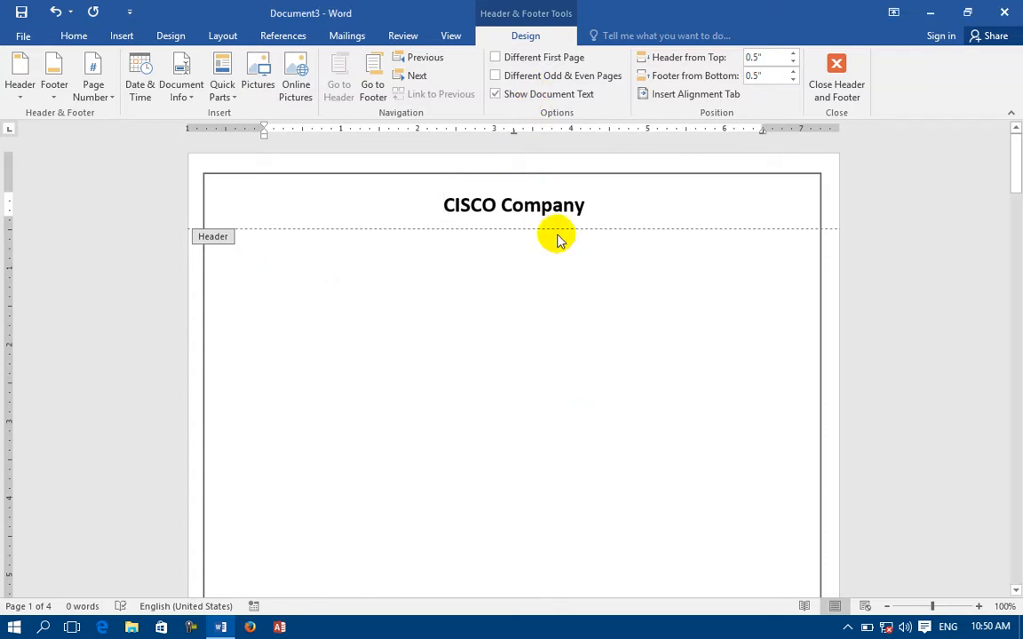
pyautogui.click(529, 99)
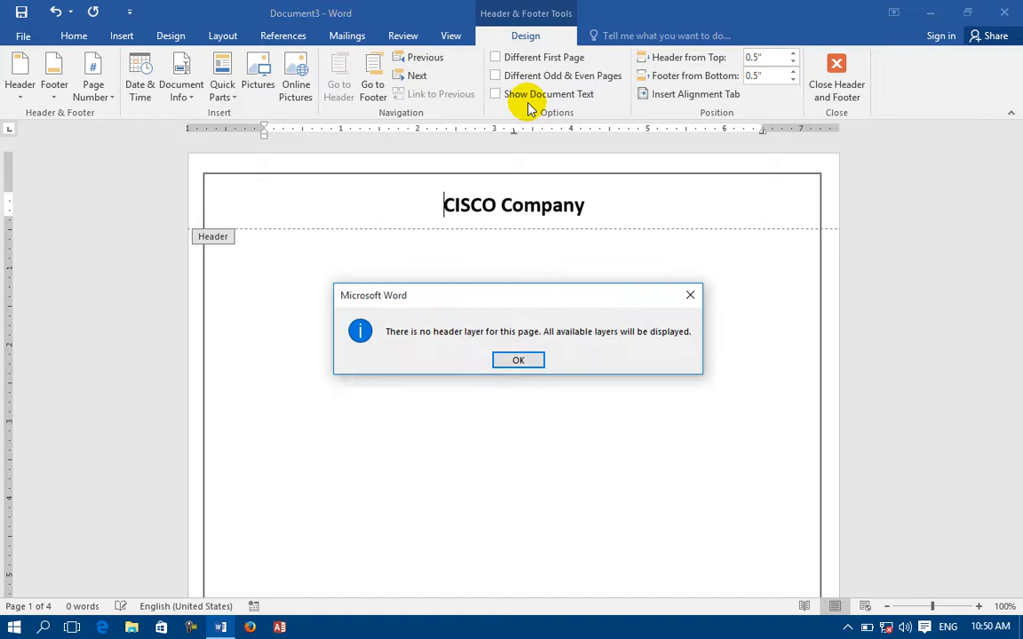
pyautogui.click(519, 360)
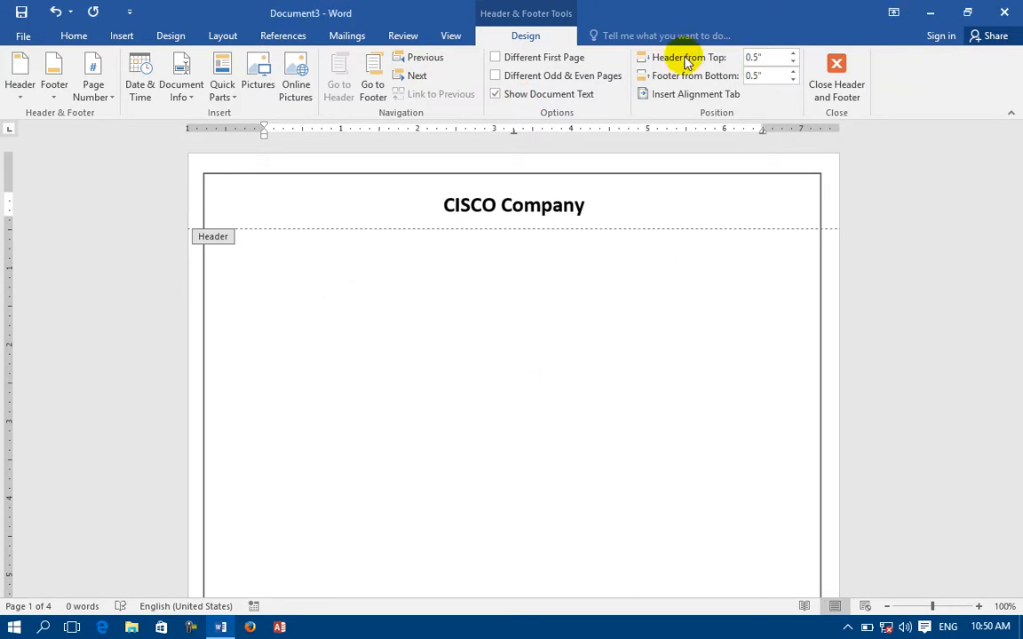
# Raise Header from Top to 1.1".
pyautogui.click(793, 56)
pyautogui.click(793, 56)
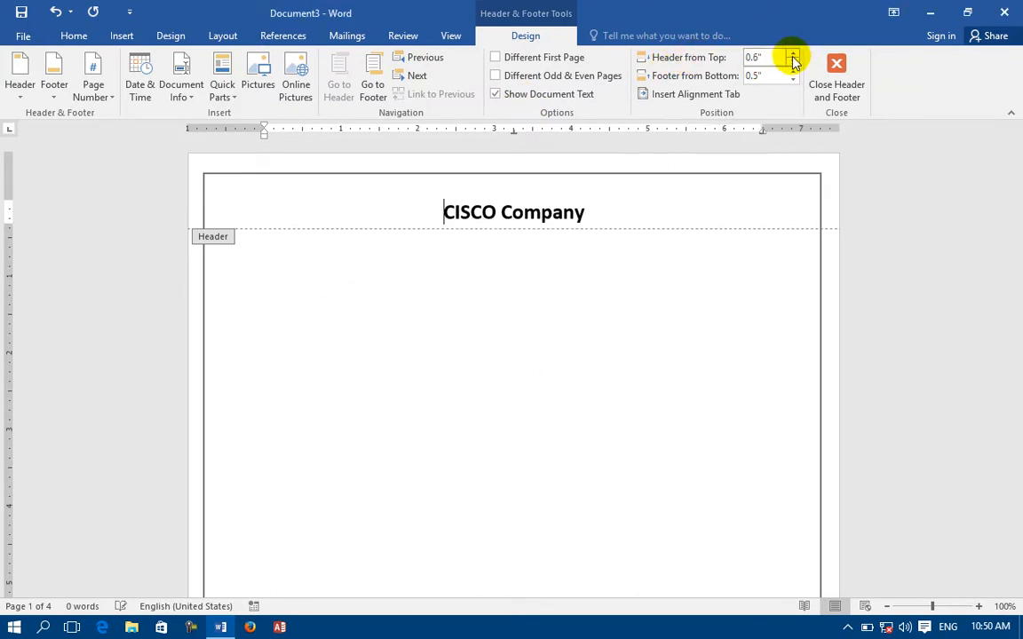
pyautogui.click(793, 56)
pyautogui.click(793, 56)
pyautogui.click(793, 56)
pyautogui.click(793, 56)
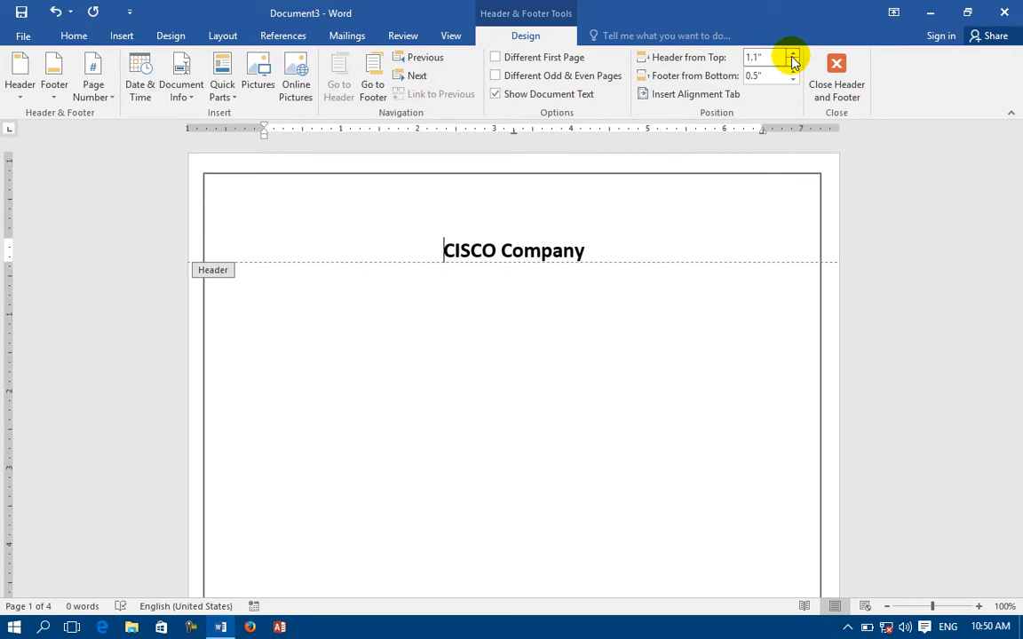
pyautogui.scroll(-5, 686, 264)
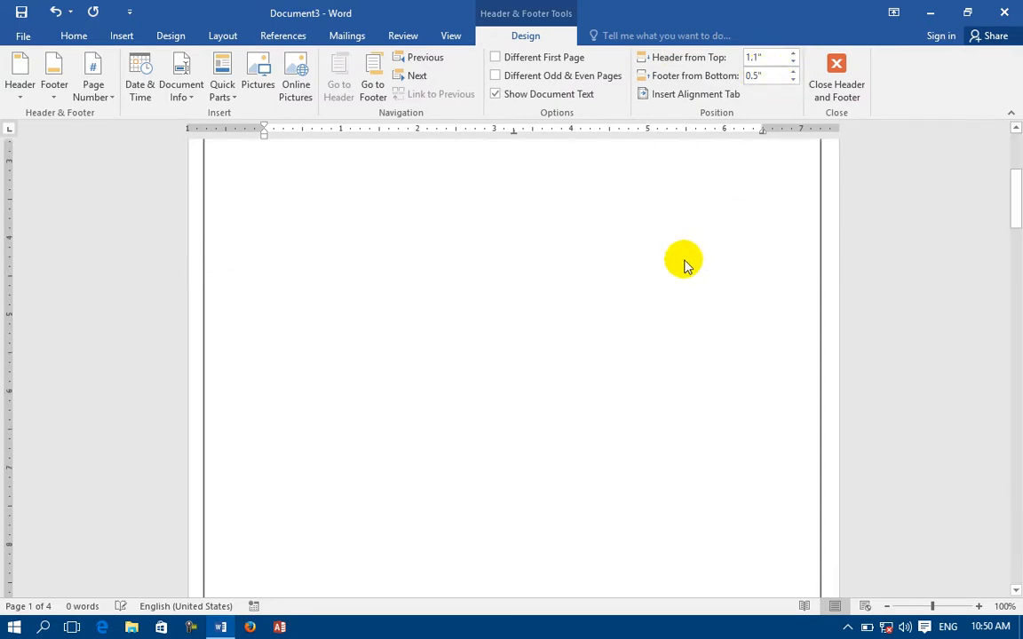
pyautogui.scroll(-15, 662, 333)
pyautogui.scroll(7, 693, 38)
pyautogui.scroll(8, 610, 293)
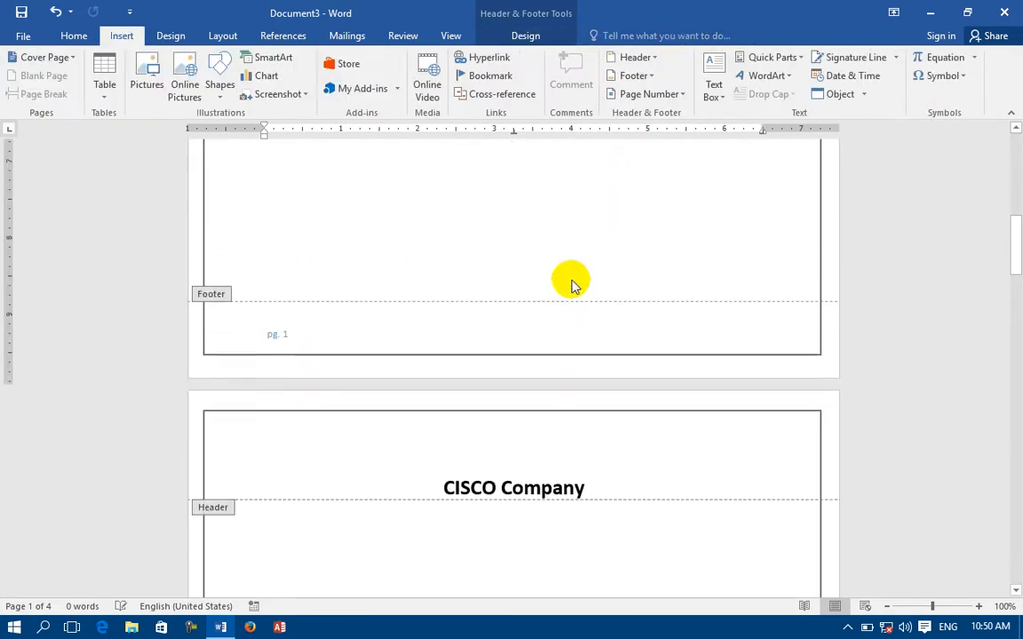
# Set the footer 2.5" from the page bottom using the spin arrows and the vertical ruler.
pyautogui.click(525, 35)
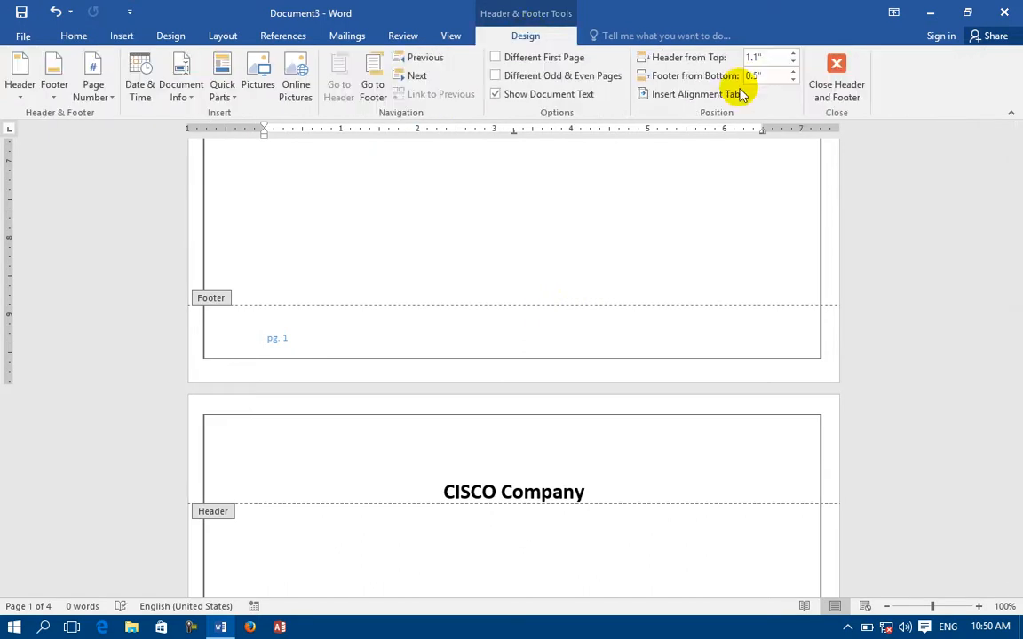
pyautogui.click(792, 72)
pyautogui.click(792, 72)
pyautogui.click(792, 72)
pyautogui.click(793, 72)
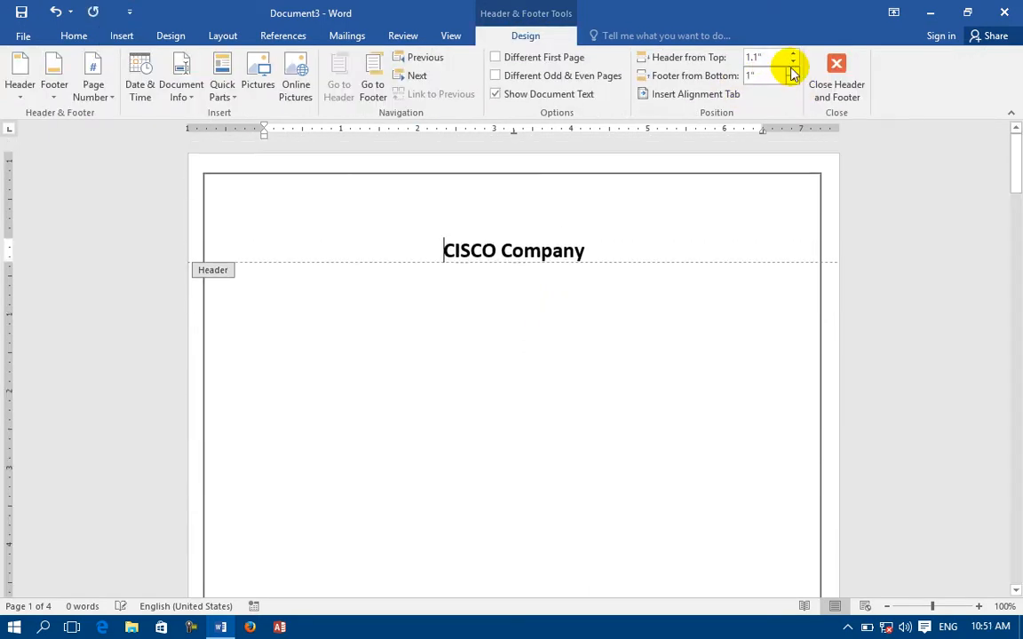
pyautogui.click(792, 72)
pyautogui.click(792, 72)
pyautogui.click(792, 72)
pyautogui.scroll(-15, 621, 235)
pyautogui.scroll(2, 515, 268)
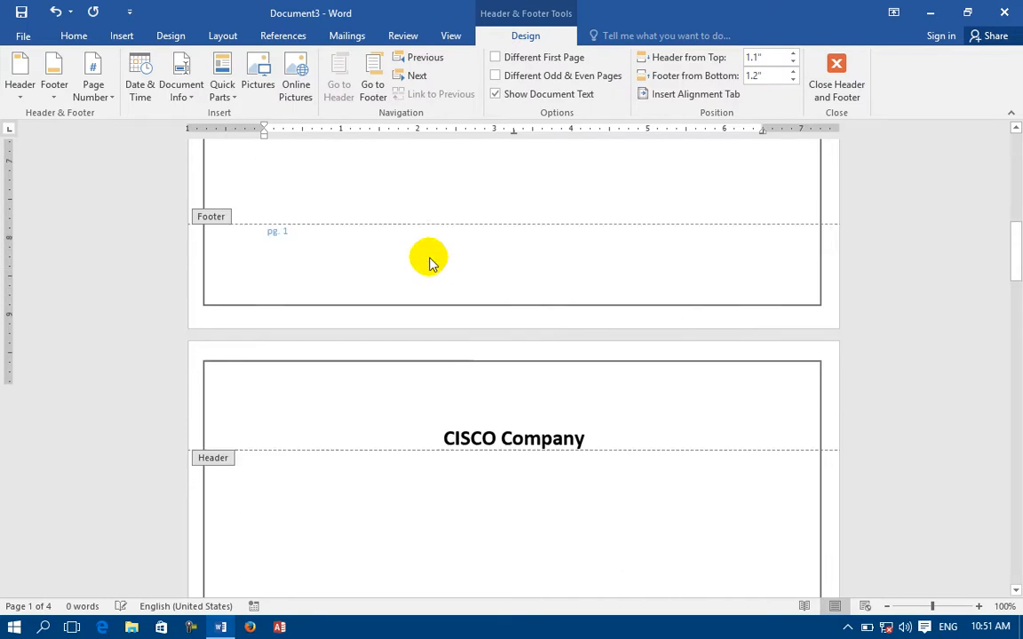
pyautogui.scroll(3, 429, 263)
pyautogui.click(205, 375)
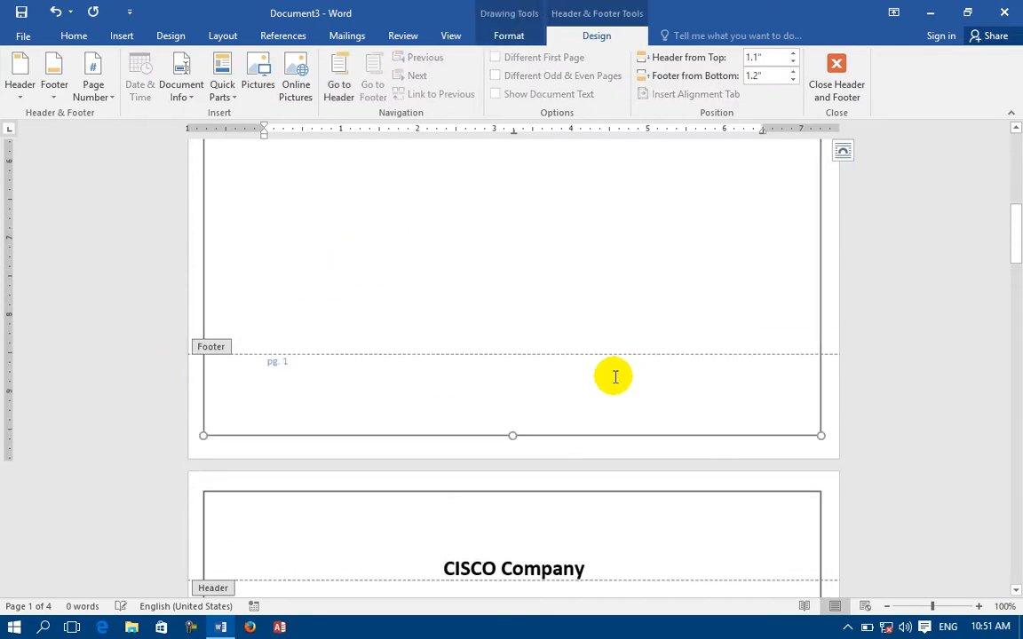
pyautogui.click(277, 475)
pyautogui.doubleClick(288, 448)
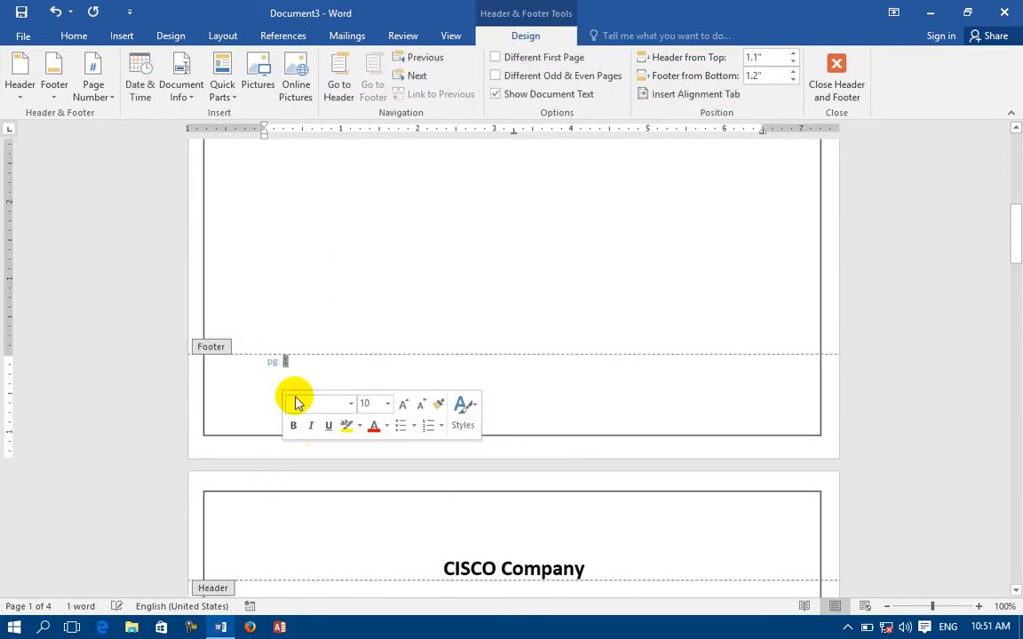
pyautogui.moveTo(10, 356)
pyautogui.mouseDown()
pyautogui.moveTo(9, 407)
pyautogui.moveTo(9, 279)
pyautogui.moveTo(9, 365)
pyautogui.mouseUp()
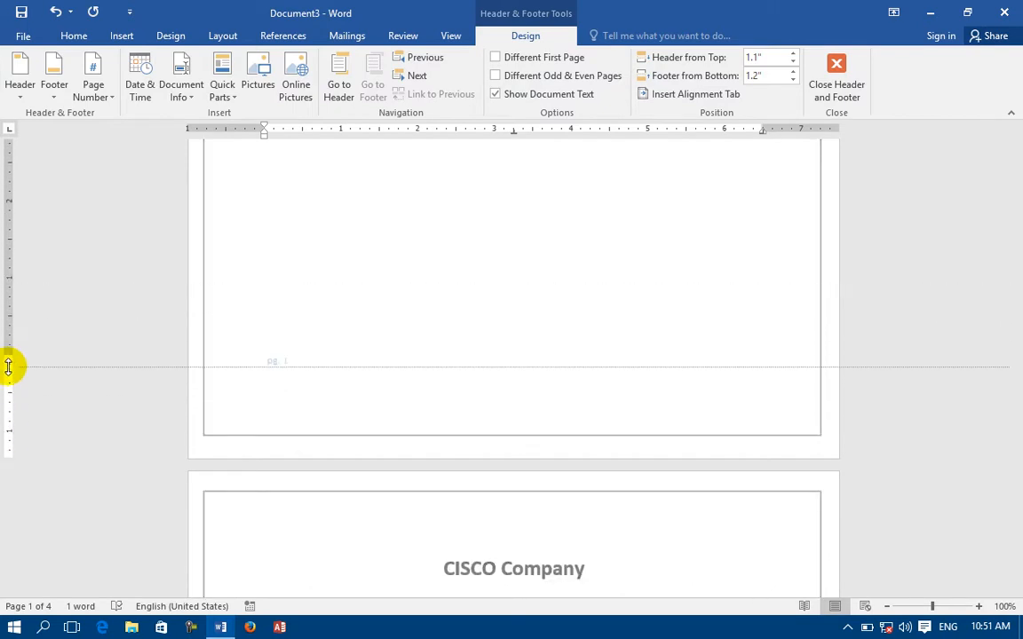
# Leave footer editing and reopen the CISCO Company header.
pyautogui.doubleClick(668, 192)
pyautogui.scroll(3, 358, 188)
pyautogui.doubleClick(423, 215)
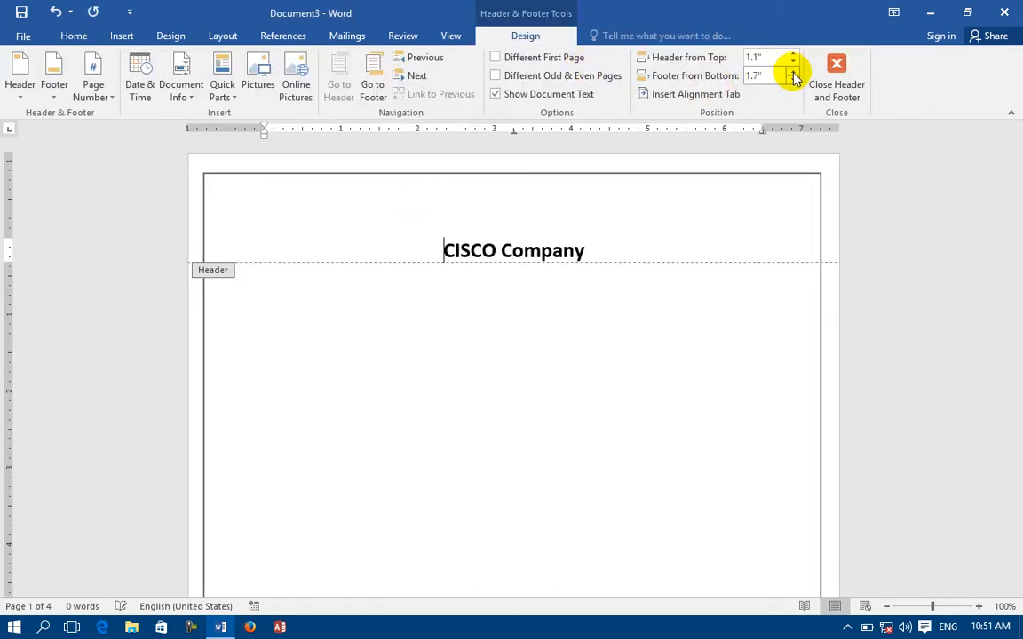
# Insert a Left alignment tab, aligned relative to the margin, into the CISCO Company header.
pyautogui.click(679, 96)
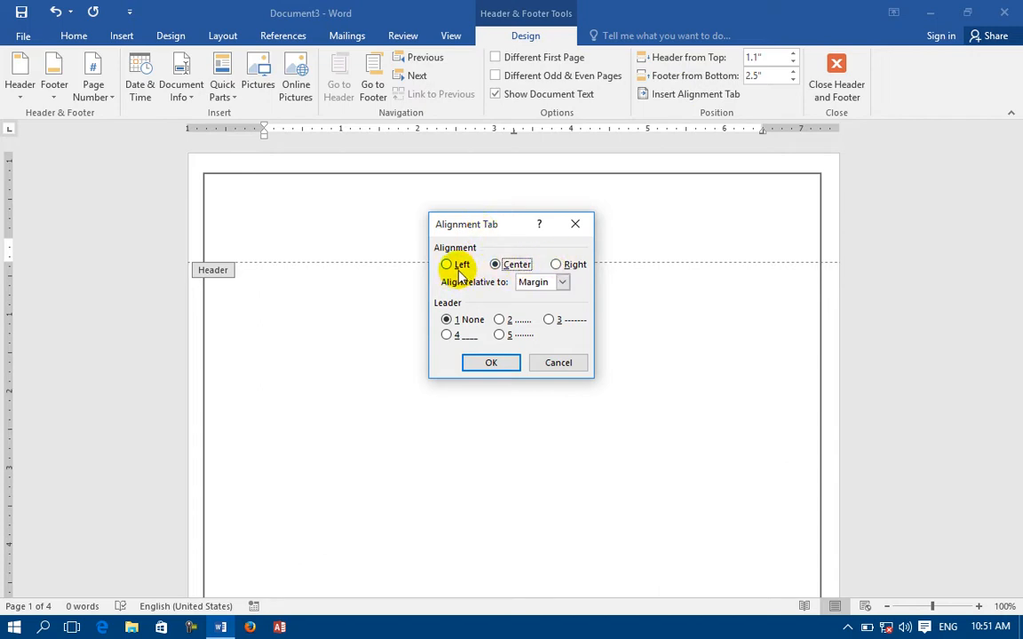
pyautogui.click(541, 284)
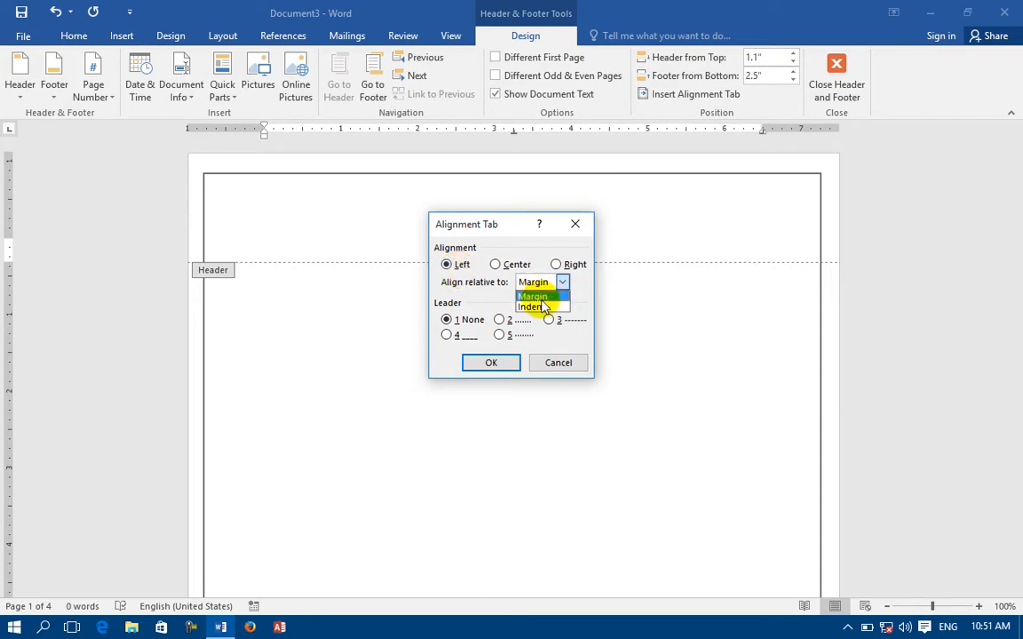
pyautogui.click(533, 296)
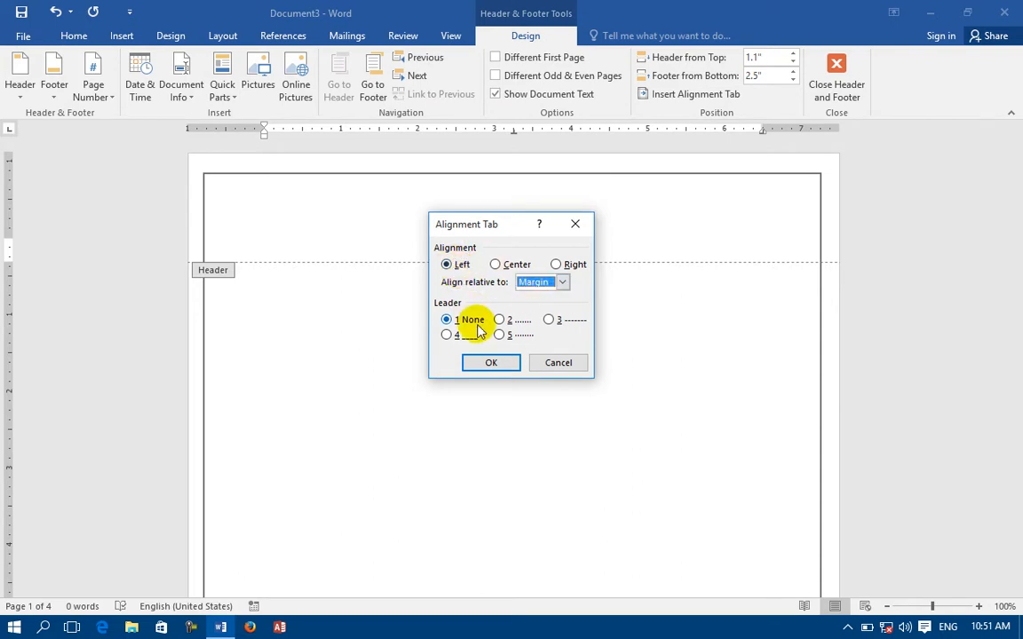
pyautogui.click(491, 363)
pyautogui.scroll(3, 480, 362)
pyautogui.scroll(6, 352, 291)
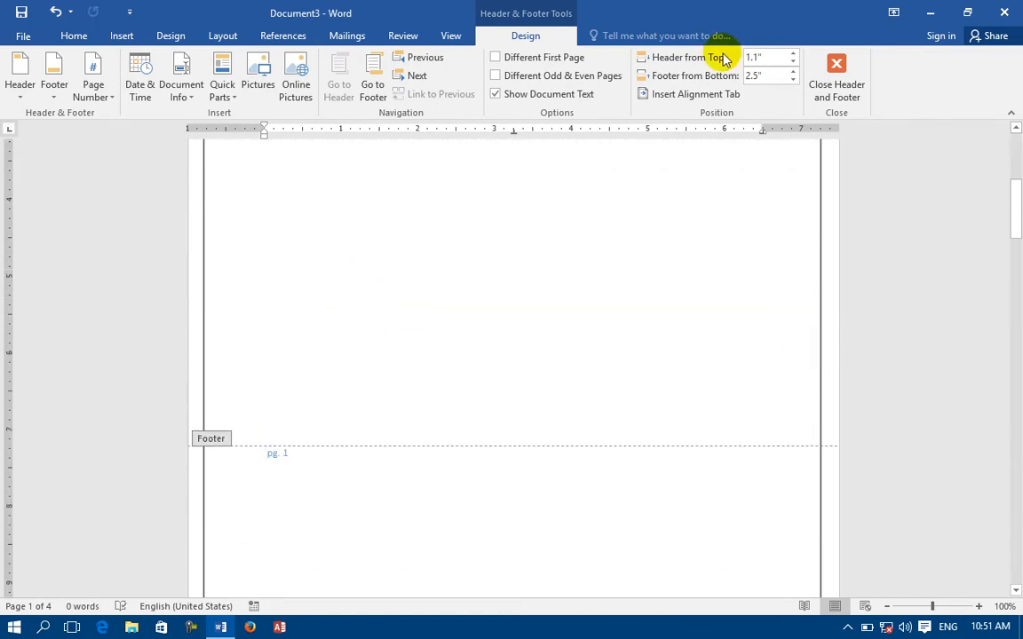
# Close Header and Footer editing and bring up the Insert ribbon.
pyautogui.click(830, 85)
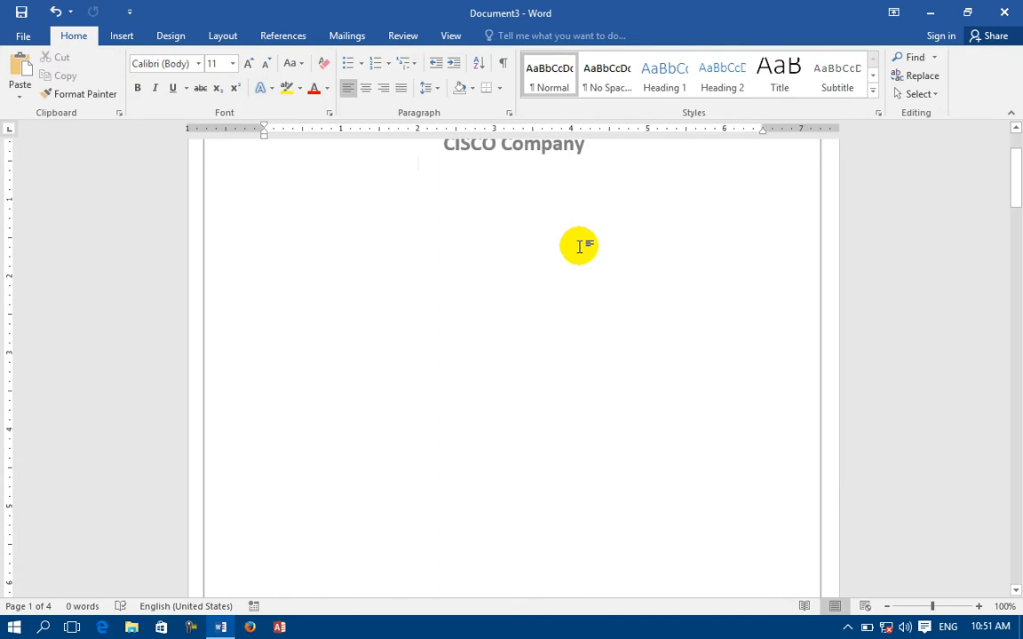
pyautogui.click(121, 35)
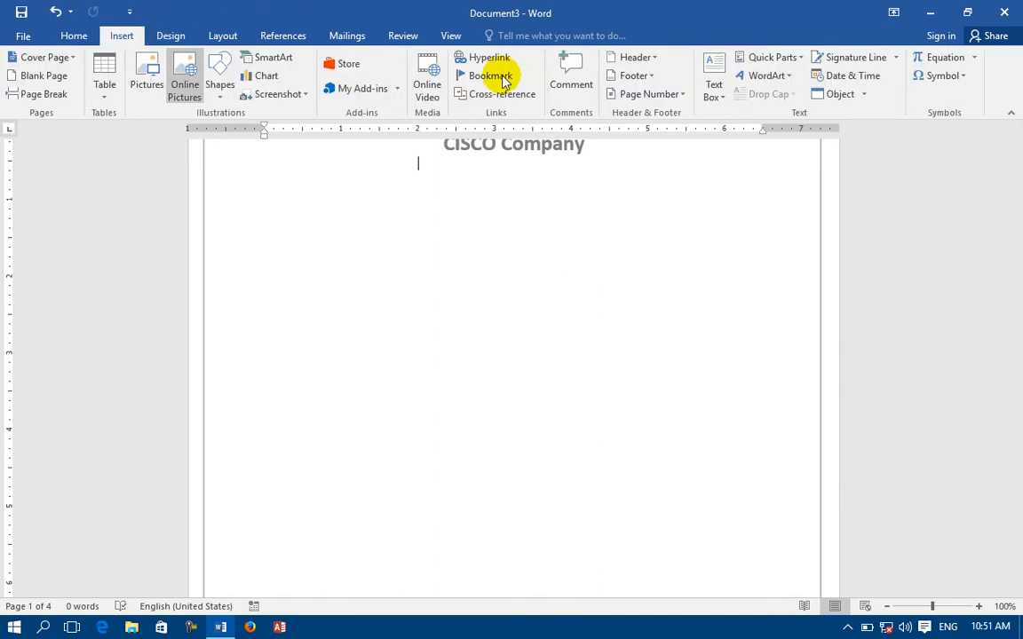